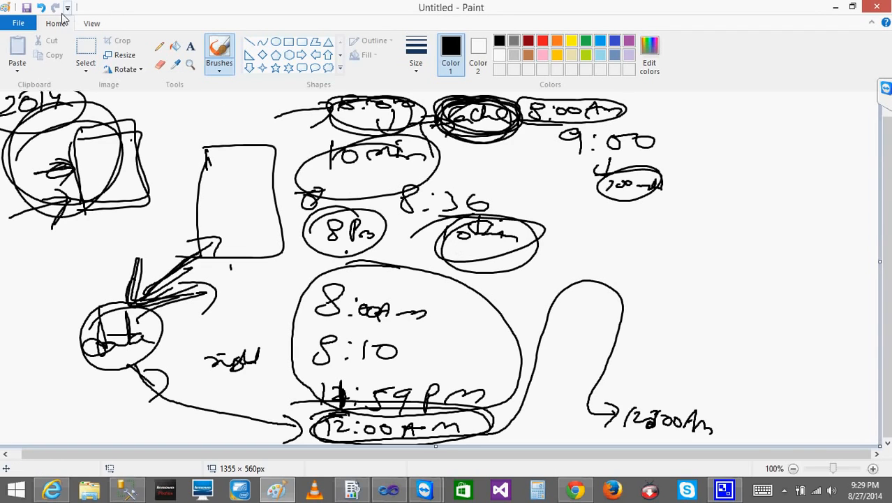
Start a new blank drawing, discarding the current sketch without saving it
{"action": "left_click", "coordinate": [21, 24]}
{"action": "left_click", "coordinate": [39, 46]}
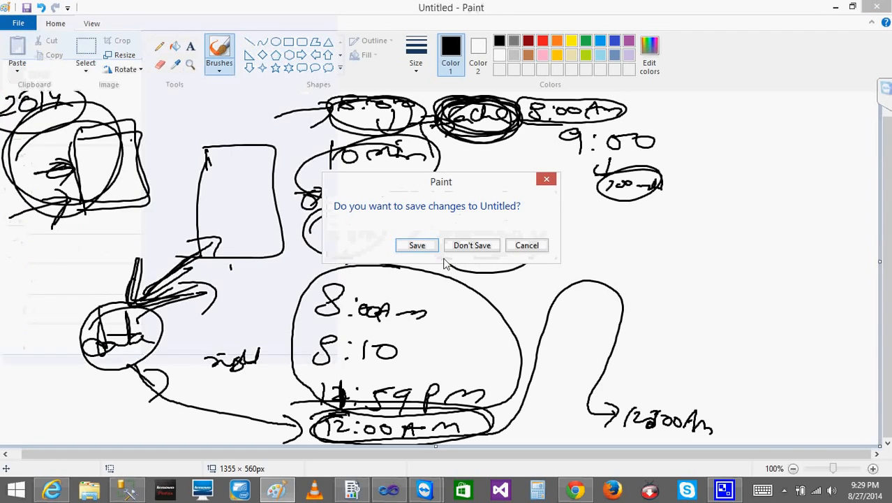
{"action": "left_click", "coordinate": [470, 247]}
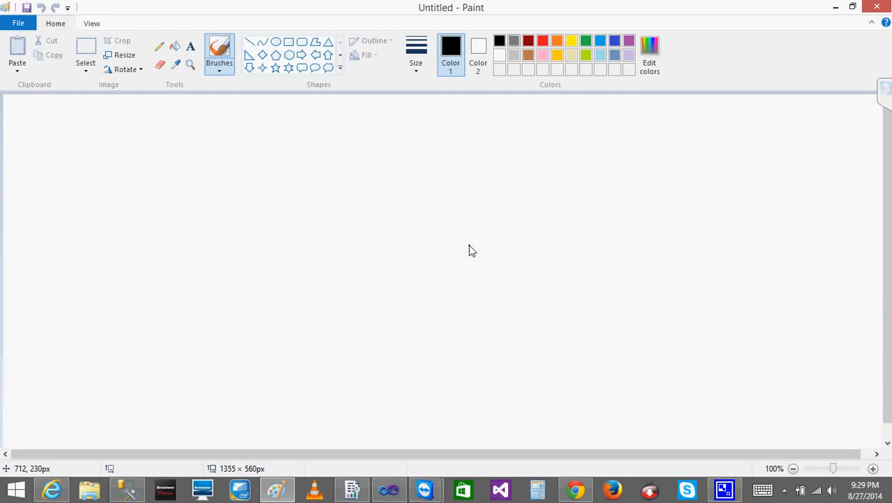
Brush a small box linked by a two-way arrow to a circled "DB" label below it
{"action": "left_click", "coordinate": [120, 150]}
{"action": "mouse_move", "coordinate": [134, 130]}
{"action": "left_mouse_down"}
{"action": "mouse_move", "coordinate": [135, 189]}
{"action": "mouse_move", "coordinate": [188, 176]}
{"action": "mouse_move", "coordinate": [130, 188]}
{"action": "mouse_move", "coordinate": [99, 225]}
{"action": "mouse_move", "coordinate": [104, 238]}
{"action": "mouse_move", "coordinate": [85, 296]}
{"action": "left_mouse_up"}
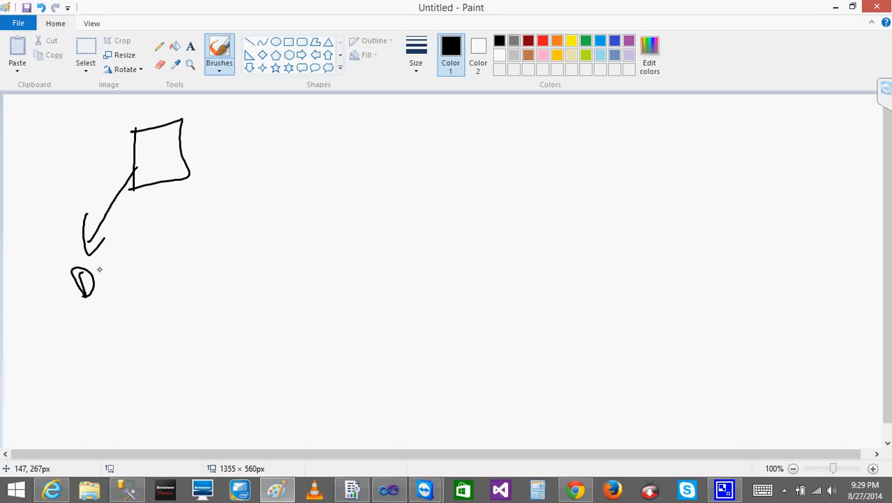
{"action": "left_click_drag", "start_coordinate": [98, 257], "coordinate": [98, 282]}
{"action": "mouse_move", "coordinate": [81, 225]}
{"action": "left_mouse_down"}
{"action": "mouse_move", "coordinate": [112, 231]}
{"action": "mouse_move", "coordinate": [105, 239]}
{"action": "left_mouse_up"}
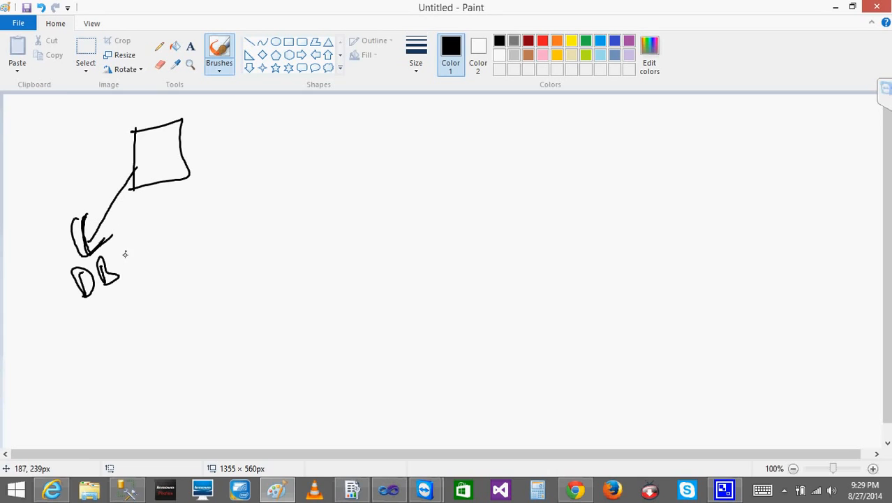
{"action": "mouse_move", "coordinate": [104, 254]}
{"action": "left_mouse_down"}
{"action": "mouse_move", "coordinate": [121, 309]}
{"action": "mouse_move", "coordinate": [103, 256]}
{"action": "left_mouse_up"}
{"action": "left_click_drag", "start_coordinate": [137, 160], "coordinate": [144, 169]}
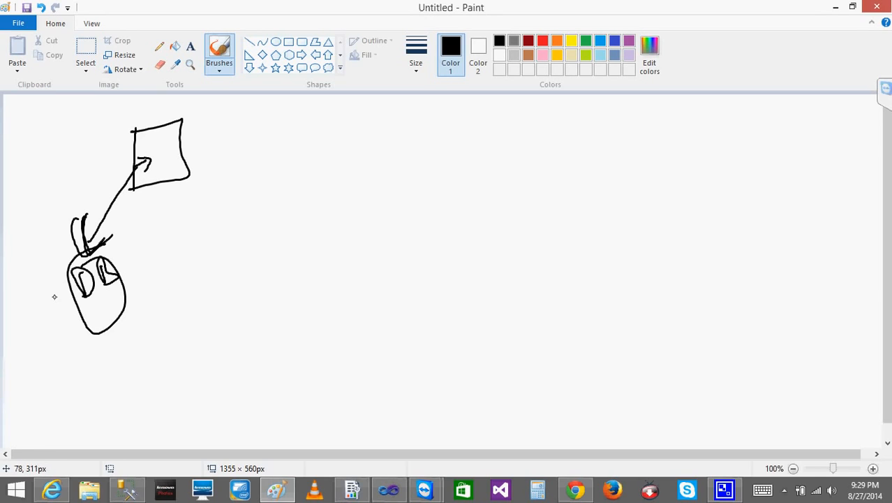
Handwrite "8 AM" beside the box, "8 PM" below it, and "30 min Interval" between the two times
{"action": "left_click_drag", "start_coordinate": [274, 135], "coordinate": [339, 147]}
{"action": "mouse_move", "coordinate": [275, 248]}
{"action": "left_mouse_down"}
{"action": "mouse_move", "coordinate": [269, 256]}
{"action": "mouse_move", "coordinate": [304, 249]}
{"action": "mouse_move", "coordinate": [350, 263]}
{"action": "left_mouse_up"}
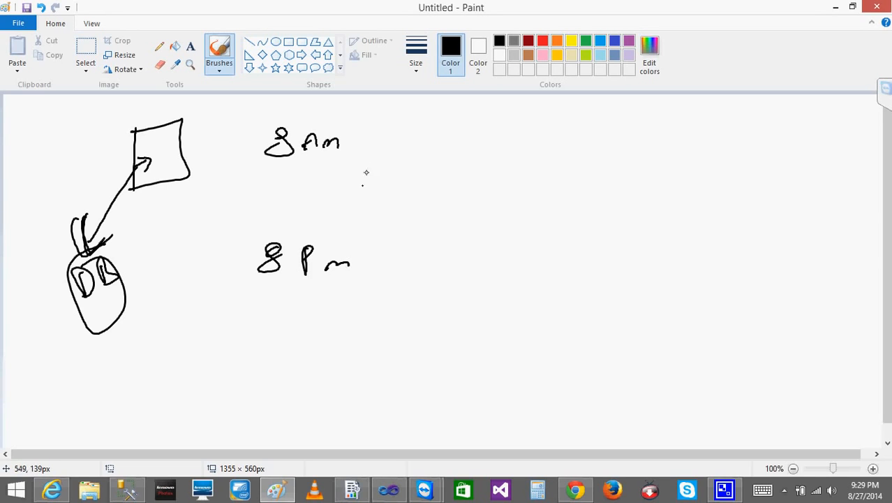
{"action": "mouse_move", "coordinate": [353, 182]}
{"action": "left_mouse_down"}
{"action": "mouse_move", "coordinate": [342, 196]}
{"action": "mouse_move", "coordinate": [413, 183]}
{"action": "mouse_move", "coordinate": [514, 187]}
{"action": "left_mouse_up"}
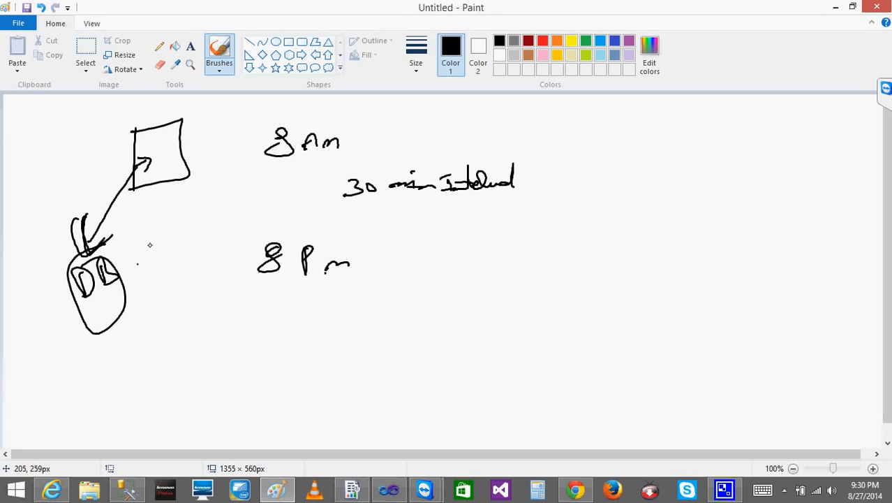
Retrace the box and its DB connection, and brush a downward arrow from DB to a short handwritten word
{"action": "mouse_move", "coordinate": [94, 238]}
{"action": "left_mouse_down"}
{"action": "mouse_move", "coordinate": [133, 184]}
{"action": "mouse_move", "coordinate": [142, 205]}
{"action": "left_mouse_up"}
{"action": "mouse_move", "coordinate": [137, 133]}
{"action": "left_mouse_down"}
{"action": "mouse_move", "coordinate": [139, 185]}
{"action": "mouse_move", "coordinate": [179, 186]}
{"action": "mouse_move", "coordinate": [136, 196]}
{"action": "left_mouse_up"}
{"action": "left_click_drag", "start_coordinate": [105, 324], "coordinate": [109, 357]}
{"action": "mouse_move", "coordinate": [101, 339]}
{"action": "left_mouse_down"}
{"action": "mouse_move", "coordinate": [114, 337]}
{"action": "mouse_move", "coordinate": [116, 369]}
{"action": "mouse_move", "coordinate": [150, 356]}
{"action": "mouse_move", "coordinate": [160, 363]}
{"action": "left_mouse_up"}
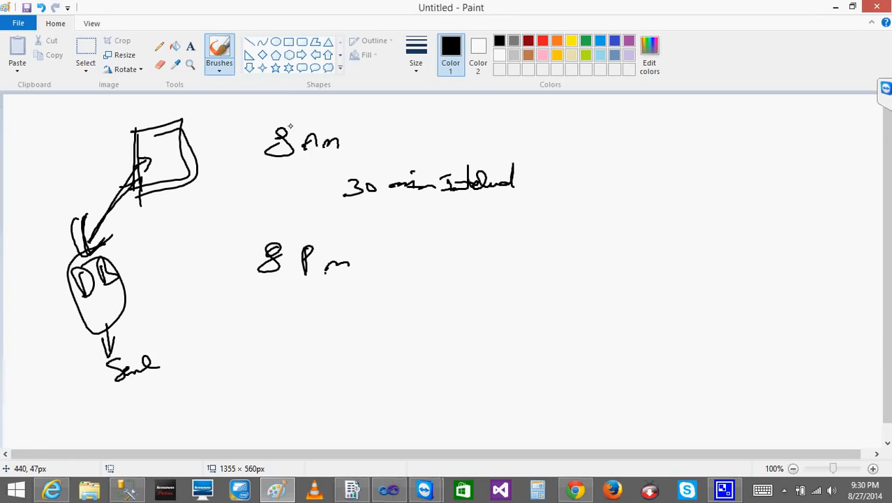
Brush a downward arrow above "8 AM" and point an arrow at "8 PM" from a handwritten "data" note
{"action": "mouse_move", "coordinate": [315, 104]}
{"action": "left_mouse_down"}
{"action": "mouse_move", "coordinate": [315, 120]}
{"action": "mouse_move", "coordinate": [339, 114]}
{"action": "left_mouse_up"}
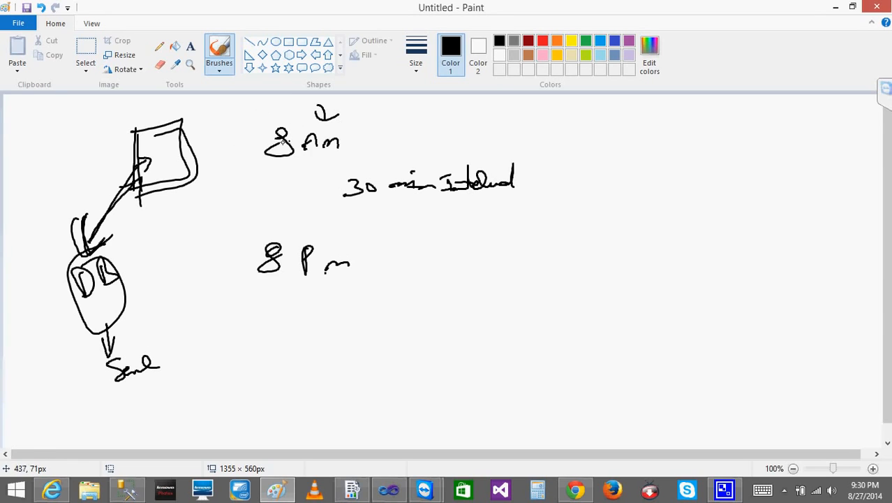
{"action": "left_click", "coordinate": [368, 131]}
{"action": "mouse_move", "coordinate": [383, 265]}
{"action": "left_mouse_down"}
{"action": "mouse_move", "coordinate": [383, 272]}
{"action": "mouse_move", "coordinate": [389, 263]}
{"action": "left_mouse_up"}
{"action": "mouse_move", "coordinate": [365, 259]}
{"action": "left_mouse_down"}
{"action": "mouse_move", "coordinate": [360, 272]}
{"action": "mouse_move", "coordinate": [444, 258]}
{"action": "mouse_move", "coordinate": [433, 264]}
{"action": "left_mouse_up"}
{"action": "left_click", "coordinate": [319, 234]}
{"action": "left_click_drag", "start_coordinate": [317, 108], "coordinate": [317, 127]}
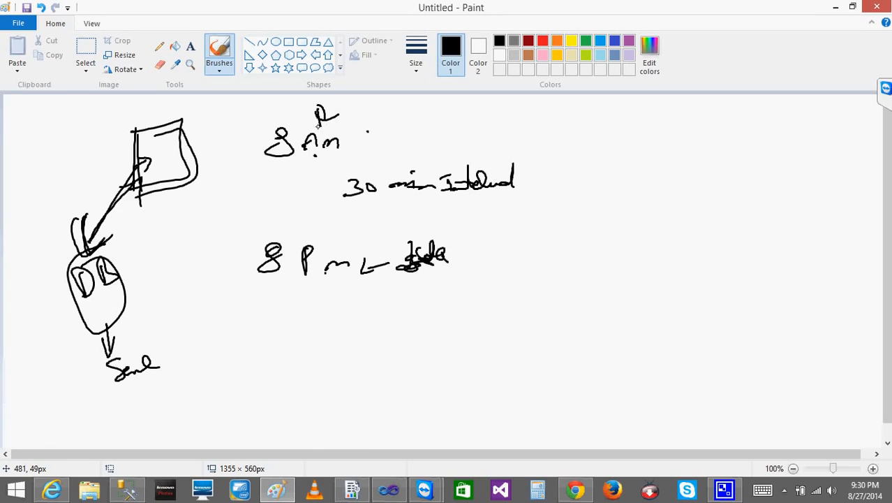
Brush an arrow leading out of "8 AM" and handwrite an underlined "10 min" beyond it
{"action": "left_click", "coordinate": [365, 137]}
{"action": "left_click_drag", "start_coordinate": [299, 344], "coordinate": [292, 345]}
{"action": "mouse_move", "coordinate": [340, 146]}
{"action": "left_mouse_down"}
{"action": "mouse_move", "coordinate": [375, 139]}
{"action": "mouse_move", "coordinate": [370, 148]}
{"action": "left_mouse_up"}
{"action": "left_click_drag", "start_coordinate": [425, 116], "coordinate": [426, 127]}
{"action": "left_click_drag", "start_coordinate": [438, 115], "coordinate": [504, 112]}
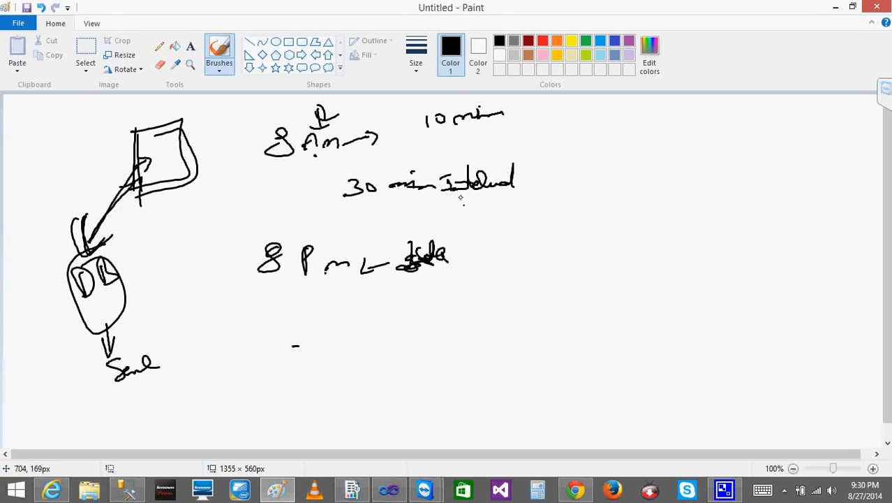
{"action": "left_click_drag", "start_coordinate": [433, 130], "coordinate": [541, 117]}
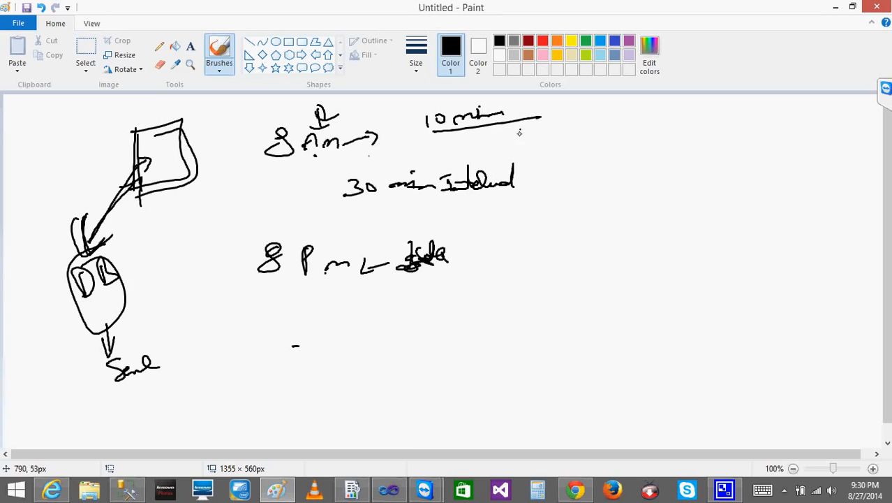
Handwrite "8:30 AM 10 min" in the empty area beyond the interval note
{"action": "left_click_drag", "start_coordinate": [564, 154], "coordinate": [591, 163]}
{"action": "left_click", "coordinate": [580, 156]}
{"action": "left_click", "coordinate": [580, 165]}
{"action": "left_click_drag", "start_coordinate": [606, 157], "coordinate": [637, 160]}
{"action": "left_click_drag", "start_coordinate": [625, 161], "coordinate": [686, 165]}
{"action": "left_click_drag", "start_coordinate": [698, 158], "coordinate": [748, 164]}
Handwrite "5 PM 10 min" beneath the 8:30 AM row
{"action": "mouse_move", "coordinate": [573, 230]}
{"action": "left_mouse_down"}
{"action": "mouse_move", "coordinate": [567, 243]}
{"action": "mouse_move", "coordinate": [557, 236]}
{"action": "left_mouse_up"}
{"action": "left_click_drag", "start_coordinate": [592, 227], "coordinate": [590, 239]}
{"action": "left_click", "coordinate": [598, 240]}
{"action": "left_click_drag", "start_coordinate": [602, 241], "coordinate": [630, 242]}
{"action": "mouse_move", "coordinate": [665, 240]}
{"action": "left_mouse_down"}
{"action": "mouse_move", "coordinate": [719, 241]}
{"action": "mouse_move", "coordinate": [722, 250]}
{"action": "left_mouse_up"}
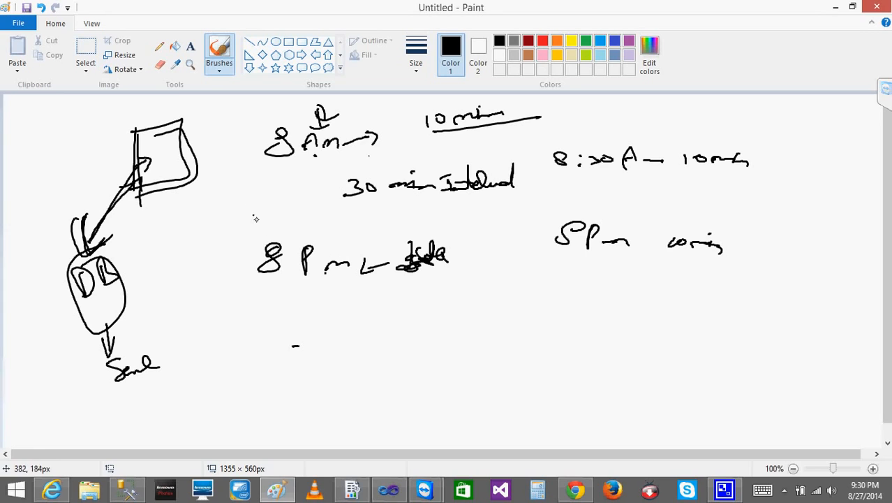
Enclose the 8:30 AM and 5 PM rows in a large loop, and box the 8:30 AM row with arrows pointing at it
{"action": "left_click_drag", "start_coordinate": [620, 116], "coordinate": [481, 102]}
{"action": "mouse_move", "coordinate": [382, 111]}
{"action": "left_mouse_down"}
{"action": "mouse_move", "coordinate": [477, 145]}
{"action": "mouse_move", "coordinate": [637, 304]}
{"action": "mouse_move", "coordinate": [833, 188]}
{"action": "mouse_move", "coordinate": [637, 106]}
{"action": "mouse_move", "coordinate": [599, 110]}
{"action": "left_mouse_up"}
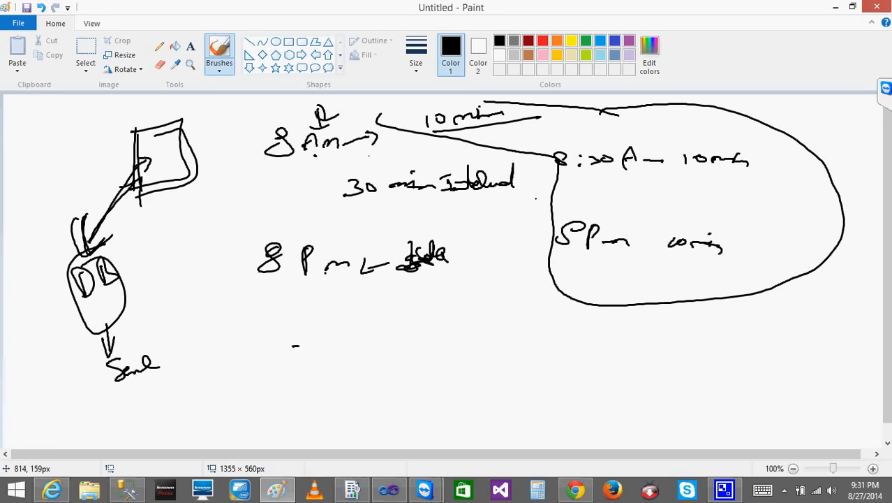
{"action": "mouse_move", "coordinate": [564, 183]}
{"action": "left_mouse_down"}
{"action": "mouse_move", "coordinate": [765, 173]}
{"action": "mouse_move", "coordinate": [563, 180]}
{"action": "mouse_move", "coordinate": [587, 187]}
{"action": "left_mouse_up"}
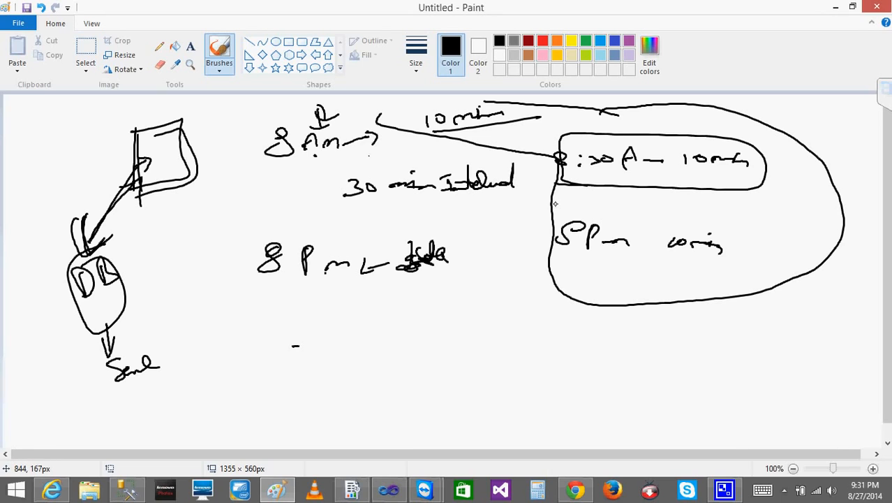
{"action": "mouse_move", "coordinate": [591, 180]}
{"action": "left_mouse_down"}
{"action": "mouse_move", "coordinate": [586, 186]}
{"action": "mouse_move", "coordinate": [599, 180]}
{"action": "mouse_move", "coordinate": [605, 212]}
{"action": "left_mouse_up"}
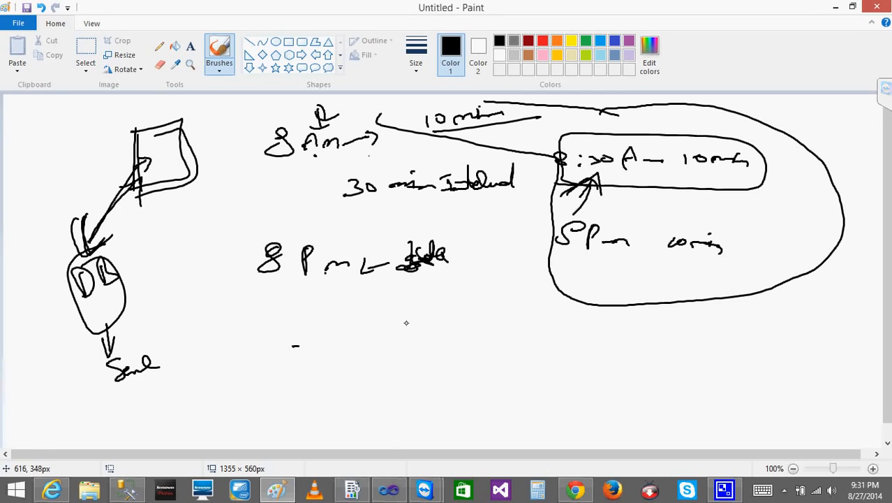
Handwrite a circled "Cache" label below "8 PM", with arrows leading to "8 AM" and on to a circled "1"
{"action": "mouse_move", "coordinate": [252, 331]}
{"action": "left_mouse_down"}
{"action": "mouse_move", "coordinate": [238, 349]}
{"action": "mouse_move", "coordinate": [259, 331]}
{"action": "mouse_move", "coordinate": [274, 349]}
{"action": "left_mouse_up"}
{"action": "left_click_drag", "start_coordinate": [225, 307], "coordinate": [216, 323]}
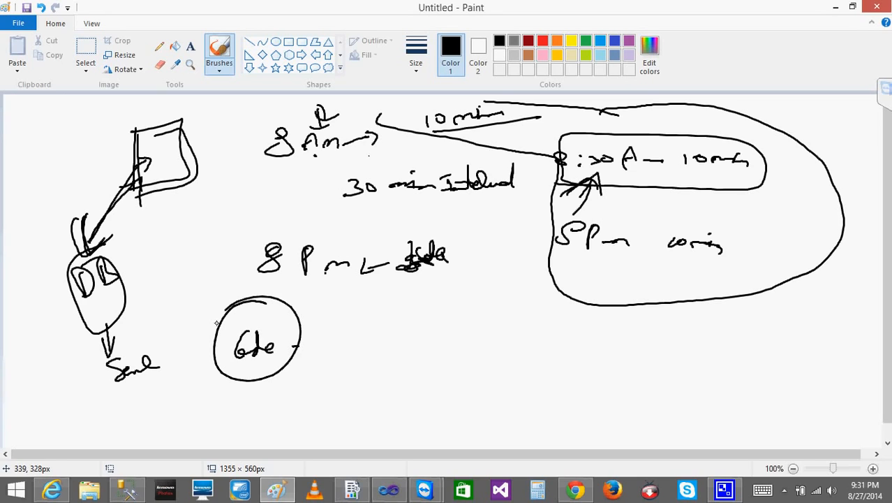
{"action": "left_click_drag", "start_coordinate": [291, 356], "coordinate": [319, 347]}
{"action": "mouse_move", "coordinate": [308, 336]}
{"action": "left_mouse_down"}
{"action": "mouse_move", "coordinate": [313, 358]}
{"action": "mouse_move", "coordinate": [331, 338]}
{"action": "mouse_move", "coordinate": [357, 347]}
{"action": "left_mouse_up"}
{"action": "mouse_move", "coordinate": [361, 351]}
{"action": "left_mouse_down"}
{"action": "mouse_move", "coordinate": [386, 349]}
{"action": "mouse_move", "coordinate": [390, 399]}
{"action": "left_mouse_up"}
{"action": "mouse_move", "coordinate": [435, 367]}
{"action": "left_mouse_down"}
{"action": "mouse_move", "coordinate": [438, 387]}
{"action": "mouse_move", "coordinate": [467, 363]}
{"action": "left_mouse_up"}
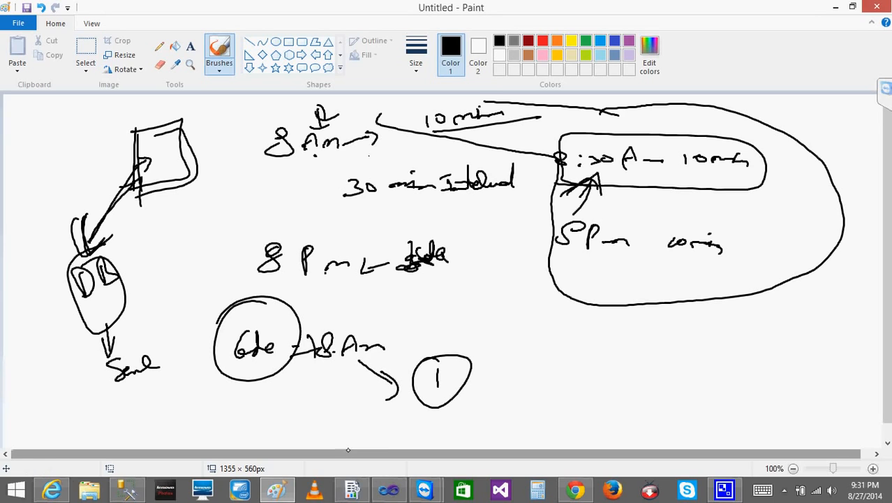
Emphasize the upper "8 AM" arrow, circle the underlined "10 min", and connect it down to a second circled "Cache" label
{"action": "left_click_drag", "start_coordinate": [231, 152], "coordinate": [247, 151]}
{"action": "mouse_move", "coordinate": [341, 143]}
{"action": "left_mouse_down"}
{"action": "mouse_move", "coordinate": [388, 133]}
{"action": "mouse_move", "coordinate": [373, 152]}
{"action": "left_mouse_up"}
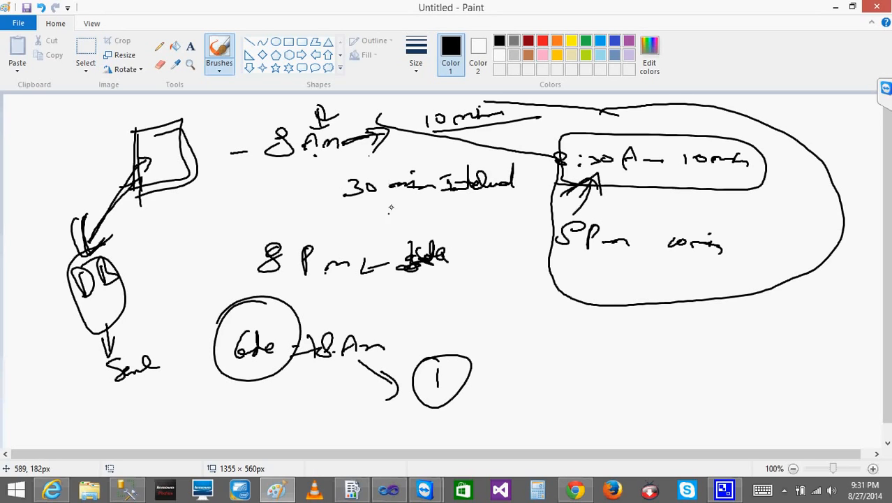
{"action": "mouse_move", "coordinate": [440, 102]}
{"action": "left_mouse_down"}
{"action": "mouse_move", "coordinate": [446, 148]}
{"action": "mouse_move", "coordinate": [456, 137]}
{"action": "left_mouse_up"}
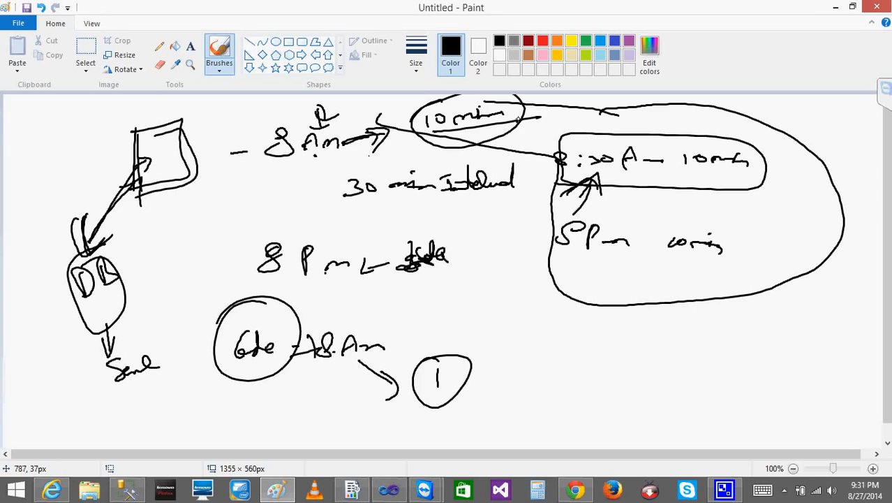
{"action": "mouse_move", "coordinate": [480, 100]}
{"action": "left_mouse_down"}
{"action": "mouse_move", "coordinate": [531, 107]}
{"action": "mouse_move", "coordinate": [478, 103]}
{"action": "left_mouse_up"}
{"action": "mouse_move", "coordinate": [506, 139]}
{"action": "left_mouse_down"}
{"action": "mouse_move", "coordinate": [527, 220]}
{"action": "mouse_move", "coordinate": [513, 347]}
{"action": "mouse_move", "coordinate": [525, 353]}
{"action": "mouse_move", "coordinate": [549, 340]}
{"action": "mouse_move", "coordinate": [510, 328]}
{"action": "mouse_move", "coordinate": [493, 338]}
{"action": "left_mouse_up"}
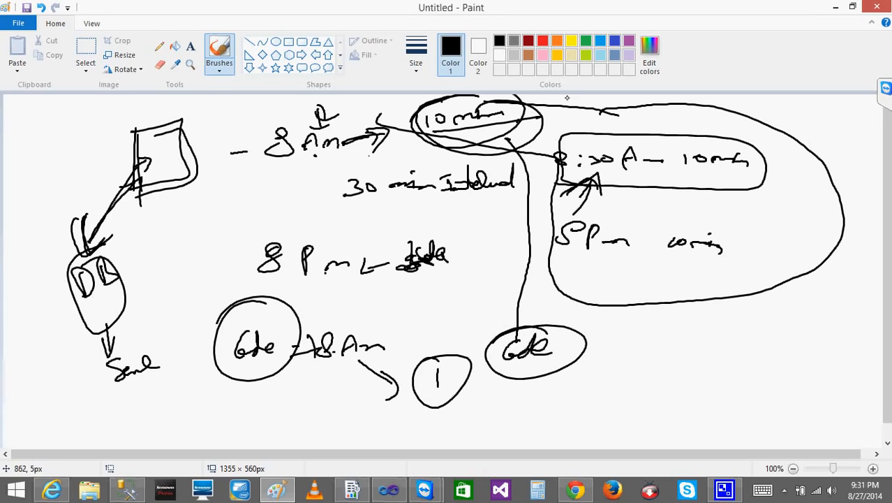
Trace over "8:30 AM" and connect it with an arrow to DB and with two-way arrows to the second Cache label
{"action": "mouse_move", "coordinate": [559, 162]}
{"action": "left_mouse_down"}
{"action": "mouse_move", "coordinate": [596, 172]}
{"action": "mouse_move", "coordinate": [646, 158]}
{"action": "mouse_move", "coordinate": [661, 165]}
{"action": "left_mouse_up"}
{"action": "mouse_move", "coordinate": [557, 184]}
{"action": "left_mouse_down"}
{"action": "mouse_move", "coordinate": [132, 260]}
{"action": "mouse_move", "coordinate": [146, 279]}
{"action": "mouse_move", "coordinate": [171, 265]}
{"action": "left_mouse_up"}
{"action": "mouse_move", "coordinate": [592, 185]}
{"action": "left_mouse_down"}
{"action": "mouse_move", "coordinate": [523, 260]}
{"action": "mouse_move", "coordinate": [535, 324]}
{"action": "mouse_move", "coordinate": [552, 323]}
{"action": "mouse_move", "coordinate": [488, 354]}
{"action": "mouse_move", "coordinate": [514, 341]}
{"action": "left_mouse_up"}
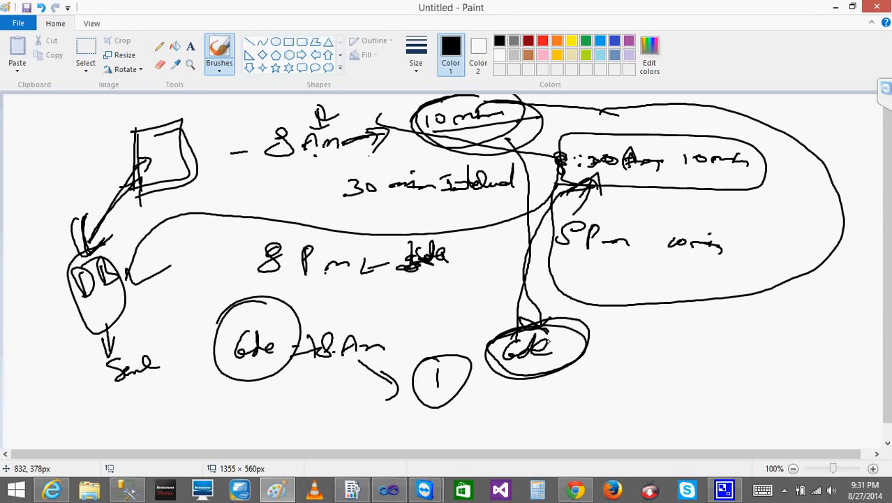
{"action": "mouse_move", "coordinate": [542, 338]}
{"action": "left_mouse_down"}
{"action": "mouse_move", "coordinate": [533, 240]}
{"action": "mouse_move", "coordinate": [596, 179]}
{"action": "mouse_move", "coordinate": [600, 188]}
{"action": "left_mouse_up"}
Circle the "10 min" beside 8:30 AM with a small note under it, and ring the 8:30 AM and 5 PM rows
{"action": "left_click_drag", "start_coordinate": [750, 150], "coordinate": [751, 179]}
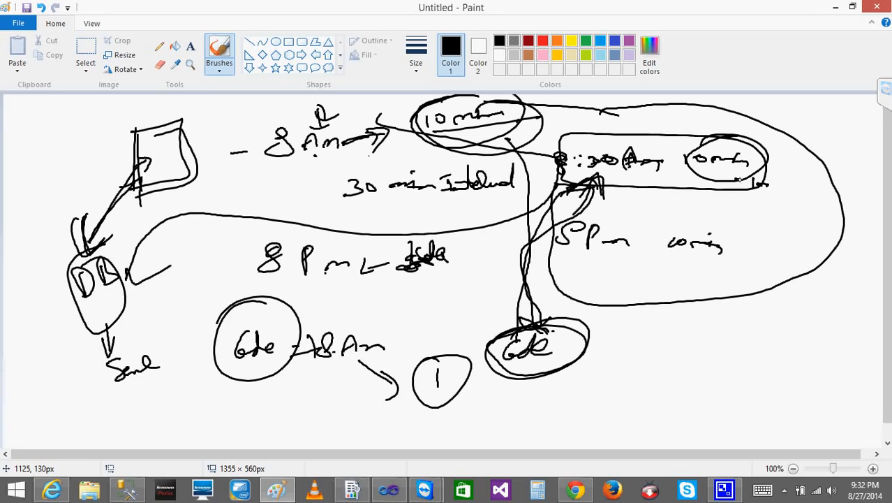
{"action": "mouse_move", "coordinate": [747, 172]}
{"action": "left_mouse_down"}
{"action": "mouse_move", "coordinate": [784, 172]}
{"action": "mouse_move", "coordinate": [741, 175]}
{"action": "mouse_move", "coordinate": [715, 139]}
{"action": "mouse_move", "coordinate": [786, 183]}
{"action": "mouse_move", "coordinate": [806, 180]}
{"action": "mouse_move", "coordinate": [536, 148]}
{"action": "mouse_move", "coordinate": [774, 196]}
{"action": "left_mouse_up"}
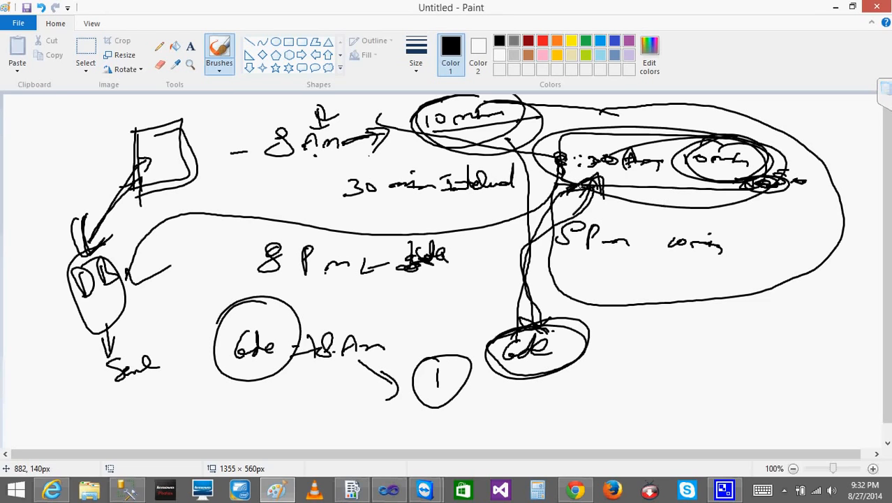
{"action": "mouse_move", "coordinate": [609, 207]}
{"action": "left_mouse_down"}
{"action": "mouse_move", "coordinate": [649, 275]}
{"action": "mouse_move", "coordinate": [555, 227]}
{"action": "left_mouse_up"}
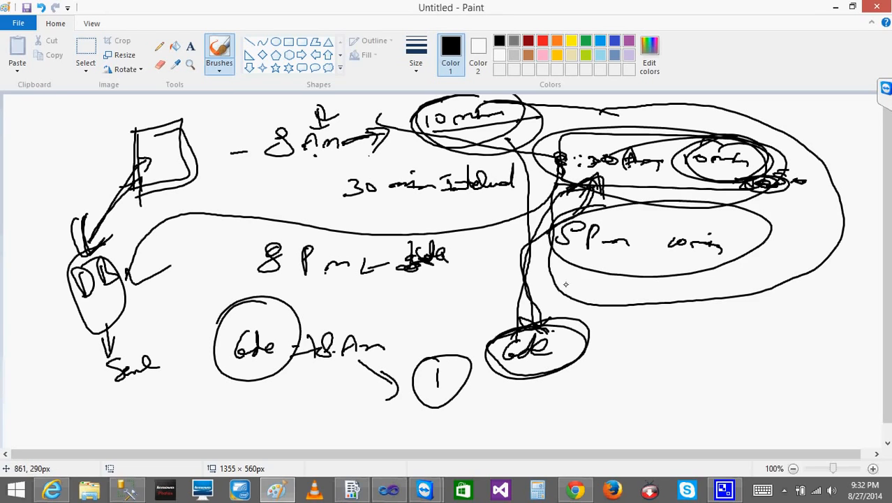
Brush another arrow down to the second Cache label and one from it up to the 5 PM row
{"action": "left_click_drag", "start_coordinate": [584, 271], "coordinate": [571, 273]}
{"action": "left_click_drag", "start_coordinate": [485, 168], "coordinate": [566, 305]}
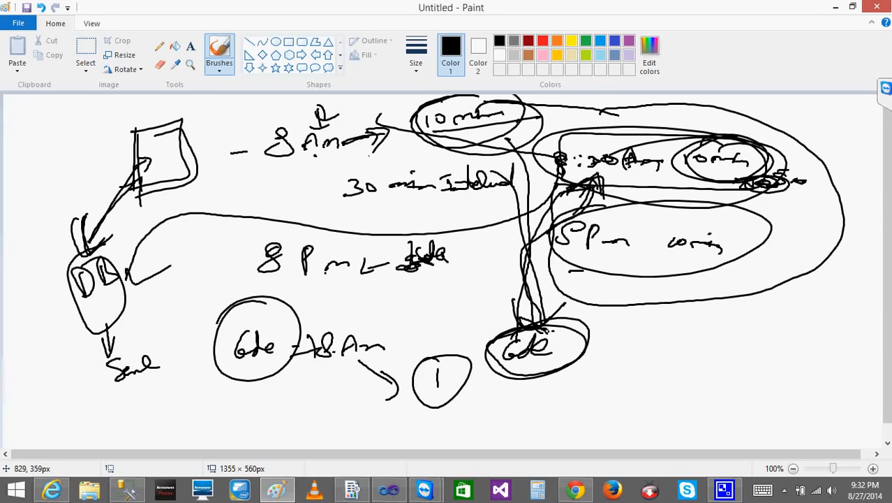
{"action": "mouse_move", "coordinate": [544, 335]}
{"action": "left_mouse_down"}
{"action": "mouse_move", "coordinate": [590, 213]}
{"action": "mouse_move", "coordinate": [607, 223]}
{"action": "left_mouse_up"}
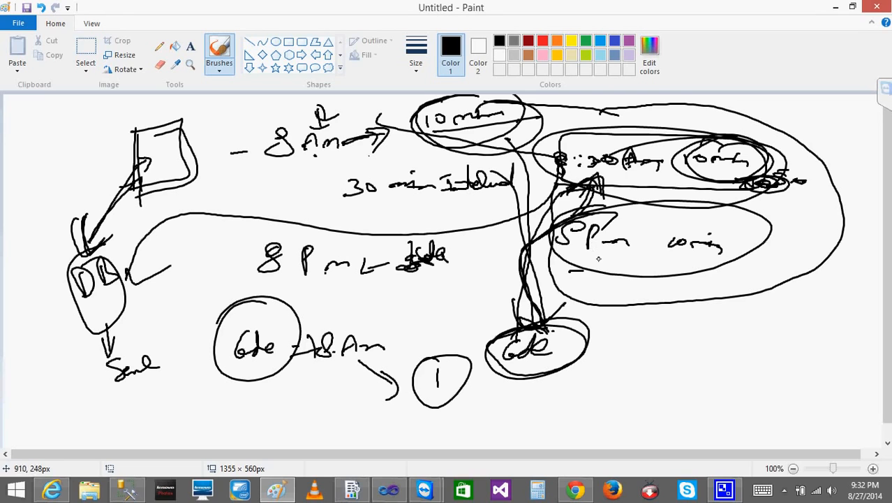
Brush pointer marks in front of the upper "8 AM", and ring the circled "1" and the "8 AM" beside the first Cache label
{"action": "left_click_drag", "start_coordinate": [232, 144], "coordinate": [247, 145]}
{"action": "mouse_move", "coordinate": [238, 187]}
{"action": "left_mouse_down"}
{"action": "mouse_move", "coordinate": [227, 161]}
{"action": "mouse_move", "coordinate": [253, 162]}
{"action": "left_mouse_up"}
{"action": "left_click_drag", "start_coordinate": [232, 155], "coordinate": [248, 165]}
{"action": "mouse_move", "coordinate": [449, 347]}
{"action": "left_mouse_down"}
{"action": "mouse_move", "coordinate": [408, 389]}
{"action": "mouse_move", "coordinate": [453, 393]}
{"action": "left_mouse_up"}
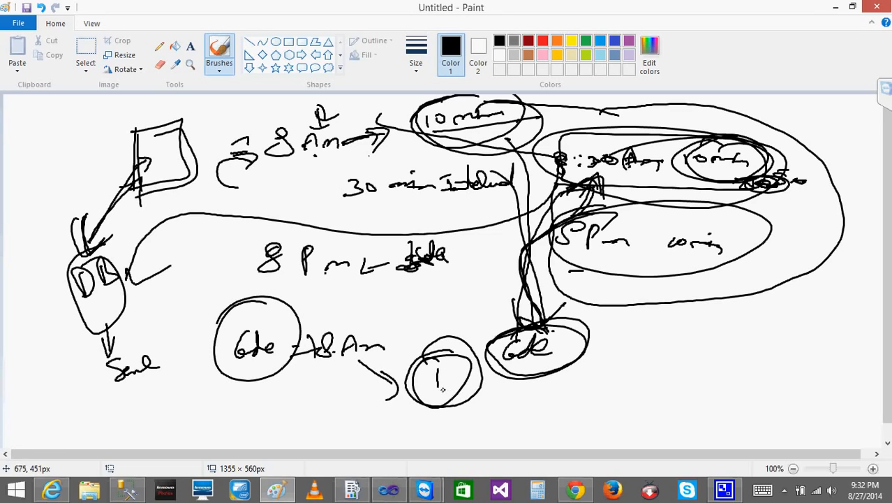
{"action": "mouse_move", "coordinate": [382, 359]}
{"action": "left_mouse_down"}
{"action": "mouse_move", "coordinate": [304, 339]}
{"action": "mouse_move", "coordinate": [322, 314]}
{"action": "mouse_move", "coordinate": [386, 313]}
{"action": "mouse_move", "coordinate": [321, 370]}
{"action": "left_mouse_up"}
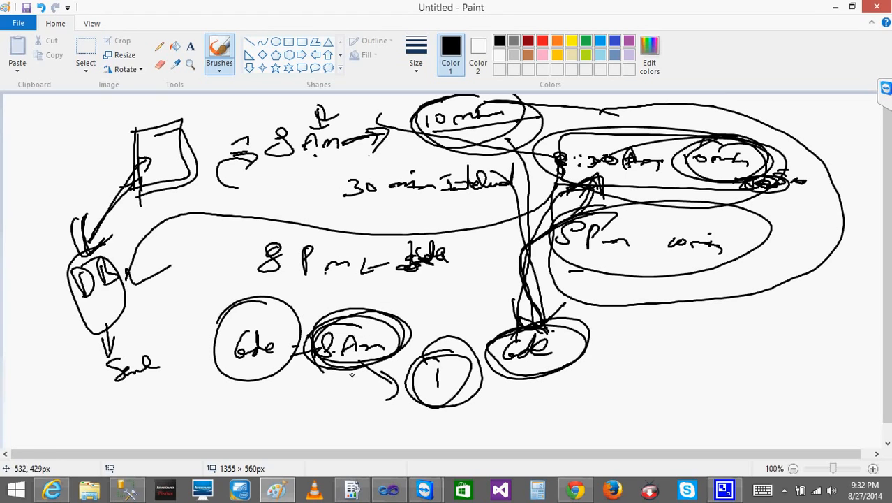
Circle the upper "8 AM", and connect it to the first Cache label and the upper "10 min" to the ringed lower "8 AM"
{"action": "mouse_move", "coordinate": [233, 155]}
{"action": "left_mouse_down"}
{"action": "mouse_move", "coordinate": [259, 184]}
{"action": "mouse_move", "coordinate": [251, 287]}
{"action": "mouse_move", "coordinate": [293, 321]}
{"action": "mouse_move", "coordinate": [320, 323]}
{"action": "left_mouse_up"}
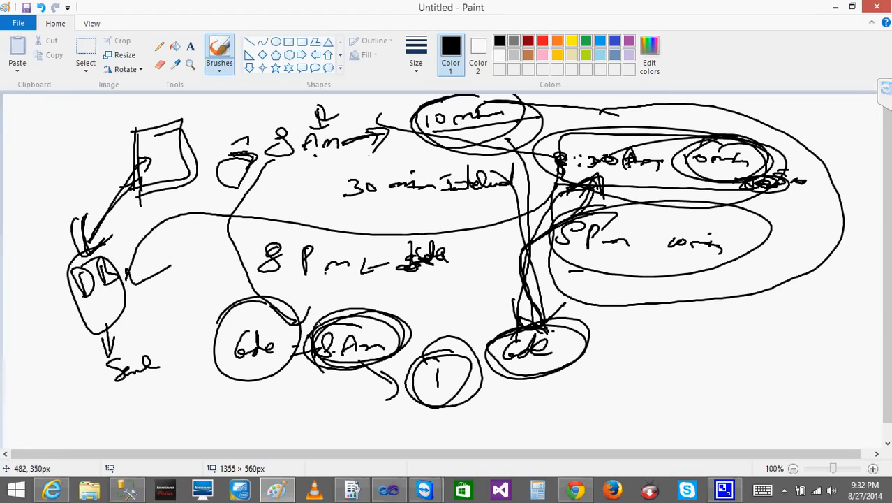
{"action": "mouse_move", "coordinate": [335, 131]}
{"action": "left_mouse_down"}
{"action": "mouse_move", "coordinate": [251, 143]}
{"action": "mouse_move", "coordinate": [296, 152]}
{"action": "left_mouse_up"}
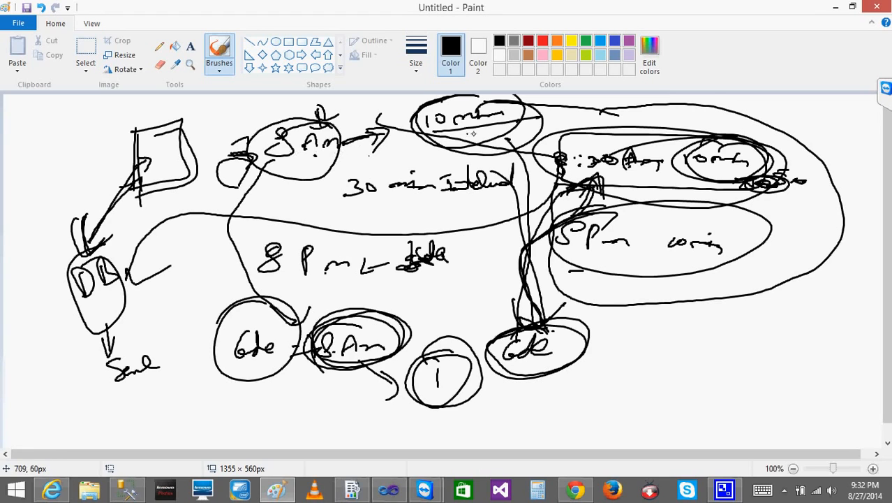
{"action": "mouse_move", "coordinate": [488, 136]}
{"action": "left_mouse_down"}
{"action": "mouse_move", "coordinate": [496, 288]}
{"action": "mouse_move", "coordinate": [375, 287]}
{"action": "mouse_move", "coordinate": [424, 317]}
{"action": "left_mouse_up"}
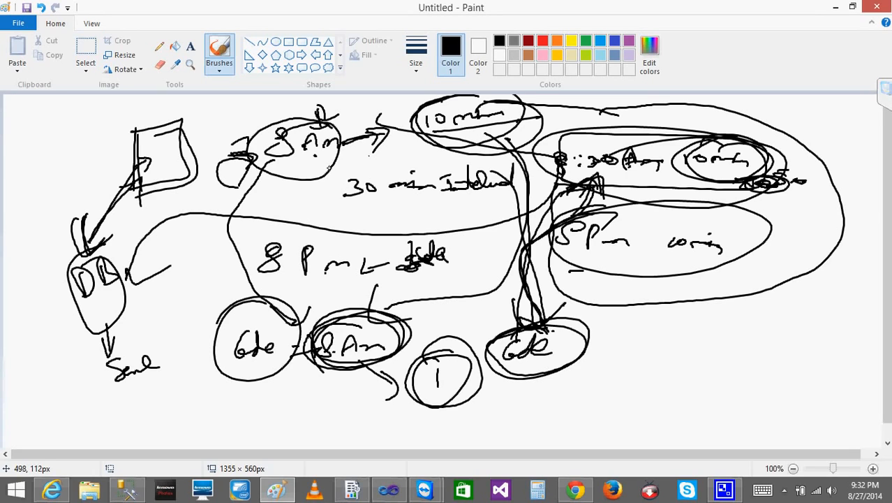
Mark the spot beside the upper "8 AM", brush a path from "10 min" past the circled "1" to the second Cache label, and minimize the drawing
{"action": "mouse_move", "coordinate": [328, 167]}
{"action": "left_mouse_down"}
{"action": "mouse_move", "coordinate": [363, 164]}
{"action": "mouse_move", "coordinate": [334, 168]}
{"action": "left_mouse_up"}
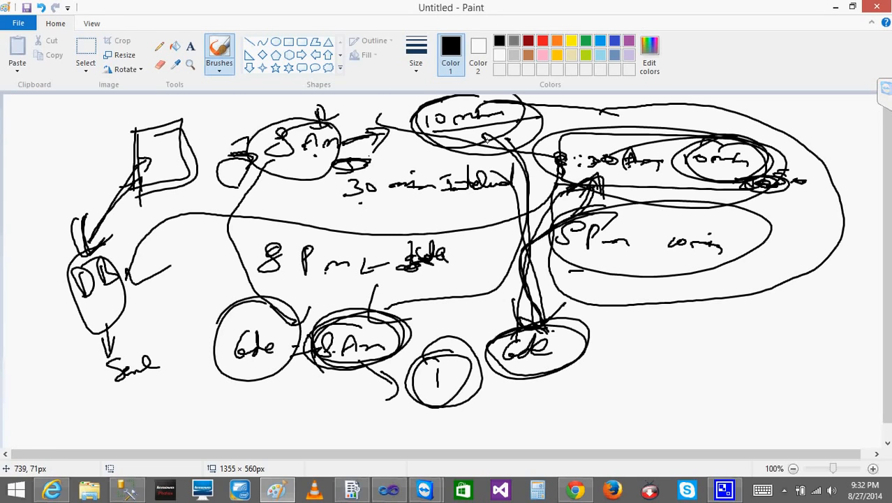
{"action": "mouse_move", "coordinate": [494, 134]}
{"action": "left_mouse_down"}
{"action": "mouse_move", "coordinate": [517, 189]}
{"action": "mouse_move", "coordinate": [419, 349]}
{"action": "mouse_move", "coordinate": [477, 333]}
{"action": "mouse_move", "coordinate": [455, 356]}
{"action": "left_mouse_up"}
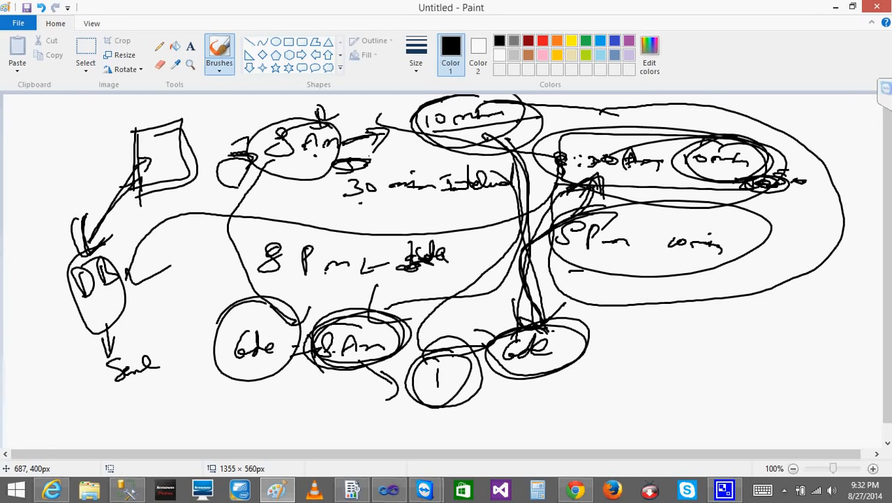
{"action": "left_click", "coordinate": [834, 13]}
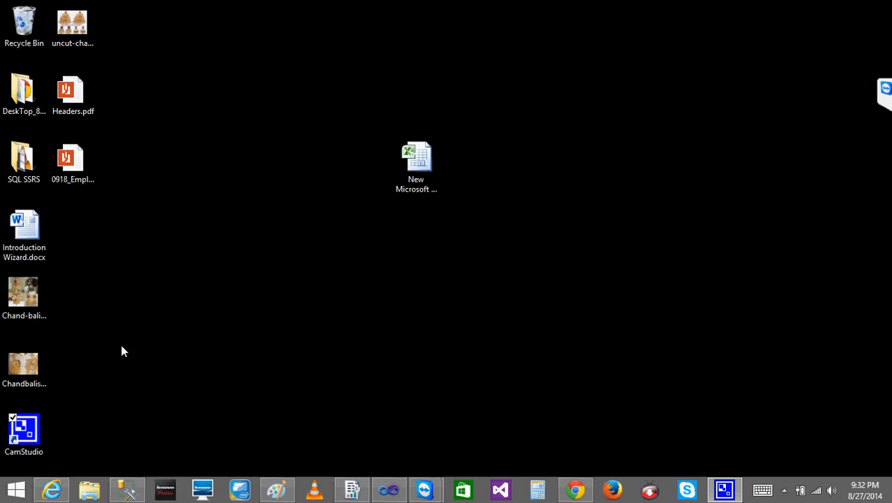
Switch to Internet Explorer, view the basic report in the SSRS Training folder, and return to the folder
{"action": "left_click", "coordinate": [55, 490]}
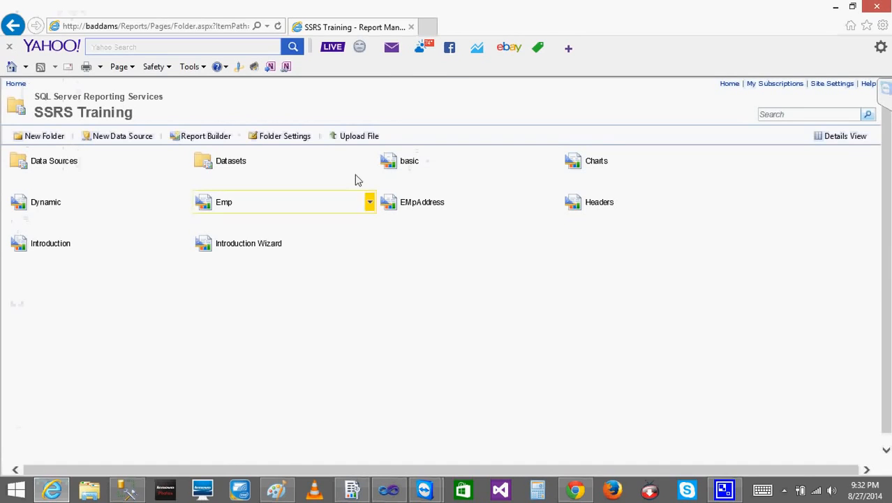
{"action": "left_click", "coordinate": [412, 162]}
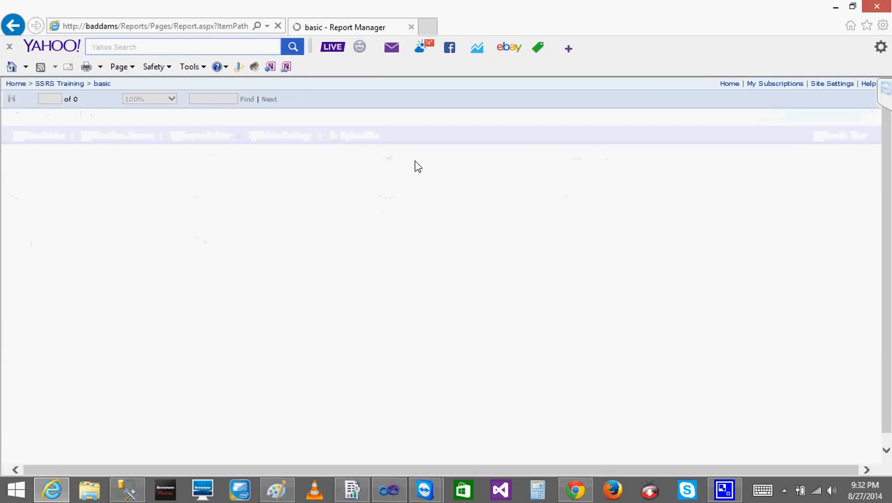
{"action": "left_click", "coordinate": [13, 25]}
Open the basic report's cache refresh options and start a new cache refresh plan, enabling caching with default options
{"action": "mouse_move", "coordinate": [435, 160]}
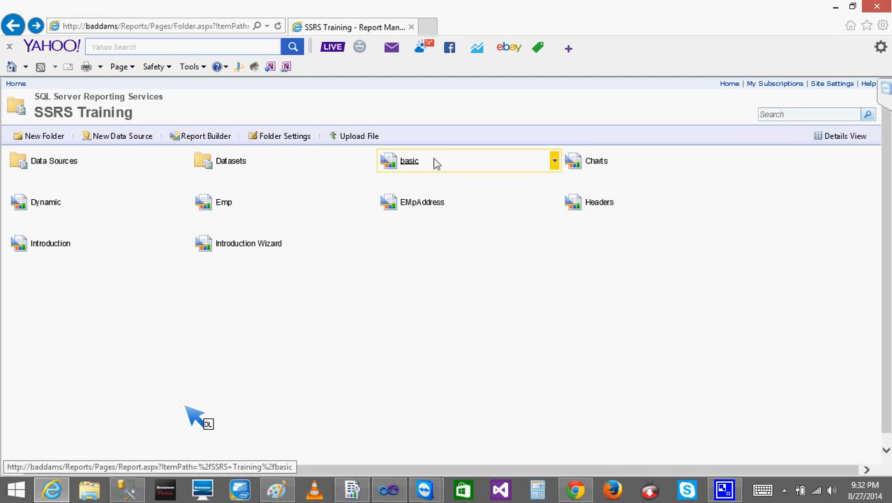
{"action": "left_click", "coordinate": [555, 162]}
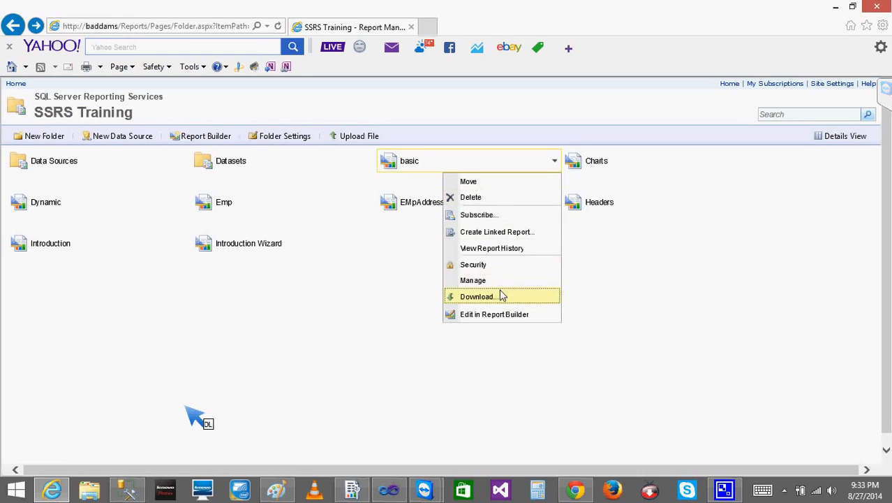
{"action": "left_click", "coordinate": [481, 281]}
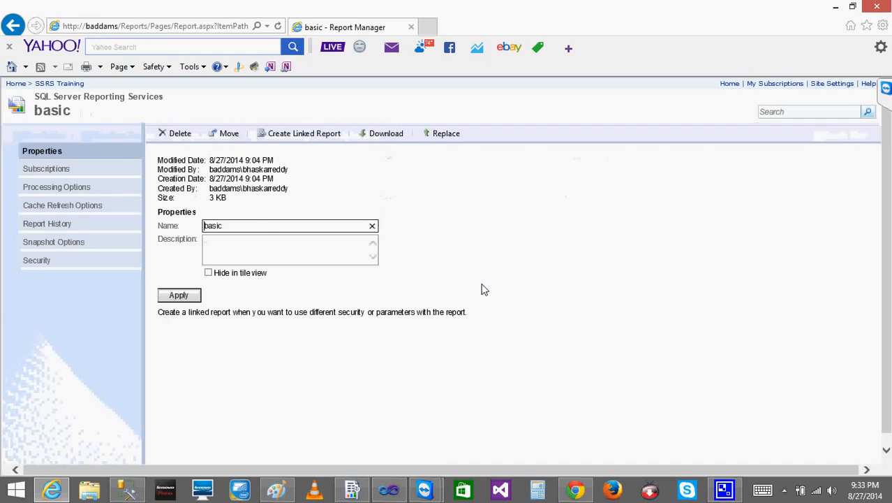
{"action": "left_click", "coordinate": [62, 209]}
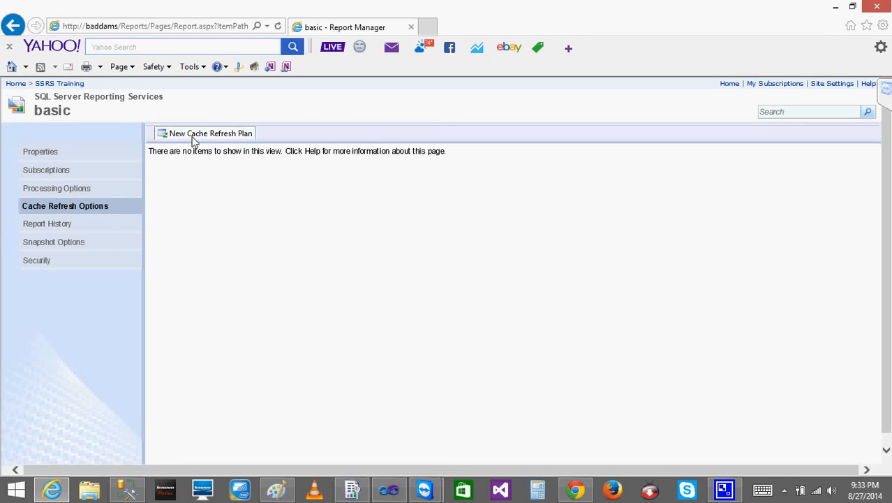
{"action": "left_click", "coordinate": [196, 134]}
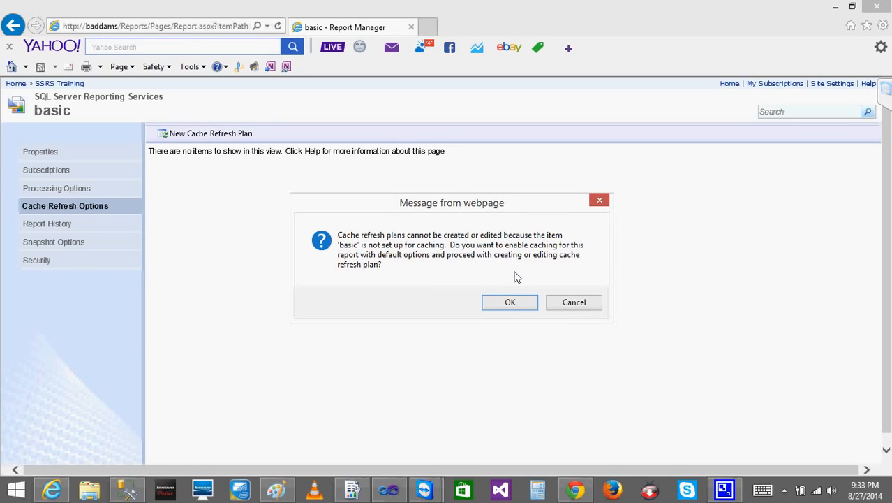
{"action": "left_click", "coordinate": [510, 305]}
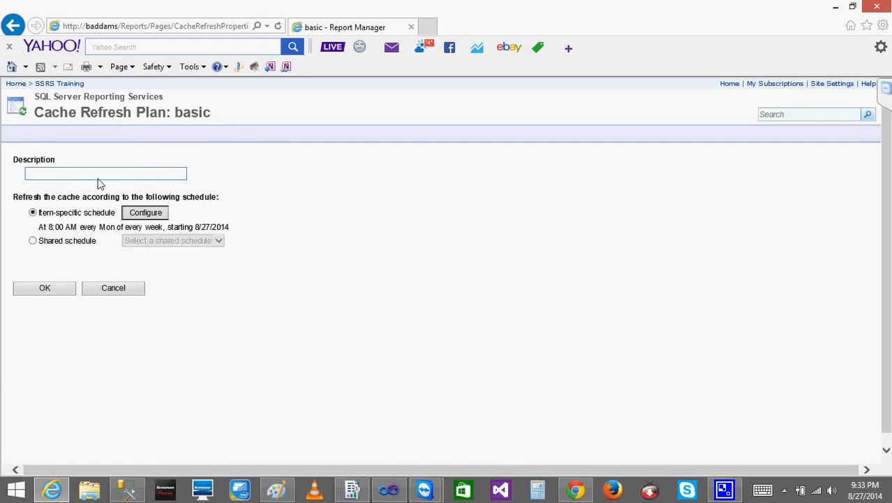
Describe the cache refresh plan as "daily 8 am" and open its item-specific schedule for configuration
{"action": "left_click", "coordinate": [89, 180]}
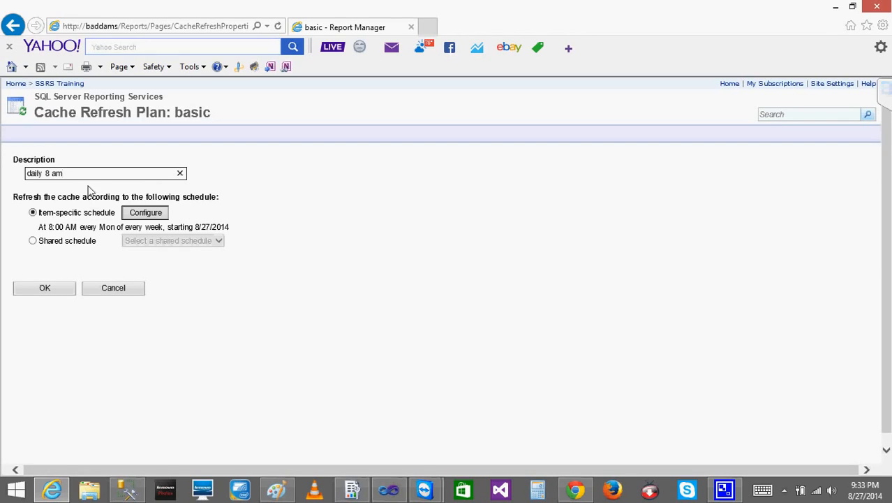
{"action": "left_click", "coordinate": [131, 217]}
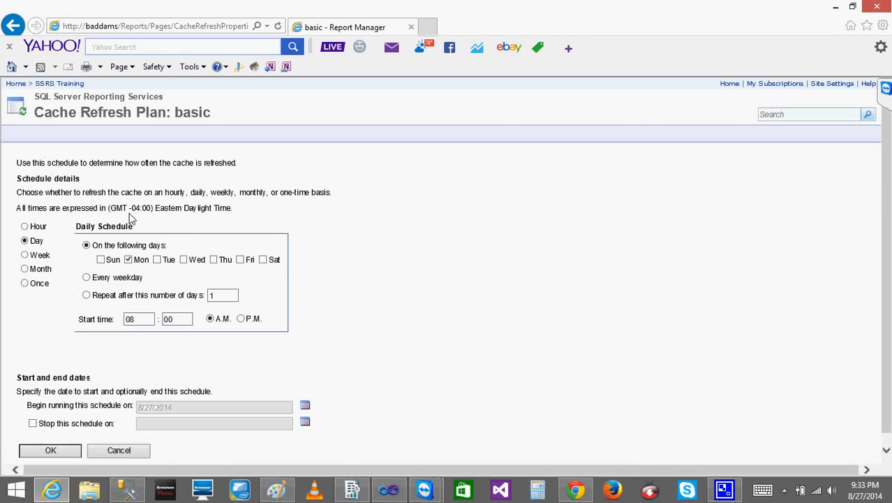
{"action": "left_click", "coordinate": [128, 259]}
{"action": "left_click", "coordinate": [183, 260]}
{"action": "left_click", "coordinate": [216, 261]}
{"action": "left_click", "coordinate": [241, 260]}
Set an hourly schedule that runs every 0 hours and 05 minutes, and save the cache refresh plan
{"action": "left_click", "coordinate": [25, 227]}
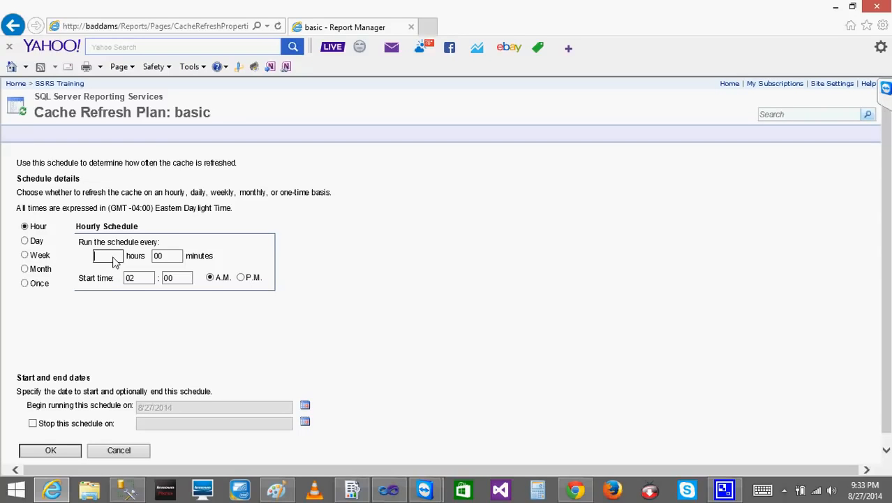
{"action": "key", "text": "Tab"}
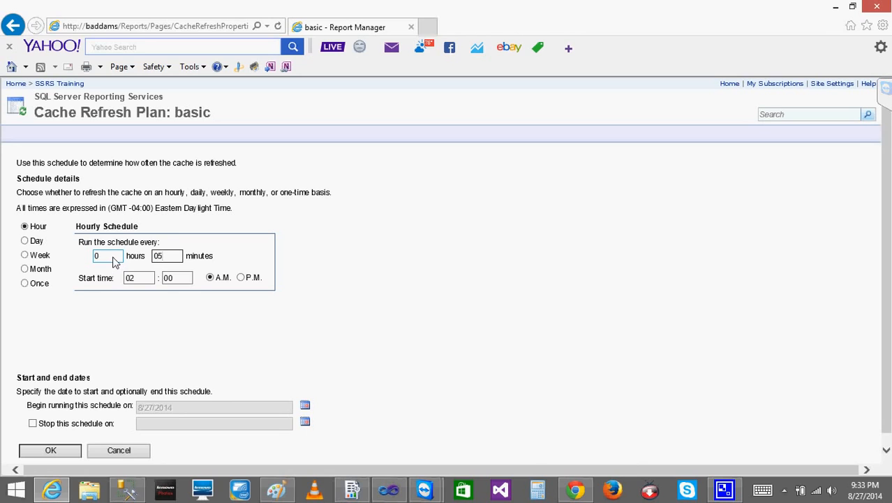
{"action": "left_click", "coordinate": [49, 452]}
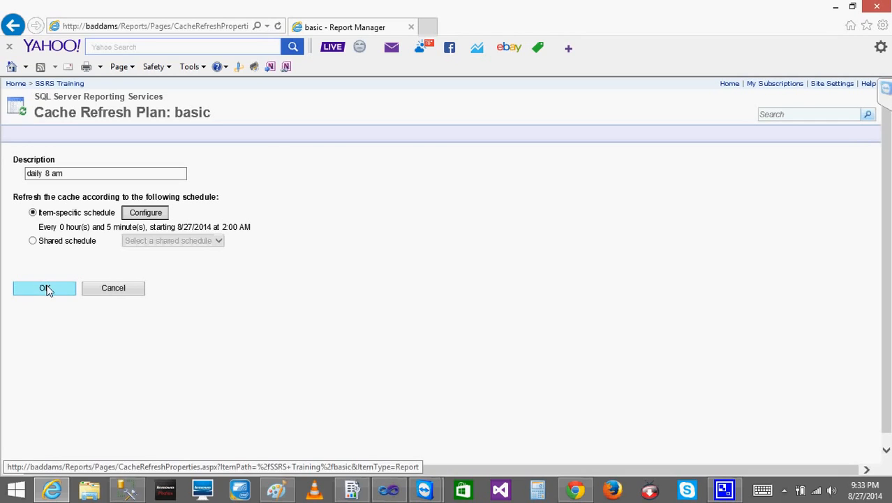
{"action": "left_click", "coordinate": [47, 290]}
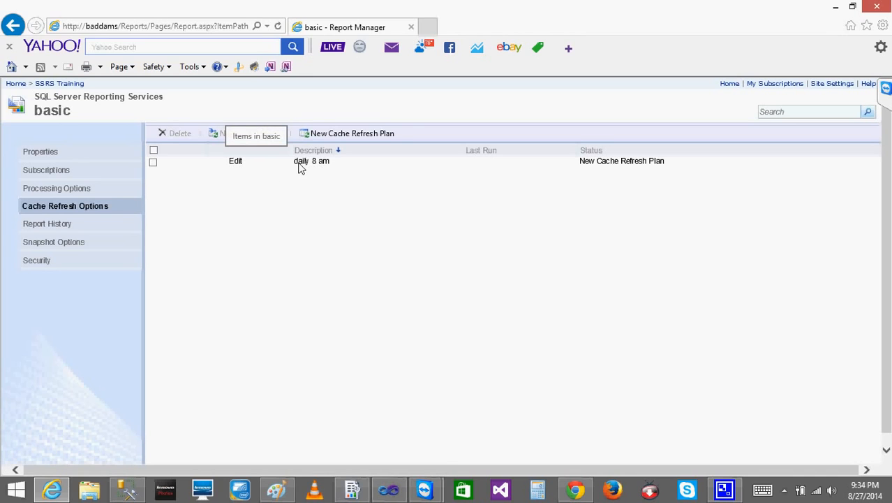
Switch to SQL Server Management Studio, refresh the SQL Server Agent jobs, and select the new job with the GUID name
{"action": "left_click", "coordinate": [137, 490]}
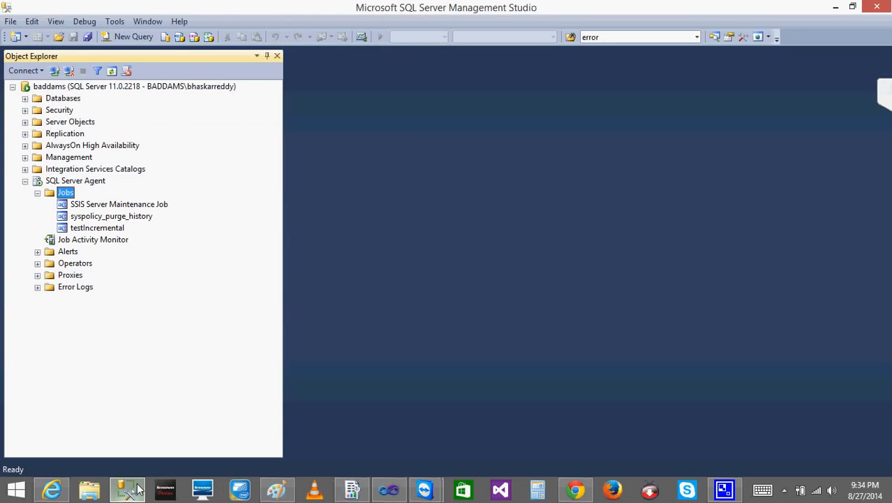
{"action": "right_click", "coordinate": [47, 193]}
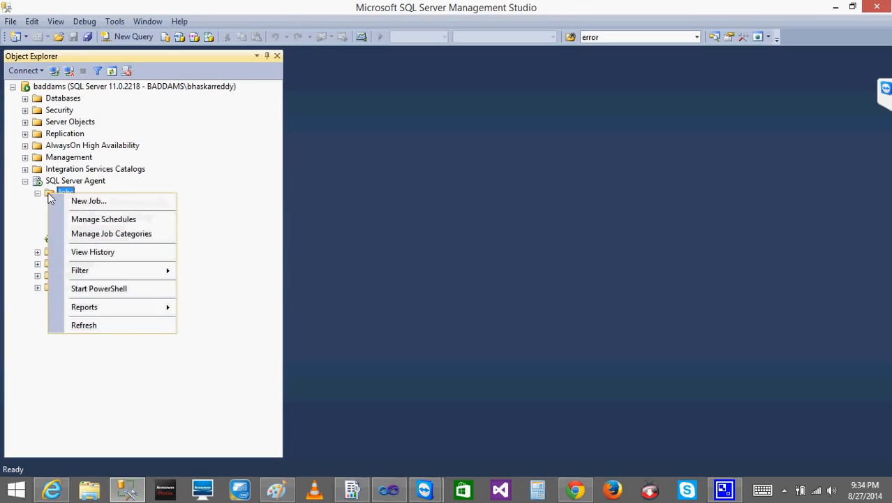
{"action": "left_click", "coordinate": [124, 324]}
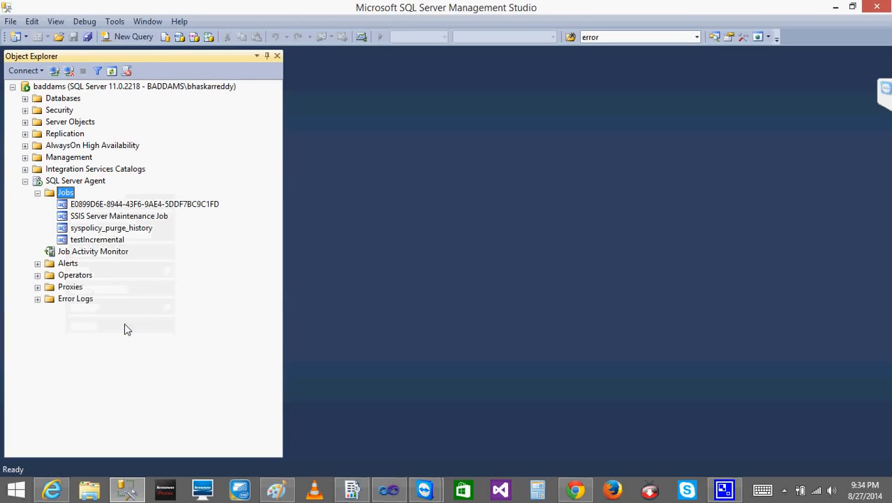
{"action": "left_click", "coordinate": [129, 205]}
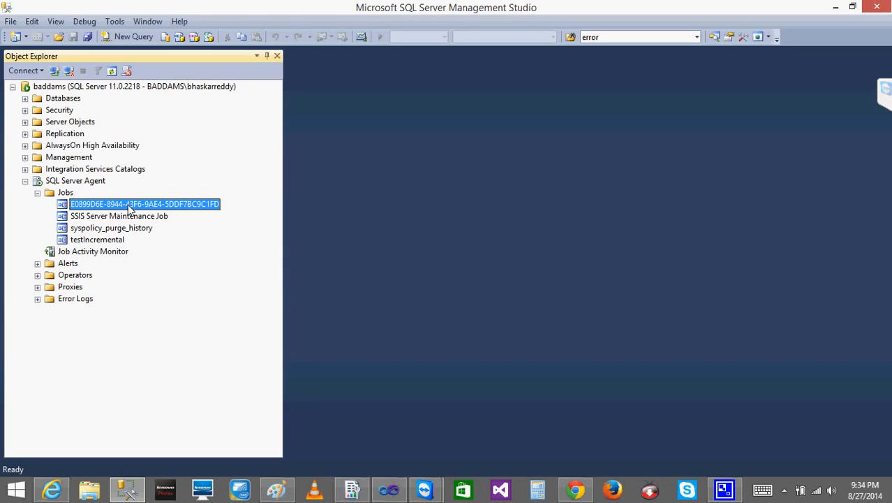
{"action": "right_click", "coordinate": [81, 205]}
{"action": "left_click", "coordinate": [70, 345]}
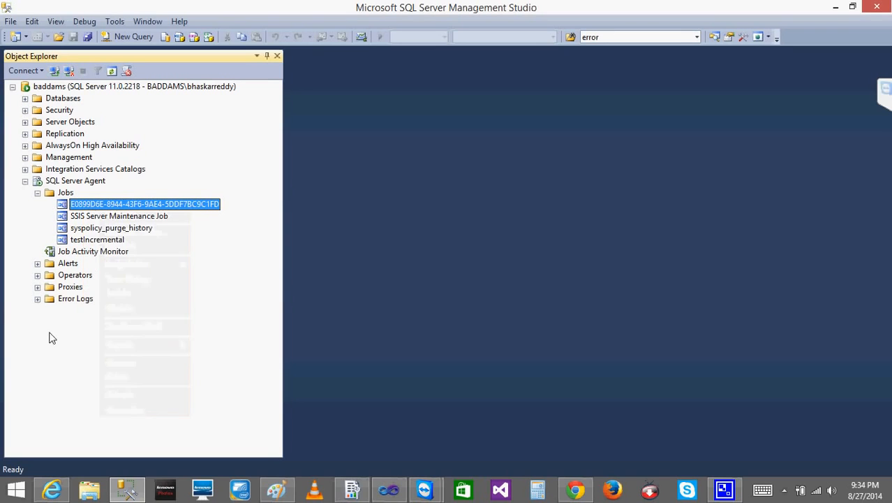
Open the Job Activity Monitor and check the last and next run times of the new cache refresh job
{"action": "right_click", "coordinate": [79, 258]}
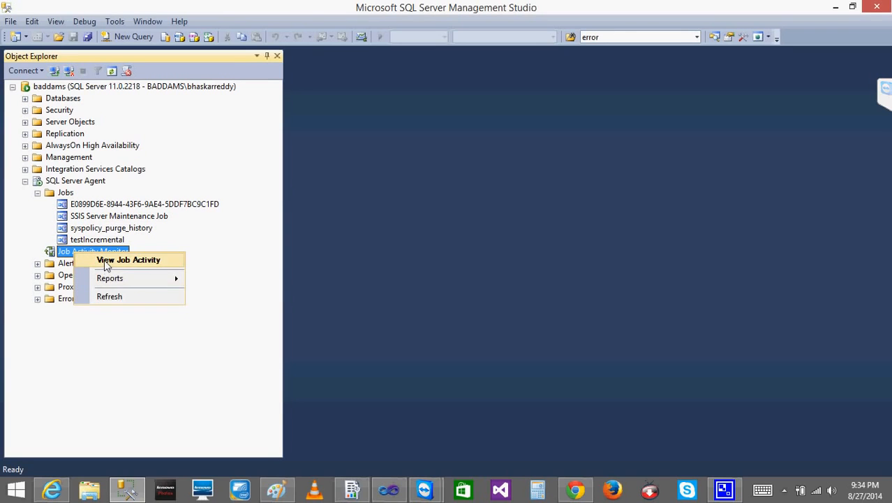
{"action": "left_click", "coordinate": [104, 259]}
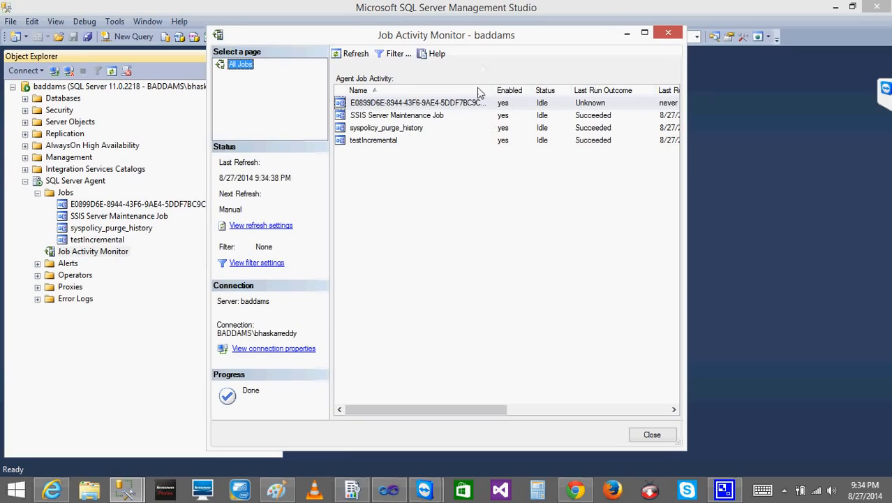
{"action": "left_click_drag", "start_coordinate": [453, 411], "coordinate": [598, 404]}
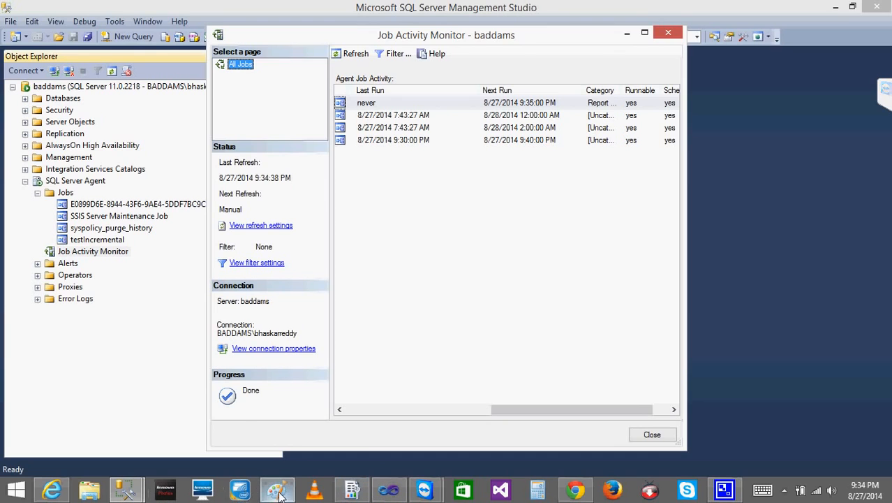
Switch back to Internet Explorer and open the basic report from the SSRS Training folder
{"action": "mouse_move", "coordinate": [288, 495]}
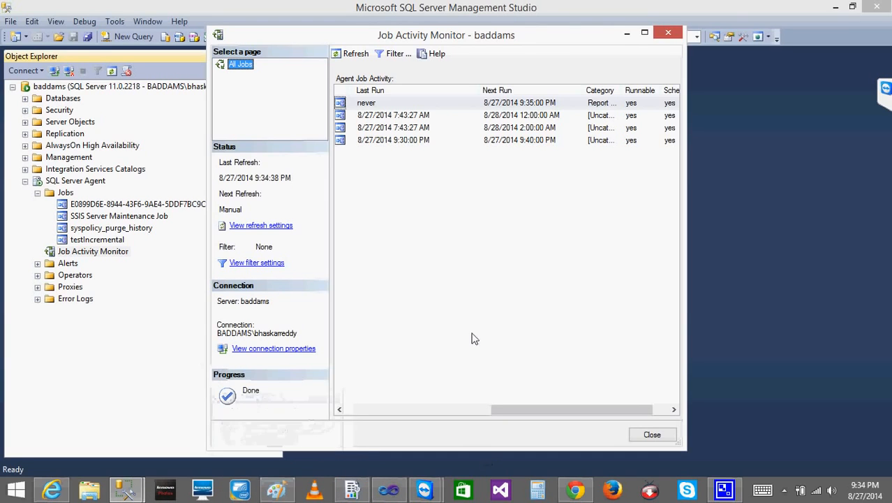
{"action": "left_click", "coordinate": [391, 493]}
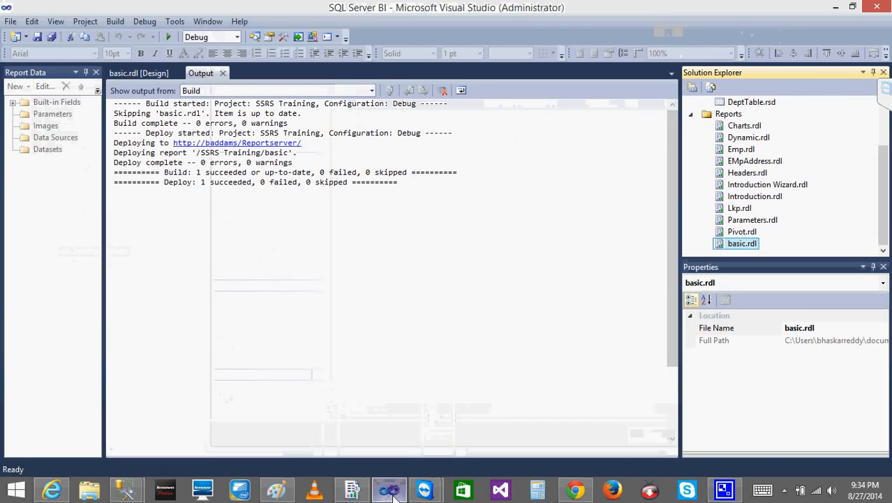
{"action": "left_click", "coordinate": [53, 488]}
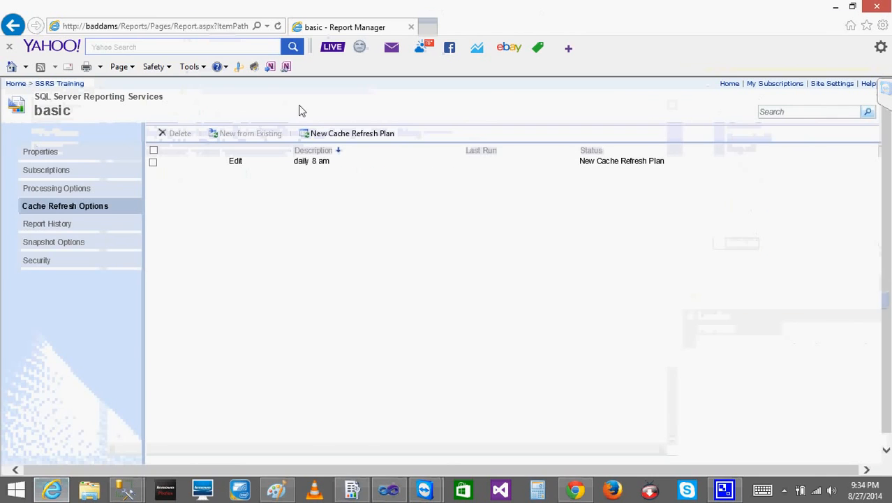
{"action": "left_click", "coordinate": [60, 84]}
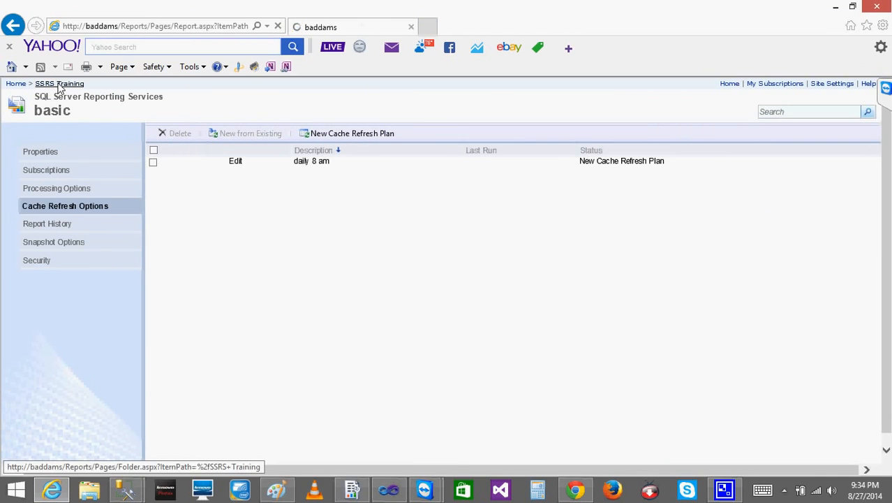
{"action": "left_click", "coordinate": [407, 162]}
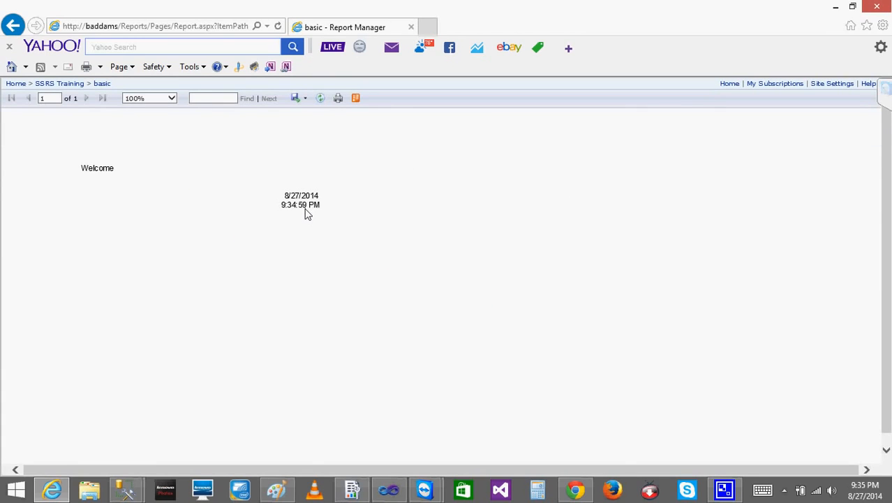
Reload the page and refresh the basic report several times to check whether its displayed time changes
{"action": "left_click", "coordinate": [278, 28]}
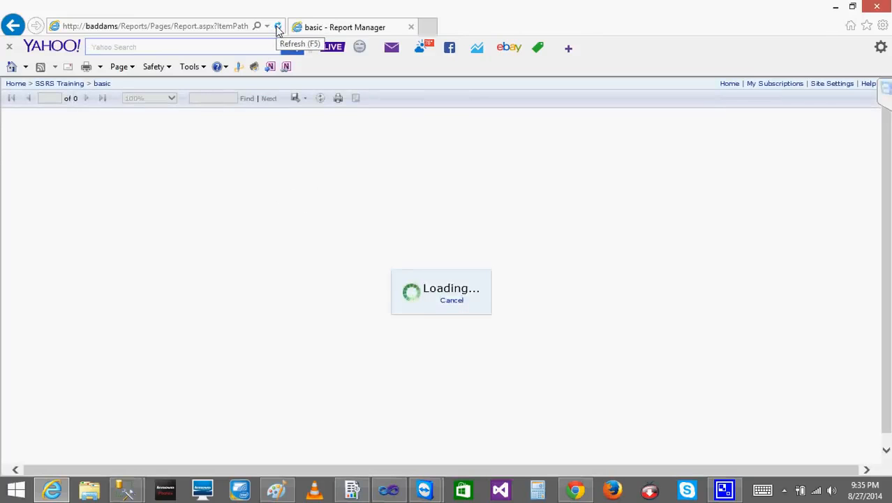
{"action": "left_click", "coordinate": [277, 28]}
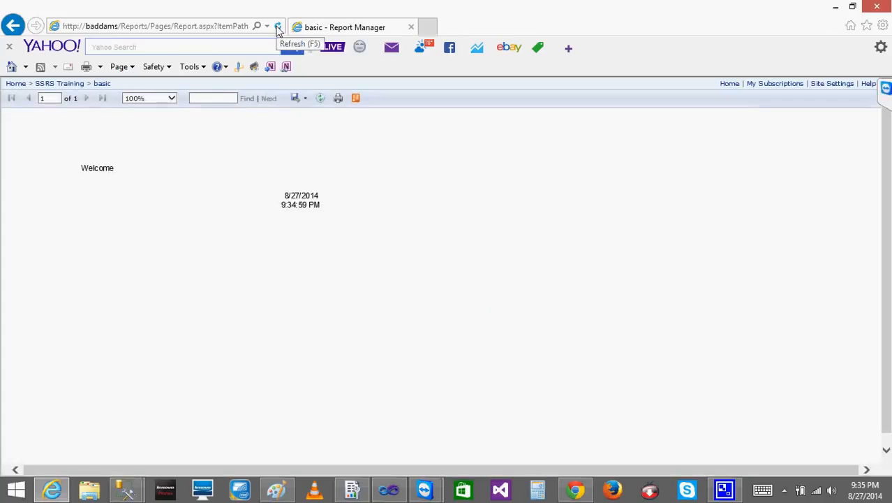
{"action": "left_click", "coordinate": [320, 99]}
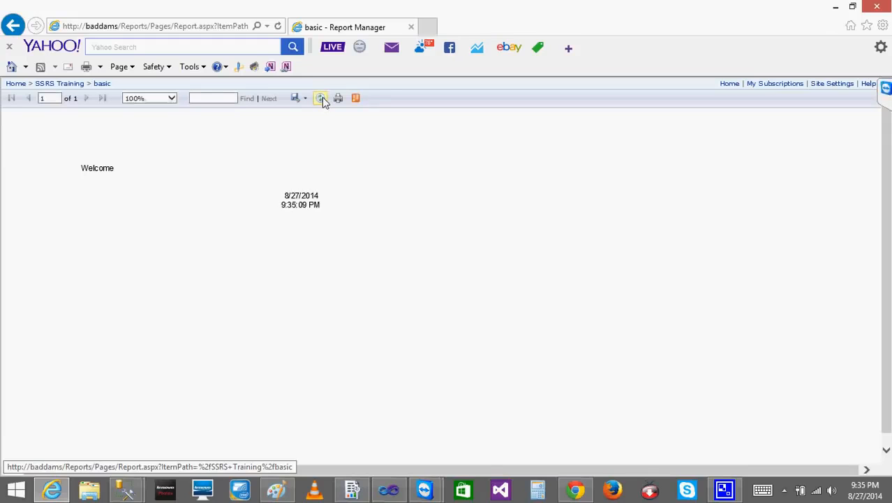
{"action": "left_click", "coordinate": [320, 98]}
{"action": "left_click", "coordinate": [321, 99]}
{"action": "left_click", "coordinate": [321, 97]}
{"action": "left_click", "coordinate": [321, 98]}
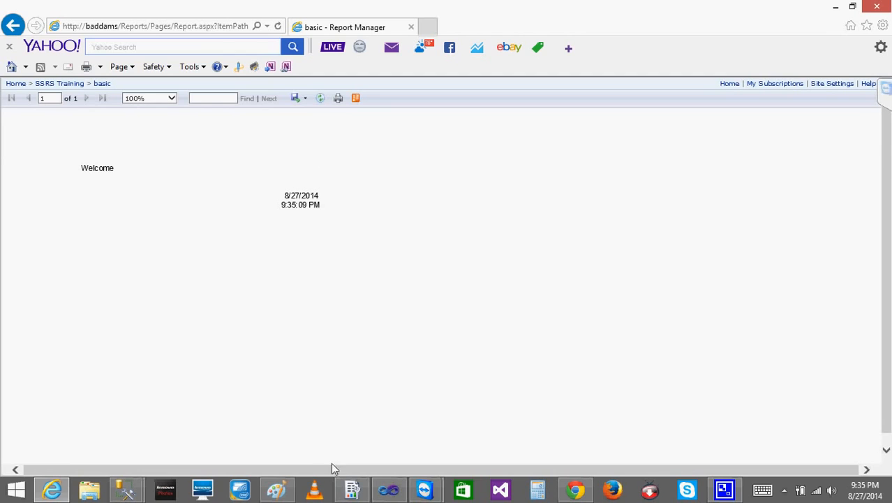
Switch to Visual Studio and alternate basic.rdl between design and preview several times to compare its displayed time
{"action": "left_click", "coordinate": [389, 488]}
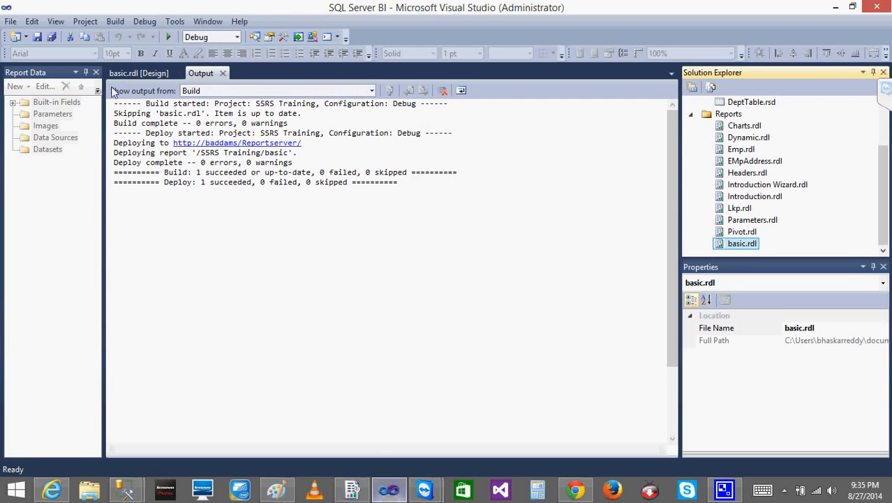
{"action": "left_click", "coordinate": [155, 75]}
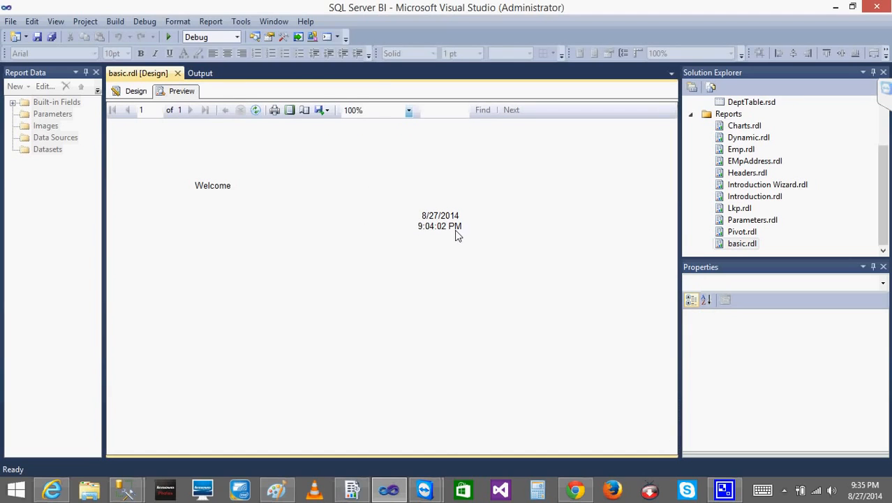
{"action": "left_click", "coordinate": [133, 92]}
{"action": "left_click", "coordinate": [186, 91]}
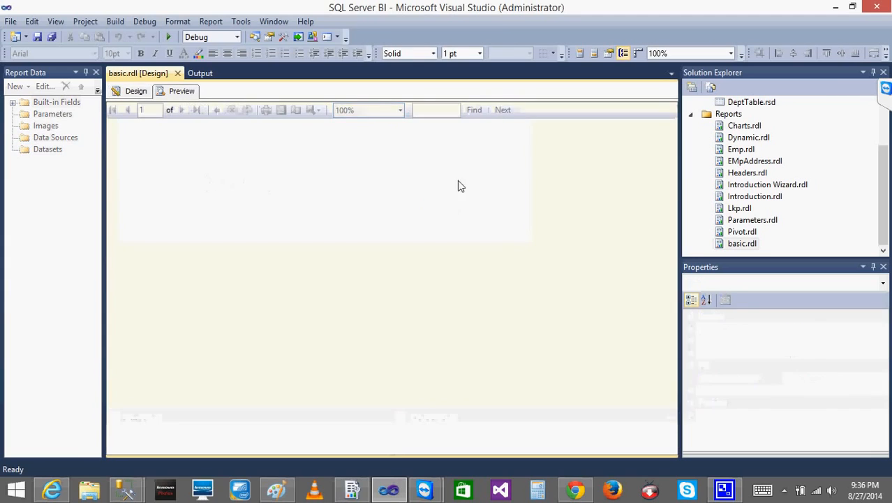
{"action": "left_click", "coordinate": [133, 92]}
{"action": "left_click", "coordinate": [181, 92]}
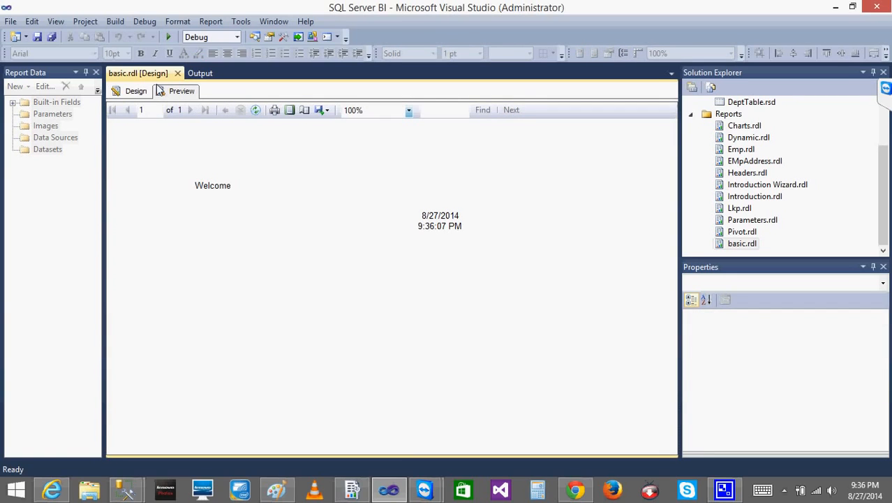
{"action": "left_click", "coordinate": [136, 91]}
{"action": "left_click", "coordinate": [175, 93]}
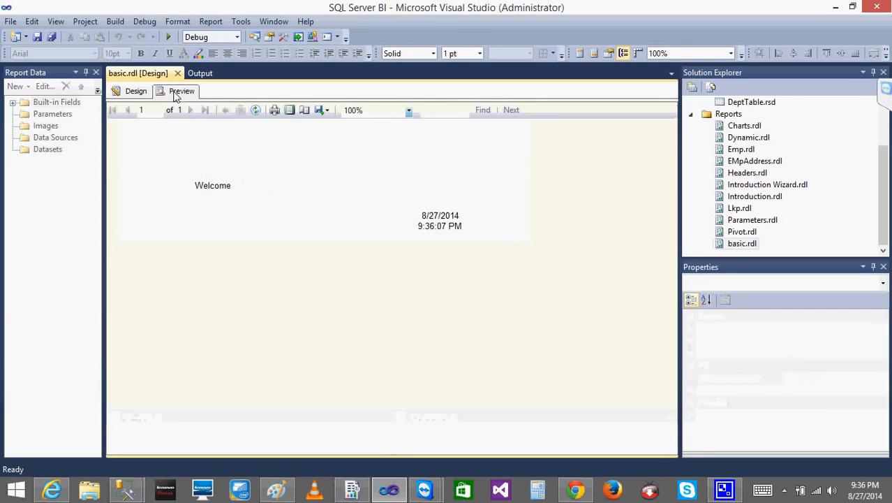
Switch to Internet Explorer and reload the basic report to check its displayed date and time
{"action": "left_click", "coordinate": [53, 488]}
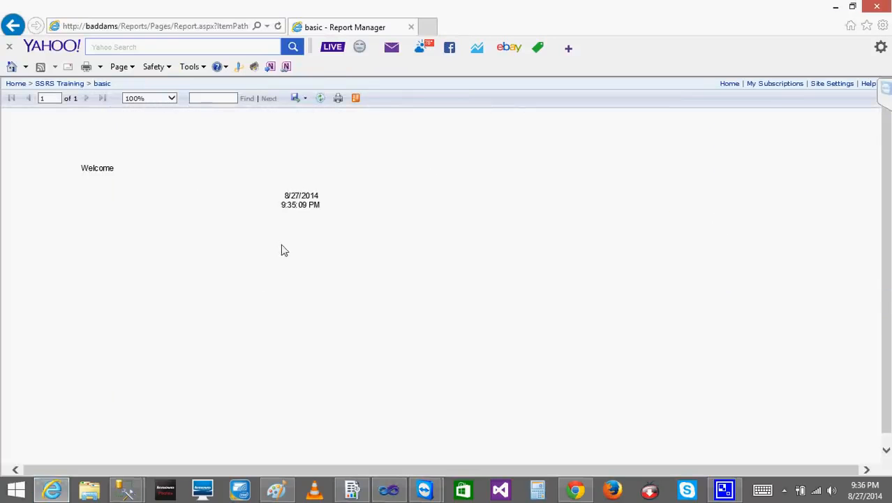
{"action": "left_click", "coordinate": [278, 27]}
{"action": "left_click_drag", "start_coordinate": [275, 205], "coordinate": [331, 185]}
{"action": "left_click", "coordinate": [293, 196]}
Switch to Paint, handwrite the time 9 35:09 in the empty lower area, circle it repeatedly and point an arrow at it
{"action": "left_click", "coordinate": [283, 488]}
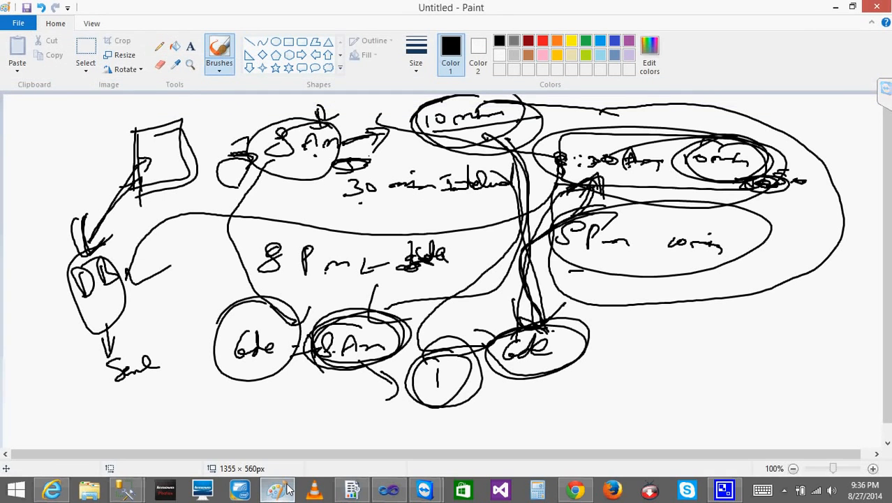
{"action": "mouse_move", "coordinate": [693, 319]}
{"action": "left_mouse_down"}
{"action": "mouse_move", "coordinate": [691, 352]}
{"action": "mouse_move", "coordinate": [732, 350]}
{"action": "left_mouse_up"}
{"action": "mouse_move", "coordinate": [737, 330]}
{"action": "left_mouse_down"}
{"action": "mouse_move", "coordinate": [798, 341]}
{"action": "mouse_move", "coordinate": [784, 335]}
{"action": "left_mouse_up"}
{"action": "left_click", "coordinate": [769, 335]}
{"action": "left_click", "coordinate": [768, 352]}
{"action": "left_click_drag", "start_coordinate": [812, 332], "coordinate": [812, 354]}
{"action": "mouse_move", "coordinate": [757, 315]}
{"action": "left_mouse_down"}
{"action": "mouse_move", "coordinate": [707, 305]}
{"action": "mouse_move", "coordinate": [774, 294]}
{"action": "mouse_move", "coordinate": [701, 311]}
{"action": "left_mouse_up"}
{"action": "mouse_move", "coordinate": [523, 417]}
{"action": "left_mouse_down"}
{"action": "mouse_move", "coordinate": [677, 356]}
{"action": "mouse_move", "coordinate": [669, 372]}
{"action": "left_mouse_up"}
{"action": "mouse_move", "coordinate": [706, 303]}
{"action": "left_mouse_down"}
{"action": "mouse_move", "coordinate": [800, 338]}
{"action": "mouse_move", "coordinate": [798, 373]}
{"action": "mouse_move", "coordinate": [724, 366]}
{"action": "mouse_move", "coordinate": [704, 296]}
{"action": "left_mouse_up"}
{"action": "left_click_drag", "start_coordinate": [654, 320], "coordinate": [639, 326]}
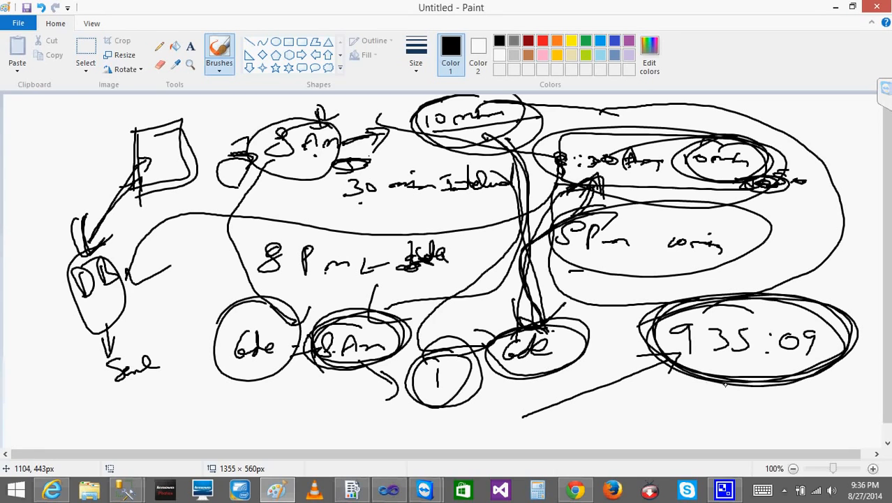
Handwrite 9:40 in a circle below the circled time, link it upward, and add 940:09 beside it with an arrow
{"action": "left_click", "coordinate": [643, 403]}
{"action": "mouse_move", "coordinate": [635, 395]}
{"action": "left_mouse_down"}
{"action": "mouse_move", "coordinate": [628, 421]}
{"action": "mouse_move", "coordinate": [674, 416]}
{"action": "left_mouse_up"}
{"action": "left_click", "coordinate": [645, 413]}
{"action": "mouse_move", "coordinate": [663, 377]}
{"action": "left_mouse_down"}
{"action": "mouse_move", "coordinate": [623, 381]}
{"action": "mouse_move", "coordinate": [703, 403]}
{"action": "mouse_move", "coordinate": [747, 380]}
{"action": "mouse_move", "coordinate": [739, 426]}
{"action": "left_mouse_up"}
{"action": "left_click_drag", "start_coordinate": [752, 407], "coordinate": [762, 423]}
{"action": "left_click_drag", "start_coordinate": [774, 409], "coordinate": [809, 433]}
{"action": "left_click", "coordinate": [787, 413]}
{"action": "left_click", "coordinate": [787, 421]}
{"action": "mouse_move", "coordinate": [807, 379]}
{"action": "left_mouse_down"}
{"action": "mouse_move", "coordinate": [799, 415]}
{"action": "mouse_move", "coordinate": [813, 404]}
{"action": "left_mouse_up"}
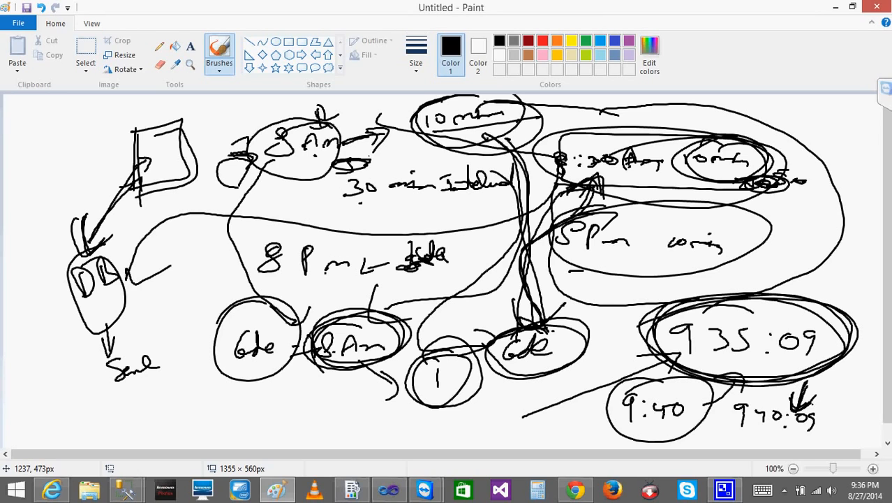
Return to Internet Explorer and repeatedly reload and refresh the basic report, highlighting its displayed time to check for changes
{"action": "left_click", "coordinate": [836, 7]}
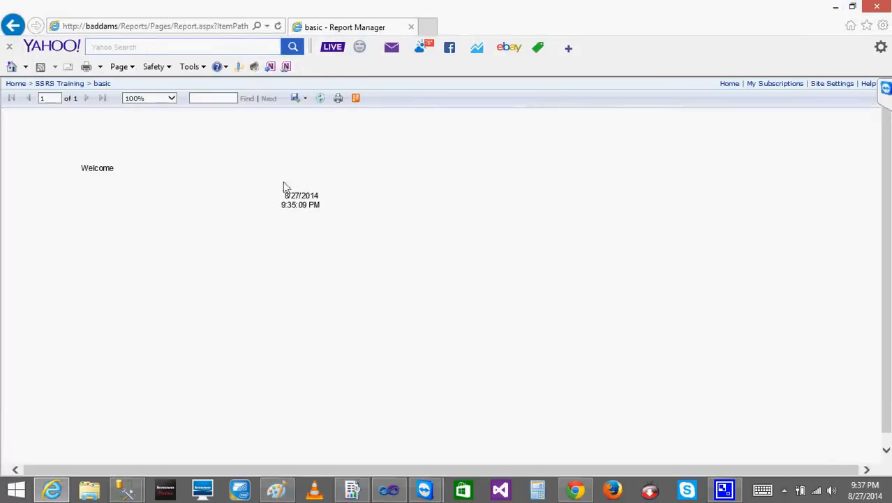
{"action": "left_click", "coordinate": [319, 100]}
{"action": "left_click", "coordinate": [322, 103]}
{"action": "left_click", "coordinate": [322, 103]}
{"action": "left_click", "coordinate": [323, 102]}
{"action": "left_click", "coordinate": [278, 28]}
{"action": "left_click_drag", "start_coordinate": [288, 195], "coordinate": [326, 212]}
{"action": "left_click", "coordinate": [321, 98]}
{"action": "left_click_drag", "start_coordinate": [282, 195], "coordinate": [334, 211]}
{"action": "left_click", "coordinate": [335, 211]}
{"action": "left_click_drag", "start_coordinate": [281, 195], "coordinate": [321, 208]}
{"action": "left_click", "coordinate": [321, 99]}
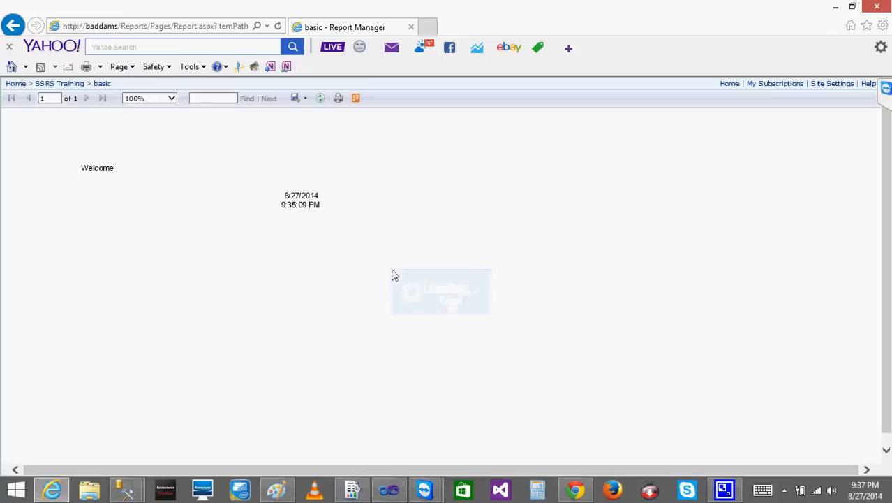
Check the system clock and the refreshed Job Activity Monitor's last and next run times for the cache refresh job
{"action": "left_click", "coordinate": [857, 494]}
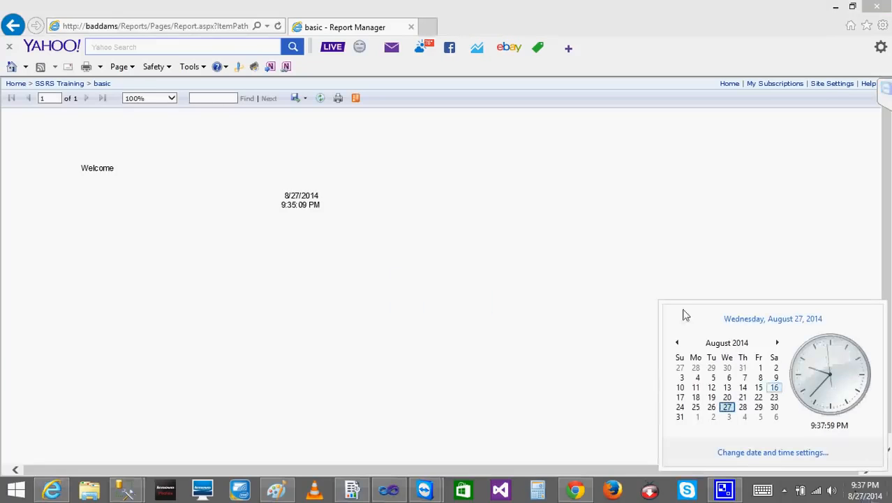
{"action": "left_click", "coordinate": [538, 254]}
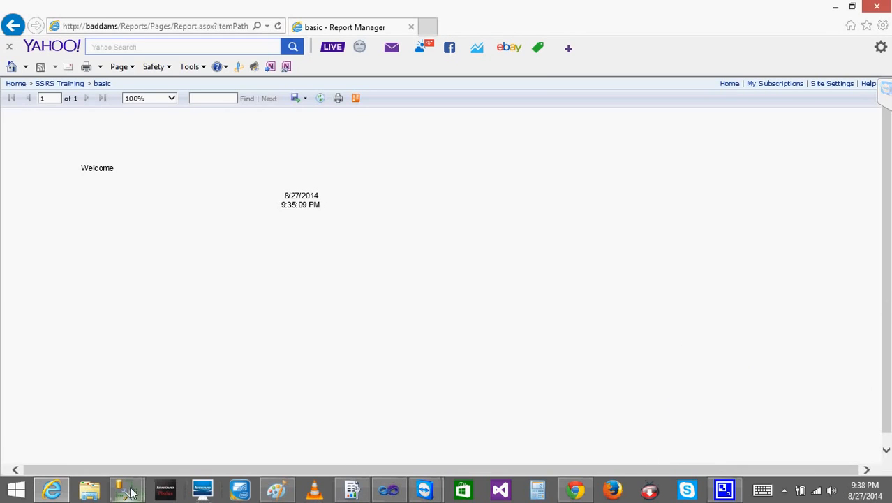
{"action": "mouse_move", "coordinate": [129, 488]}
{"action": "left_click", "coordinate": [199, 448]}
{"action": "left_click", "coordinate": [351, 53]}
{"action": "left_click_drag", "start_coordinate": [516, 408], "coordinate": [474, 408]}
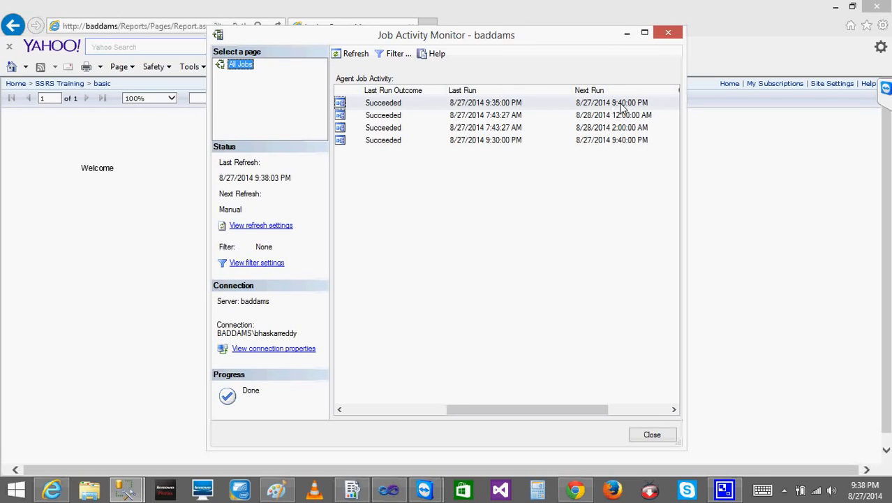
{"action": "left_click", "coordinate": [628, 35]}
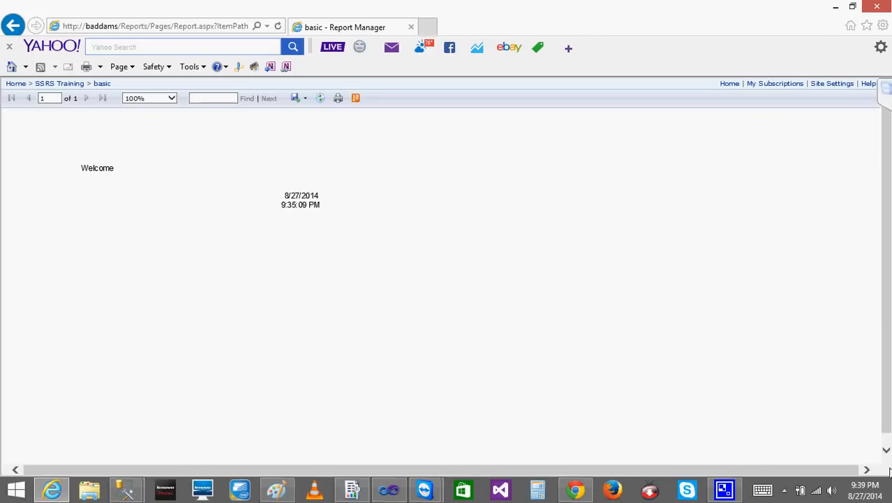
Check the system clock again and refresh the basic report several times to compare its displayed time
{"action": "left_click", "coordinate": [871, 494]}
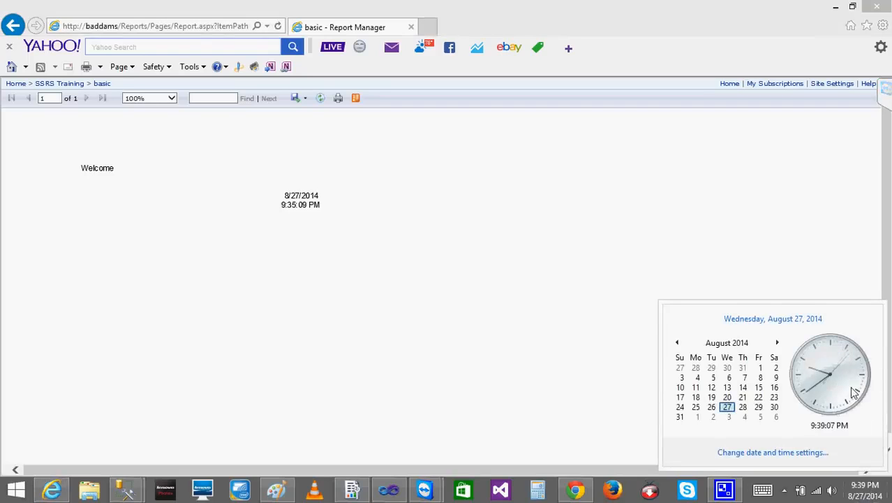
{"action": "left_click", "coordinate": [607, 256]}
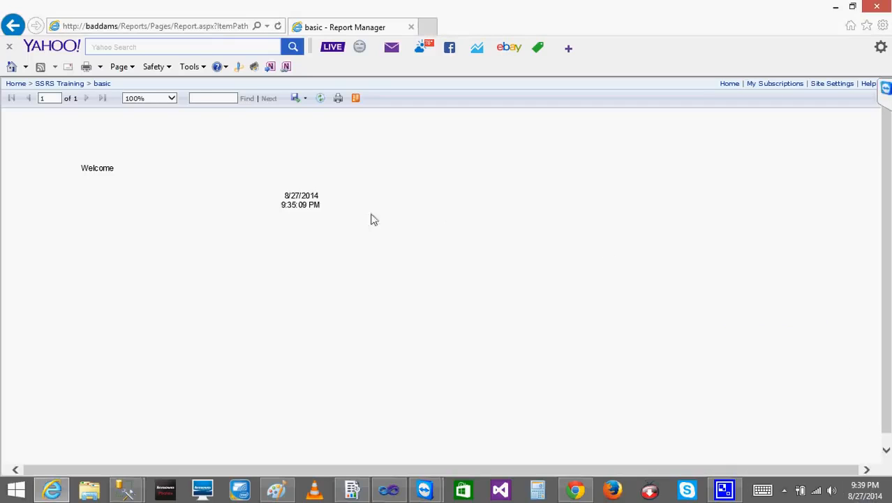
{"action": "left_click_drag", "start_coordinate": [332, 211], "coordinate": [282, 193]}
{"action": "left_click", "coordinate": [320, 101]}
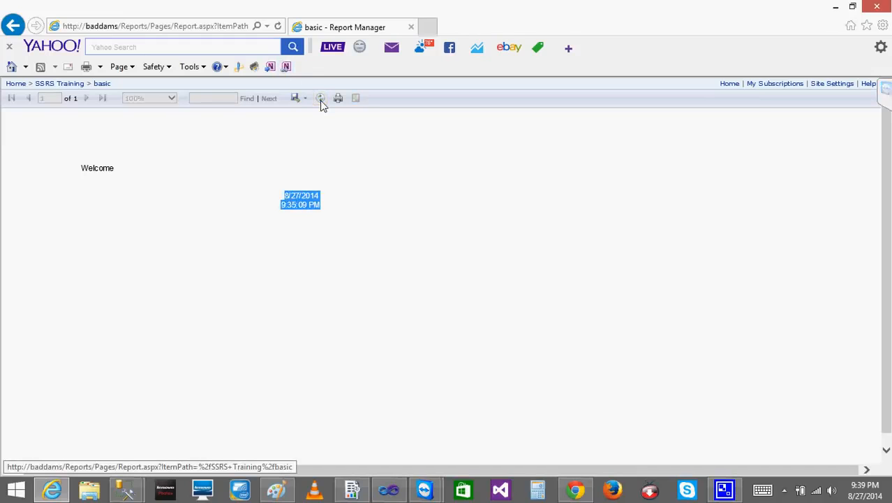
{"action": "left_click", "coordinate": [321, 102]}
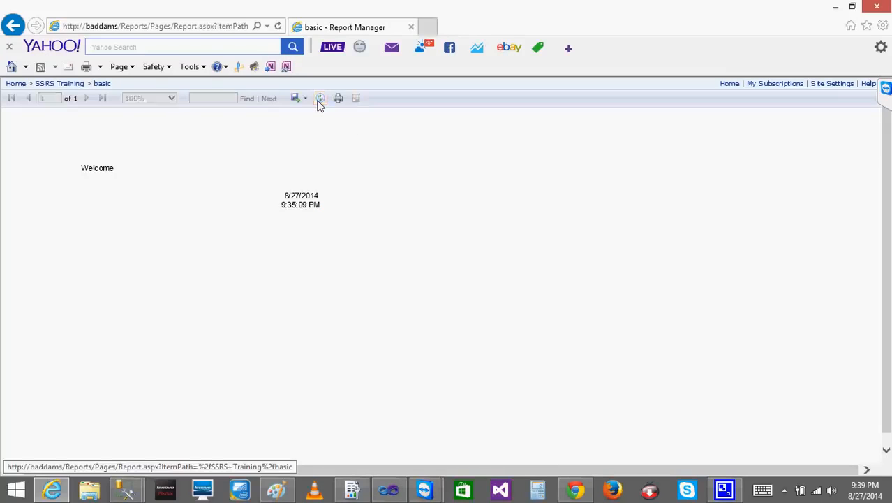
{"action": "left_click", "coordinate": [320, 101]}
{"action": "left_click", "coordinate": [320, 101]}
{"action": "left_click", "coordinate": [321, 101]}
{"action": "left_click", "coordinate": [321, 102]}
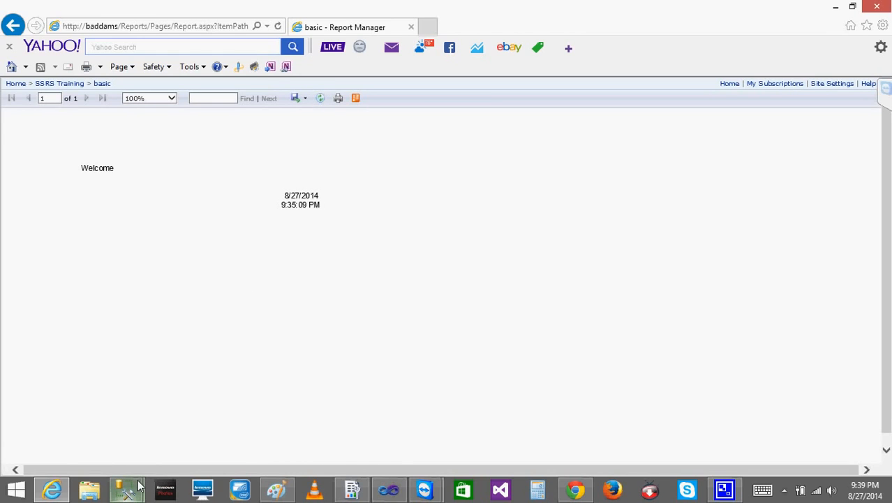
Switch to SQL Server Management Studio, collapse SQL Server Agent and expand Databases to point out ReportServer and ReportServerTempDB
{"action": "mouse_move", "coordinate": [126, 489]}
{"action": "left_click", "coordinate": [105, 439]}
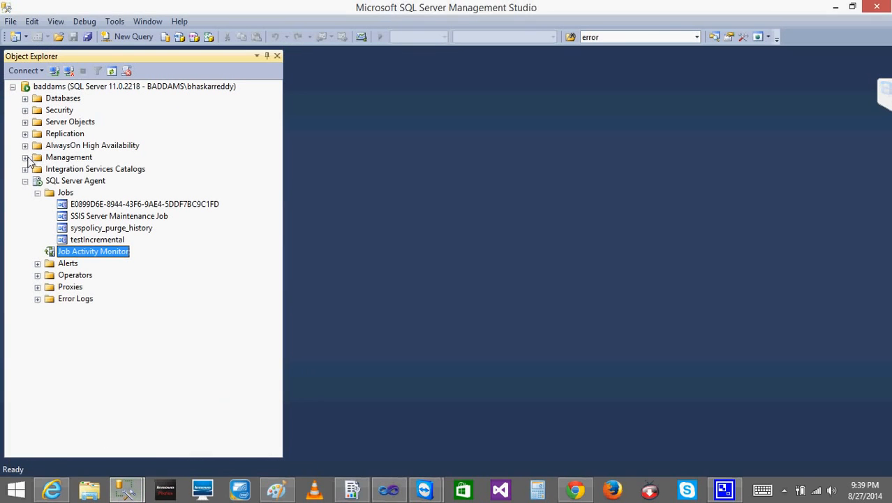
{"action": "left_click", "coordinate": [25, 181]}
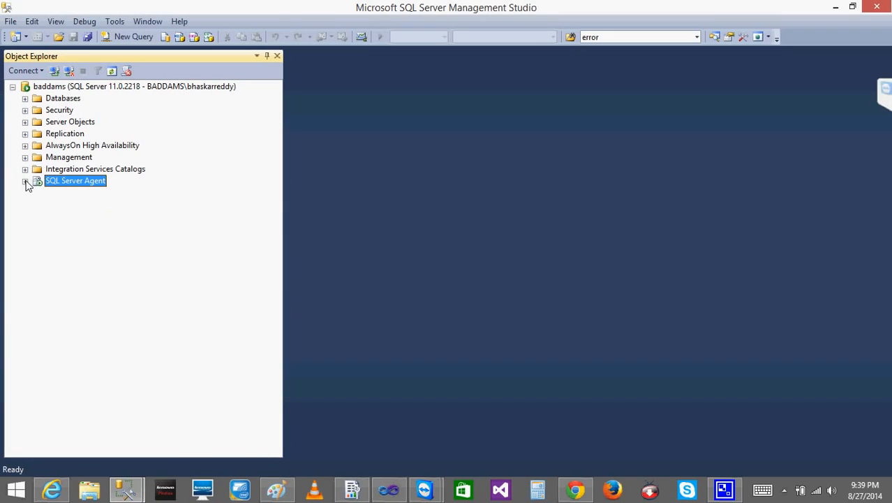
{"action": "left_click", "coordinate": [25, 98]}
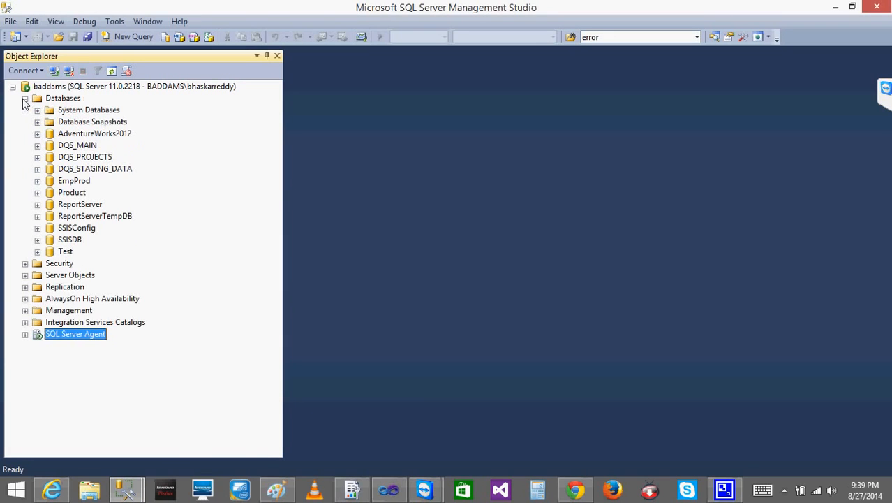
{"action": "left_click", "coordinate": [87, 204]}
{"action": "left_click", "coordinate": [86, 216]}
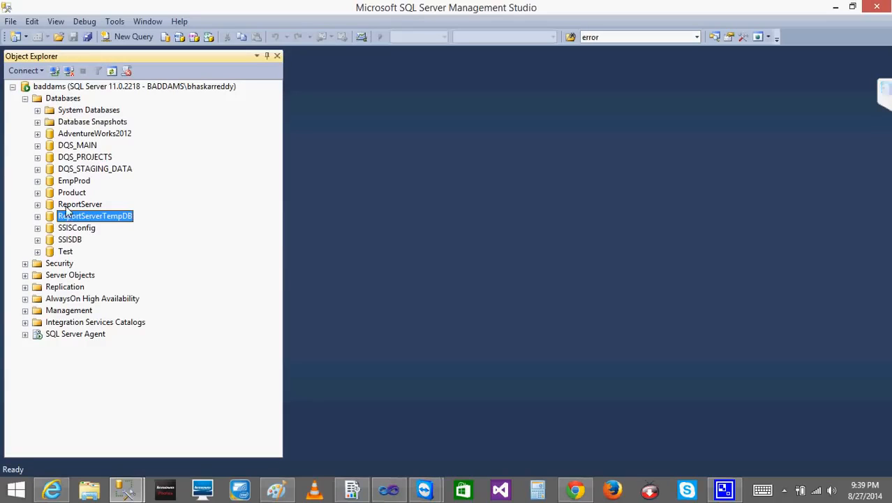
{"action": "left_click", "coordinate": [68, 206]}
{"action": "left_click", "coordinate": [65, 221]}
{"action": "left_click", "coordinate": [65, 205]}
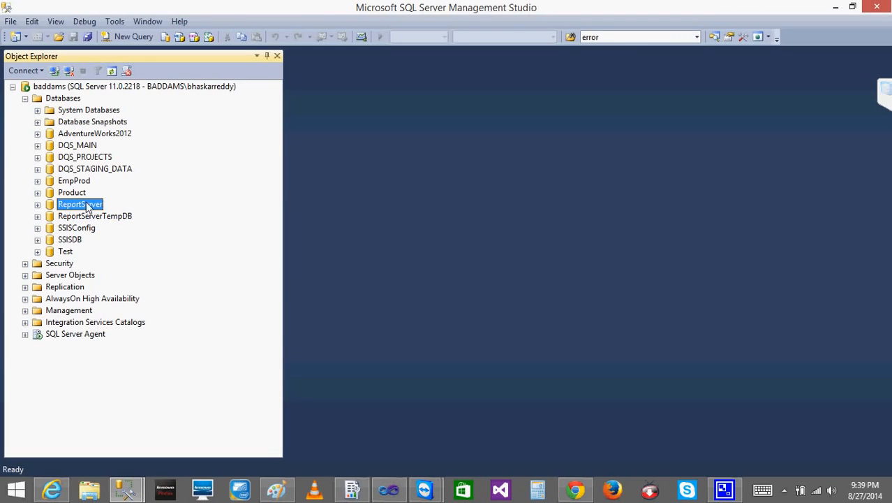
Expand ReportServer to examine its tables, collapse the database again and select ReportServerTempDB
{"action": "left_click", "coordinate": [37, 205]}
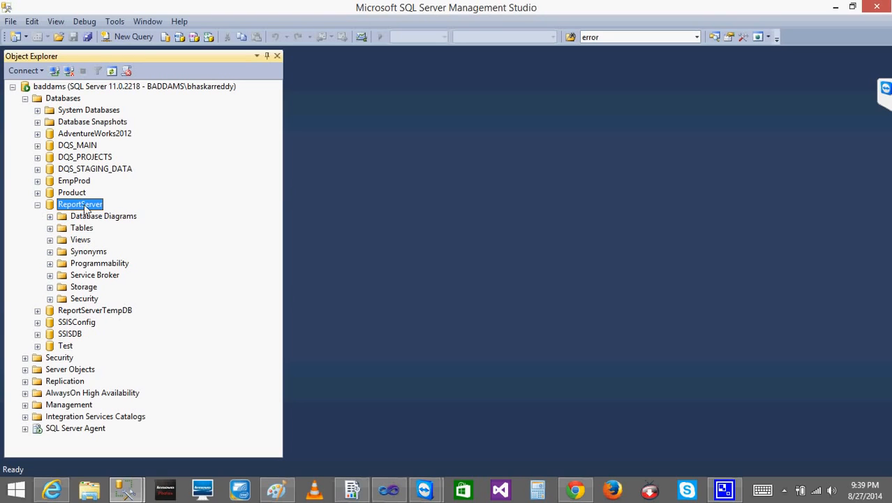
{"action": "left_click", "coordinate": [49, 228]}
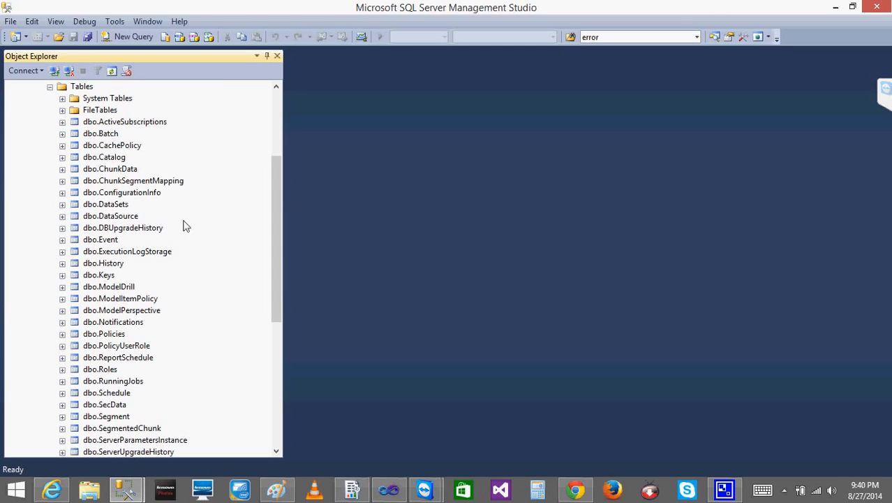
{"action": "left_click_drag", "start_coordinate": [277, 207], "coordinate": [285, 169]}
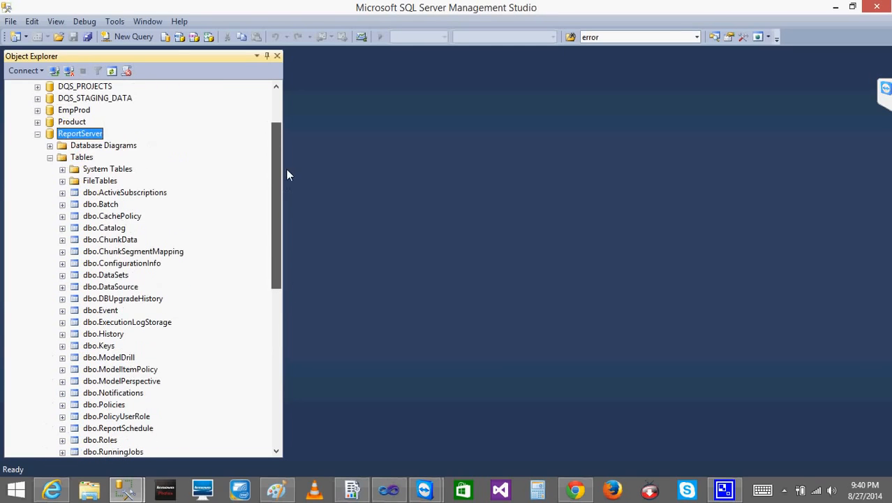
{"action": "left_click", "coordinate": [49, 157]}
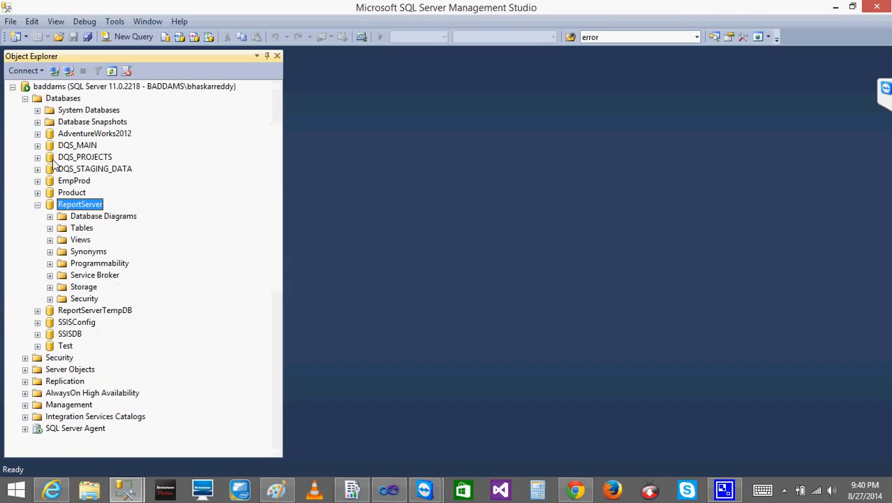
{"action": "left_click", "coordinate": [38, 205]}
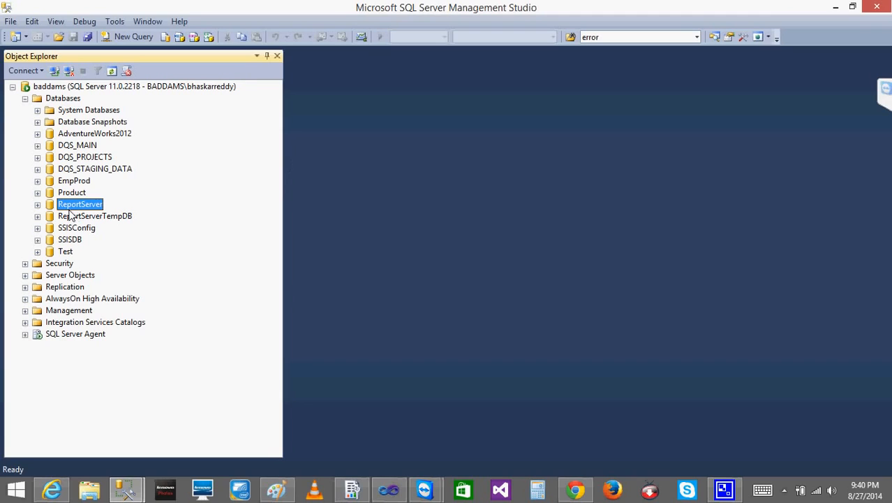
{"action": "key", "text": "F2"}
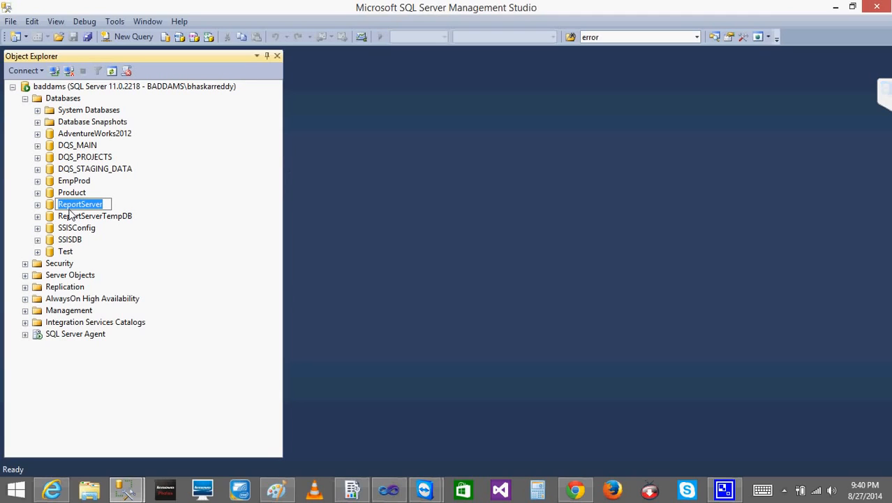
{"action": "left_click", "coordinate": [107, 222]}
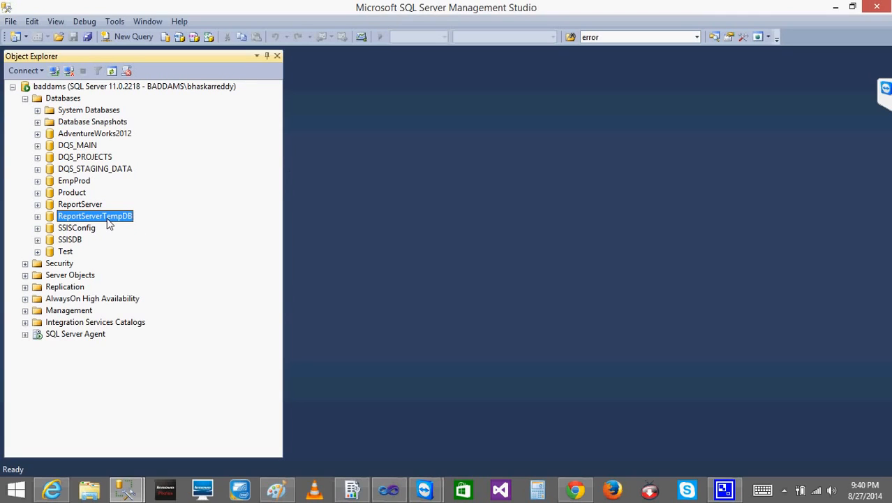
Return to the Job Activity Monitor, examine the jobs' last and next run times and refresh the list
{"action": "left_click", "coordinate": [126, 490]}
{"action": "left_click", "coordinate": [193, 452]}
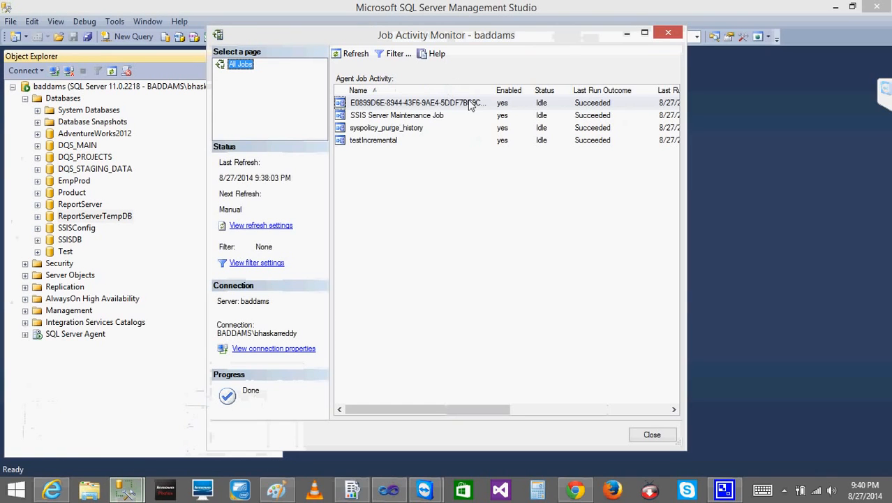
{"action": "left_click_drag", "start_coordinate": [417, 407], "coordinate": [525, 410]}
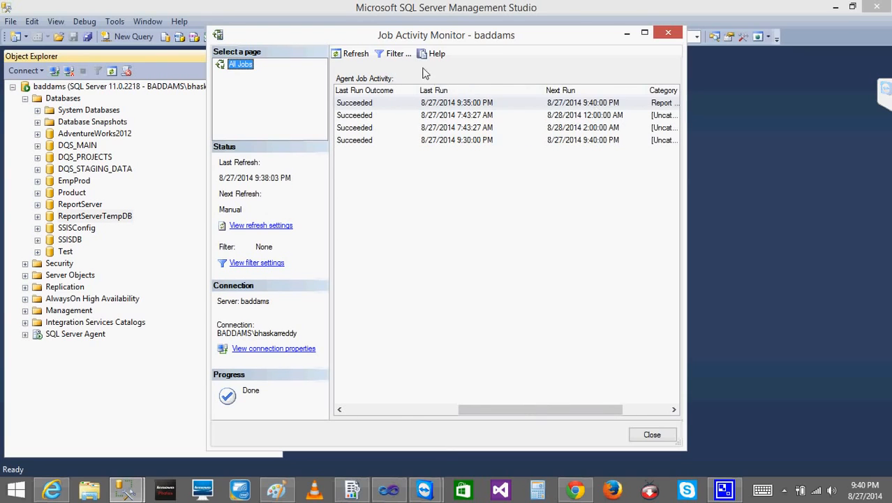
{"action": "left_click", "coordinate": [344, 54]}
Switch to Internet Explorer and refresh the basic report to check its time after the scheduled cache refresh
{"action": "left_click", "coordinate": [57, 491]}
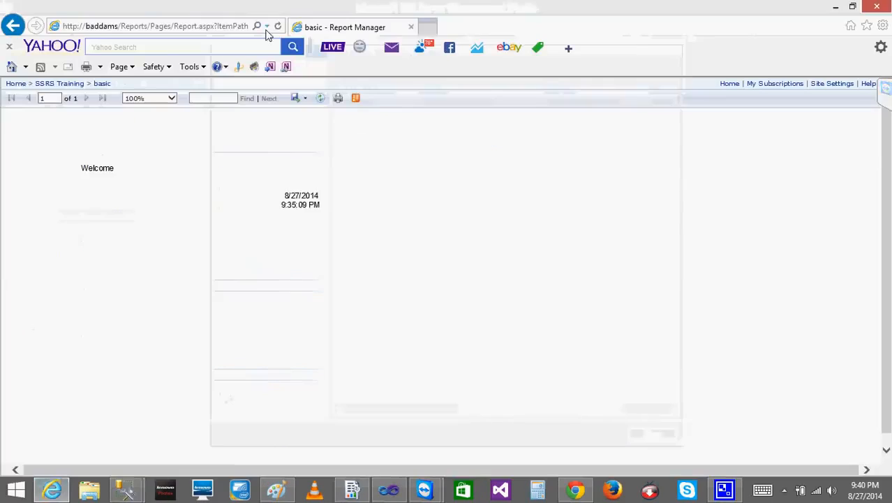
{"action": "left_click", "coordinate": [322, 100]}
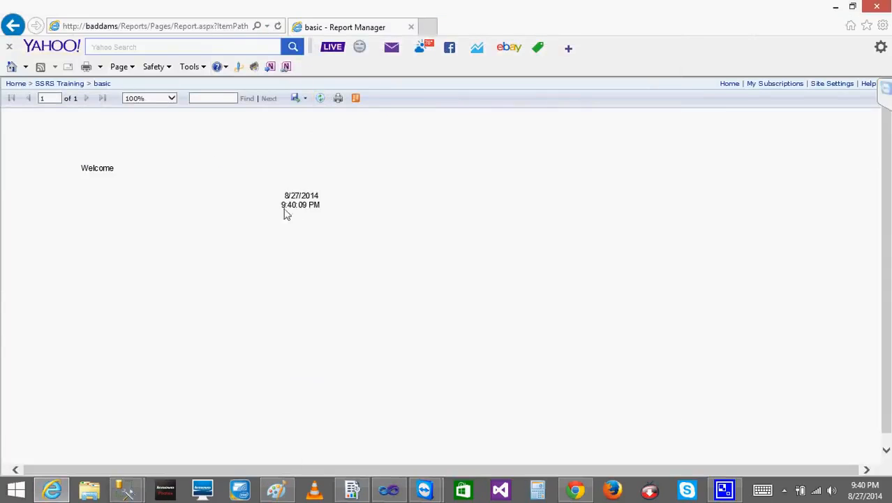
{"action": "left_click", "coordinate": [319, 100]}
Return to the SSRS Training folder and open the basic report's cache refresh options
{"action": "left_click", "coordinate": [64, 84]}
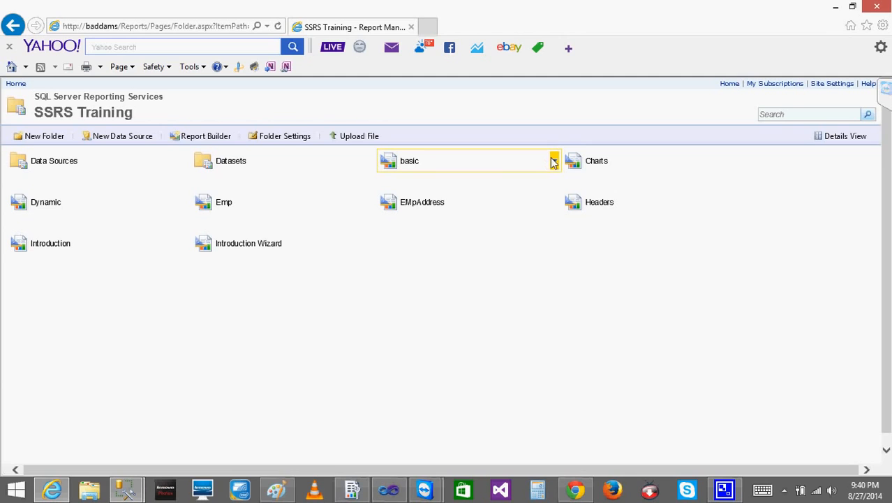
{"action": "left_click", "coordinate": [554, 161]}
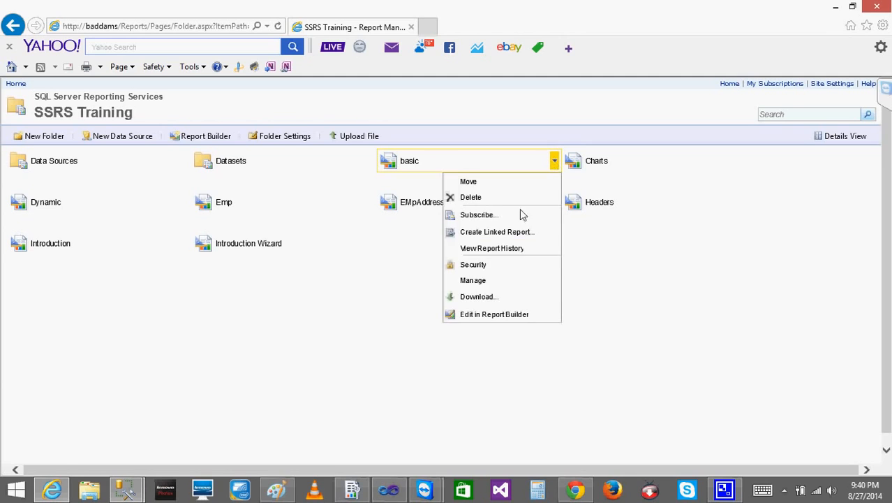
{"action": "left_click", "coordinate": [478, 281]}
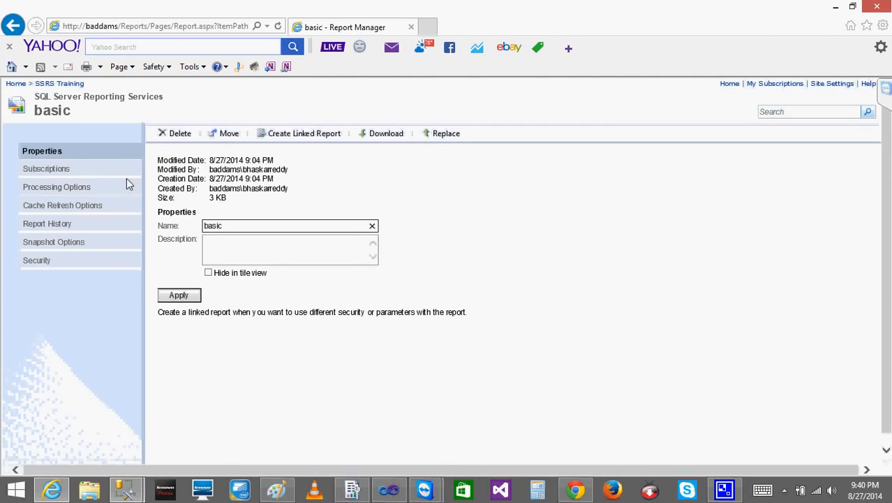
{"action": "left_click", "coordinate": [70, 215]}
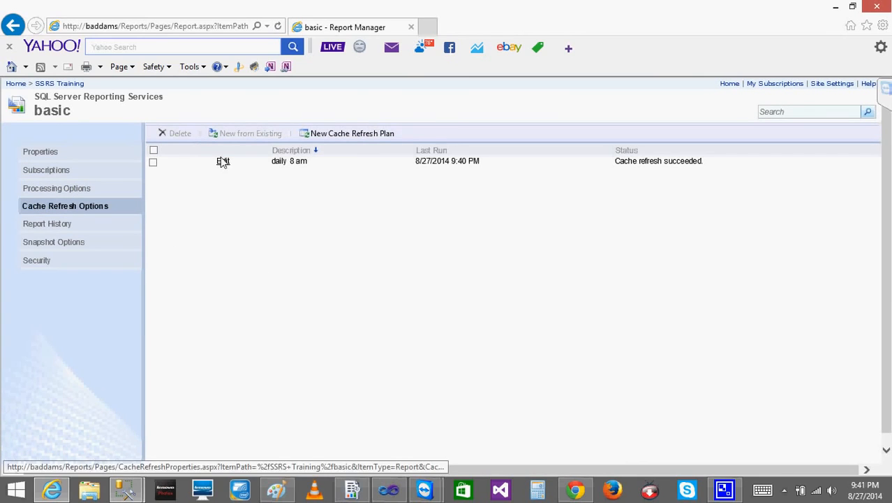
Delete the "daily 8 am" cache refresh plan from the basic report and confirm the deletion
{"action": "left_click", "coordinate": [153, 162]}
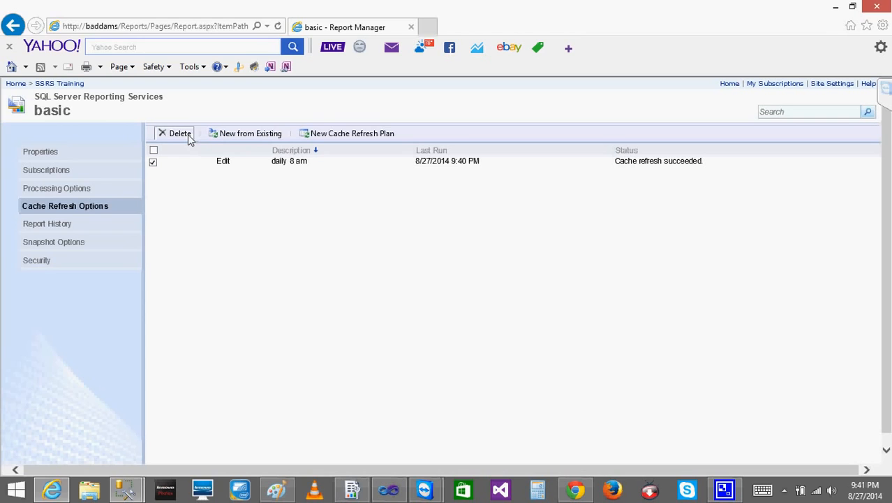
{"action": "left_click", "coordinate": [188, 134]}
{"action": "left_click", "coordinate": [455, 296]}
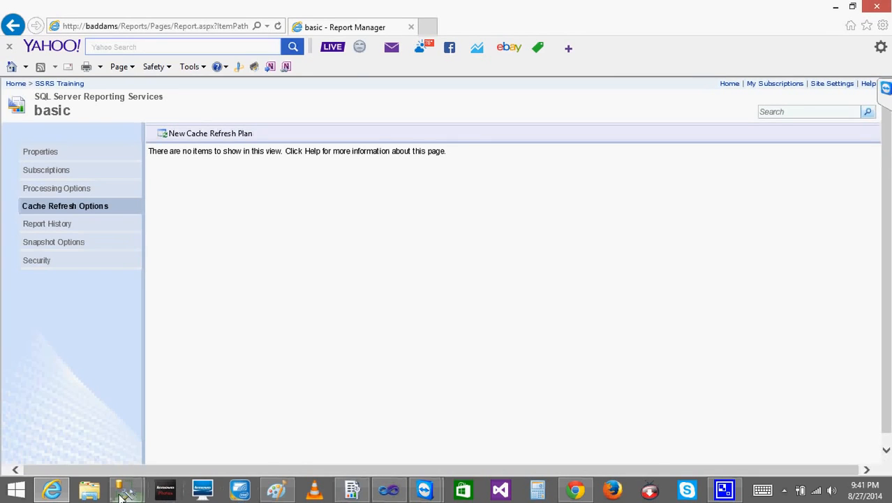
Switch to the Job Activity Monitor, refresh the job list to check the deleted plan's job, and close the monitor
{"action": "mouse_move", "coordinate": [122, 496]}
{"action": "left_click", "coordinate": [218, 426]}
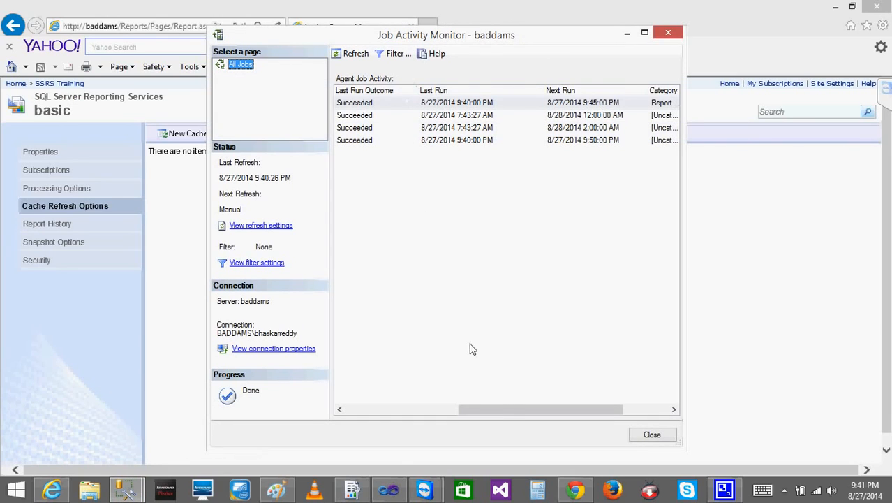
{"action": "left_click_drag", "start_coordinate": [478, 405], "coordinate": [364, 406]}
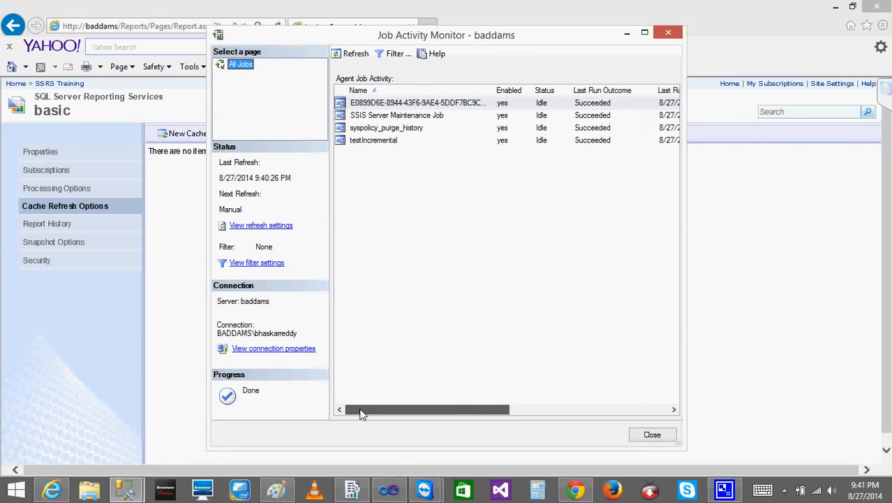
{"action": "left_click", "coordinate": [344, 55]}
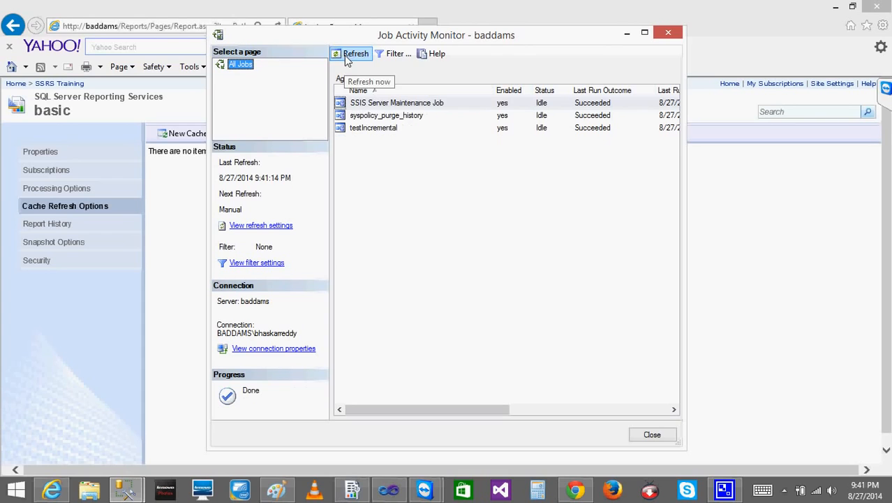
{"action": "left_click", "coordinate": [657, 436]}
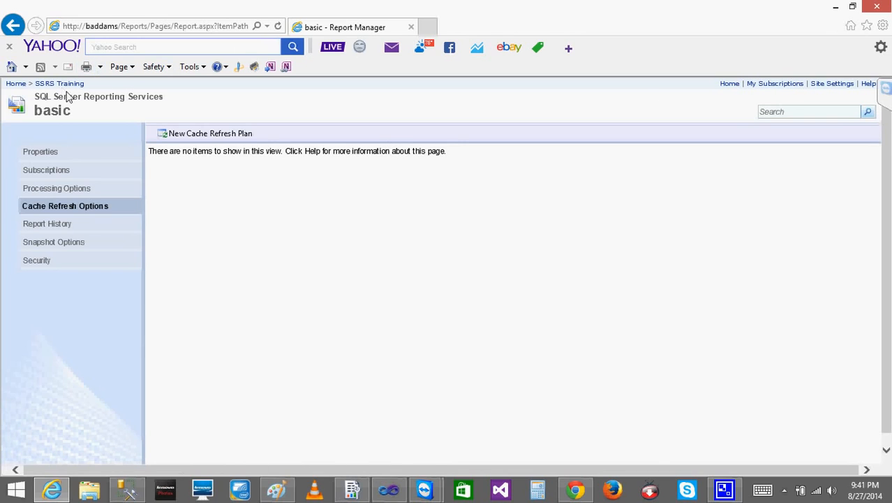
Open the basic report's properties, and switch to SQL Server Management Studio to point out the ReportServer and ReportServerTempDB databases
{"action": "left_click", "coordinate": [54, 150]}
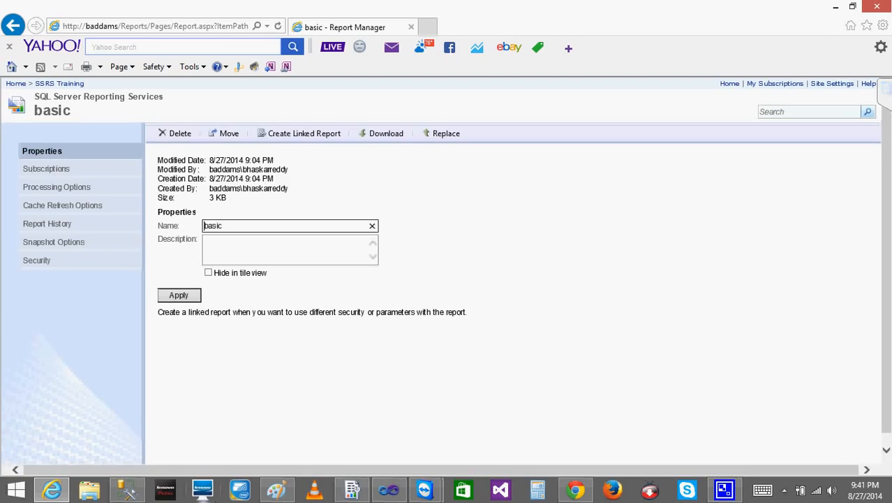
{"action": "left_click", "coordinate": [127, 490]}
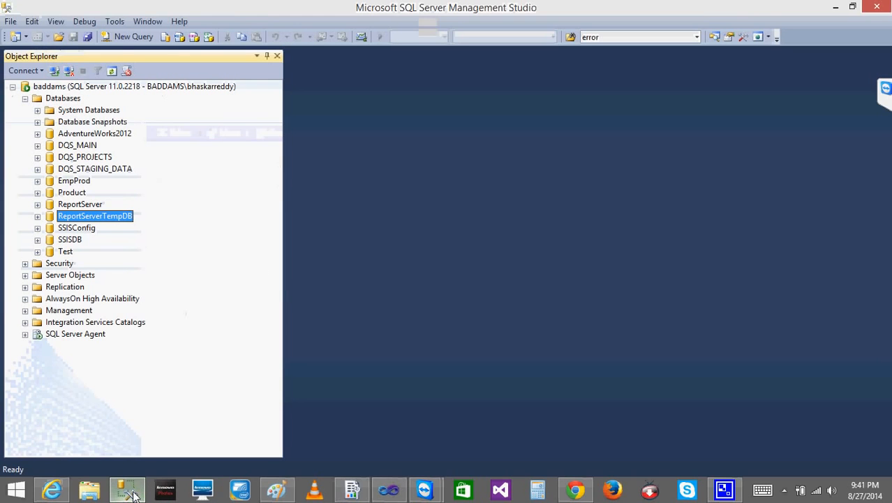
{"action": "left_click", "coordinate": [68, 208]}
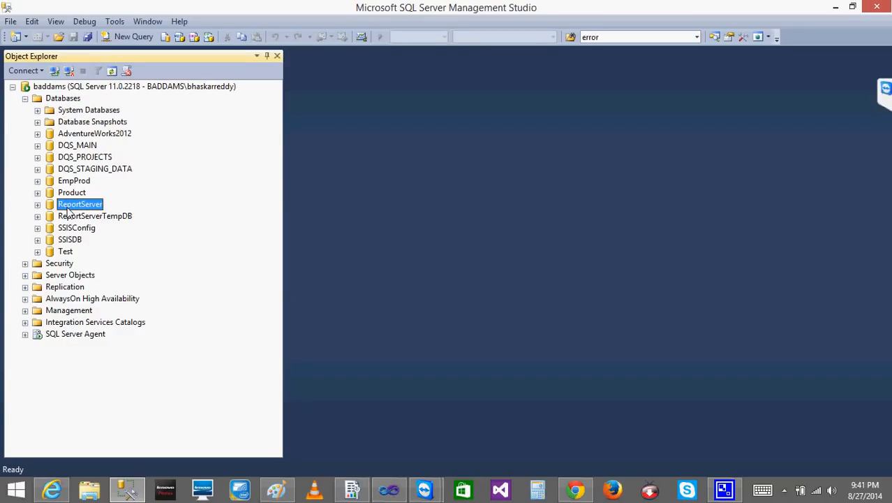
{"action": "left_click", "coordinate": [69, 219]}
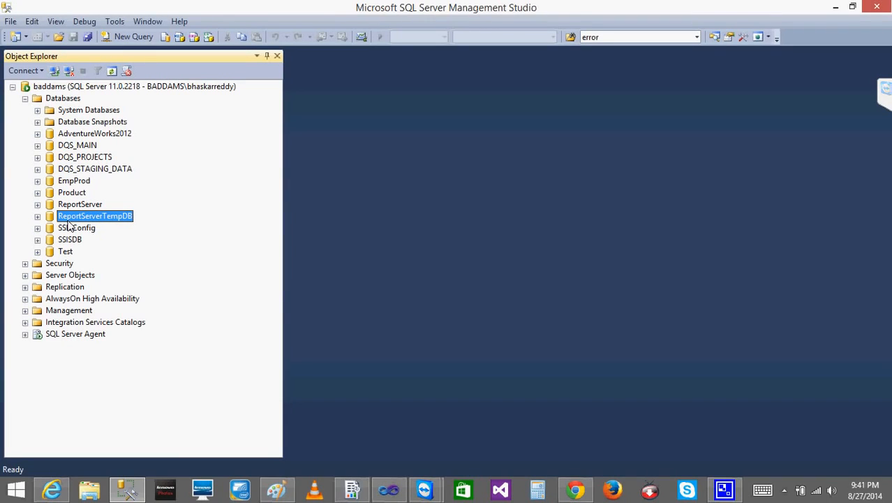
{"action": "left_click", "coordinate": [129, 495]}
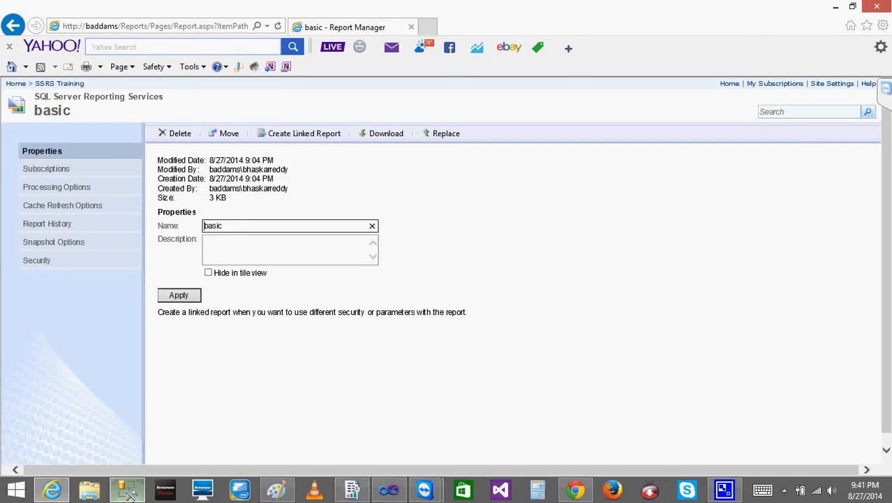
{"action": "left_click", "coordinate": [127, 492]}
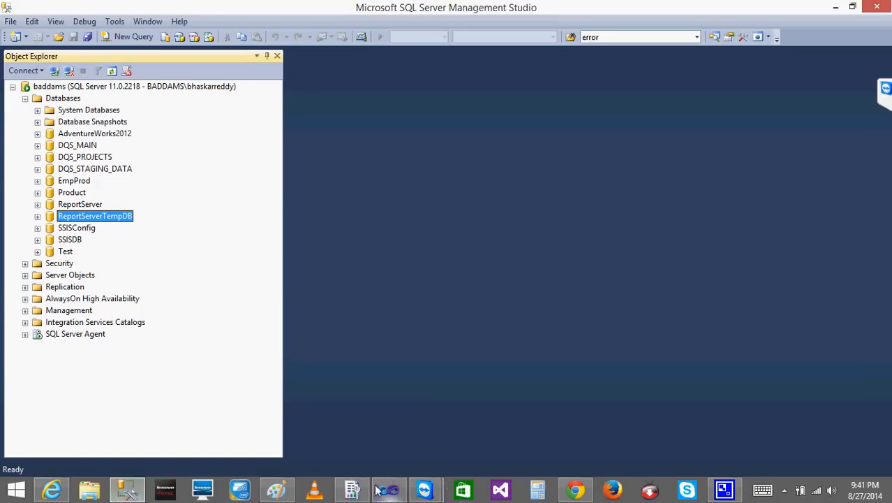
Return to Internet Explorer and review the basic report's history and snapshot options
{"action": "left_click", "coordinate": [52, 489]}
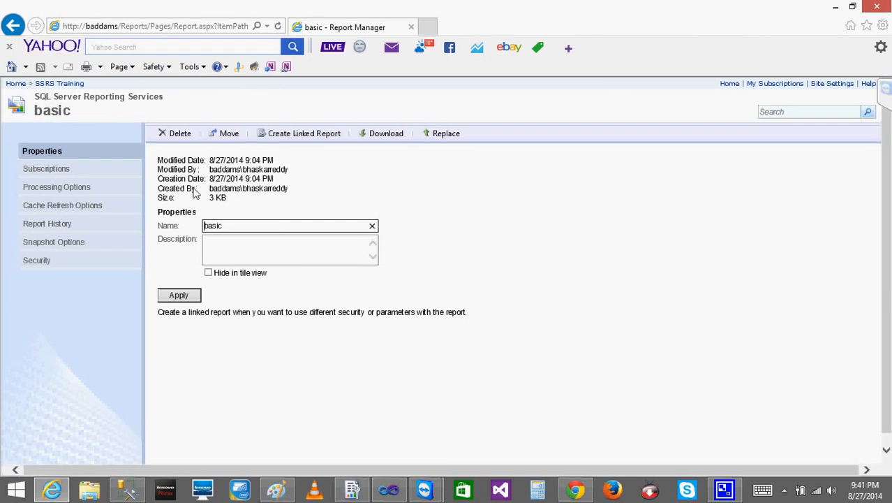
{"action": "left_click", "coordinate": [53, 224]}
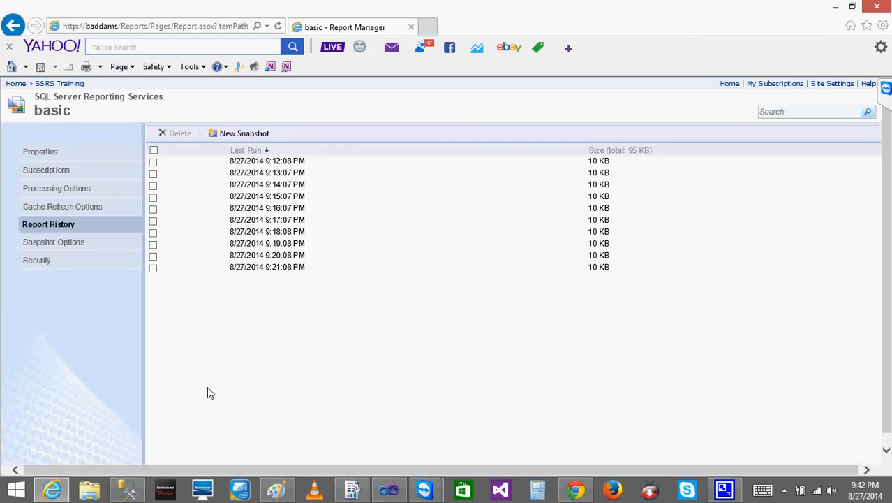
{"action": "left_click", "coordinate": [54, 242]}
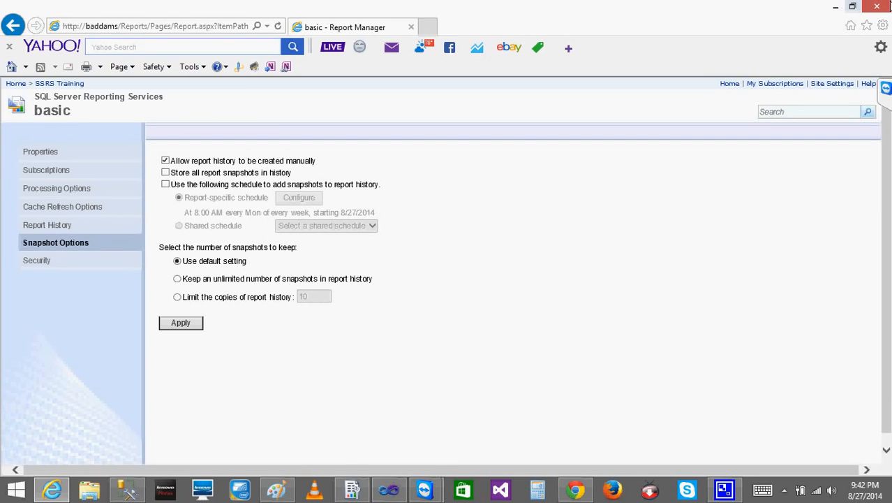
Switch to SQL Server Management Studio and alternately select ReportServer and ReportServerTempDB to compare their roles, then minimize it
{"action": "left_click", "coordinate": [836, 7]}
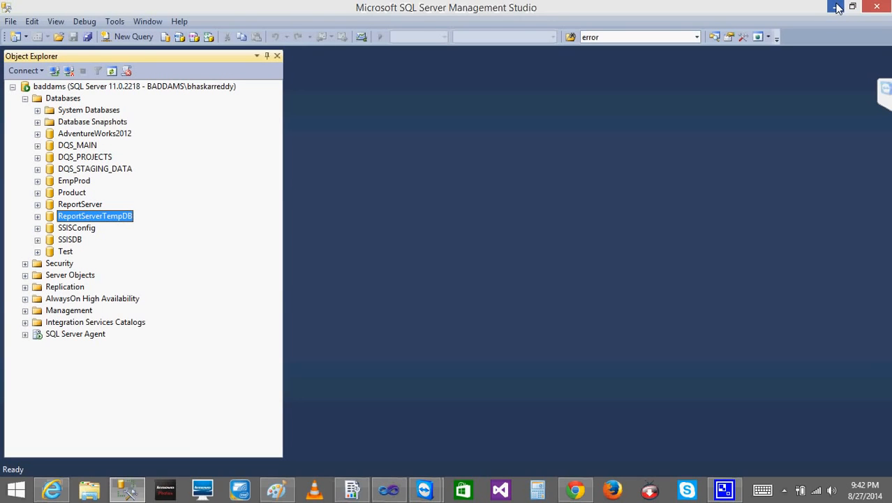
{"action": "left_click", "coordinate": [130, 491]}
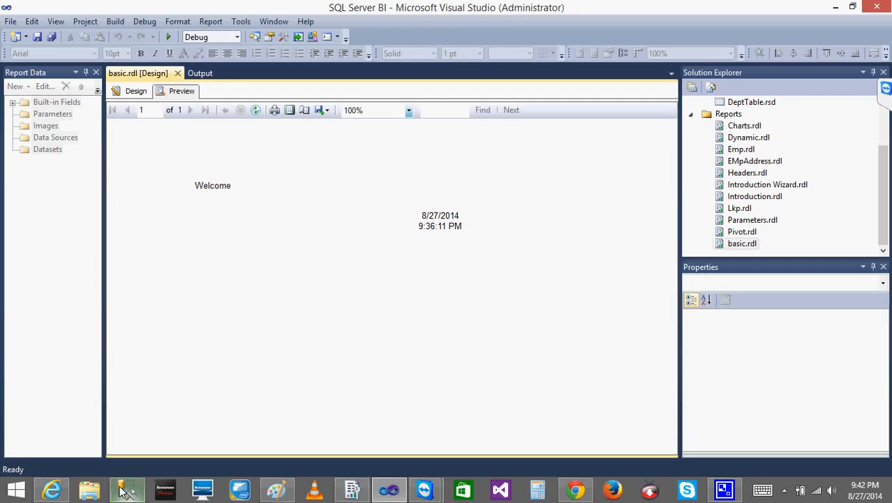
{"action": "left_click", "coordinate": [120, 495]}
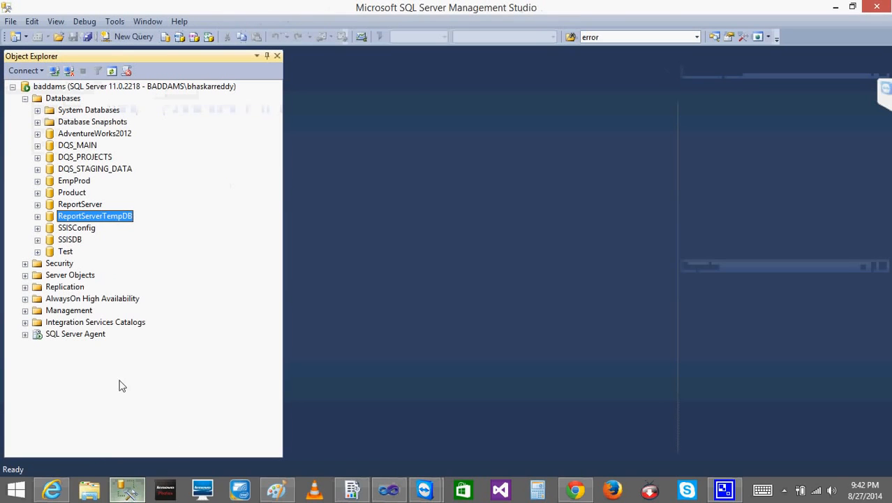
{"action": "left_click", "coordinate": [77, 205]}
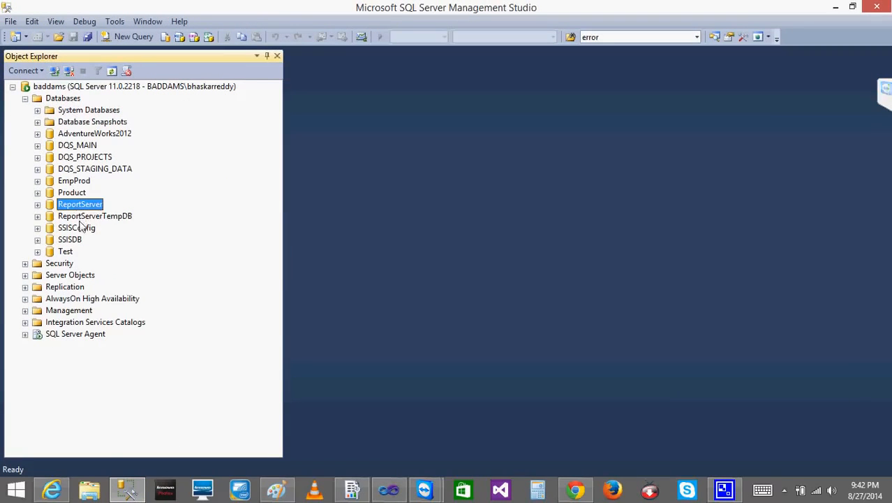
{"action": "left_click", "coordinate": [80, 219]}
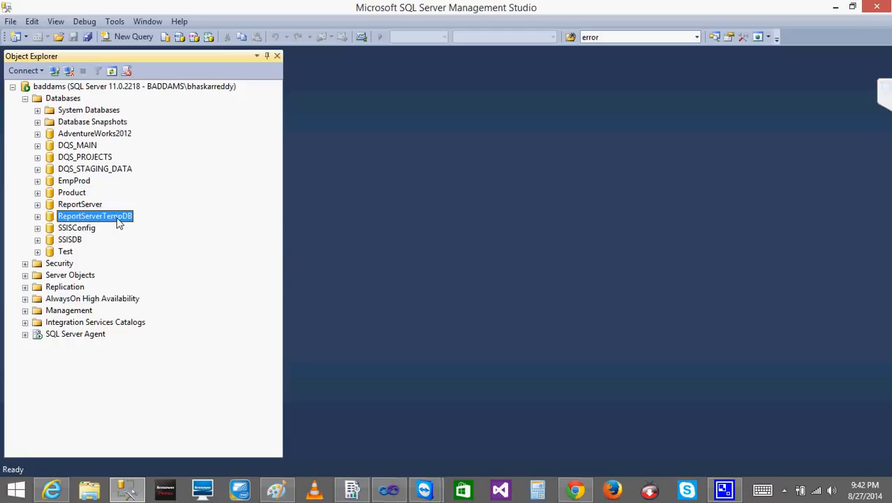
{"action": "left_click", "coordinate": [78, 206]}
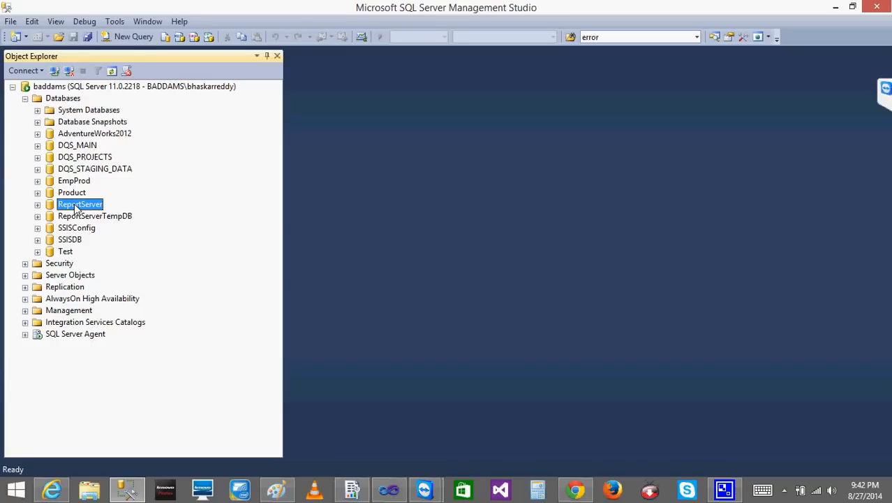
{"action": "left_click", "coordinate": [53, 228]}
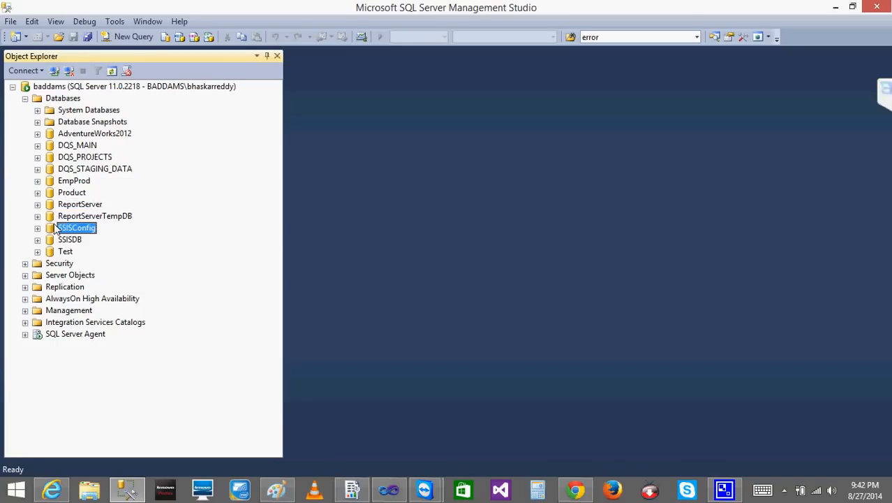
{"action": "left_click", "coordinate": [53, 216]}
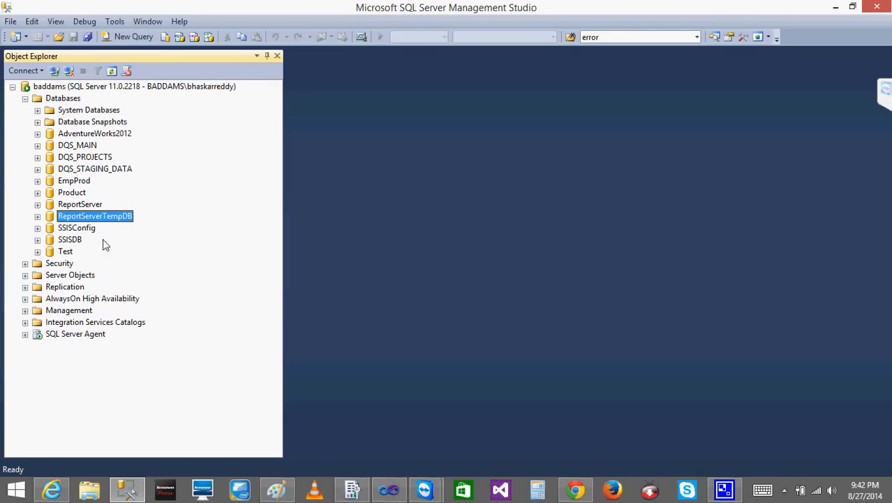
{"action": "left_click", "coordinate": [50, 206]}
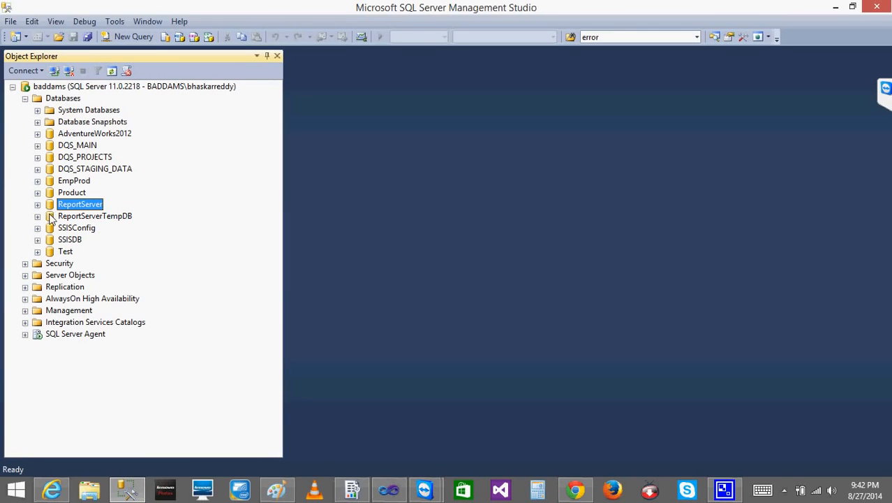
{"action": "left_click", "coordinate": [51, 218]}
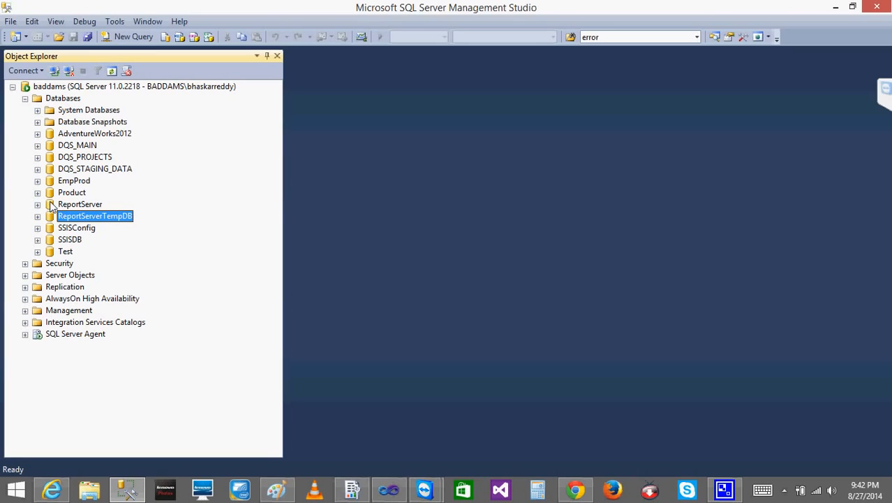
{"action": "left_click", "coordinate": [51, 206]}
{"action": "left_click", "coordinate": [53, 217]}
{"action": "left_click", "coordinate": [52, 206]}
{"action": "left_click", "coordinate": [54, 217]}
{"action": "left_click", "coordinate": [52, 205]}
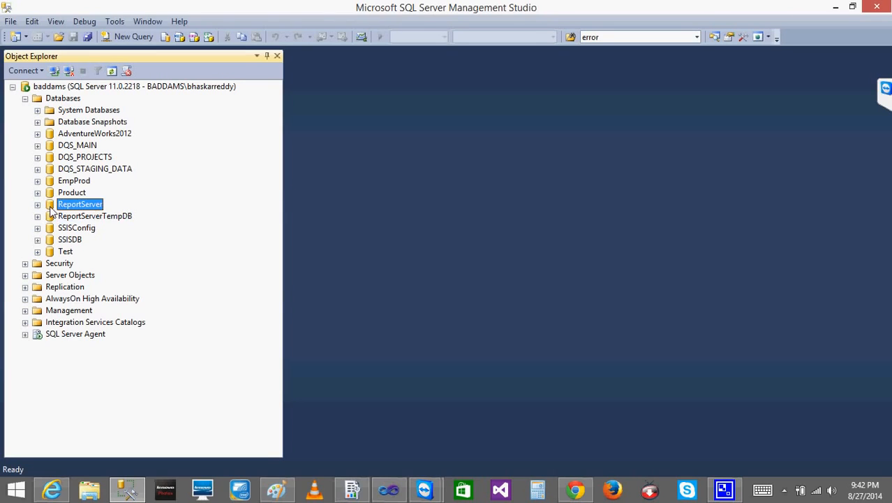
{"action": "left_click", "coordinate": [835, 8]}
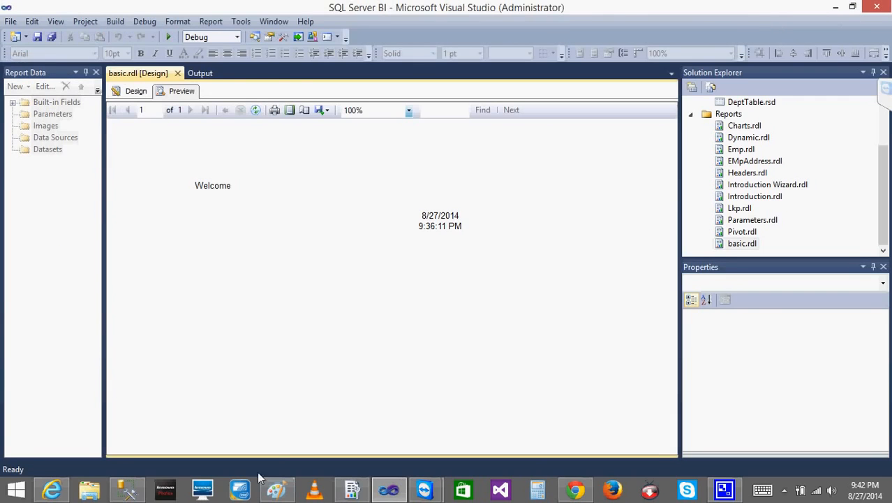
Return to Internet Explorer, open the management page of basic in the SSRS Training folder and examine its cache expiry under Processing Options
{"action": "left_click", "coordinate": [53, 488]}
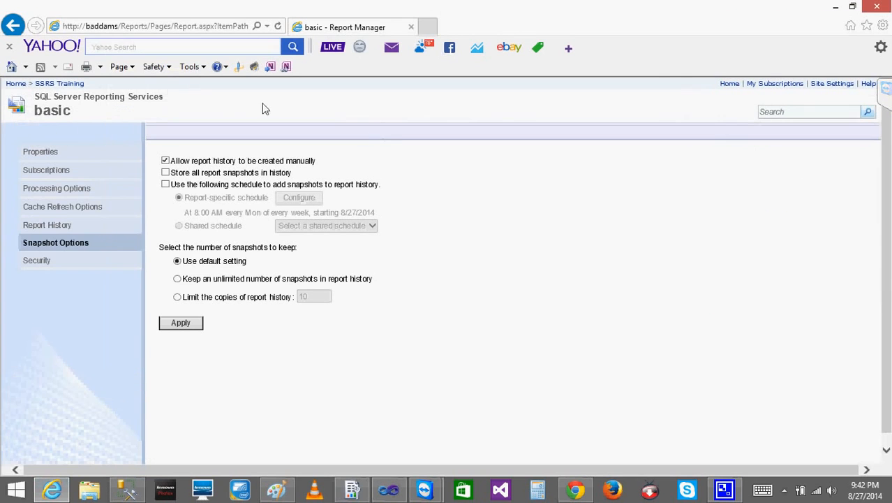
{"action": "left_click", "coordinate": [730, 83]}
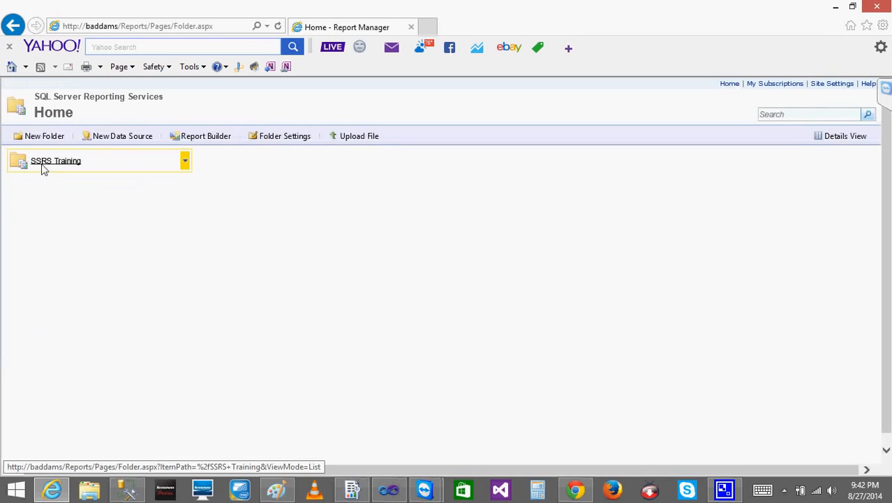
{"action": "left_click", "coordinate": [40, 165]}
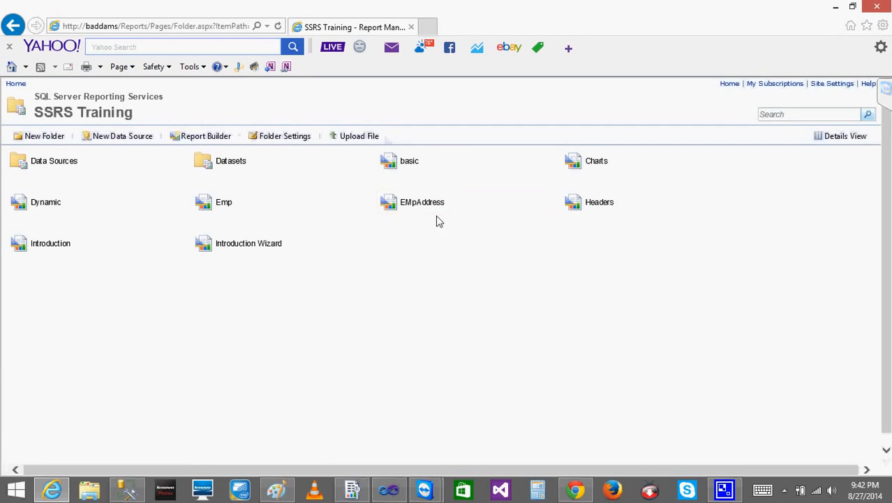
{"action": "mouse_move", "coordinate": [556, 161]}
{"action": "left_click", "coordinate": [555, 162]}
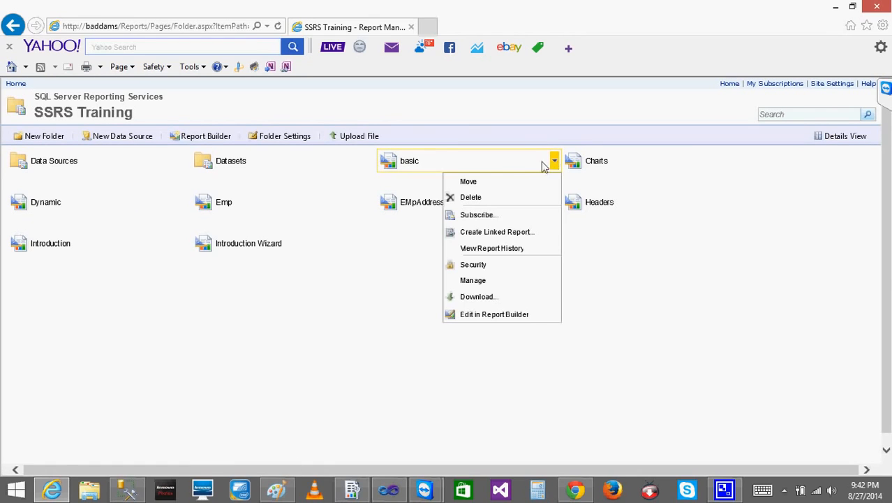
{"action": "left_click", "coordinate": [478, 284]}
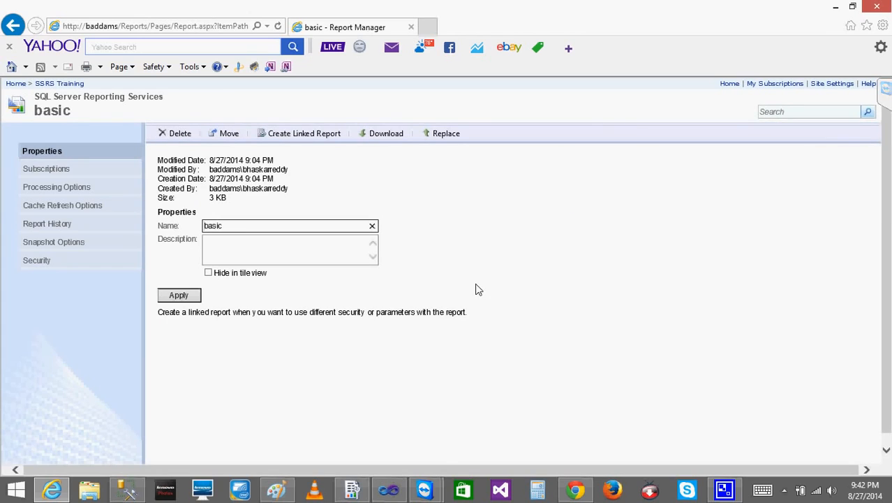
{"action": "left_click", "coordinate": [60, 190]}
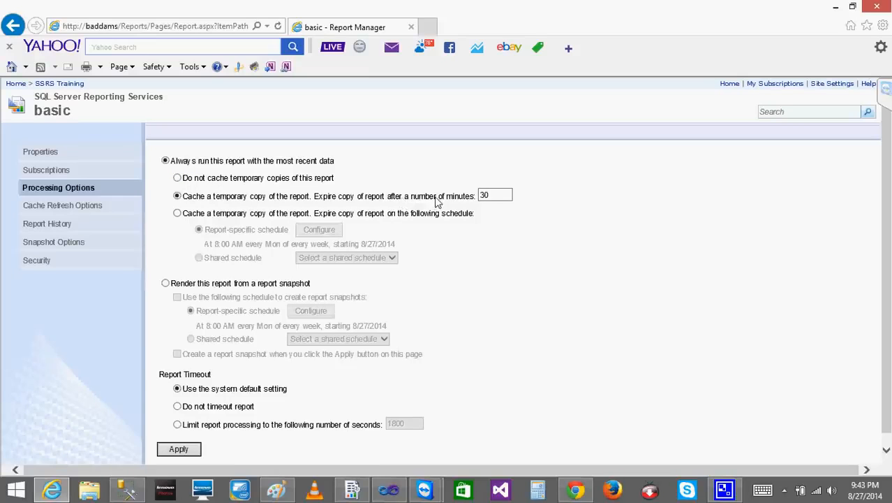
{"action": "left_click", "coordinate": [506, 197]}
Open the basic report from the SSRS Training folder to check its cached time, and go back
{"action": "left_click", "coordinate": [67, 89]}
{"action": "left_click", "coordinate": [408, 162]}
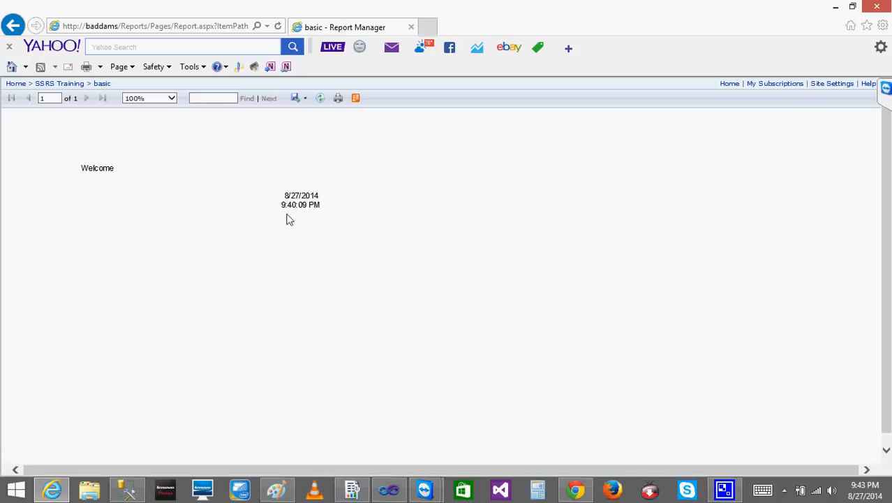
{"action": "left_click", "coordinate": [14, 26]}
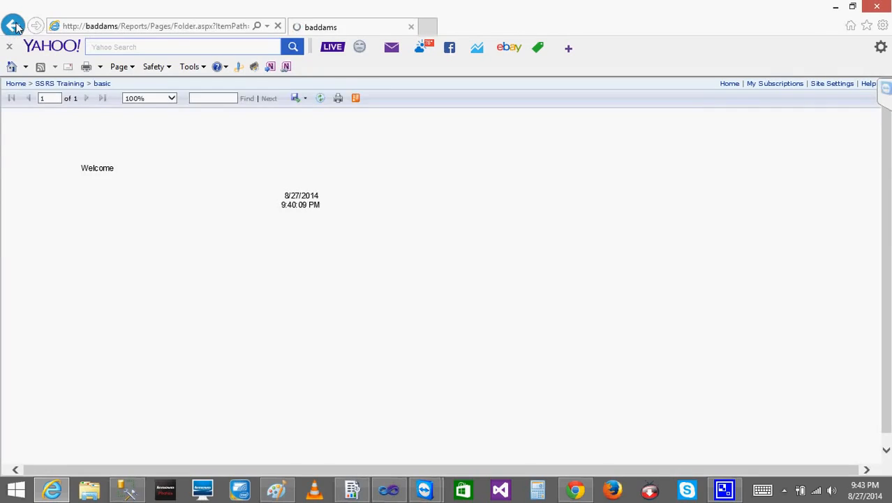
Open the basic report and refresh it twice to check whether its displayed time is still cached
{"action": "left_click", "coordinate": [410, 161]}
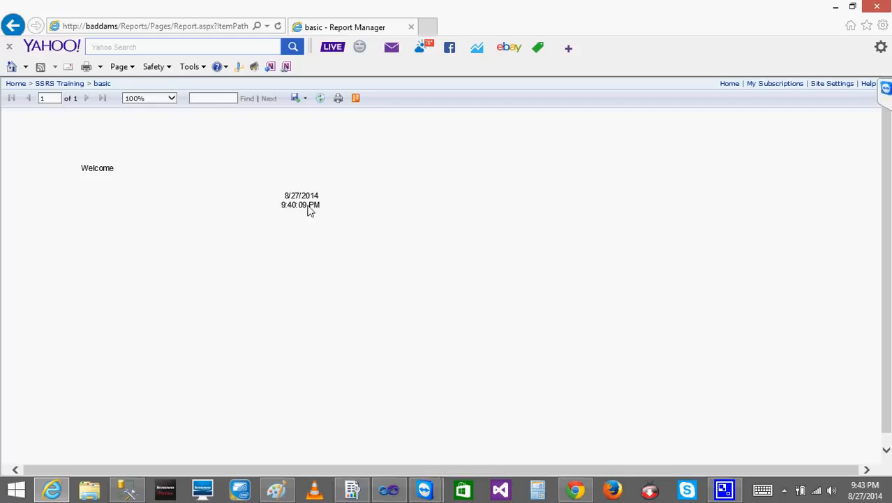
{"action": "mouse_move", "coordinate": [127, 489]}
{"action": "left_click", "coordinate": [320, 98]}
{"action": "left_click", "coordinate": [321, 99]}
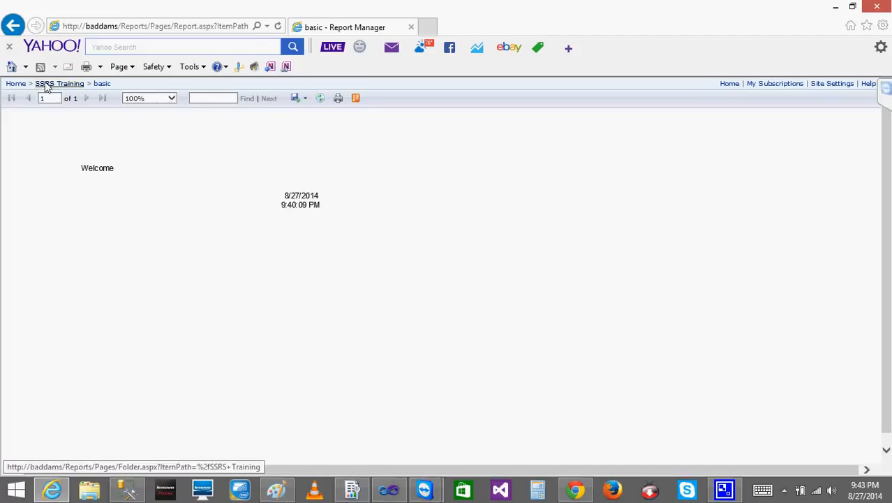
Set the basic report in SSRS Training to not cache temporary copies, apply it, and check its cache refresh options
{"action": "left_click", "coordinate": [16, 84]}
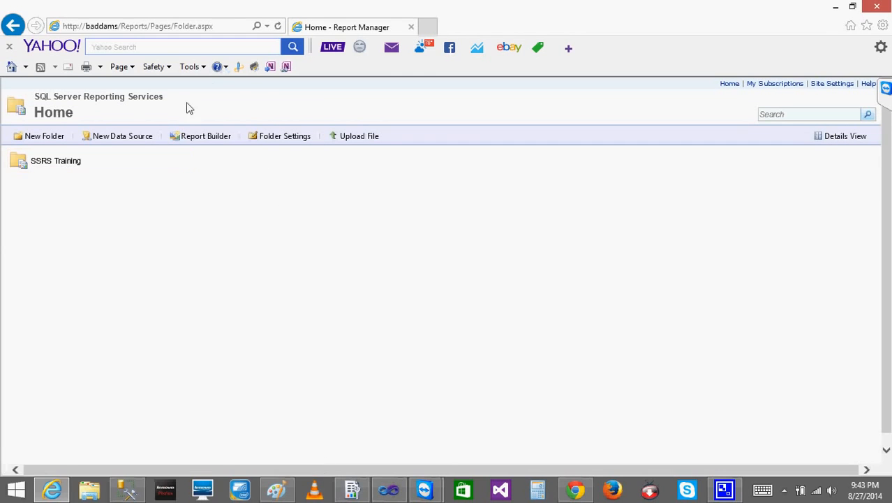
{"action": "left_click", "coordinate": [65, 168]}
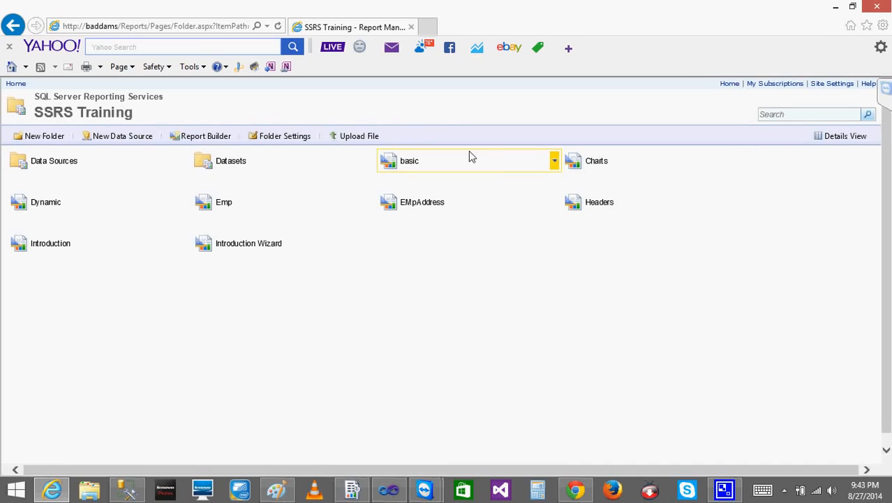
{"action": "left_click", "coordinate": [555, 163]}
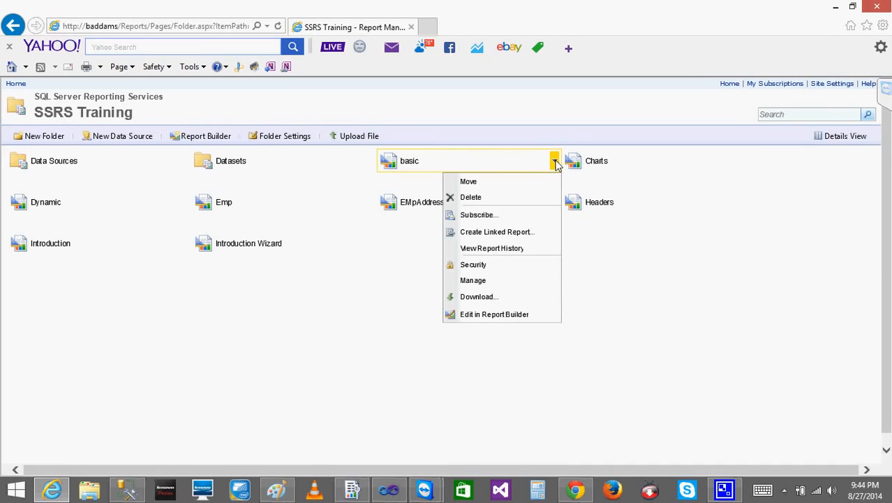
{"action": "left_click", "coordinate": [474, 280]}
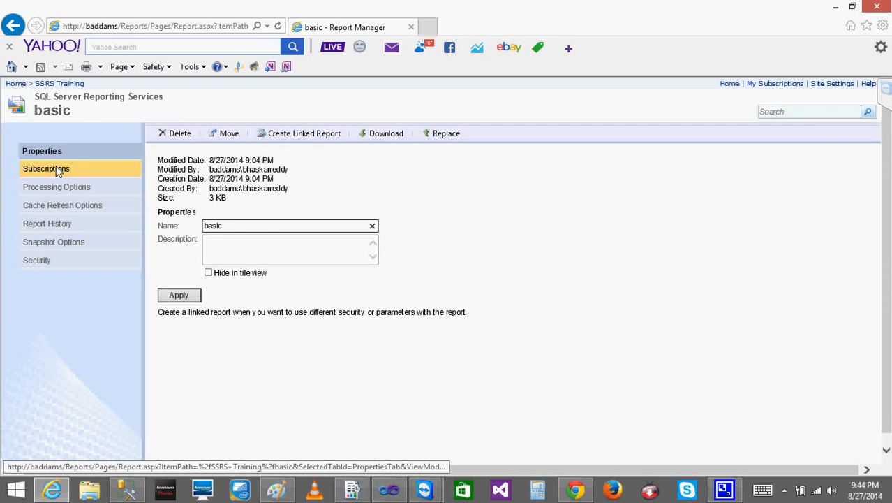
{"action": "left_click", "coordinate": [53, 168]}
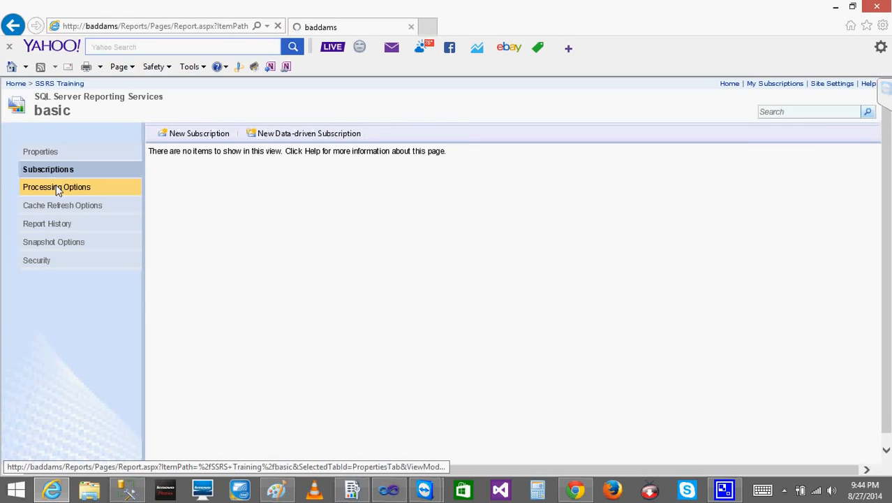
{"action": "left_click", "coordinate": [57, 188]}
{"action": "left_click", "coordinate": [178, 178]}
{"action": "left_click", "coordinate": [175, 451]}
{"action": "left_click", "coordinate": [29, 205]}
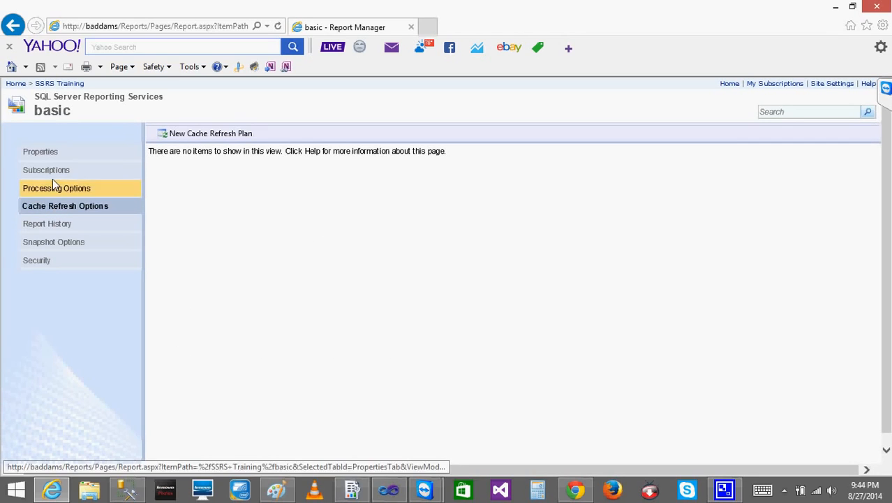
Open the basic report from the SSRS Training folder and refresh it repeatedly to check its time with caching off
{"action": "left_click", "coordinate": [61, 83]}
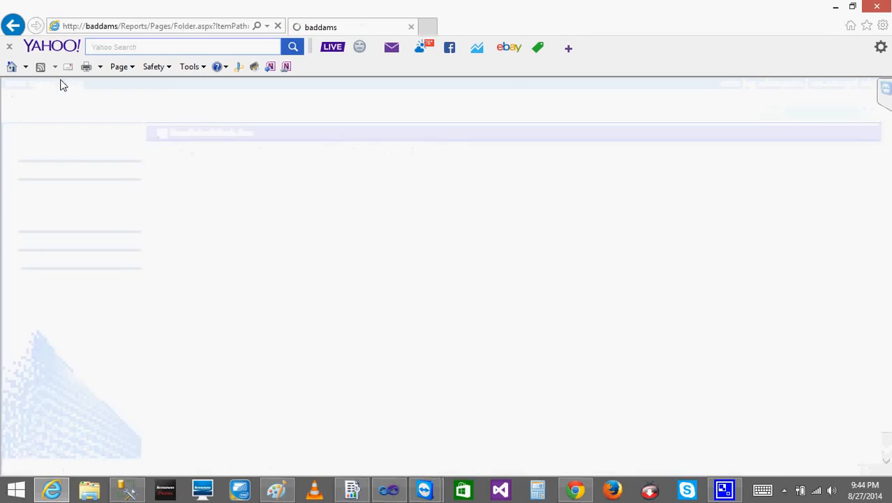
{"action": "left_click", "coordinate": [418, 163]}
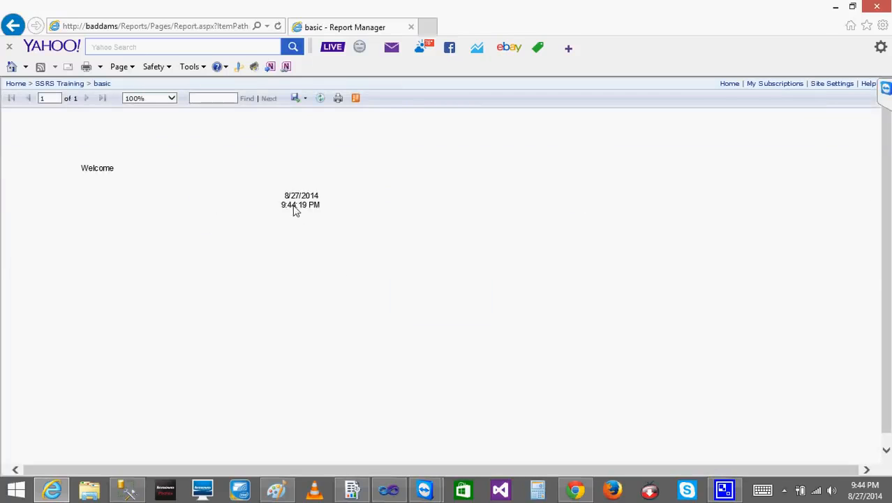
{"action": "left_click", "coordinate": [321, 98]}
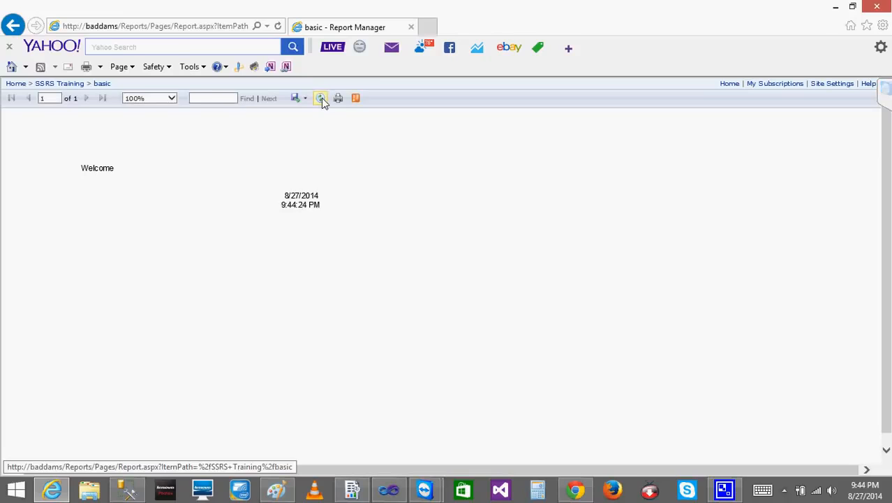
{"action": "left_click", "coordinate": [321, 98]}
{"action": "left_click", "coordinate": [321, 98]}
{"action": "left_click", "coordinate": [321, 98]}
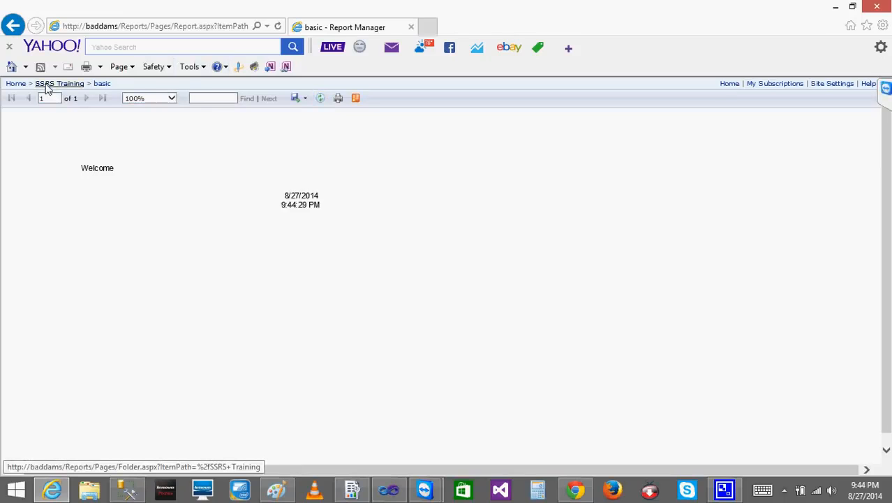
Set the basic report's processing options to cache a temporary copy that expires after 1 minute, and apply the change
{"action": "left_click", "coordinate": [69, 84]}
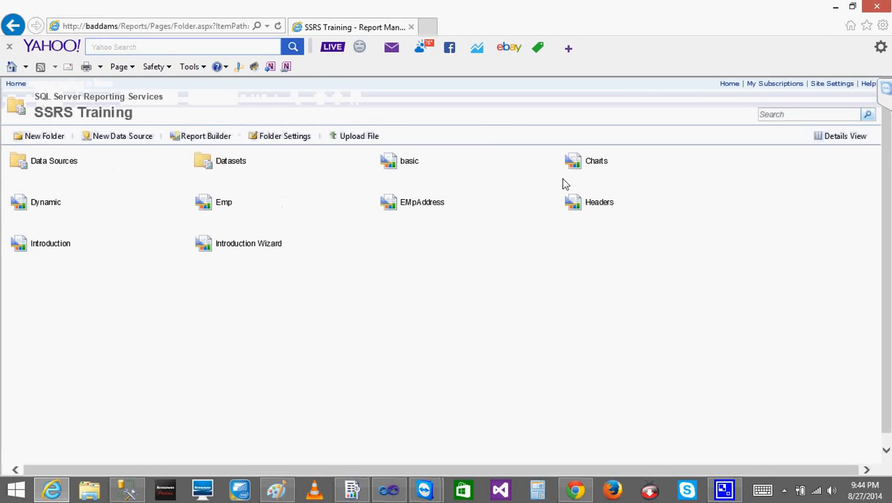
{"action": "left_click", "coordinate": [554, 162]}
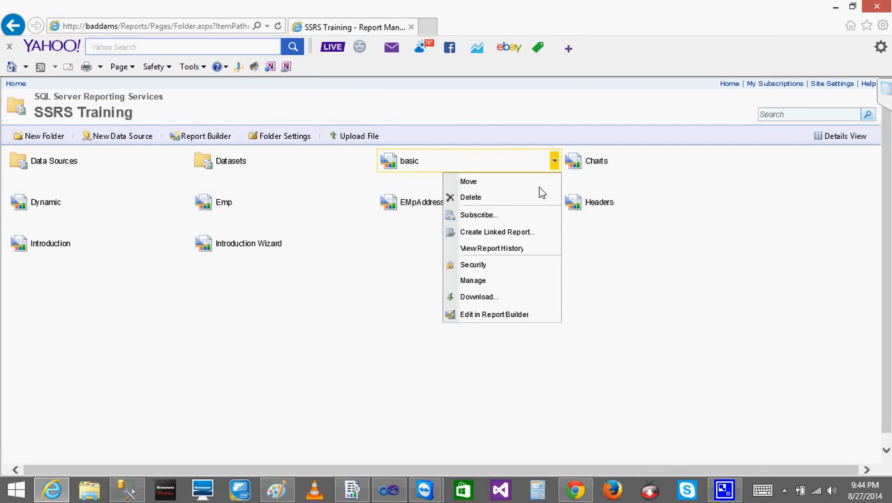
{"action": "left_click", "coordinate": [481, 282]}
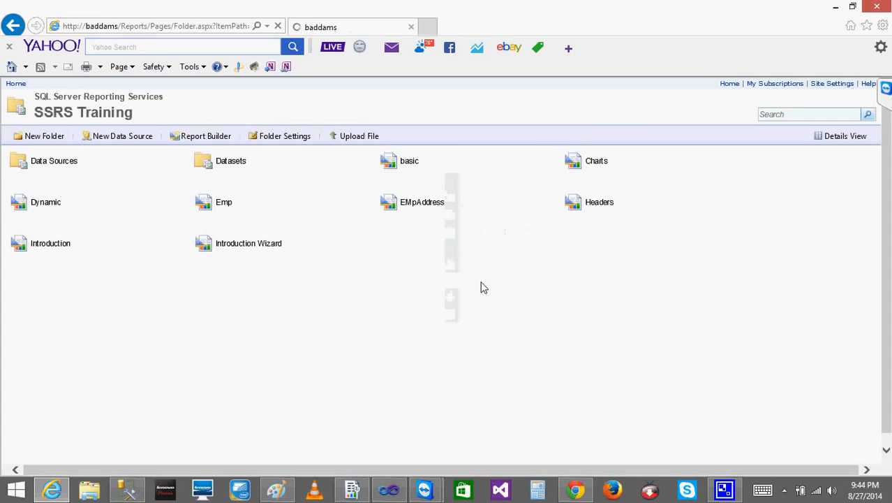
{"action": "left_click", "coordinate": [59, 187]}
{"action": "left_click", "coordinate": [178, 196]}
{"action": "left_click", "coordinate": [499, 198]}
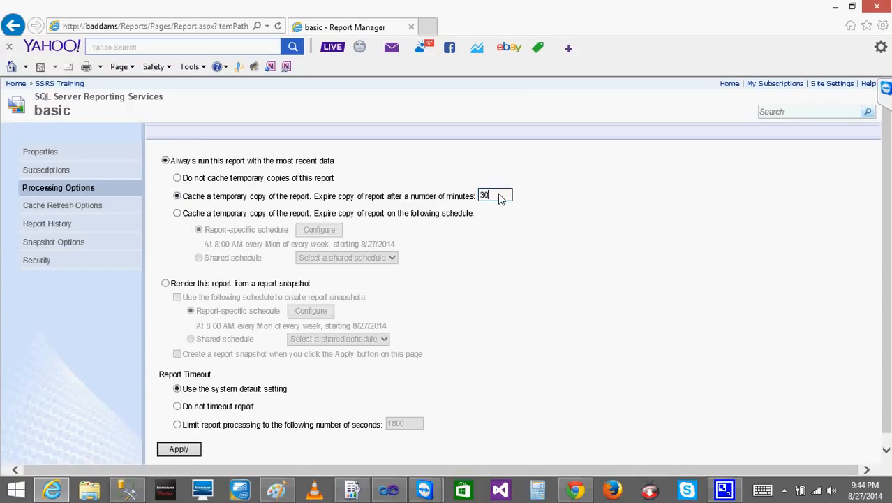
{"action": "type", "text": "1"}
{"action": "left_click", "coordinate": [504, 251]}
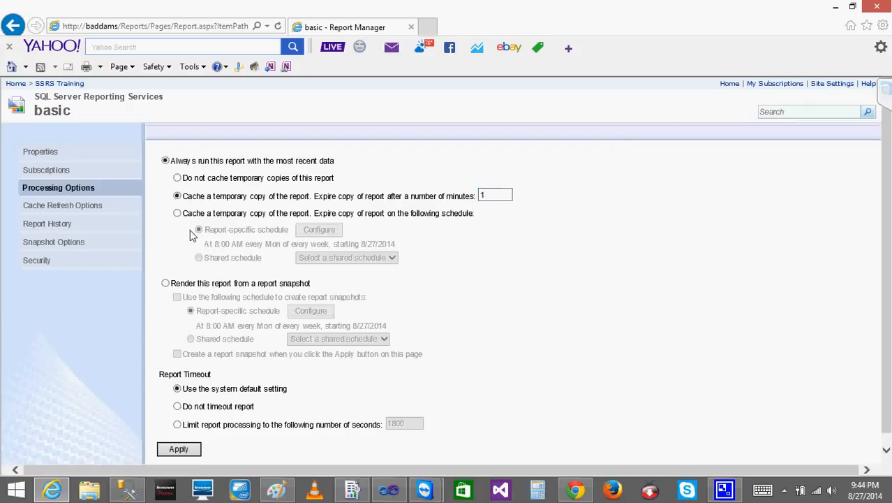
{"action": "left_click", "coordinate": [180, 450]}
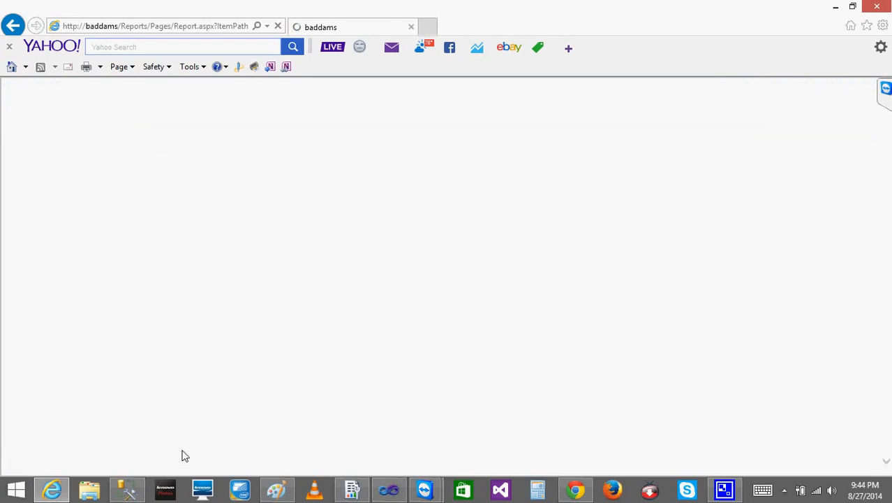
Reopen the basic report from the SSRS Training folder and refresh it repeatedly to check its time under the one-minute cache
{"action": "left_click", "coordinate": [65, 88]}
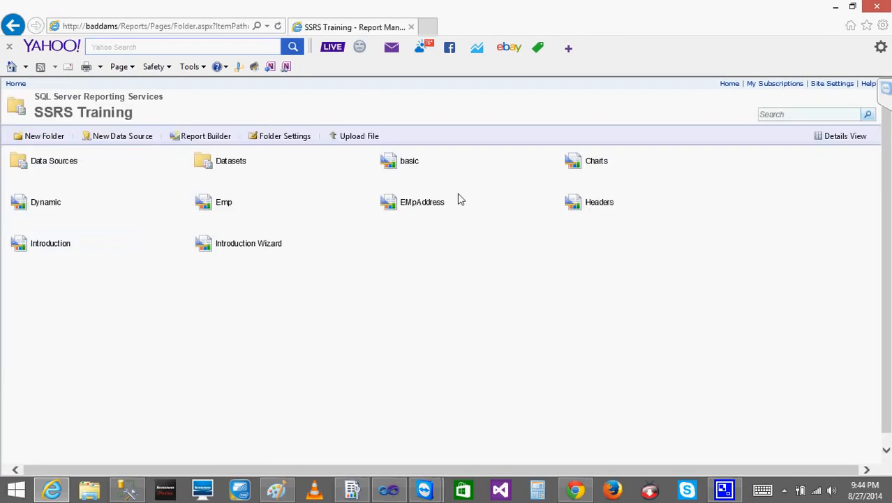
{"action": "right_click", "coordinate": [411, 171]}
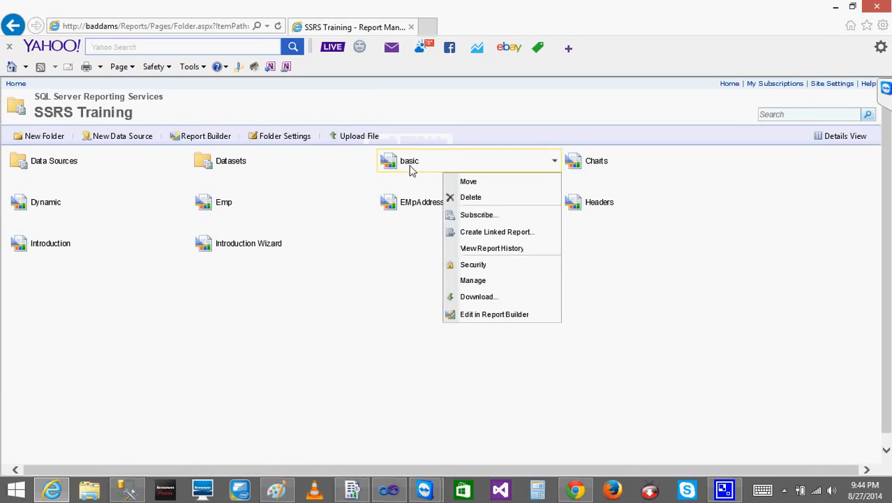
{"action": "left_click", "coordinate": [410, 166]}
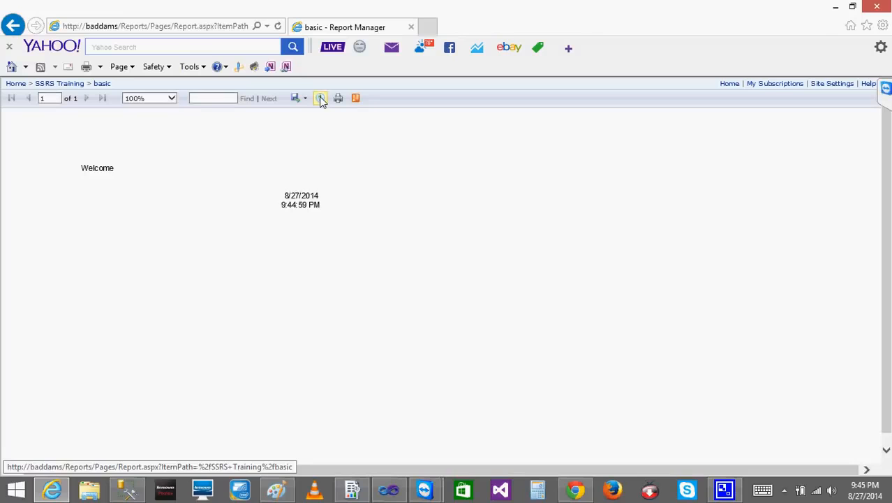
{"action": "left_click", "coordinate": [321, 101]}
{"action": "left_click", "coordinate": [321, 102]}
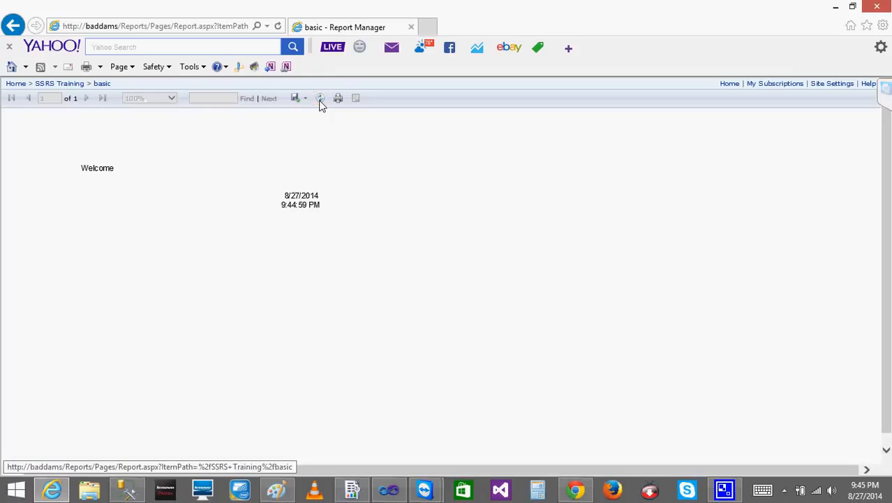
{"action": "left_click", "coordinate": [320, 101]}
{"action": "left_click", "coordinate": [320, 101]}
{"action": "left_click", "coordinate": [320, 101]}
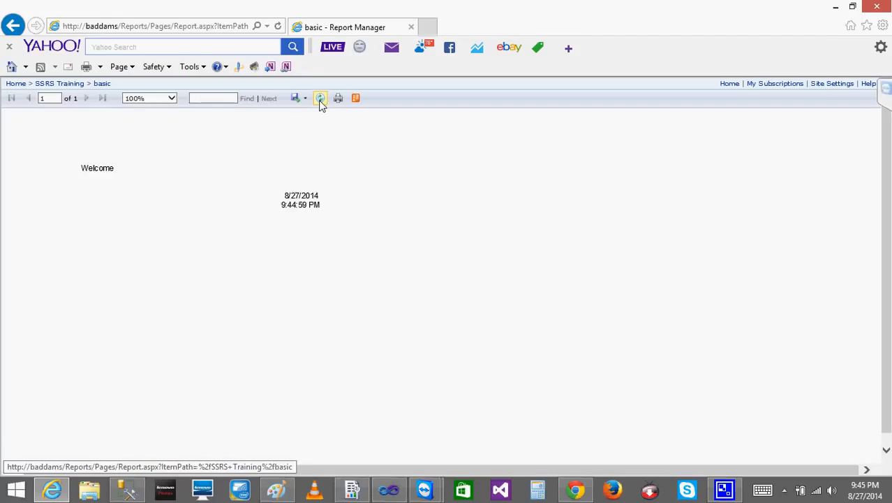
{"action": "left_click", "coordinate": [320, 101]}
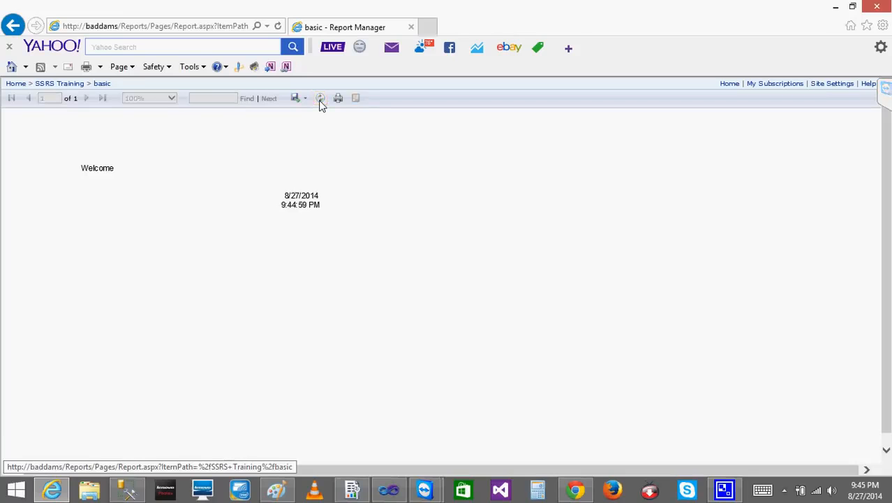
{"action": "left_click", "coordinate": [320, 102]}
{"action": "left_click", "coordinate": [321, 101]}
{"action": "left_click", "coordinate": [320, 101]}
{"action": "left_click", "coordinate": [321, 101]}
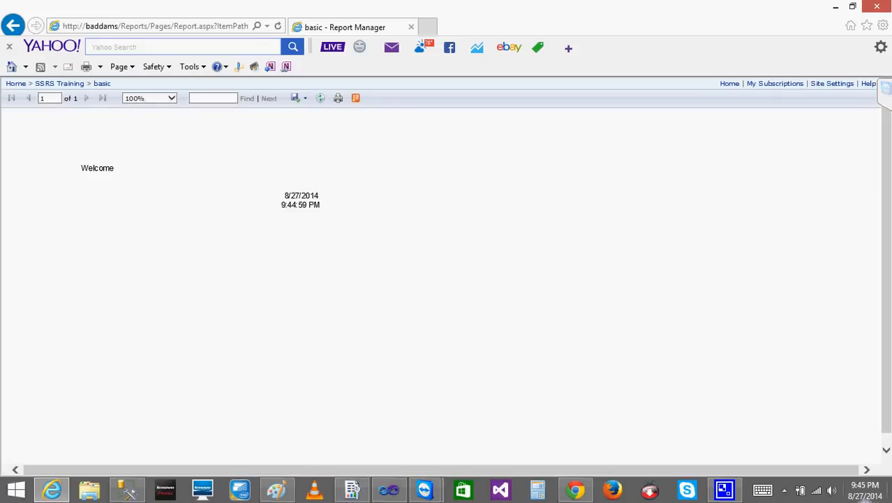
Compare the report's cached time with the system clock, refreshing the report before and after the one-minute expiry
{"action": "left_click", "coordinate": [865, 496]}
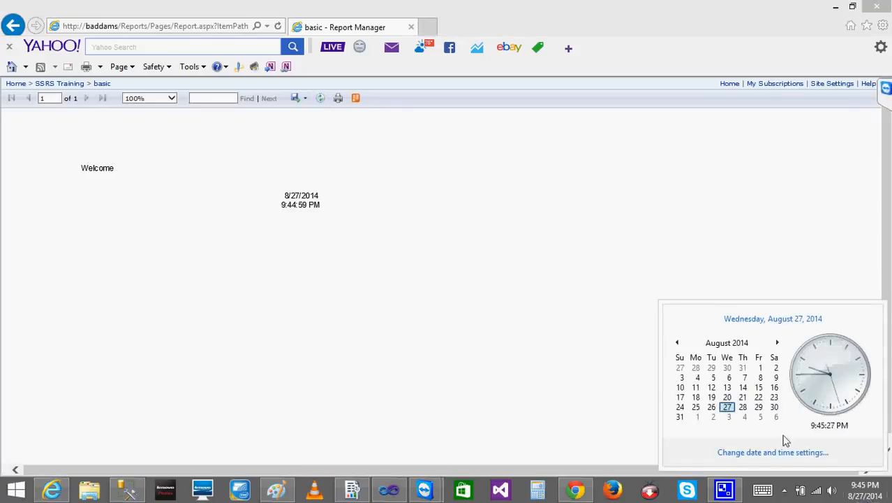
{"action": "left_click", "coordinate": [536, 211]}
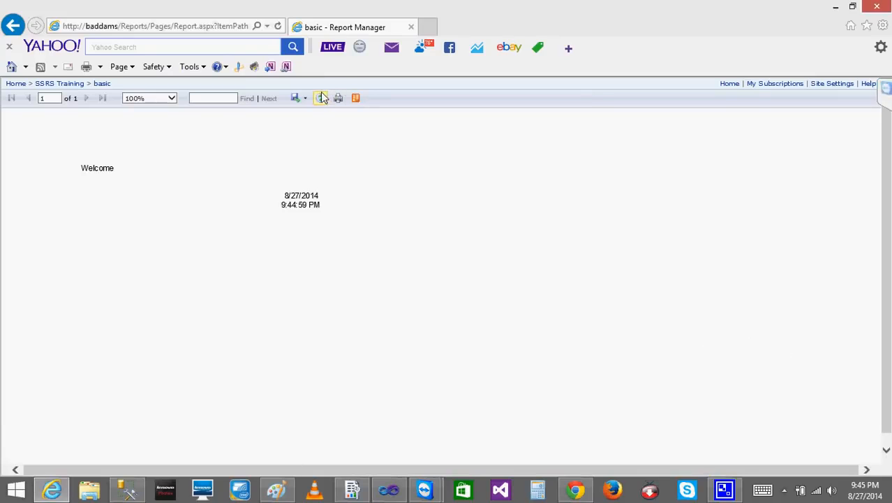
{"action": "left_click", "coordinate": [322, 102]}
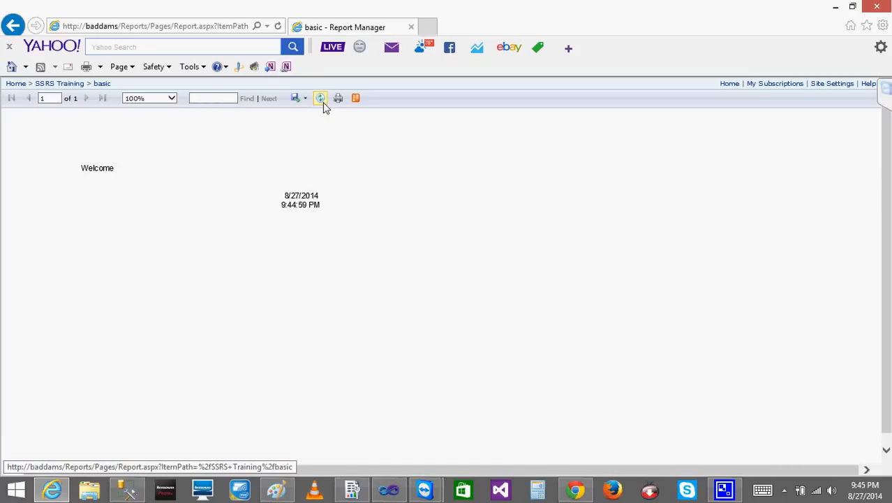
{"action": "left_click", "coordinate": [322, 102]}
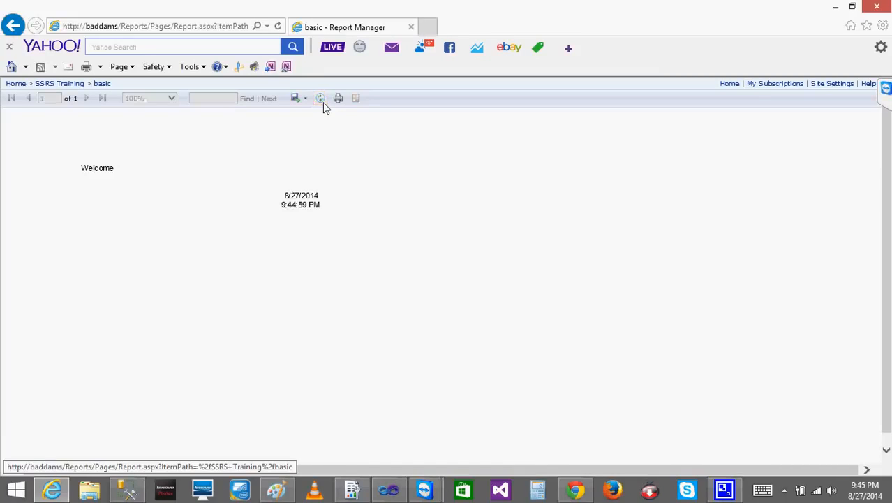
{"action": "left_click", "coordinate": [857, 492]}
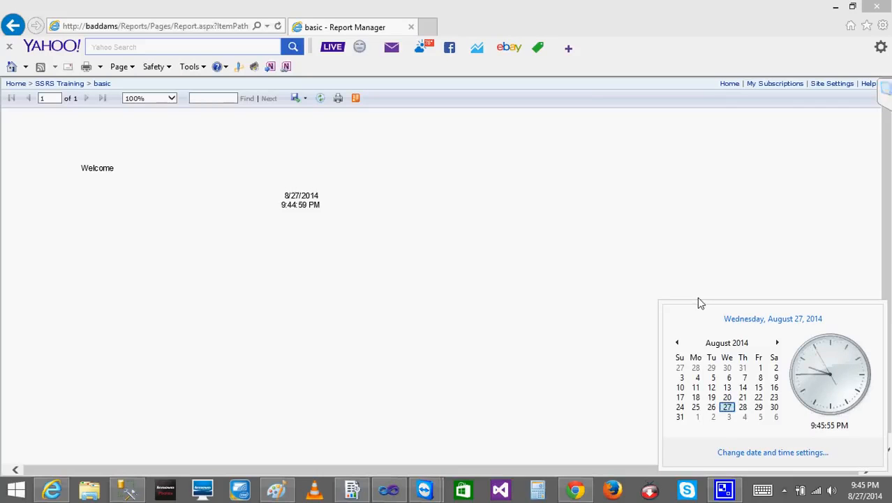
{"action": "left_click", "coordinate": [389, 159]}
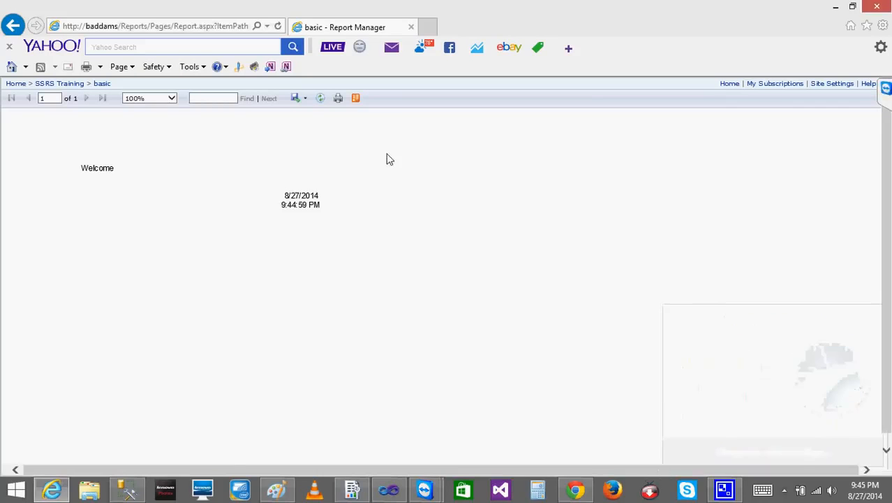
{"action": "left_click", "coordinate": [322, 98]}
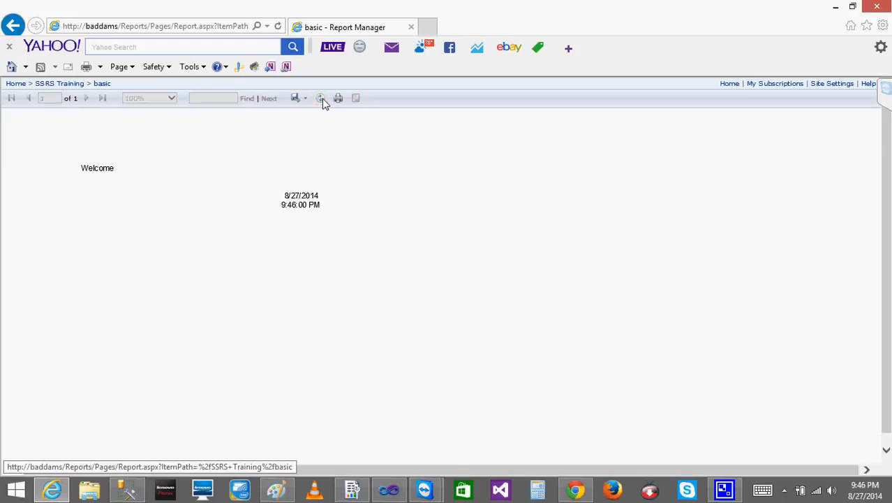
{"action": "left_click", "coordinate": [322, 99]}
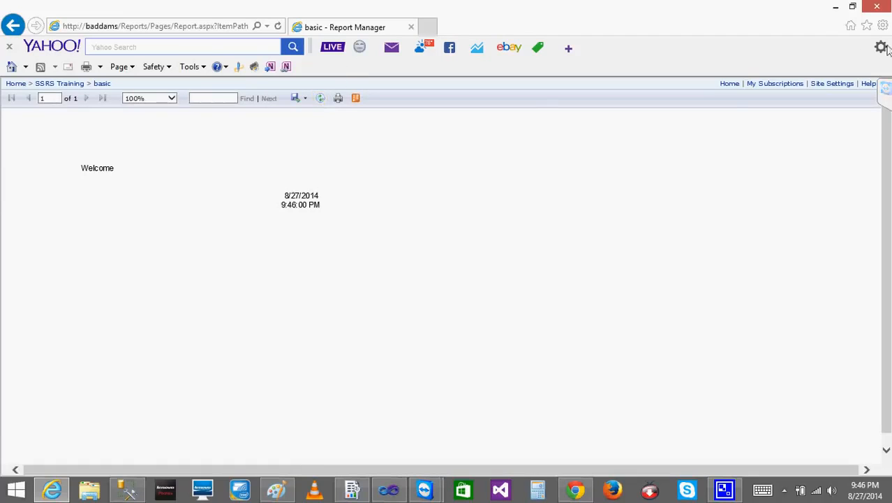
Set the basic report's processing options to not cache temporary copies, and apply the change
{"action": "left_click", "coordinate": [79, 88]}
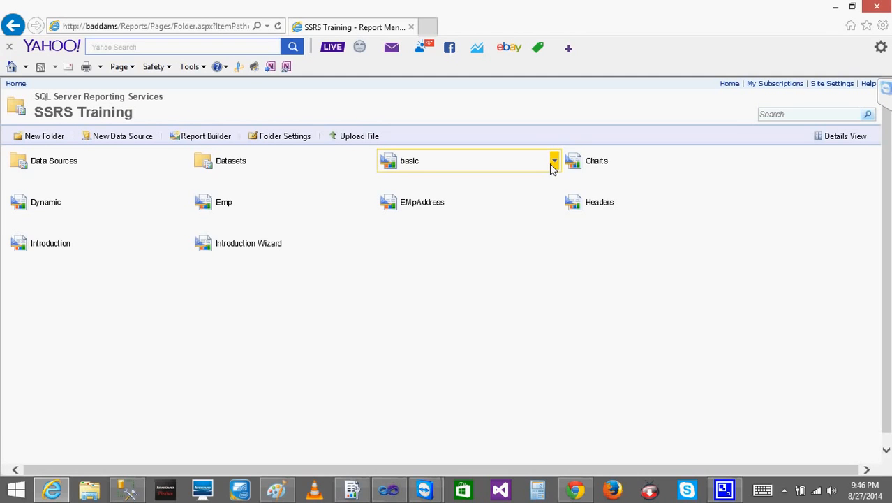
{"action": "left_click", "coordinate": [552, 164]}
{"action": "left_click", "coordinate": [486, 283]}
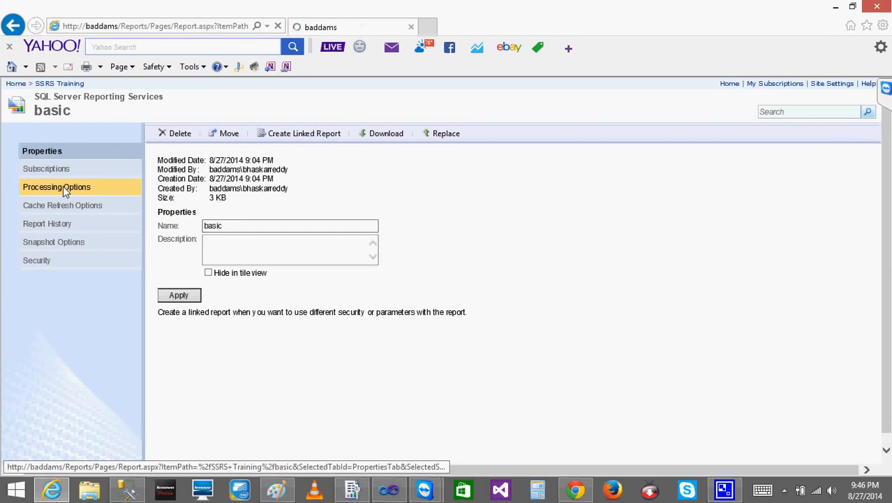
{"action": "left_click", "coordinate": [63, 186]}
{"action": "left_click", "coordinate": [178, 178]}
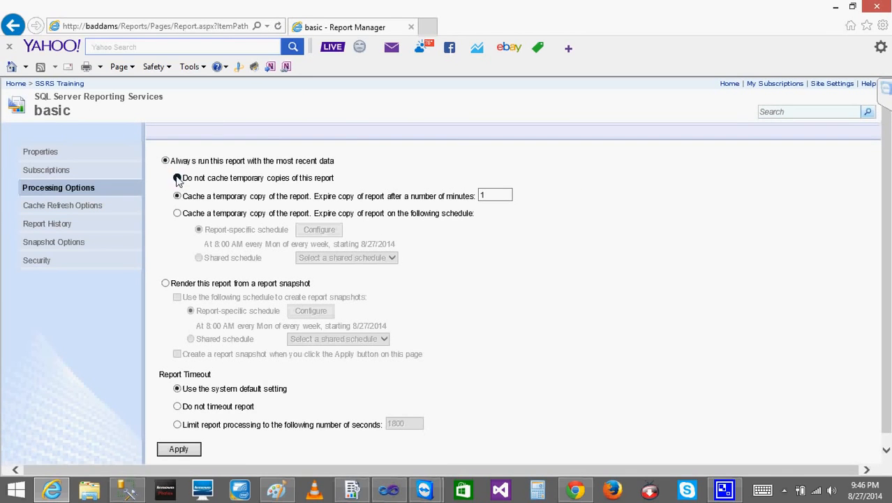
{"action": "left_click", "coordinate": [188, 450]}
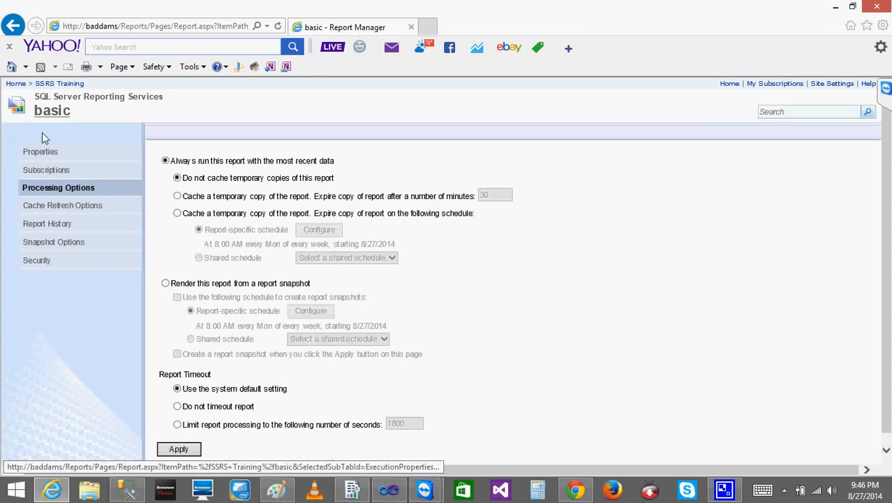
Start a new subscription for the basic report and check which delivery methods are offered
{"action": "left_click", "coordinate": [50, 173]}
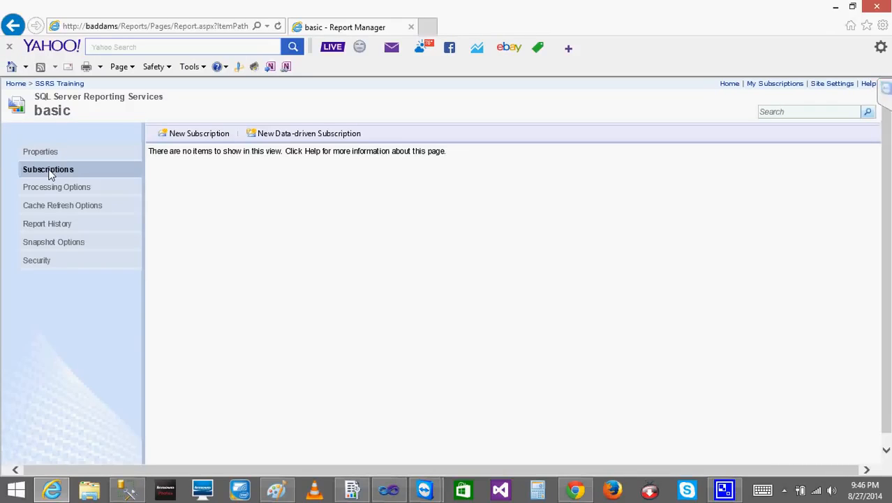
{"action": "left_click", "coordinate": [197, 135]}
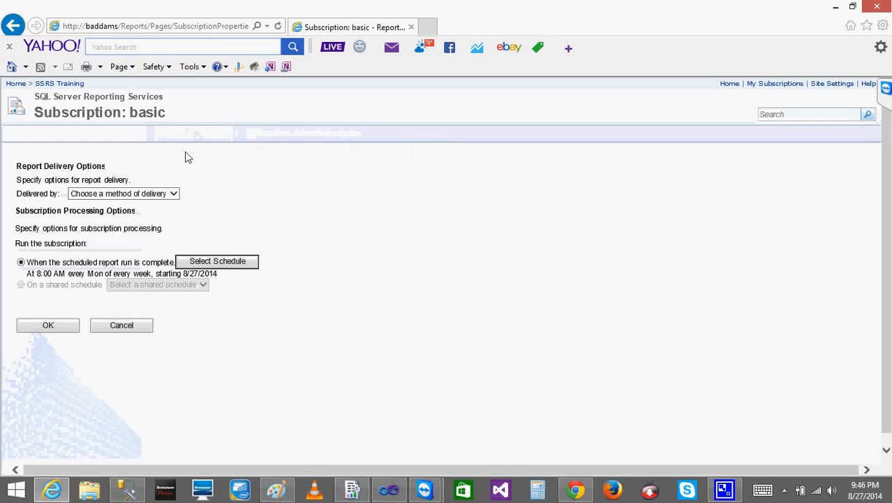
{"action": "left_click", "coordinate": [173, 196]}
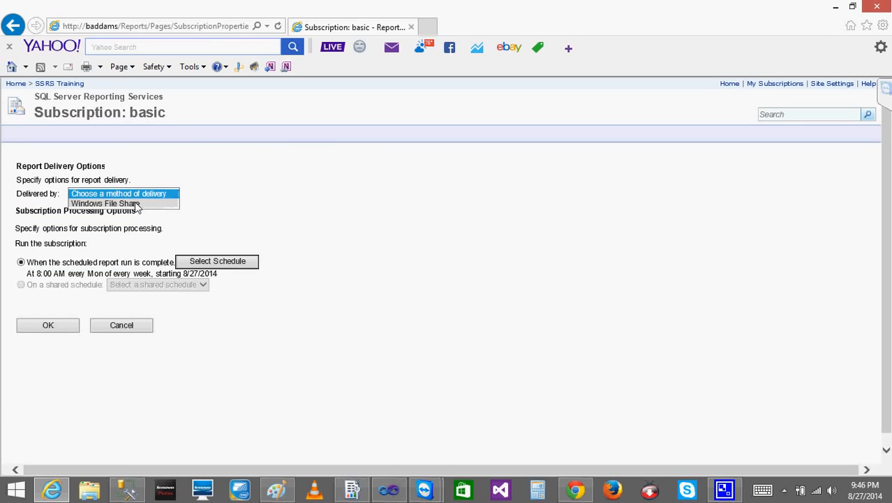
{"action": "left_click", "coordinate": [186, 222]}
In Reporting Services Configuration Manager, set the e-mail sender address to dummy.com and the SMTP server to test, and apply the settings
{"action": "left_click", "coordinate": [353, 490]}
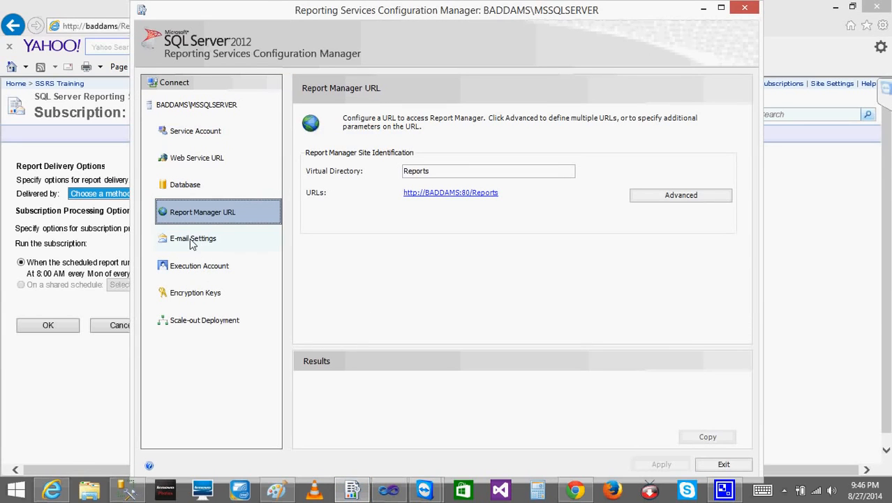
{"action": "left_click", "coordinate": [194, 242]}
{"action": "left_click", "coordinate": [527, 210]}
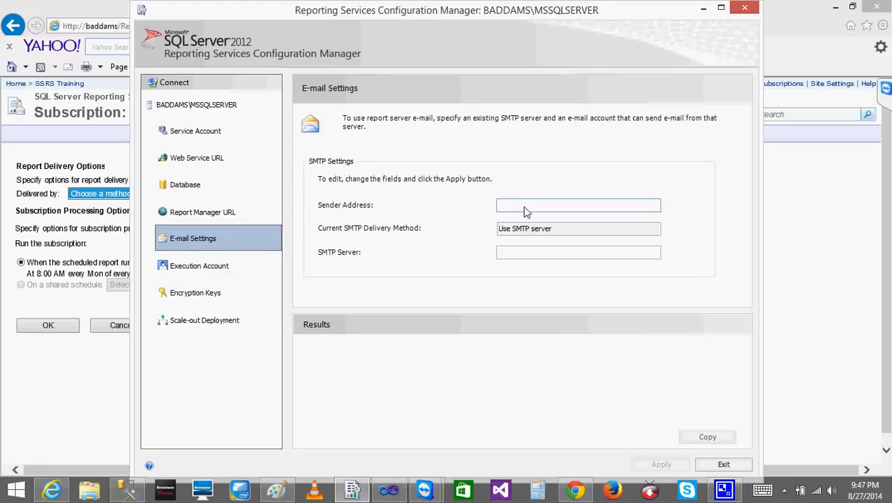
{"action": "type", "text": "dummy.com"}
{"action": "left_click", "coordinate": [528, 259]}
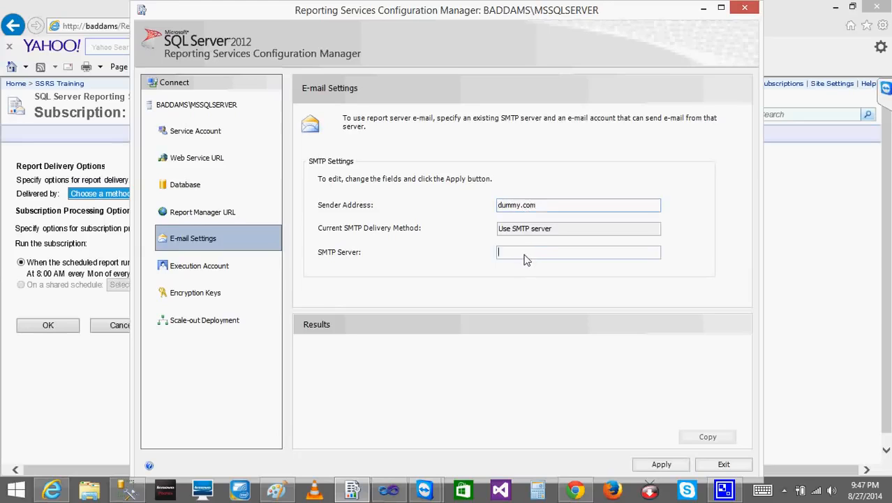
{"action": "type", "text": "test"}
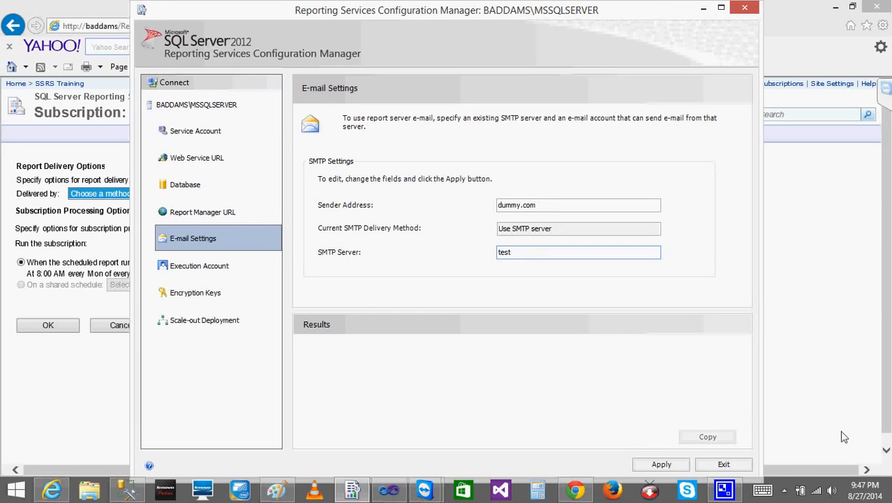
{"action": "left_click", "coordinate": [648, 465]}
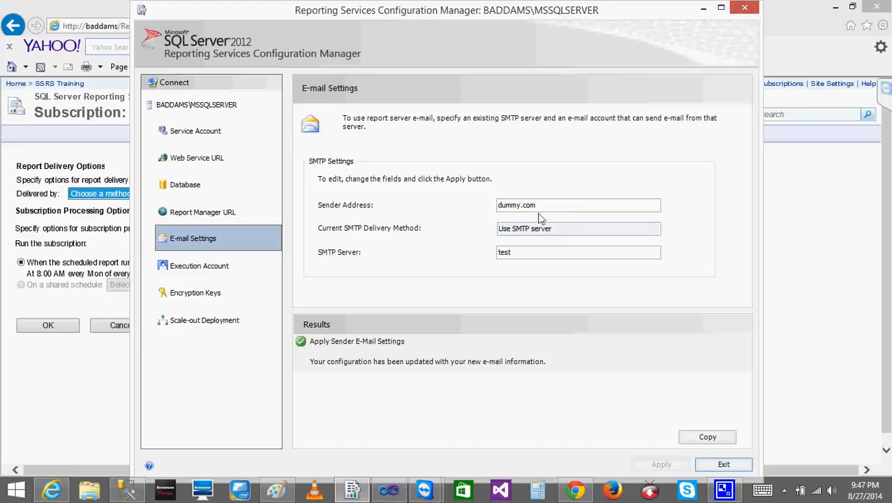
{"action": "left_click", "coordinate": [702, 9]}
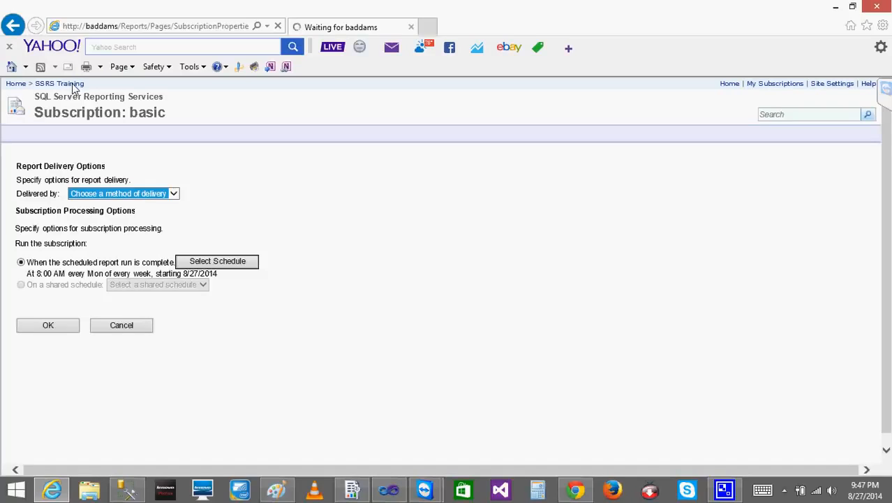
Return to the browser, reload the basic report's subscriptions page and start a new subscription
{"action": "left_click", "coordinate": [13, 26]}
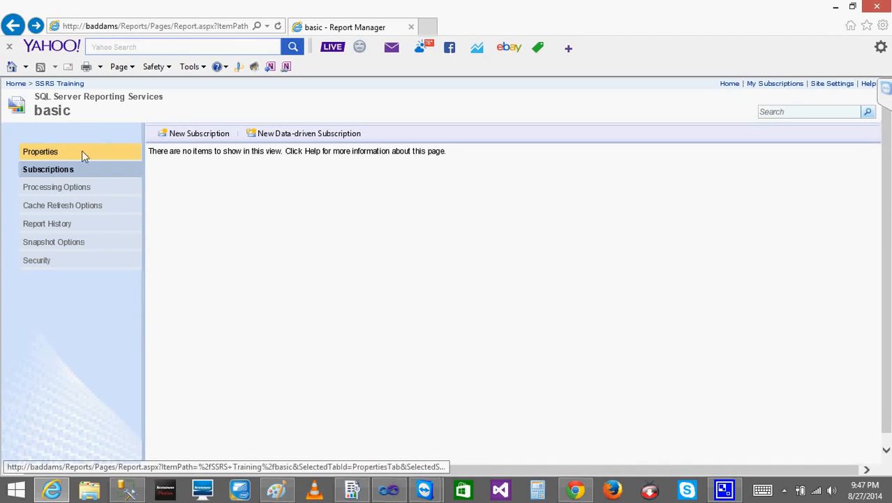
{"action": "left_click", "coordinate": [183, 134]}
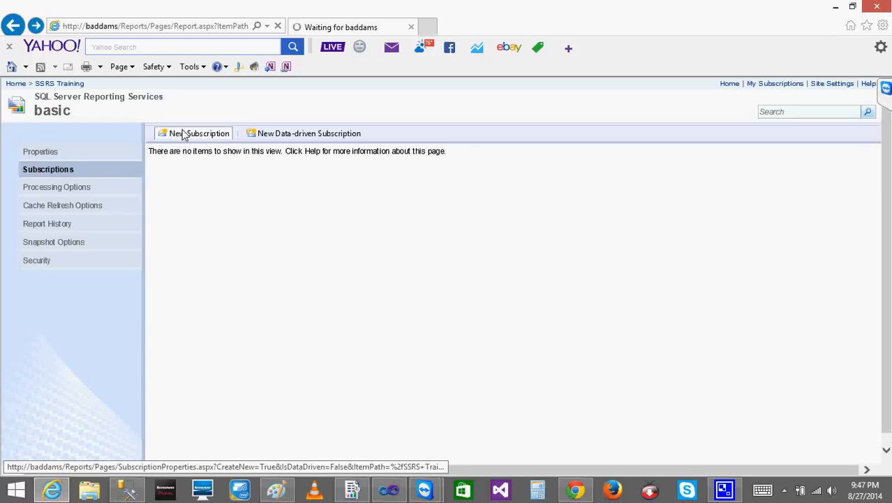
{"action": "left_click", "coordinate": [148, 28]}
{"action": "left_click", "coordinate": [133, 26]}
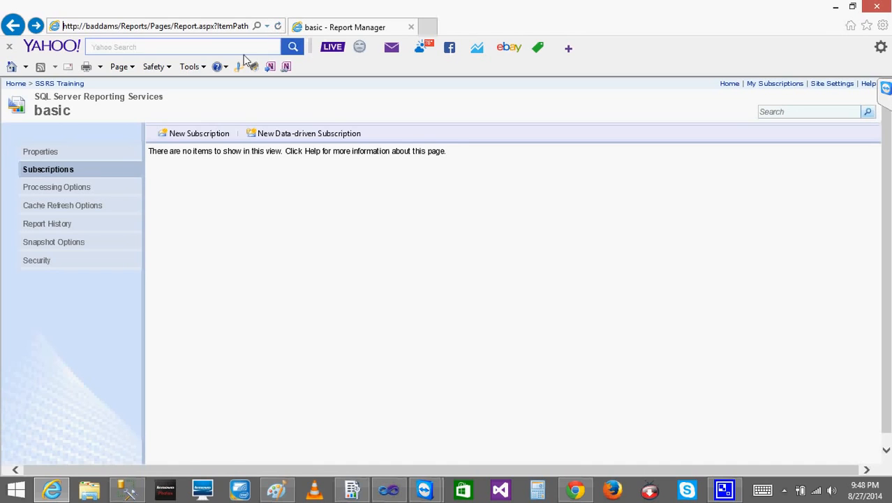
{"action": "left_click", "coordinate": [278, 26]}
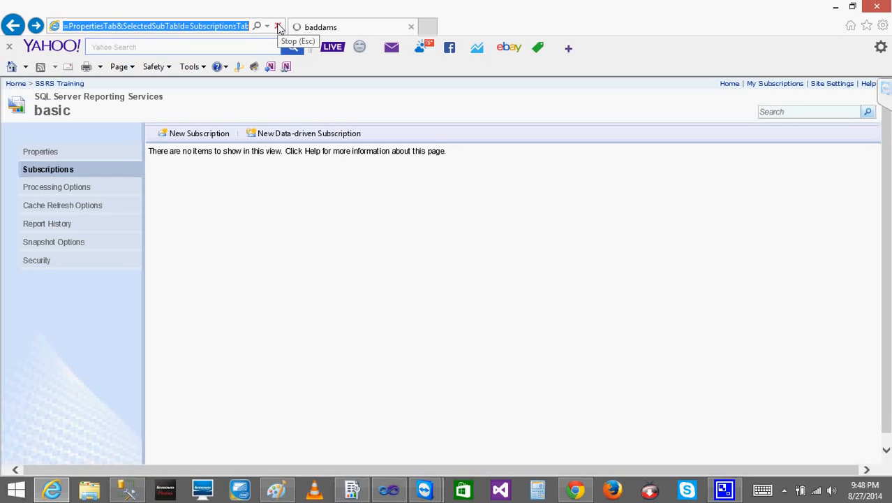
{"action": "left_click", "coordinate": [199, 134]}
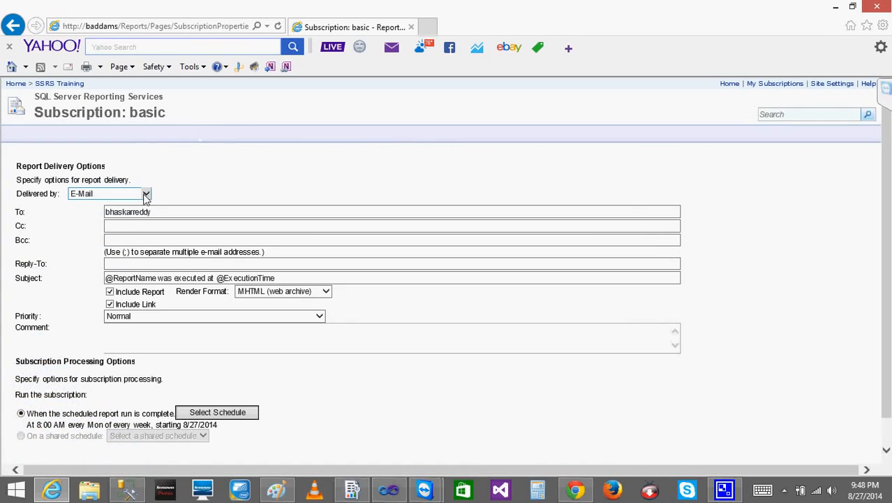
Set the subscription's delivery method to Windows File Share, rechecking the e-mail settings in Reporting Services Configuration Manager
{"action": "left_click", "coordinate": [146, 195]}
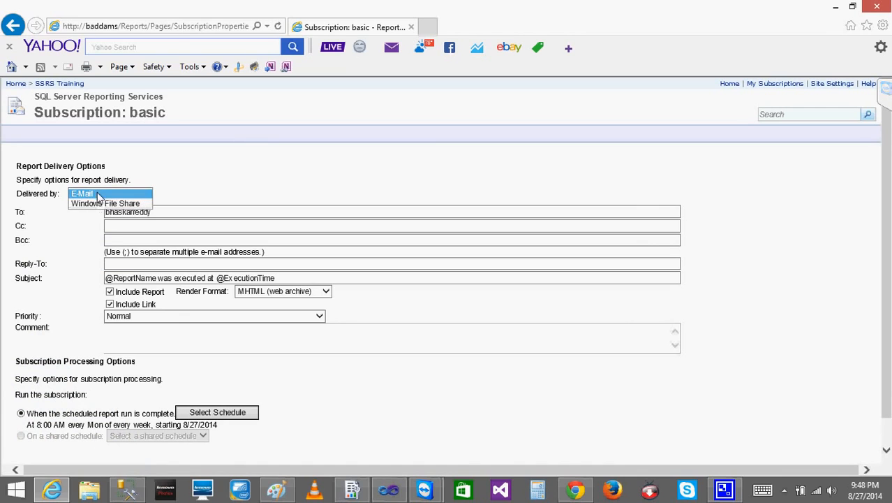
{"action": "left_click", "coordinate": [100, 203]}
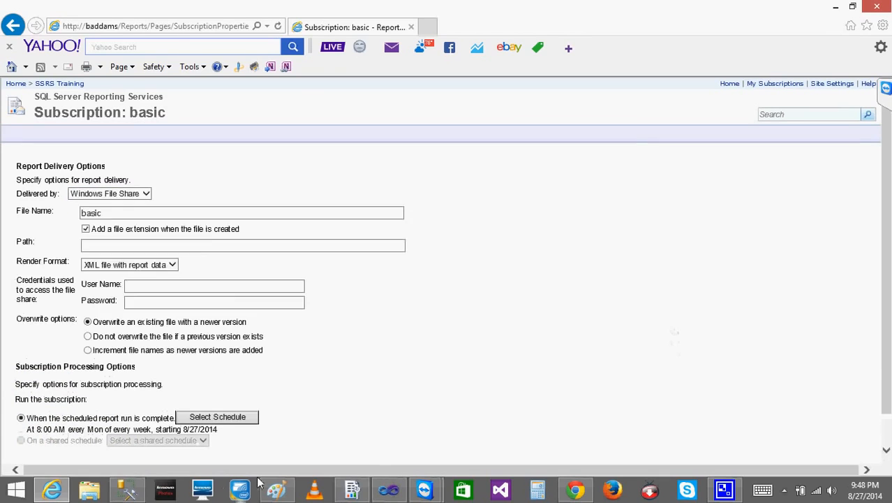
{"action": "left_click", "coordinate": [358, 491]}
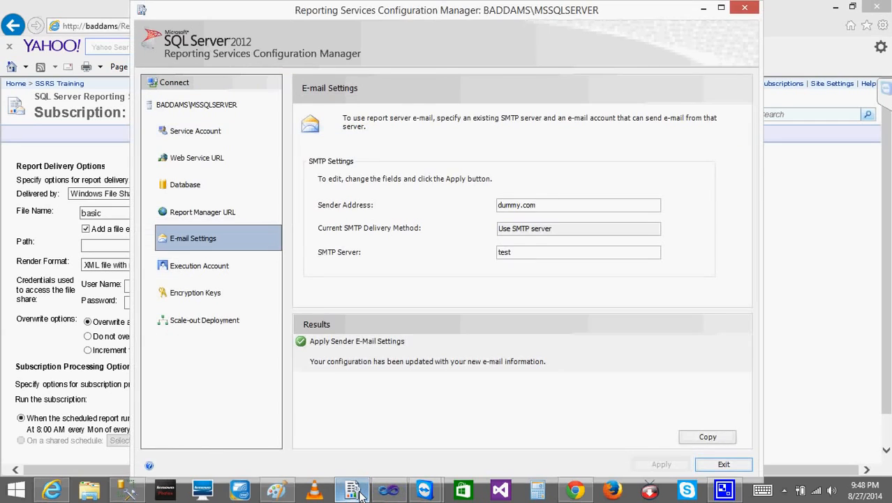
{"action": "left_click", "coordinate": [357, 492]}
{"action": "left_click", "coordinate": [148, 196]}
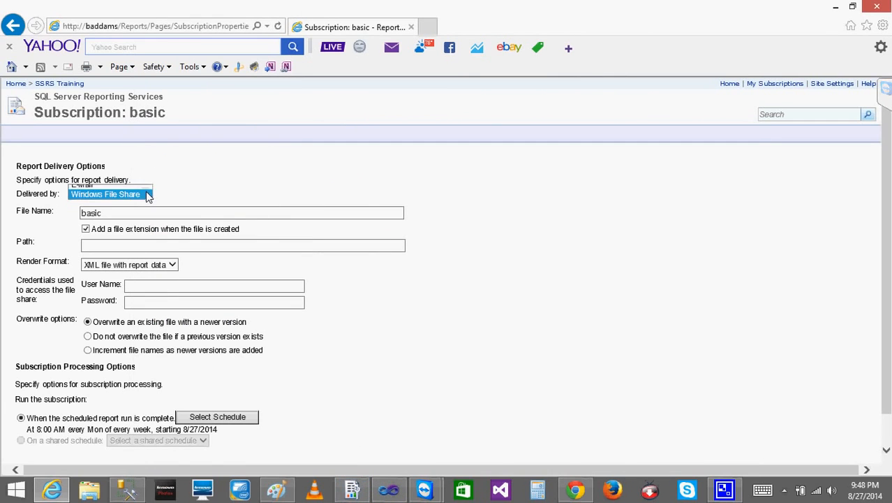
{"action": "left_click", "coordinate": [131, 197]}
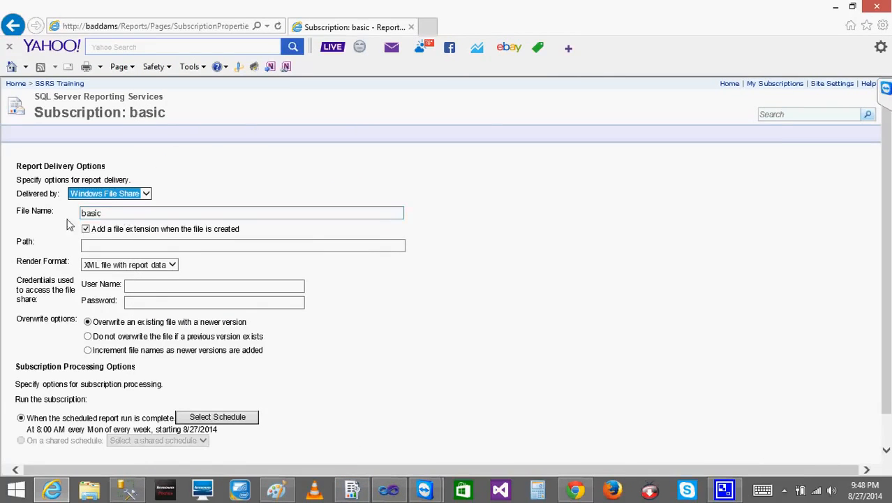
Go through the file share's path and credential fields and set the render format to PDF
{"action": "left_click", "coordinate": [121, 229]}
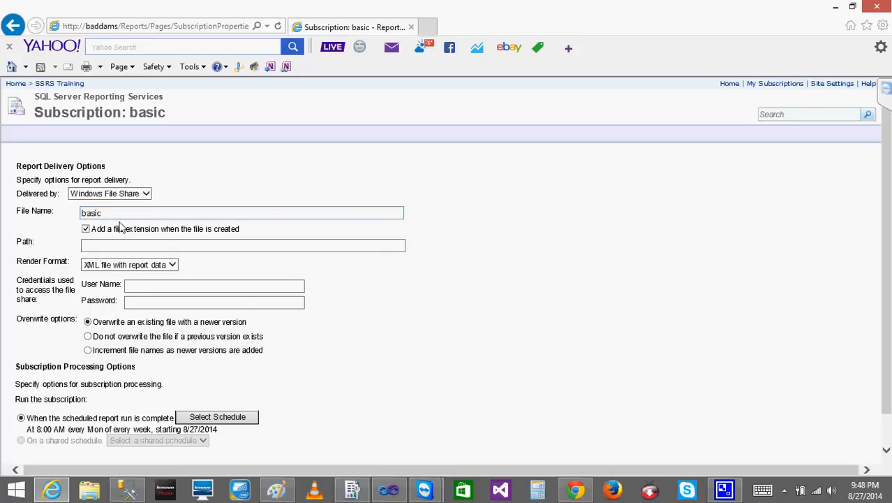
{"action": "left_click", "coordinate": [114, 247]}
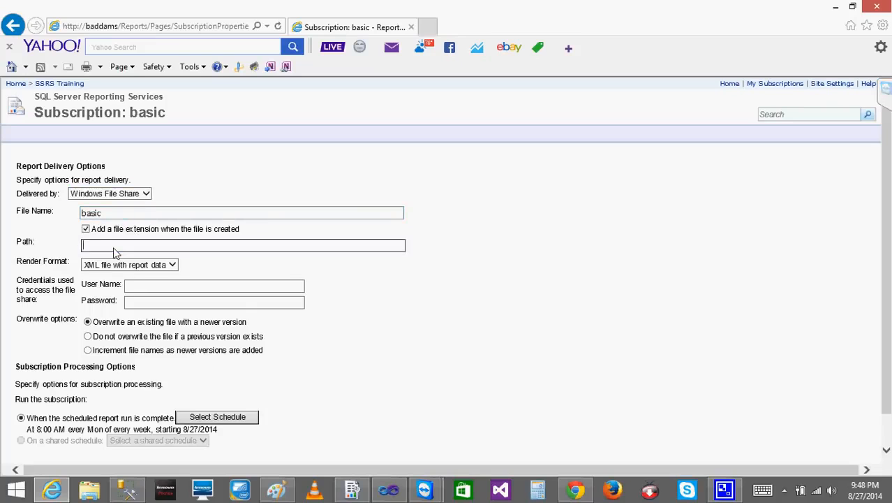
{"action": "left_click", "coordinate": [173, 266]}
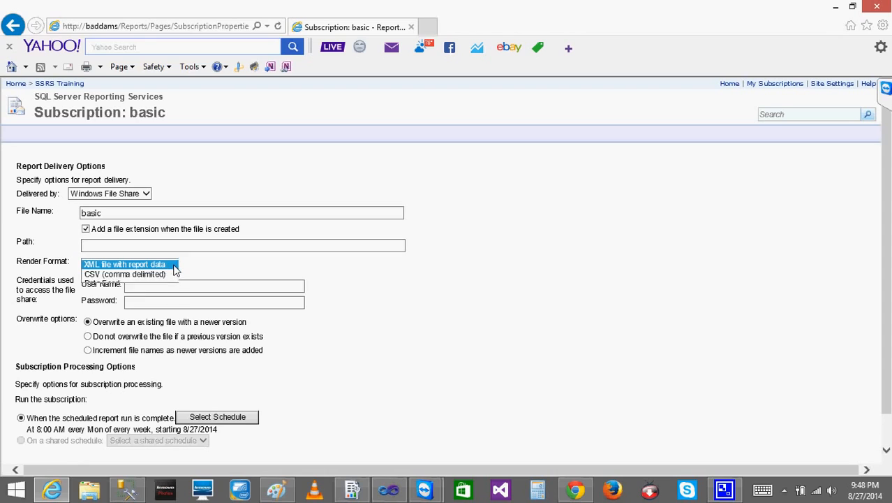
{"action": "left_click", "coordinate": [111, 293]}
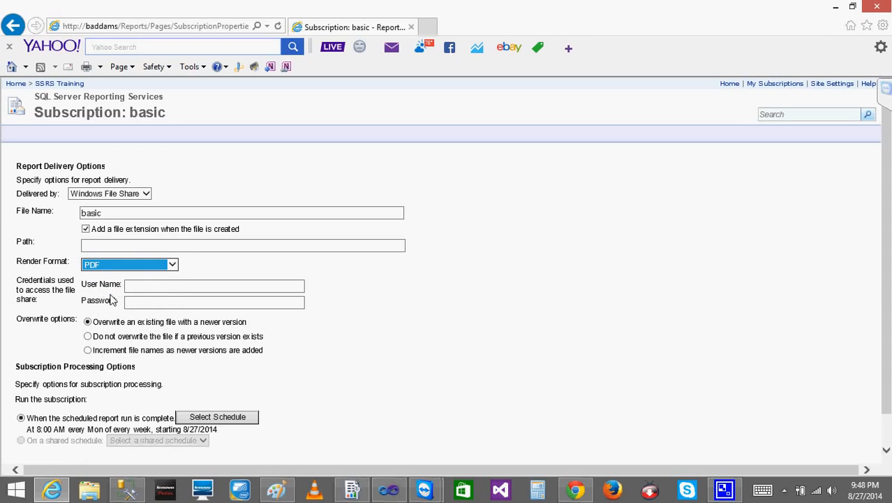
{"action": "left_click", "coordinate": [152, 289]}
Change the subscription's delivery method to E-Mail and clear the recipient from the To field
{"action": "left_click", "coordinate": [146, 194]}
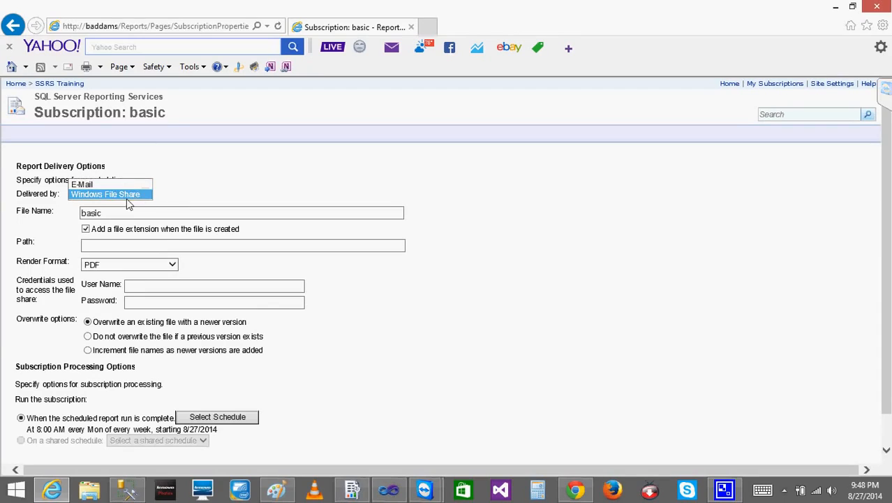
{"action": "left_click", "coordinate": [105, 185]}
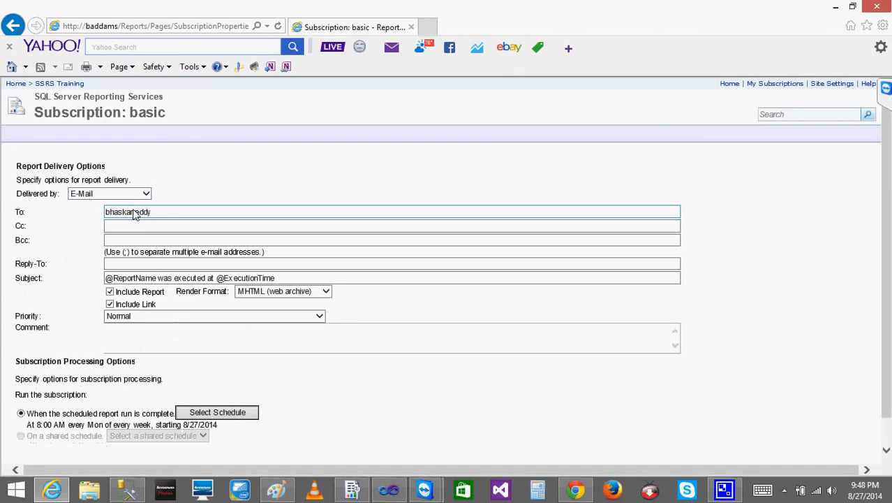
{"action": "left_click", "coordinate": [159, 212]}
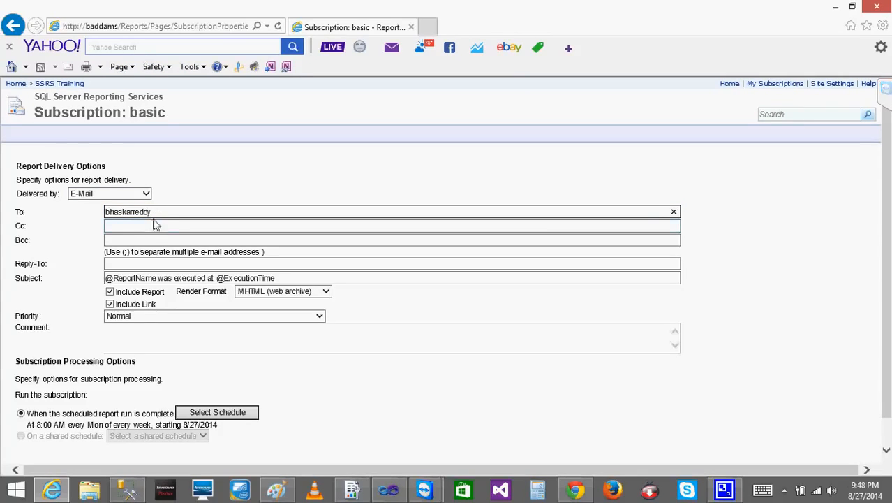
{"action": "key", "text": "BackSpace"}
{"action": "key", "text": "BackSpace"}
{"action": "key", "text": "BackSpace"}
{"action": "key", "text": "BackSpace"}
{"action": "key", "text": "BackSpace"}
{"action": "key", "text": "BackSpace"}
{"action": "key", "text": "BackSpace"}
{"action": "key", "text": "BackSpace"}
{"action": "key", "text": "BackSpace"}
{"action": "key", "text": "BackSpace"}
{"action": "key", "text": "BackSpace"}
{"action": "key", "text": "BackSpace"}
Check the sender address in Reporting Services Configuration Manager, then go back to the subscription's Reply-To field in the browser
{"action": "mouse_move", "coordinate": [127, 491]}
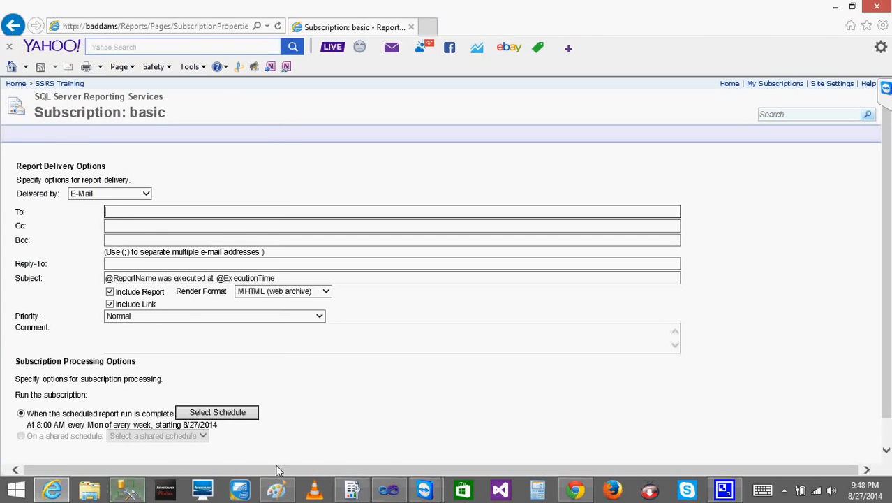
{"action": "left_click", "coordinate": [352, 491]}
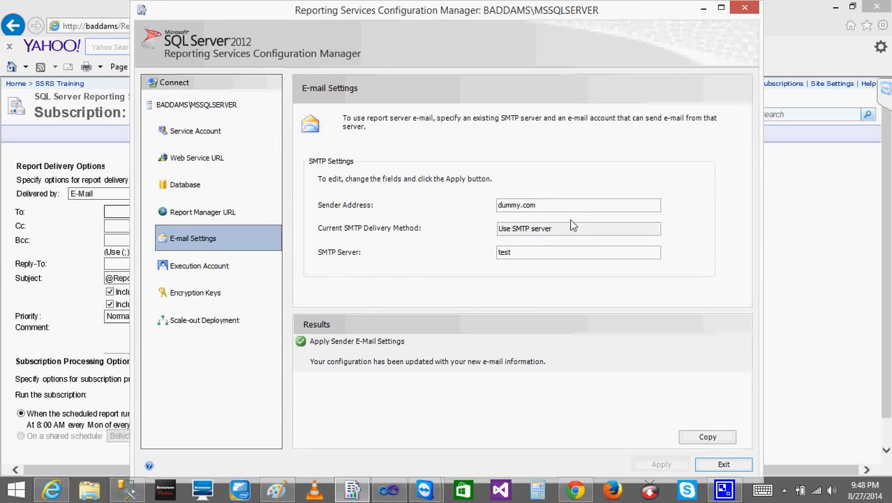
{"action": "left_click", "coordinate": [560, 207]}
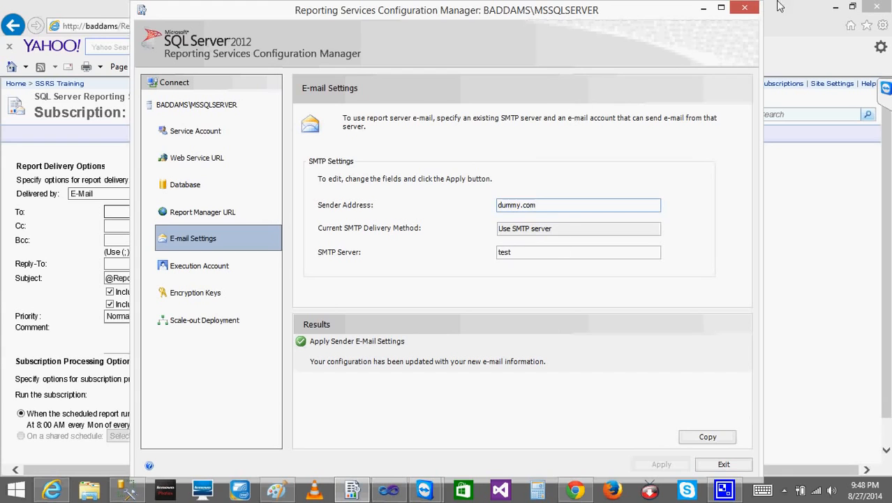
{"action": "left_click", "coordinate": [704, 8]}
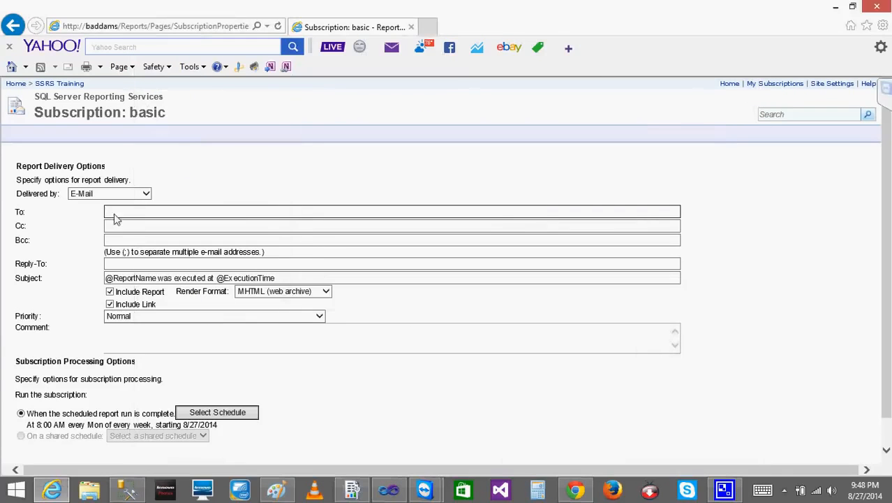
{"action": "left_click", "coordinate": [198, 266]}
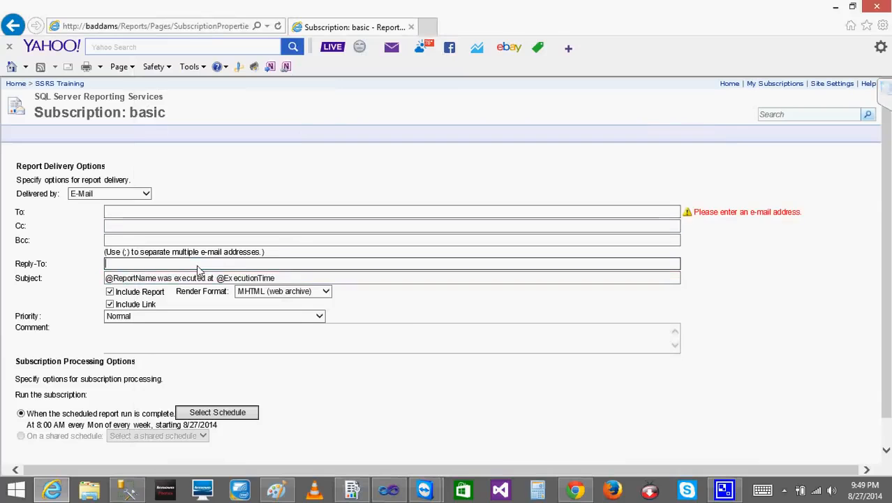
Set the e-mail subscription's render format to PDF and go back through the Reply-To and To fields
{"action": "left_click", "coordinate": [326, 293]}
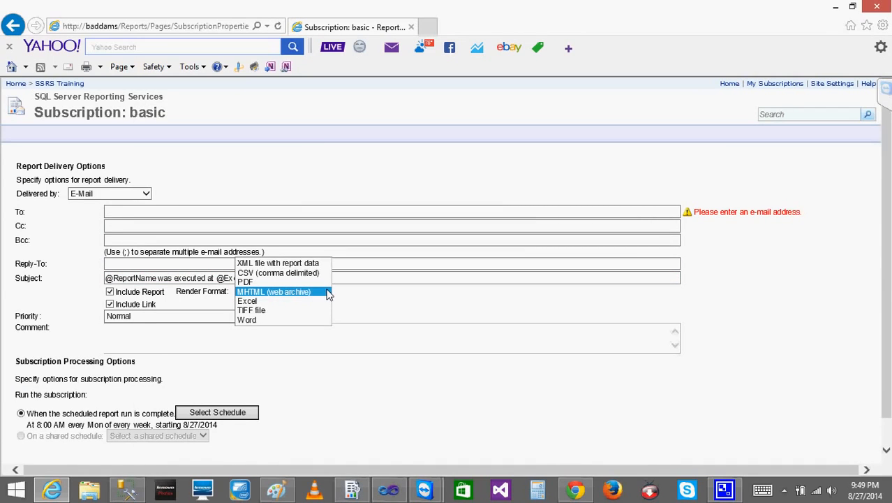
{"action": "left_click", "coordinate": [287, 281]}
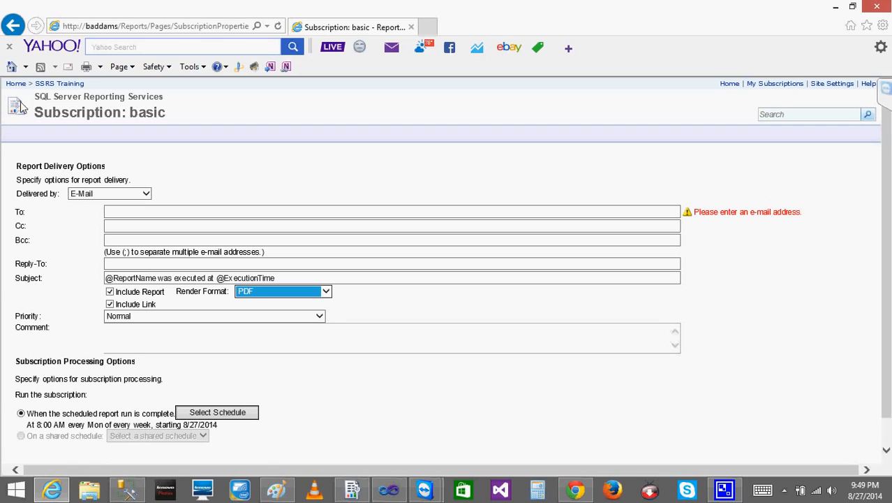
{"action": "left_click", "coordinate": [238, 267]}
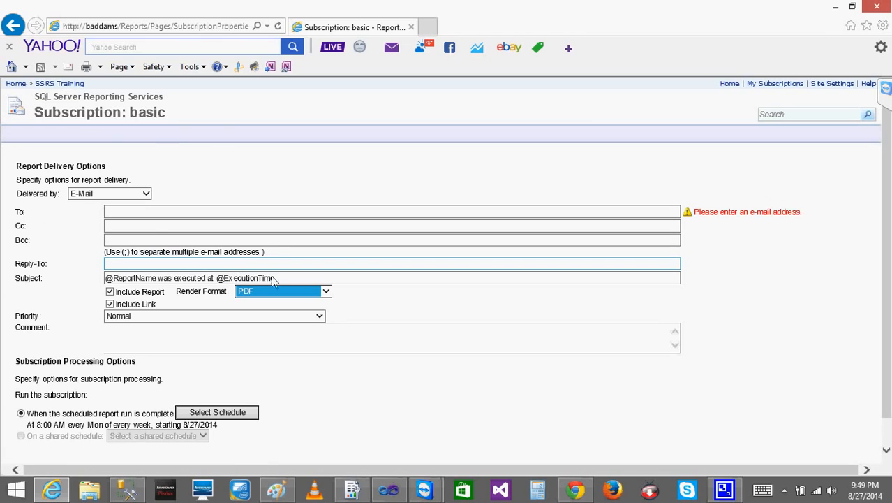
{"action": "left_click", "coordinate": [150, 217]}
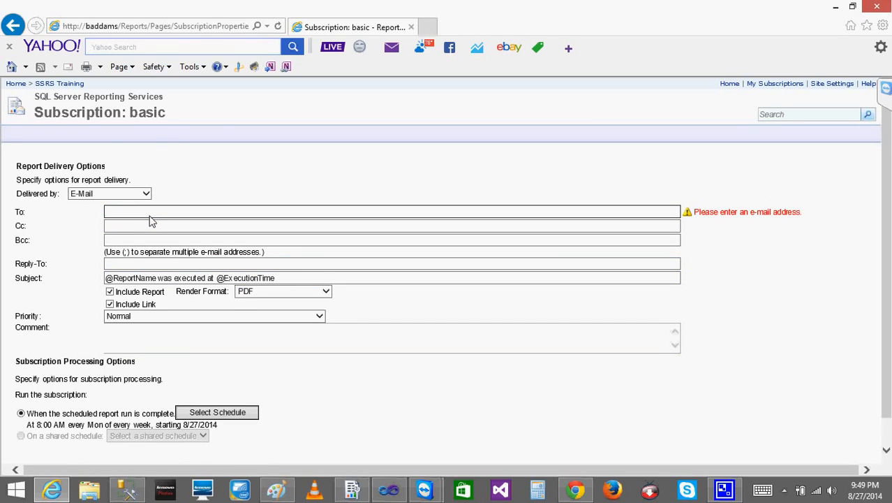
Leave the subscription form without saving and open the Emp report from the SSRS Training folder
{"action": "left_click", "coordinate": [42, 85]}
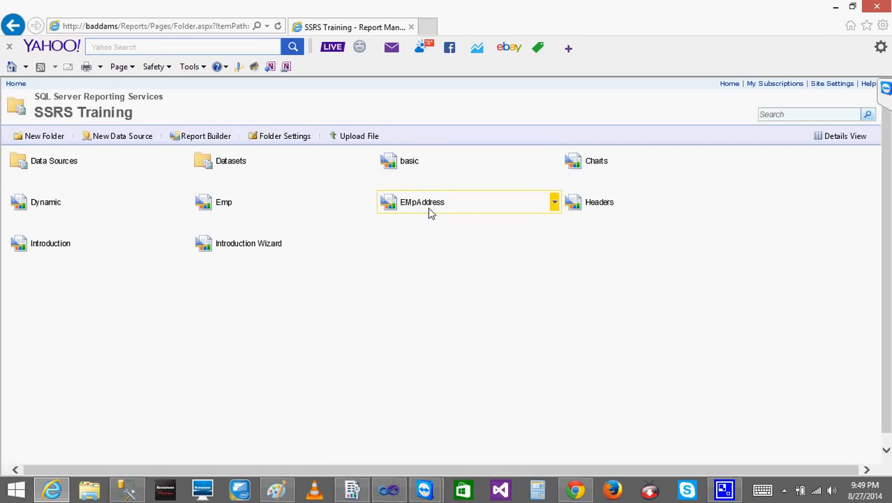
{"action": "left_click", "coordinate": [223, 202]}
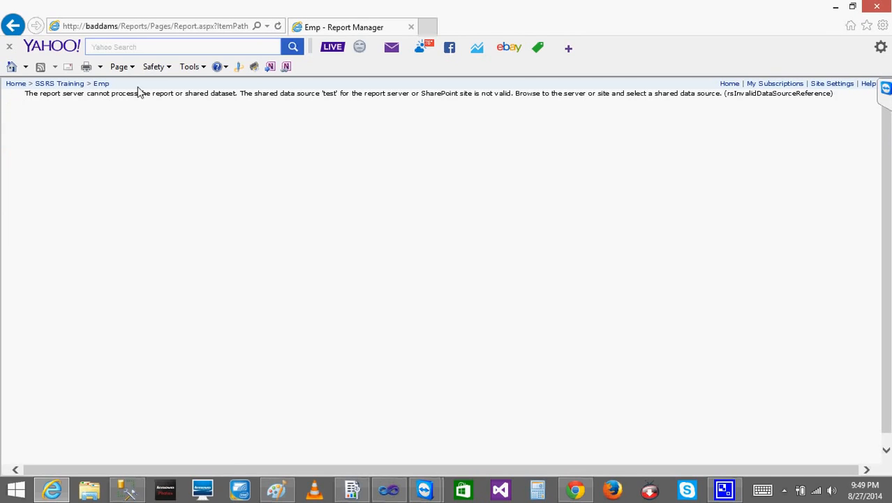
Return to the SSRS Training folder through Home, open the EMpAddress report and read the message on its page
{"action": "left_click", "coordinate": [16, 84]}
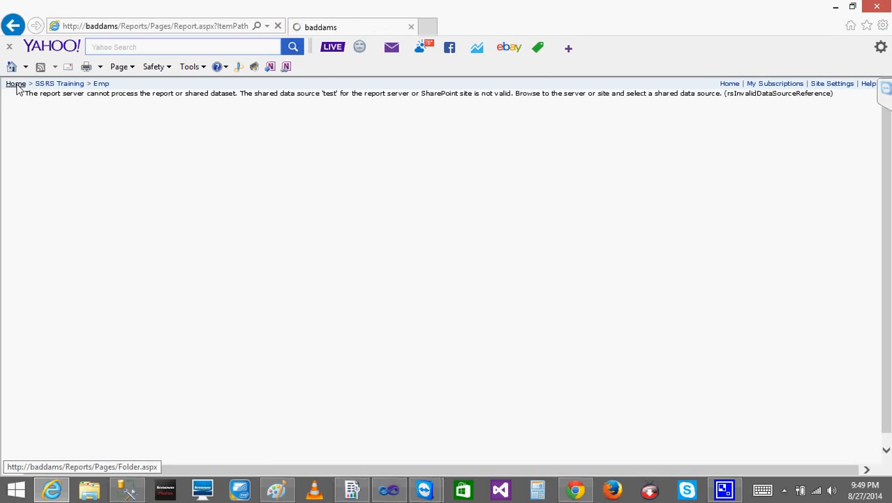
{"action": "left_click", "coordinate": [58, 156]}
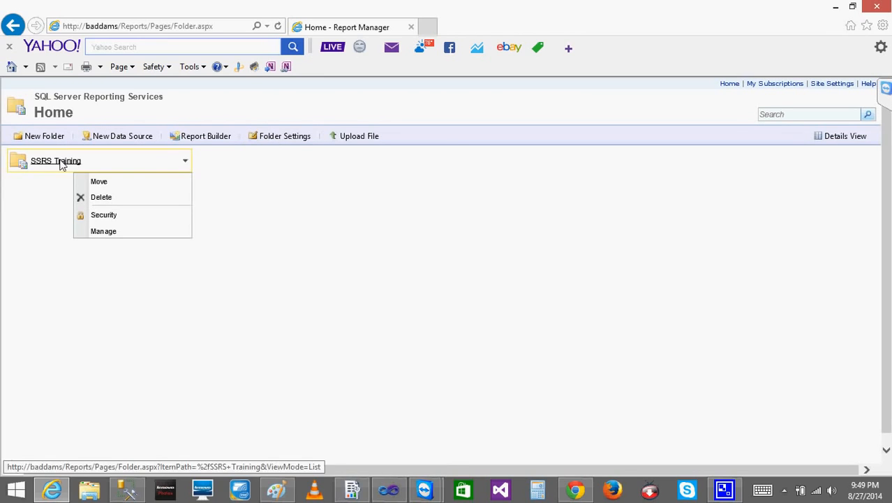
{"action": "left_click", "coordinate": [60, 162]}
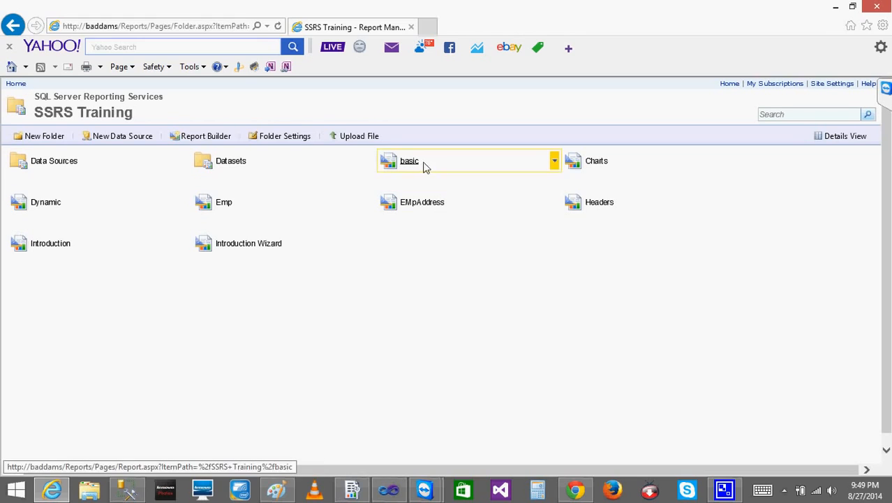
{"action": "left_click", "coordinate": [420, 204]}
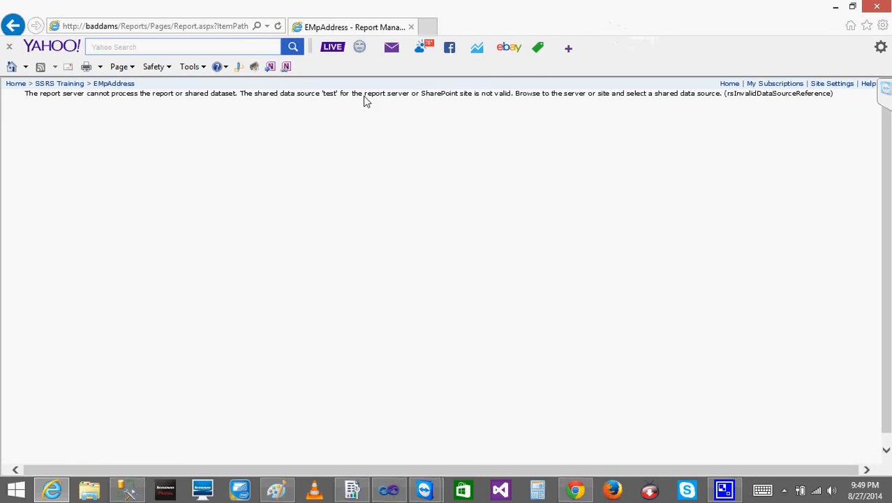
{"action": "left_click_drag", "start_coordinate": [364, 97], "coordinate": [469, 98]}
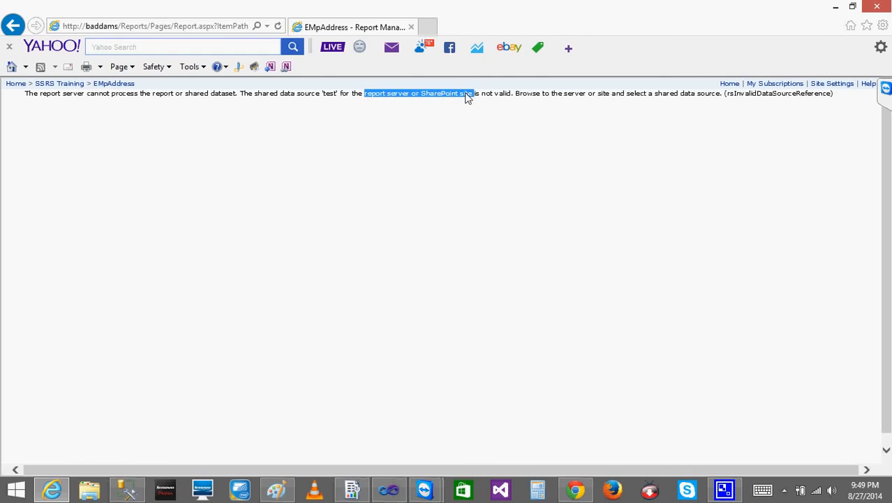
{"action": "left_click", "coordinate": [468, 98]}
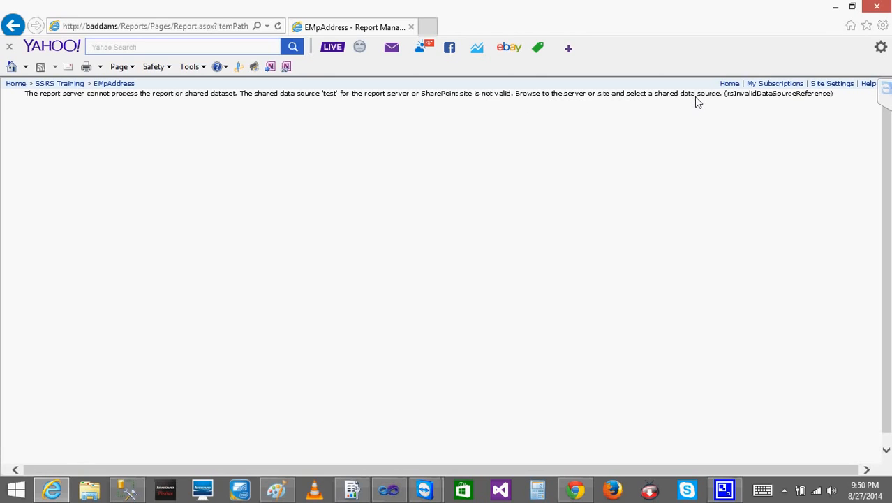
Open the test data source in the SSRS Training folder's Data Sources, test its connection and apply its properties
{"action": "left_click", "coordinate": [14, 26]}
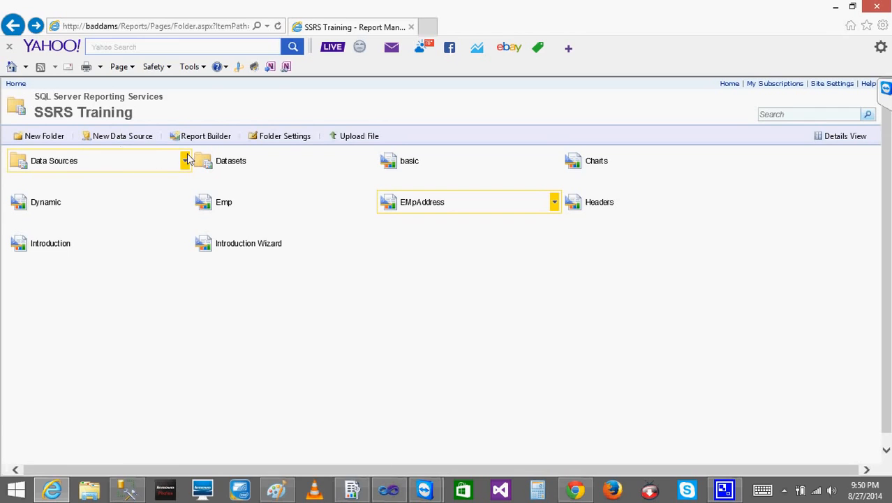
{"action": "left_click", "coordinate": [67, 161]}
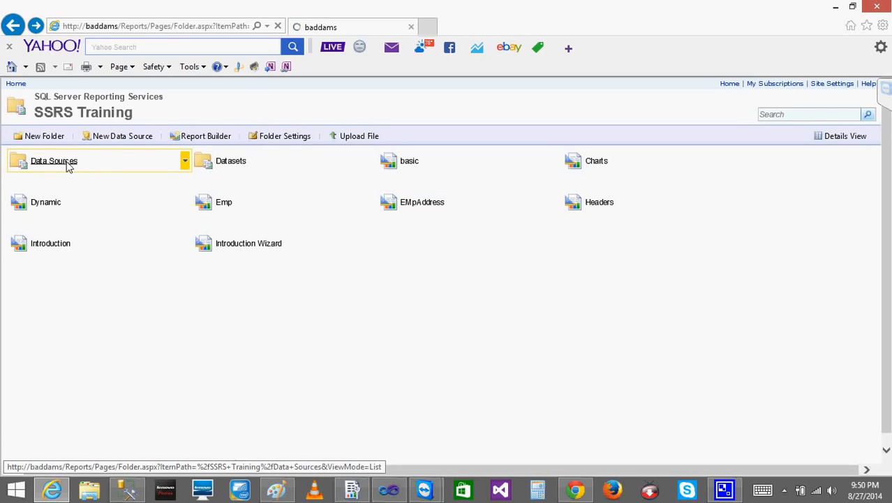
{"action": "left_click", "coordinate": [222, 162]}
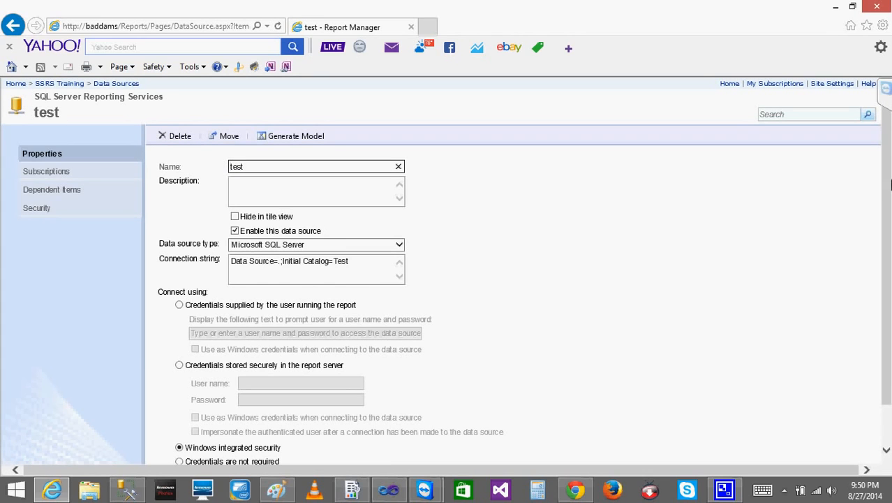
{"action": "scroll", "coordinate": [885, 189], "scroll_direction": "down", "scroll_amount": 2}
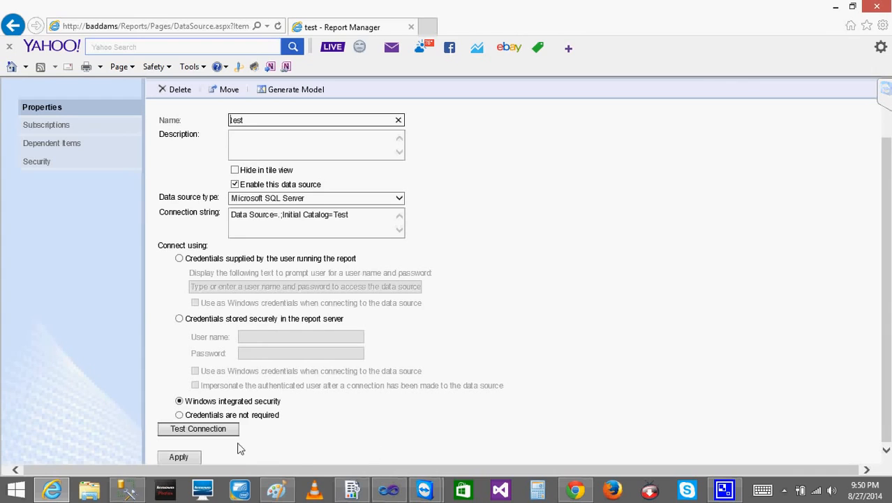
{"action": "left_click", "coordinate": [221, 428]}
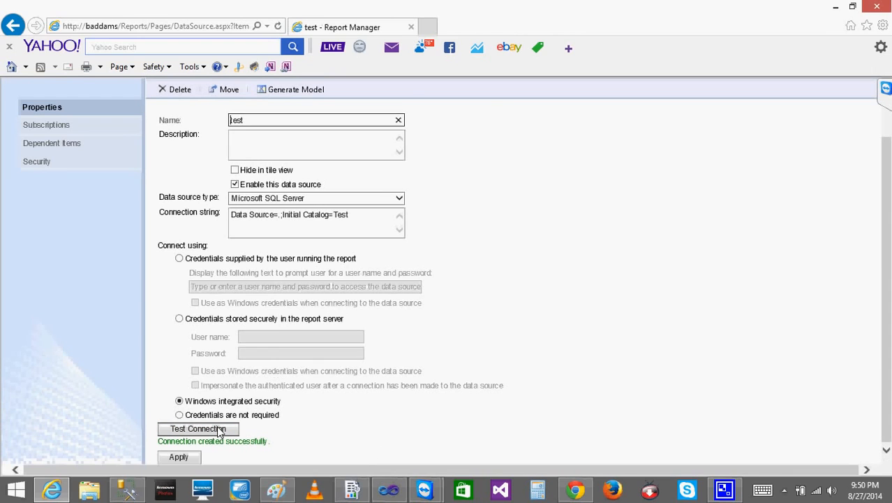
{"action": "left_click", "coordinate": [178, 457]}
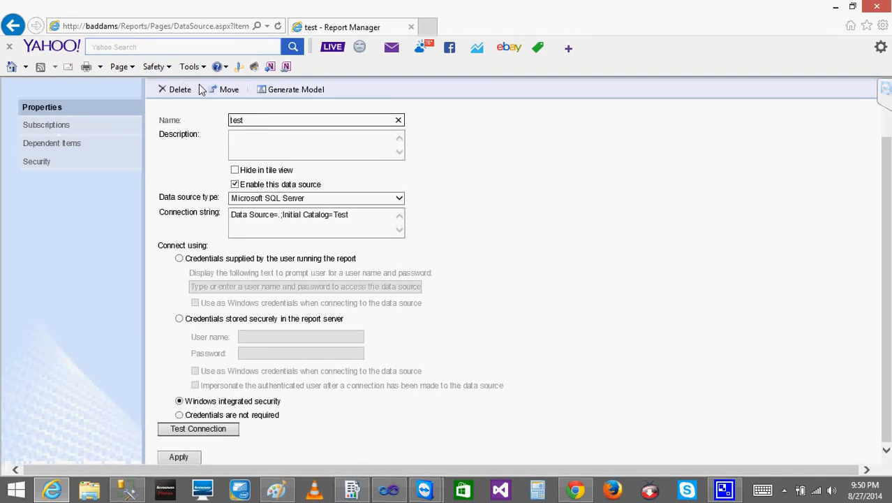
Return to the SSRS Training folder and open the data source settings of the EMpAddress report
{"action": "left_click", "coordinate": [7, 26]}
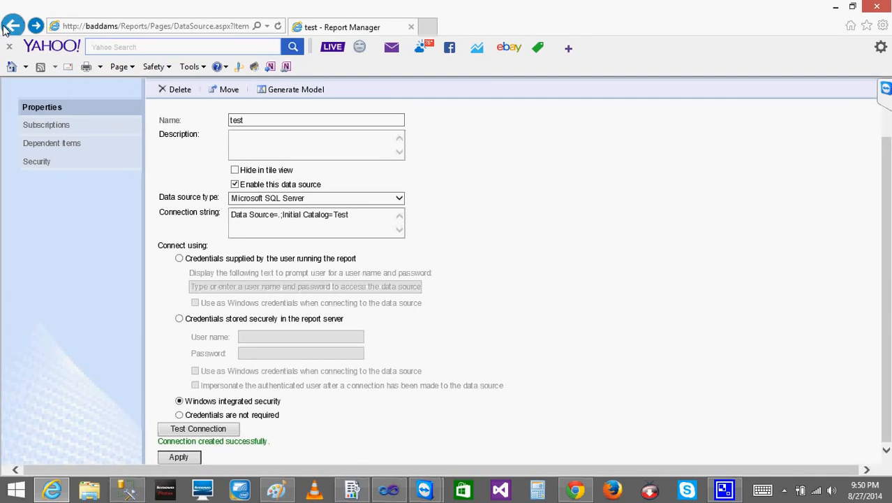
{"action": "left_click", "coordinate": [14, 27]}
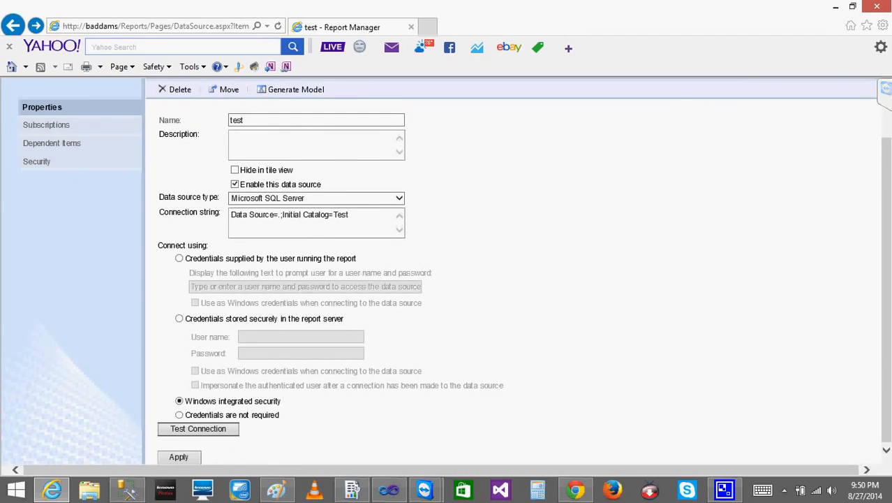
{"action": "scroll", "coordinate": [447, 271], "scroll_direction": "up", "scroll_amount": 2}
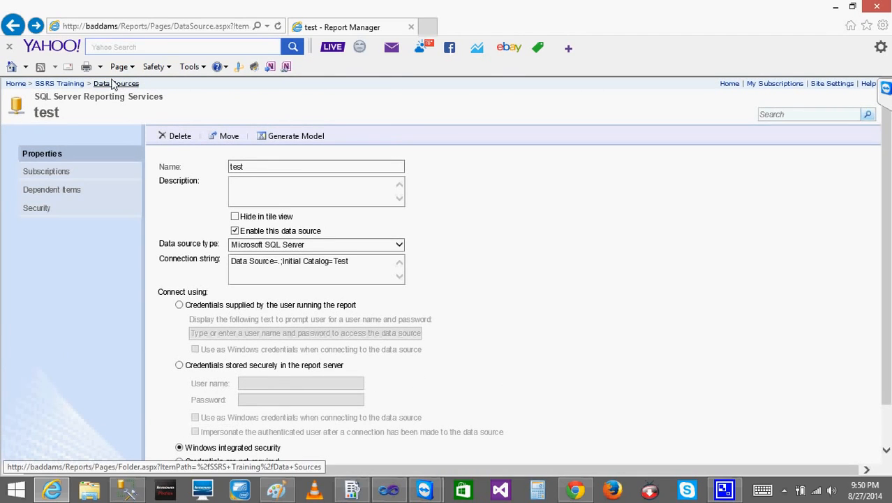
{"action": "left_click", "coordinate": [60, 84]}
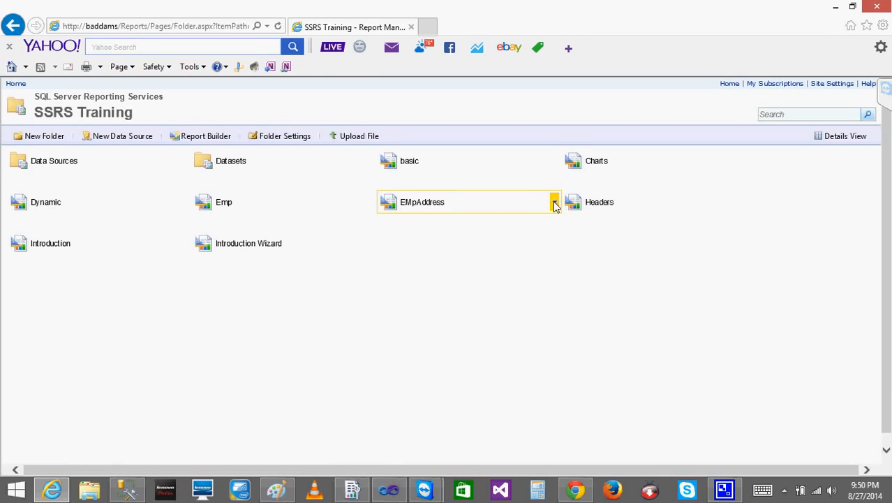
{"action": "left_click", "coordinate": [554, 203]}
{"action": "left_click", "coordinate": [484, 323]}
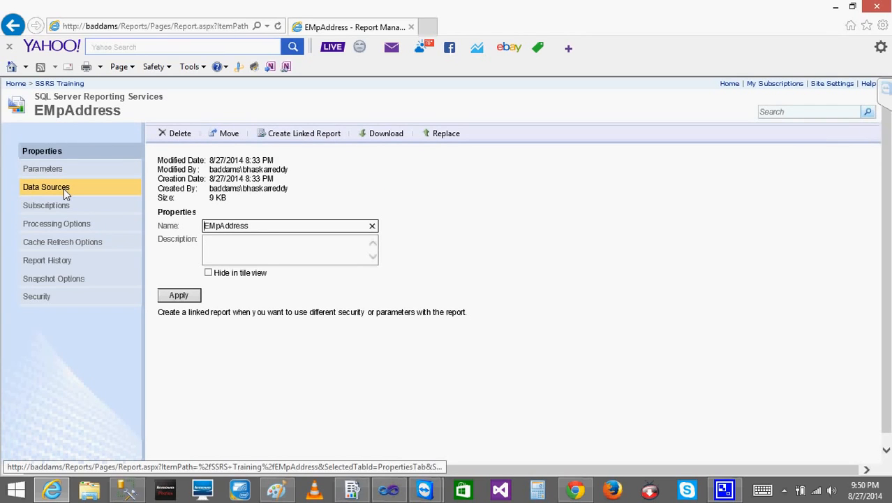
{"action": "left_click", "coordinate": [64, 188]}
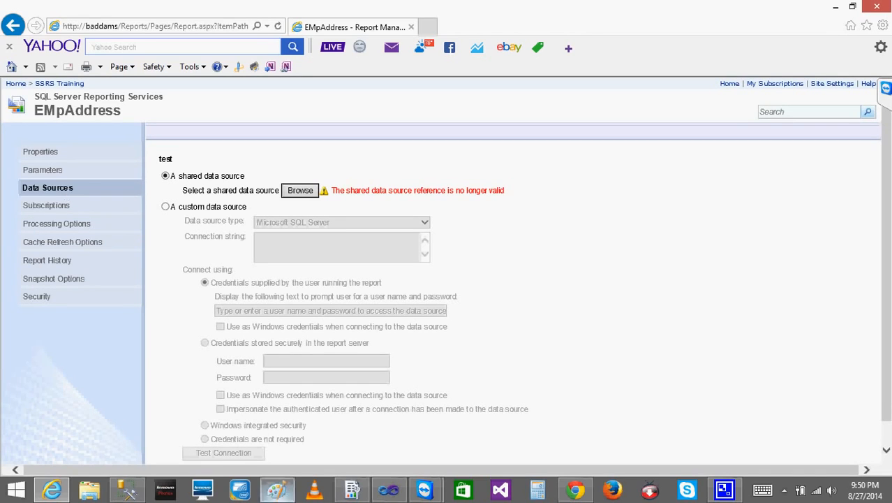
Switch to Visual Studio, open EMpAddress.rdl and check which data source it uses, then go back to the browser
{"action": "left_click", "coordinate": [389, 490]}
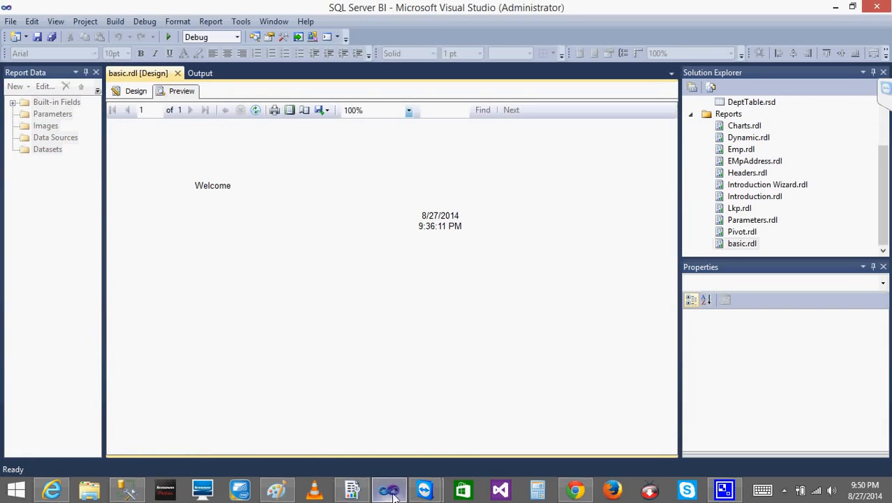
{"action": "left_click", "coordinate": [769, 162]}
{"action": "double_click", "coordinate": [770, 162]}
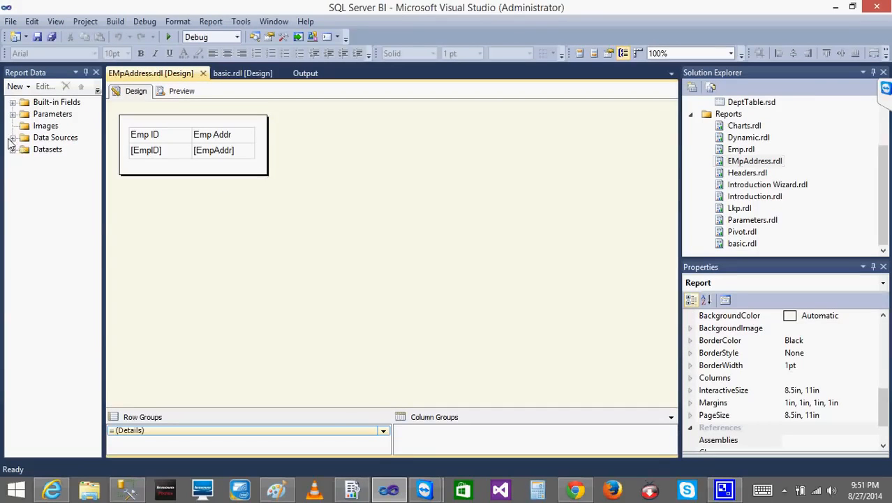
{"action": "left_click", "coordinate": [12, 138]}
{"action": "left_click", "coordinate": [52, 150]}
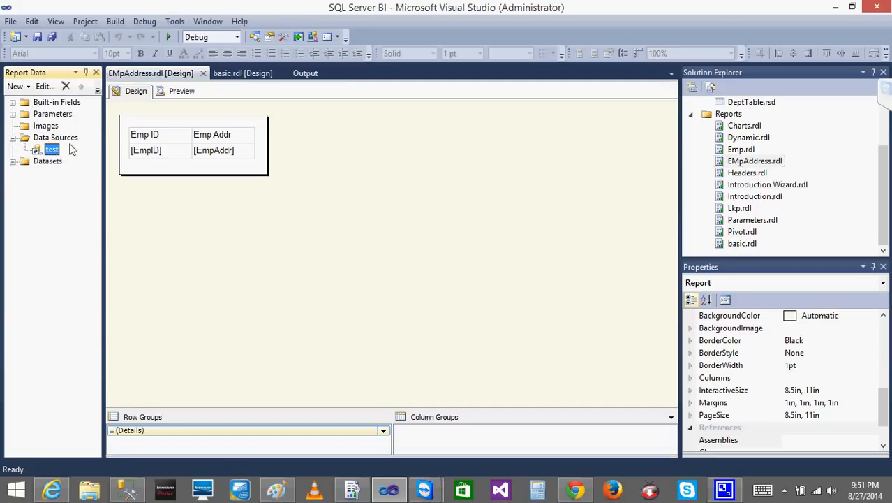
{"action": "left_click", "coordinate": [833, 7]}
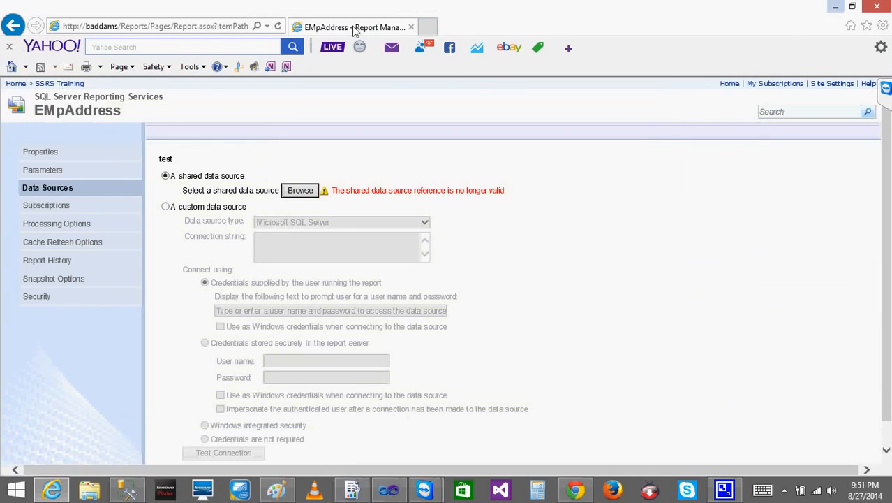
Link the EMpAddress report to the shared data source /SSRS Training/Data Sources/test and apply the change
{"action": "left_click", "coordinate": [300, 191]}
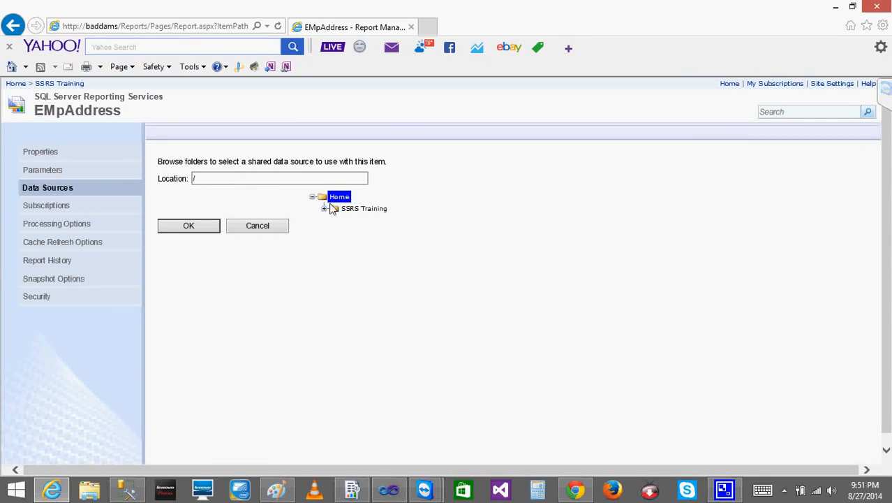
{"action": "left_click", "coordinate": [324, 209]}
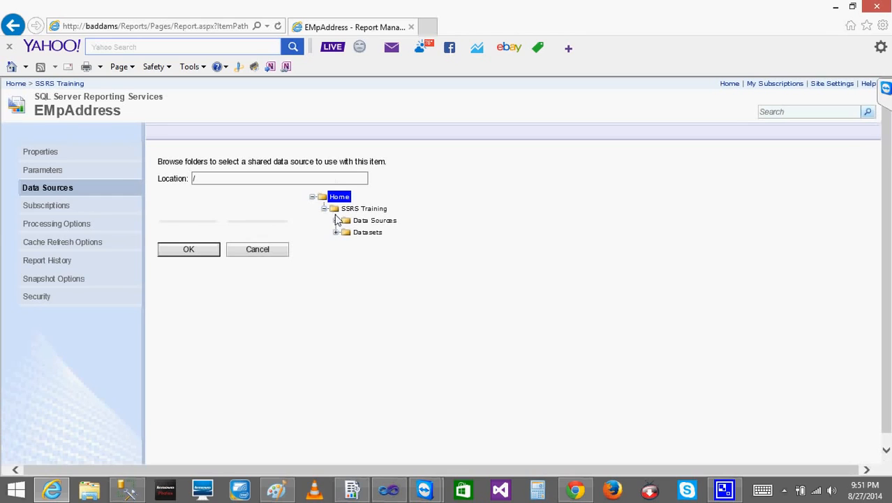
{"action": "left_click", "coordinate": [336, 221]}
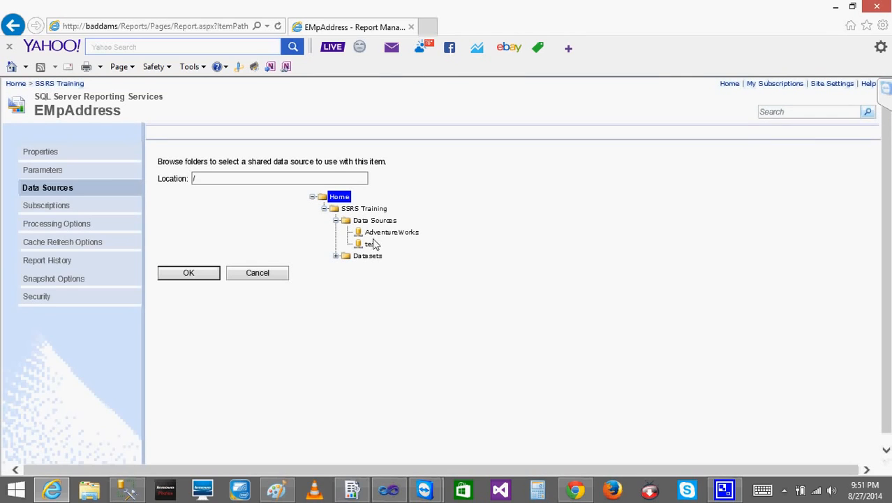
{"action": "left_click", "coordinate": [371, 244]}
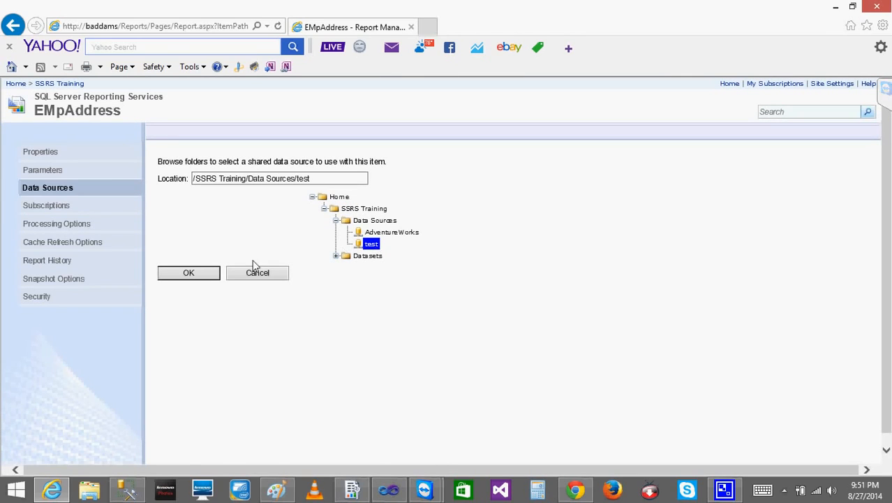
{"action": "left_click", "coordinate": [187, 272]}
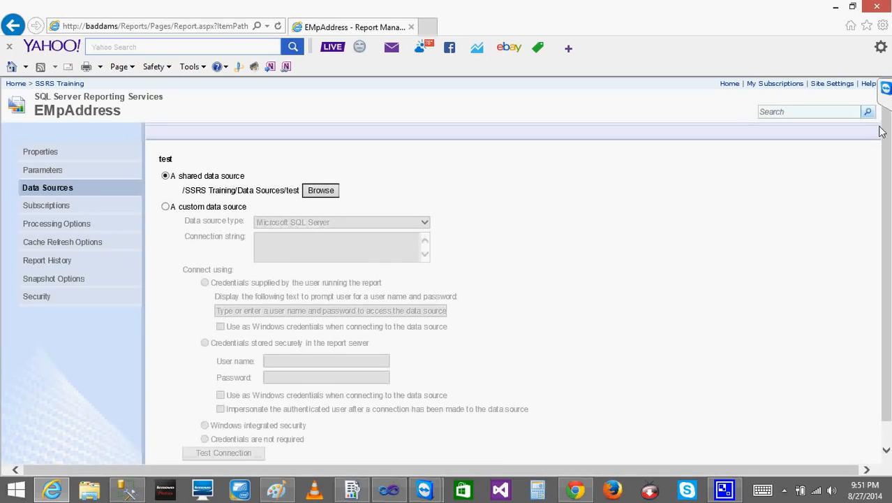
{"action": "scroll", "coordinate": [887, 158], "scroll_direction": "down", "scroll_amount": 2}
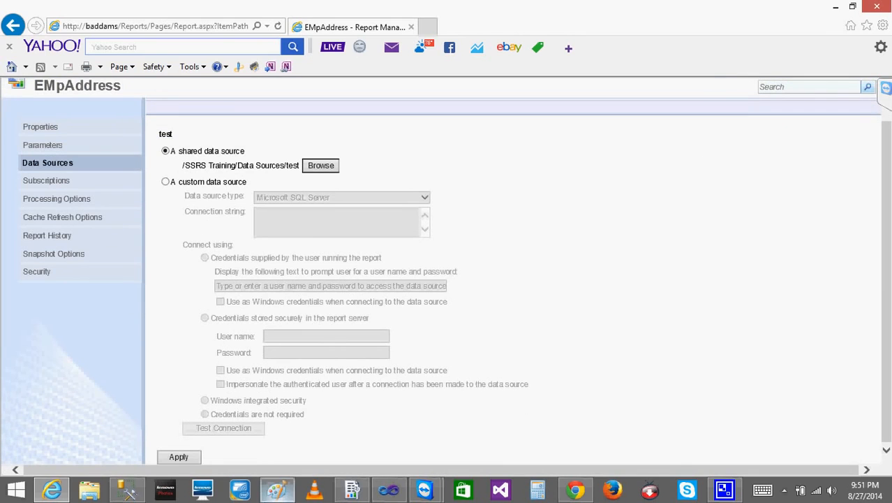
{"action": "left_click", "coordinate": [184, 458]}
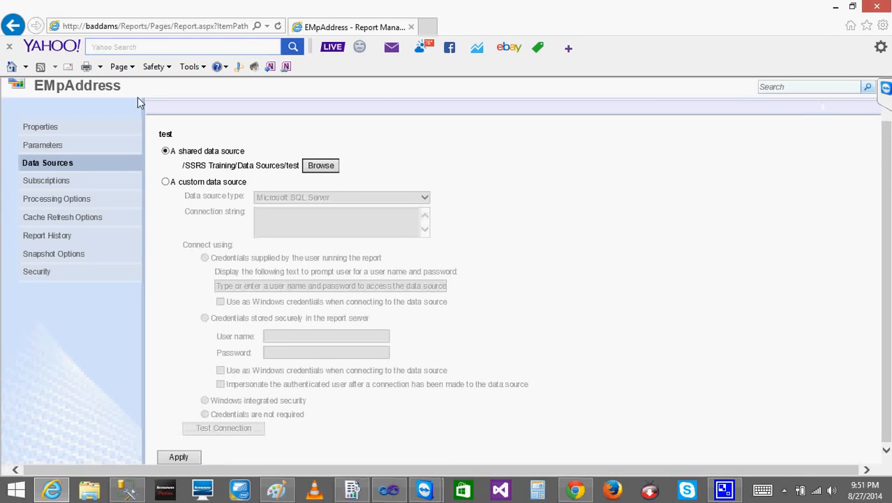
Reopen the EMpAddress report from the SSRS Training folder and run it for Emp Id 1
{"action": "left_click", "coordinate": [92, 85]}
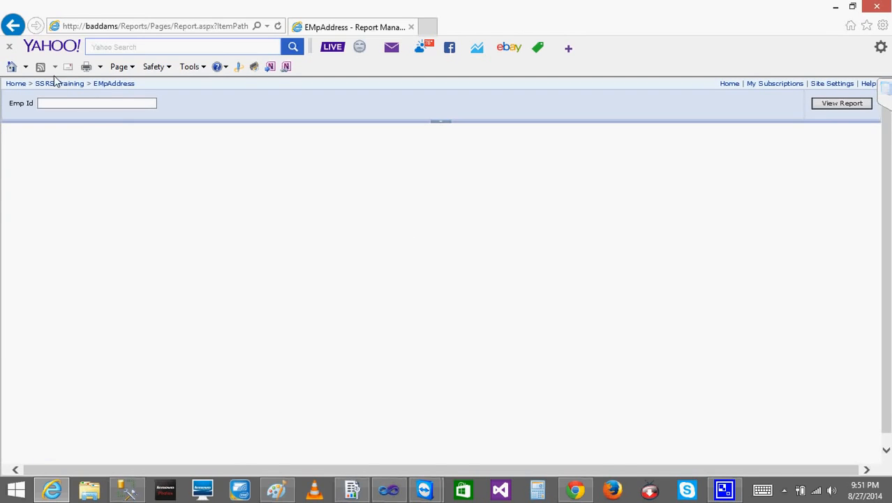
{"action": "left_click", "coordinate": [61, 84]}
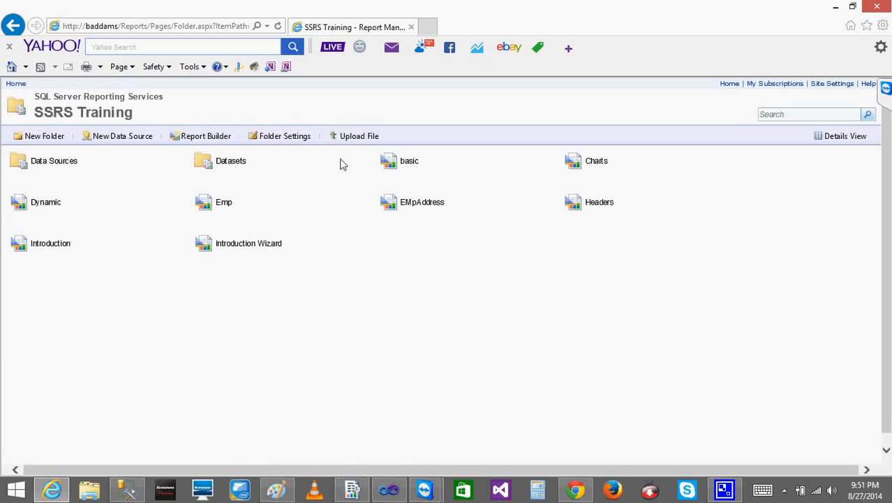
{"action": "left_click", "coordinate": [414, 203]}
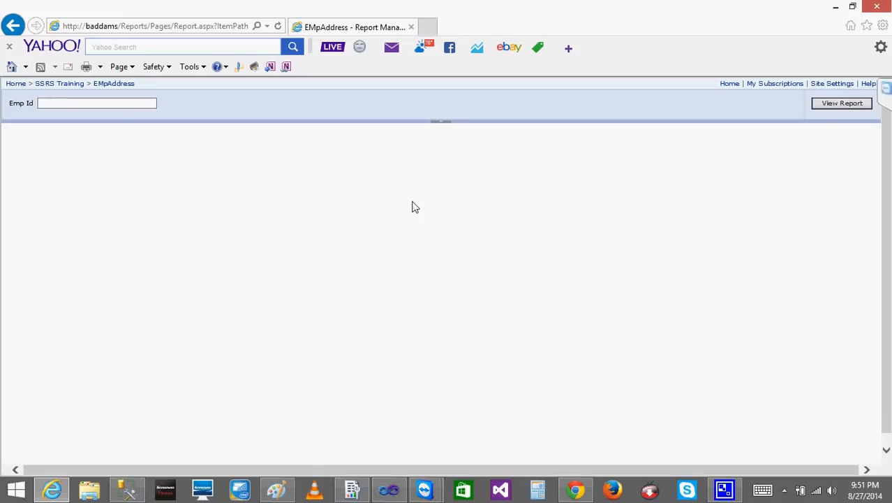
{"action": "left_click", "coordinate": [121, 108]}
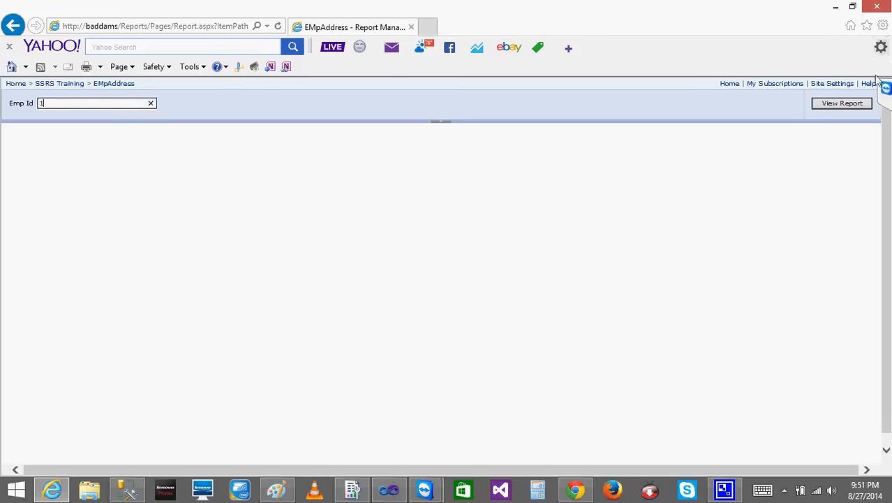
{"action": "left_click", "coordinate": [839, 105]}
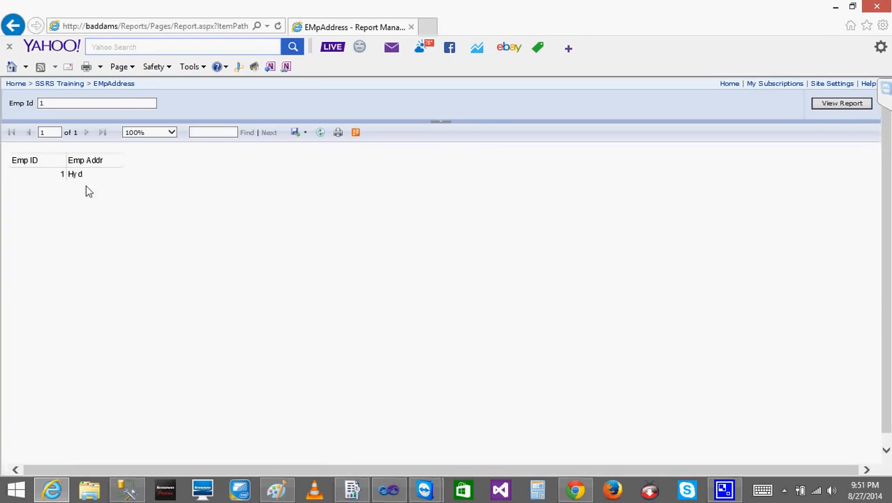
Go back to the SSRS Training folder and look at the snapshot options of the EMpAddress report
{"action": "left_click", "coordinate": [62, 85]}
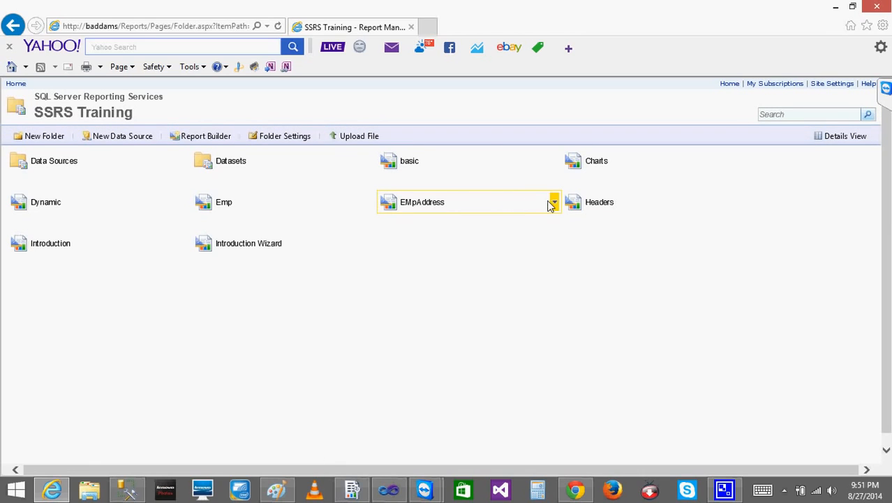
{"action": "left_click", "coordinate": [553, 202]}
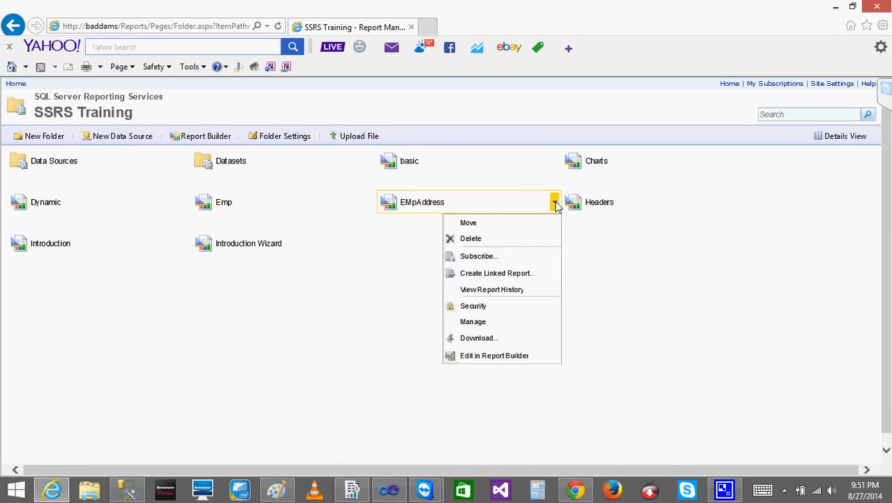
{"action": "left_click", "coordinate": [475, 321]}
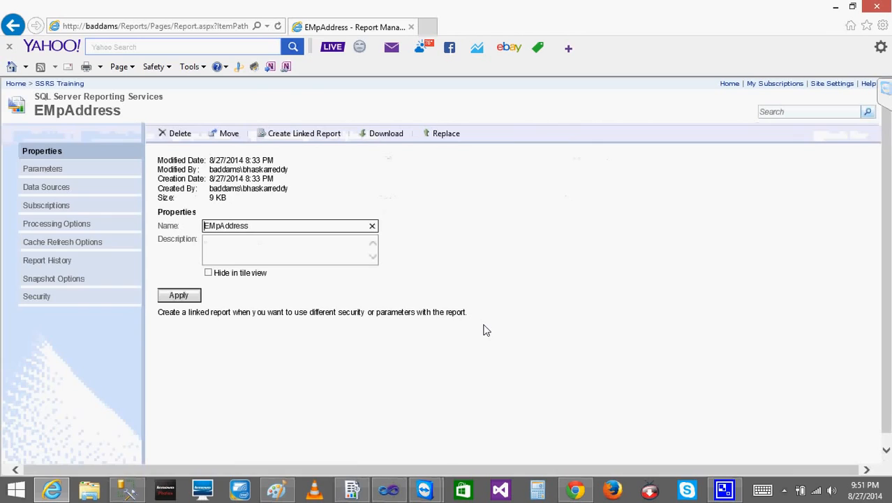
{"action": "left_click", "coordinate": [56, 282]}
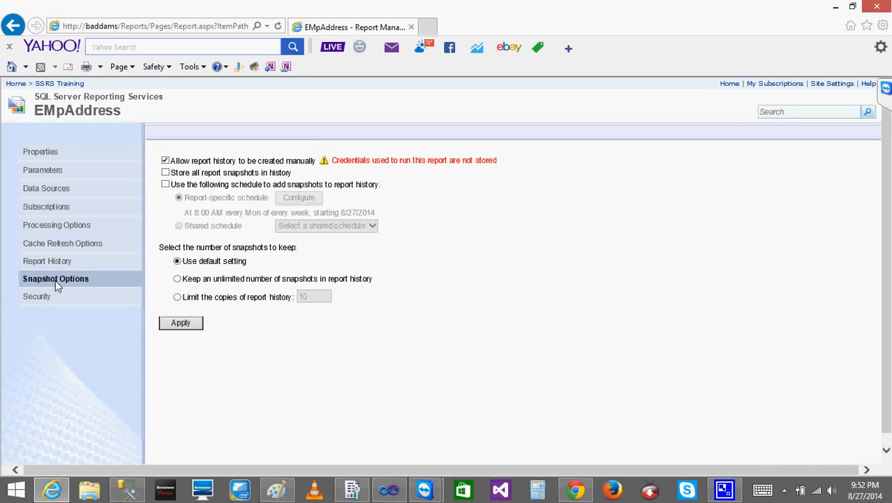
Look at the snapshot options of the basic report in the SSRS Training folder and return to the folder
{"action": "left_click", "coordinate": [65, 84]}
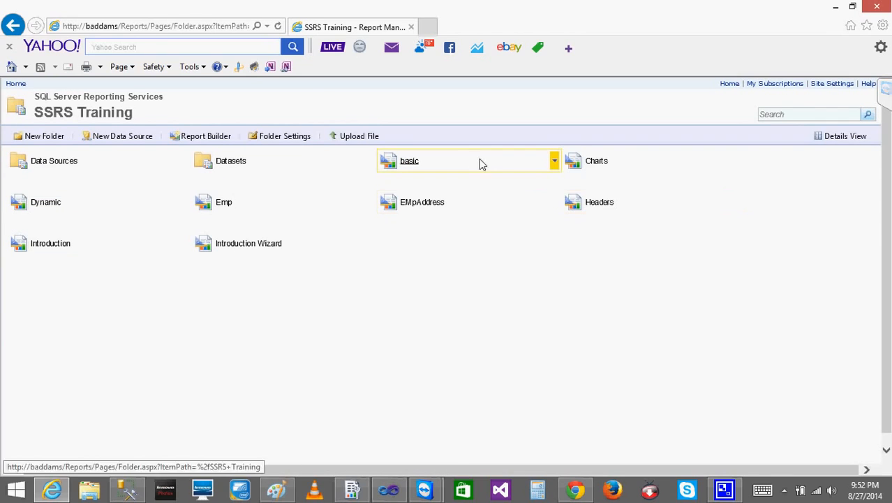
{"action": "left_click", "coordinate": [554, 162]}
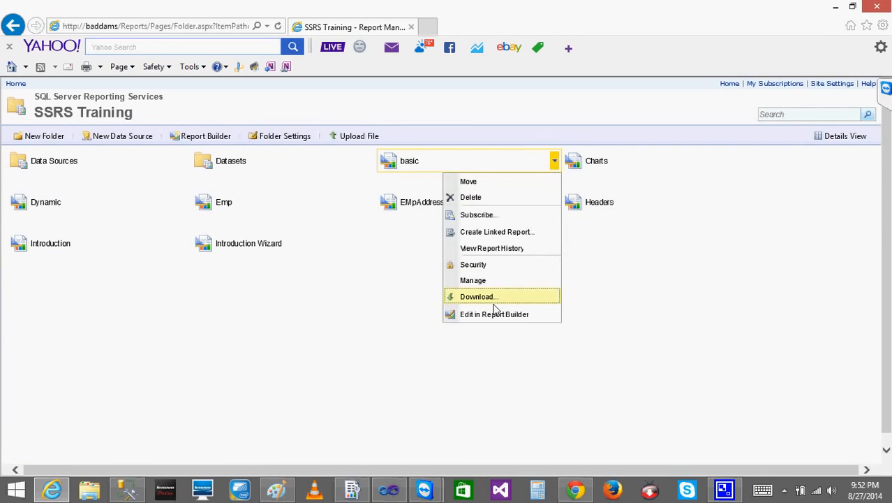
{"action": "left_click", "coordinate": [473, 288]}
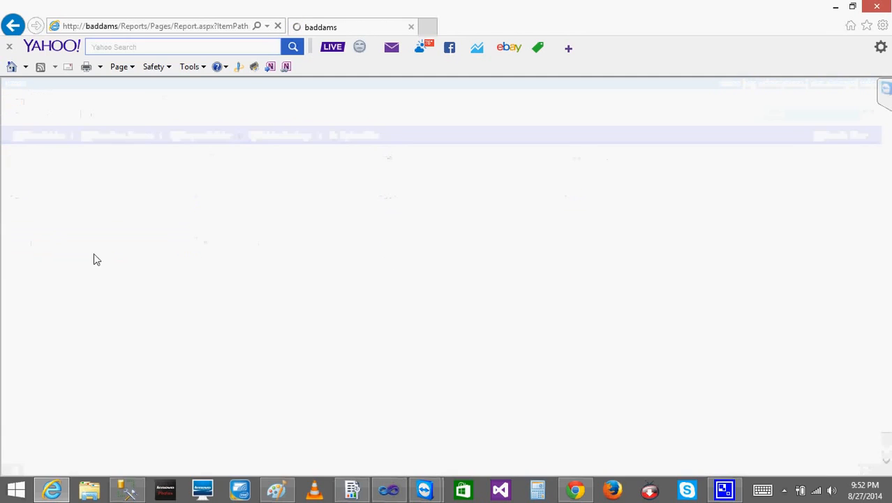
{"action": "left_click", "coordinate": [70, 245]}
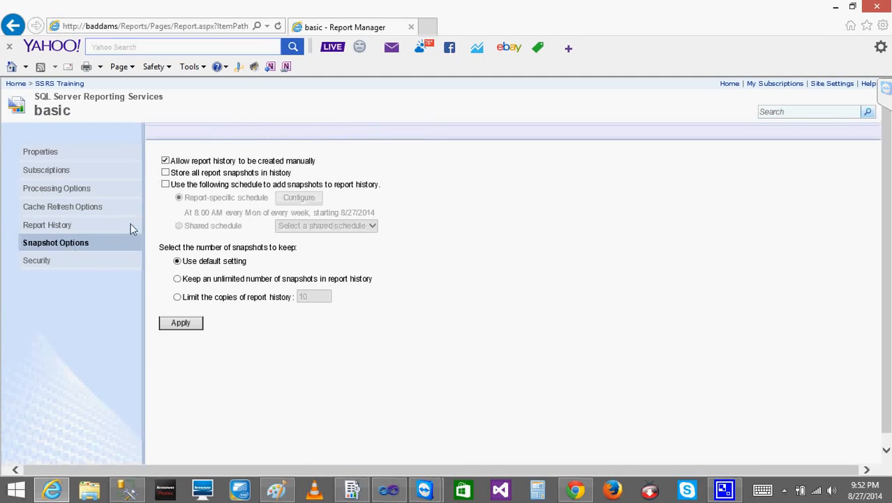
{"action": "left_click", "coordinate": [68, 83]}
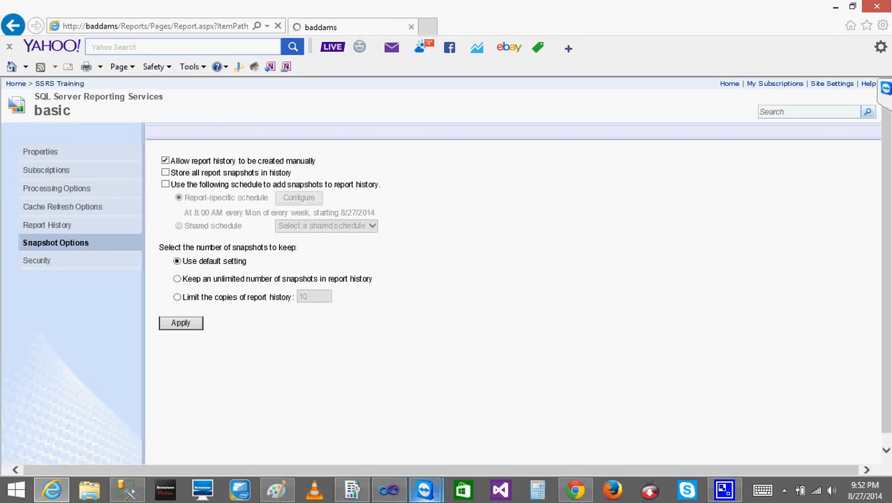
Switch to Visual Studio, check basic.rdl in design view for data sources and datasets, and go back to the browser
{"action": "left_click", "coordinate": [390, 490]}
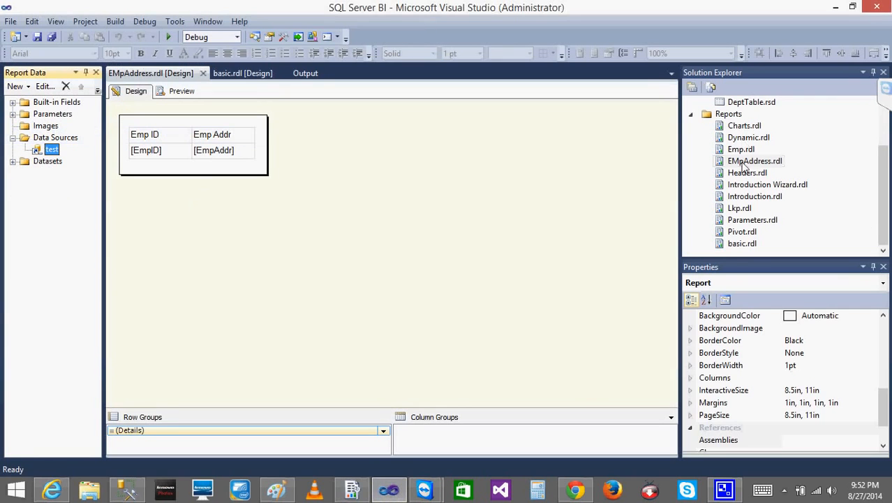
{"action": "left_click", "coordinate": [738, 244]}
{"action": "double_click", "coordinate": [738, 244]}
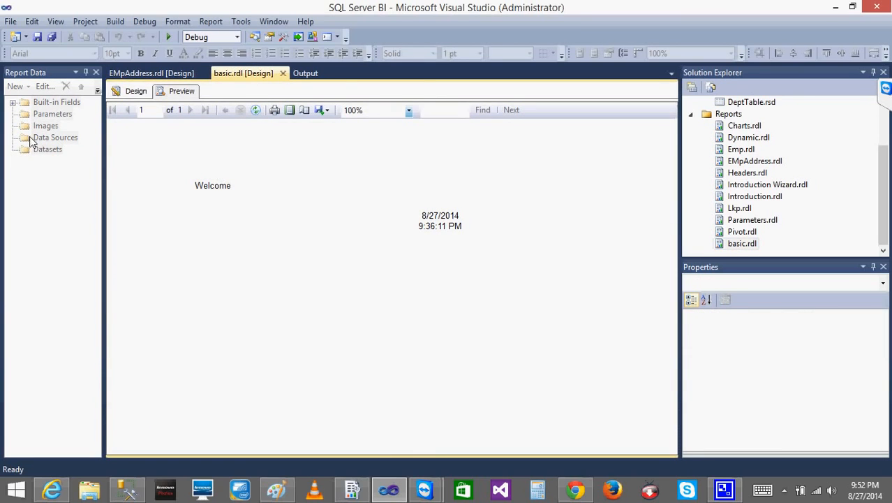
{"action": "left_click", "coordinate": [136, 92]}
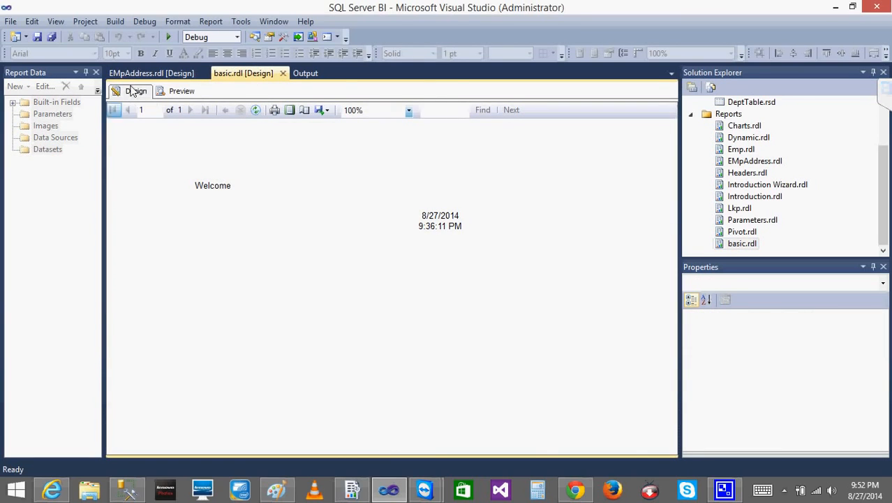
{"action": "left_click", "coordinate": [28, 152]}
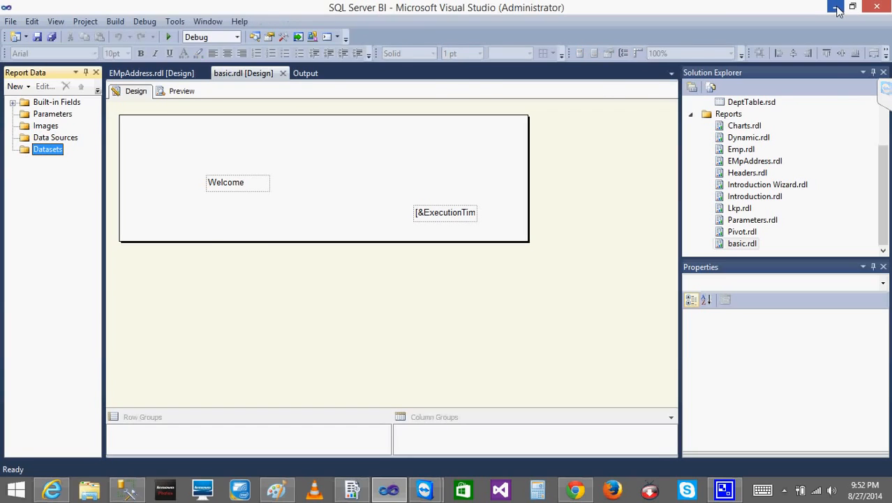
{"action": "left_click", "coordinate": [836, 7]}
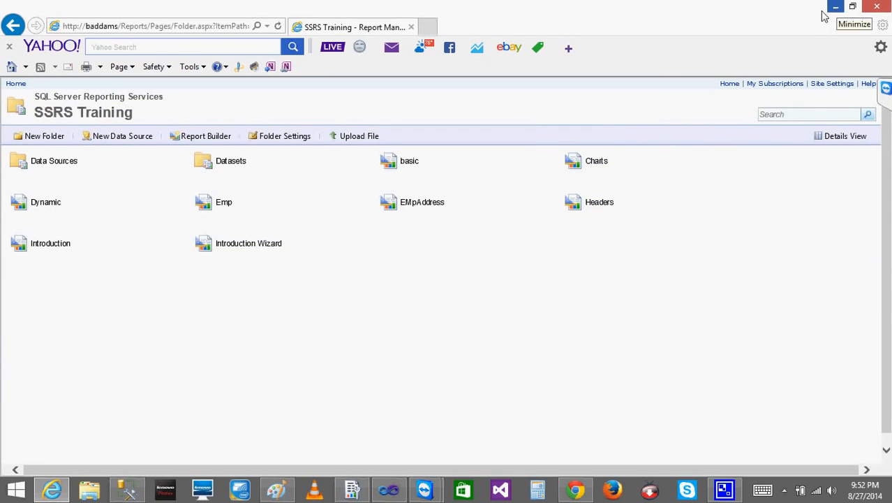
Open the management page of the EMpAddress report and review its snapshot options
{"action": "left_click", "coordinate": [553, 202]}
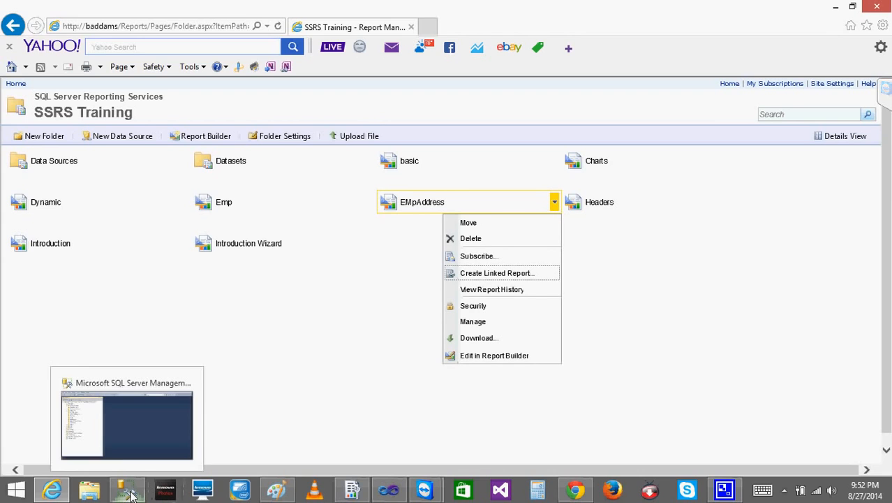
{"action": "left_click", "coordinate": [403, 253]}
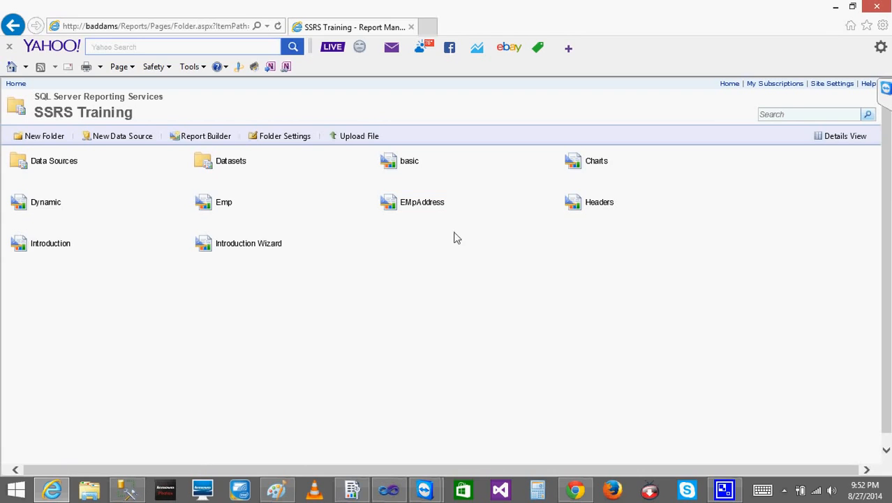
{"action": "left_click", "coordinate": [554, 203]}
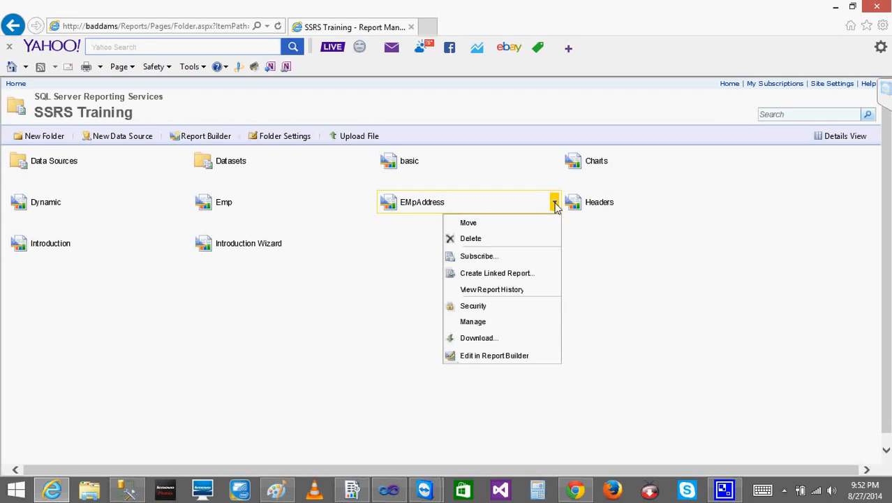
{"action": "left_click", "coordinate": [465, 322]}
{"action": "left_click", "coordinate": [68, 279]}
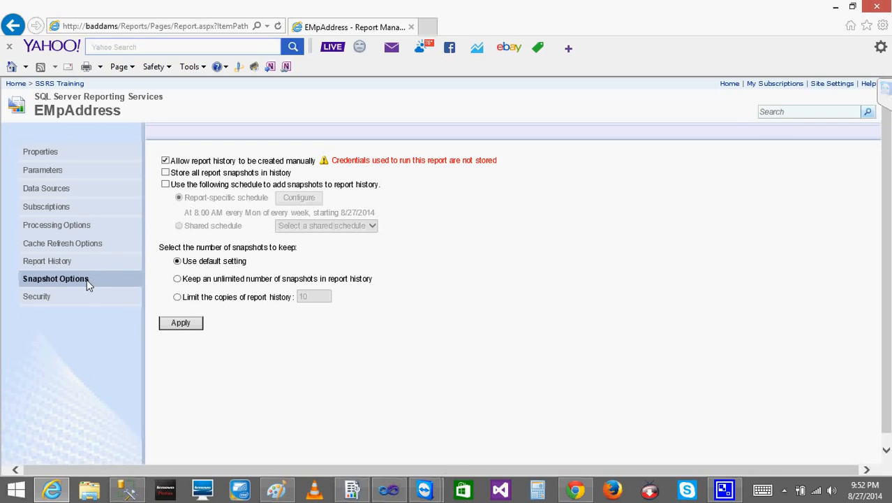
Check the security settings of the test data source in SSRS Training's Data Sources folder and return to that folder
{"action": "left_click", "coordinate": [48, 85]}
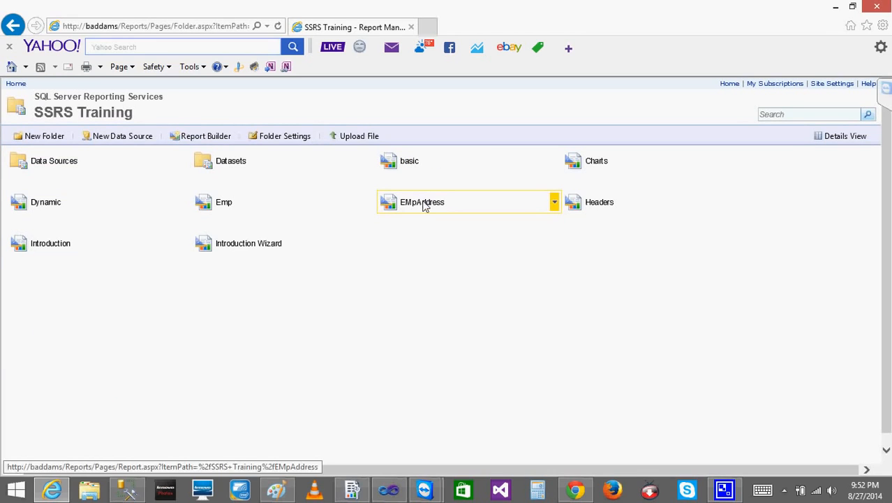
{"action": "left_click", "coordinate": [55, 162]}
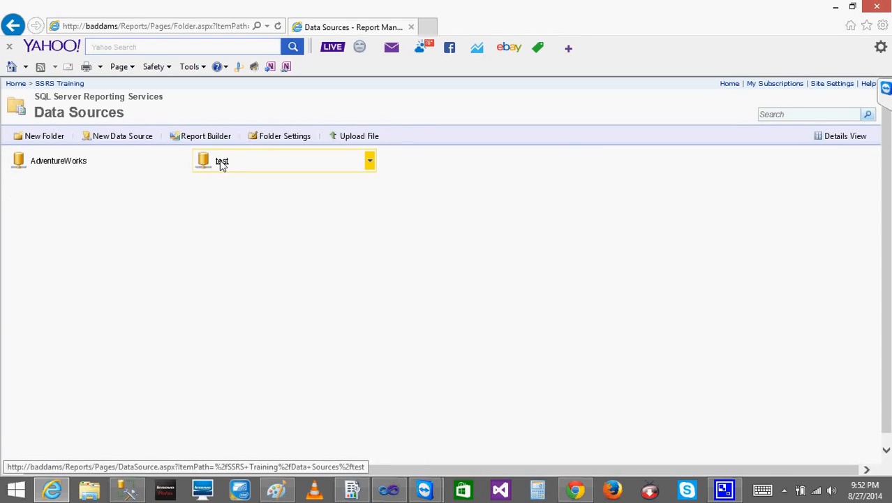
{"action": "left_click", "coordinate": [370, 161]}
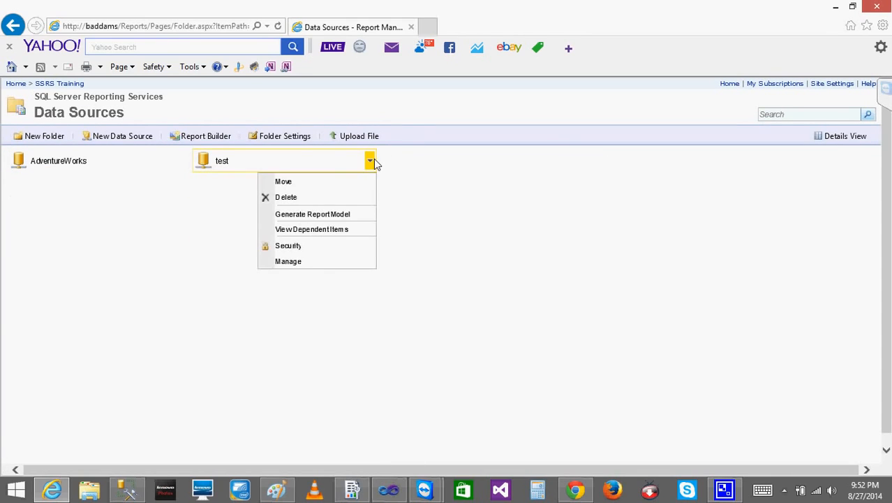
{"action": "left_click", "coordinate": [294, 246]}
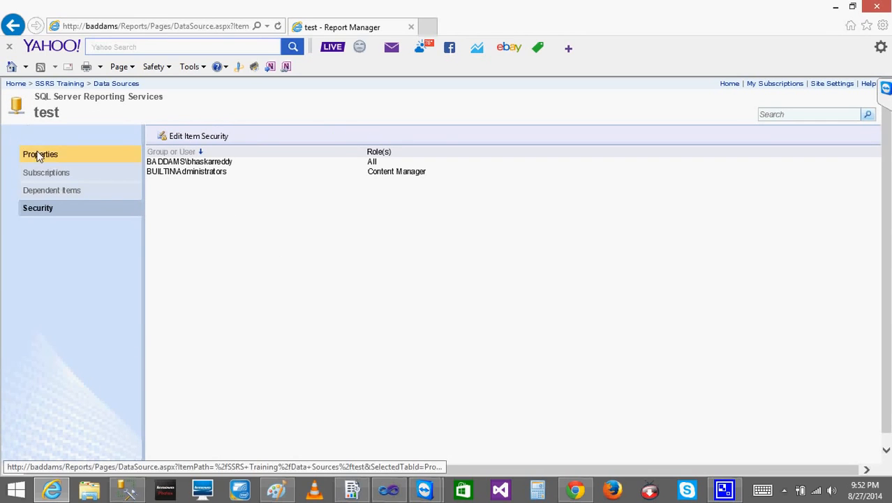
{"action": "left_click", "coordinate": [117, 85]}
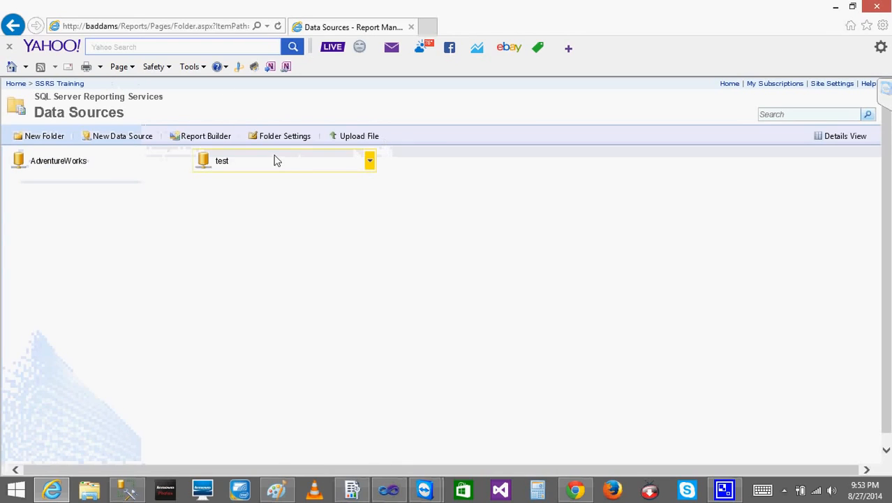
Set the test data source to use credentials stored securely in the report server and review its connection string
{"action": "left_click", "coordinate": [370, 162]}
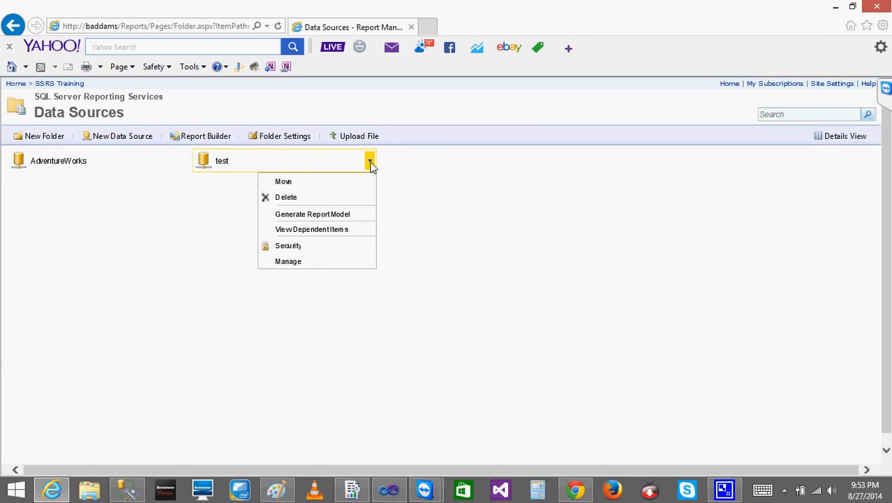
{"action": "left_click", "coordinate": [297, 262]}
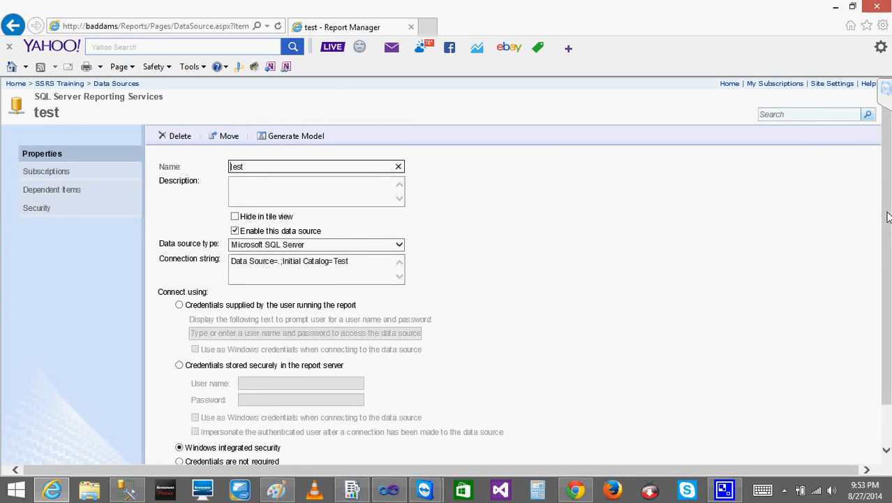
{"action": "scroll", "coordinate": [888, 217], "scroll_direction": "down", "scroll_amount": 1}
{"action": "left_click", "coordinate": [179, 319]}
{"action": "left_click", "coordinate": [279, 339]}
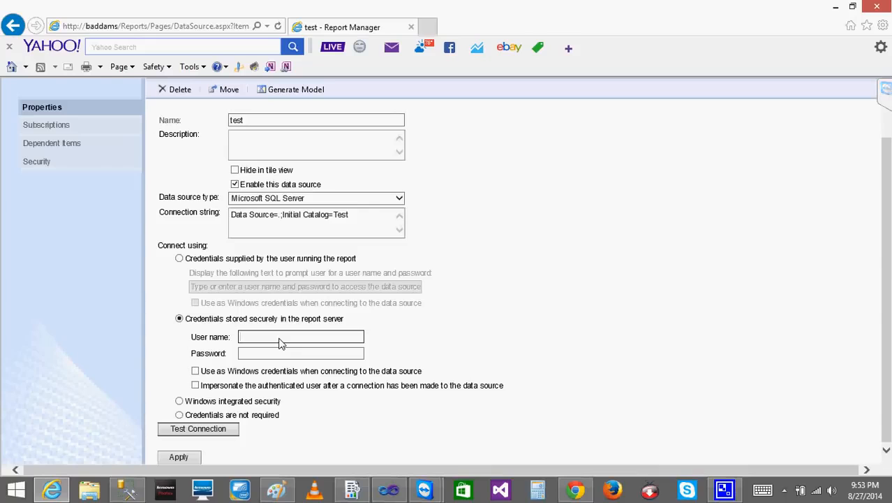
{"action": "left_click_drag", "start_coordinate": [368, 219], "coordinate": [184, 225]}
{"action": "left_click_drag", "start_coordinate": [362, 227], "coordinate": [334, 217]}
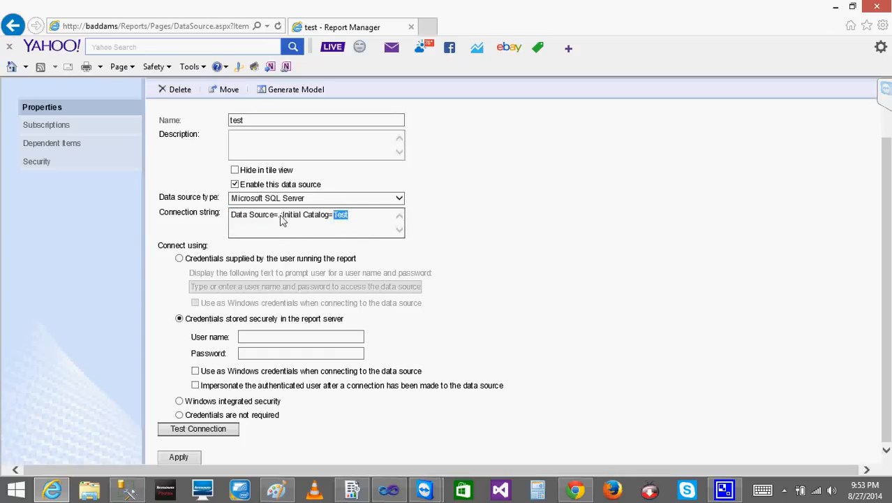
{"action": "left_click", "coordinate": [363, 218]}
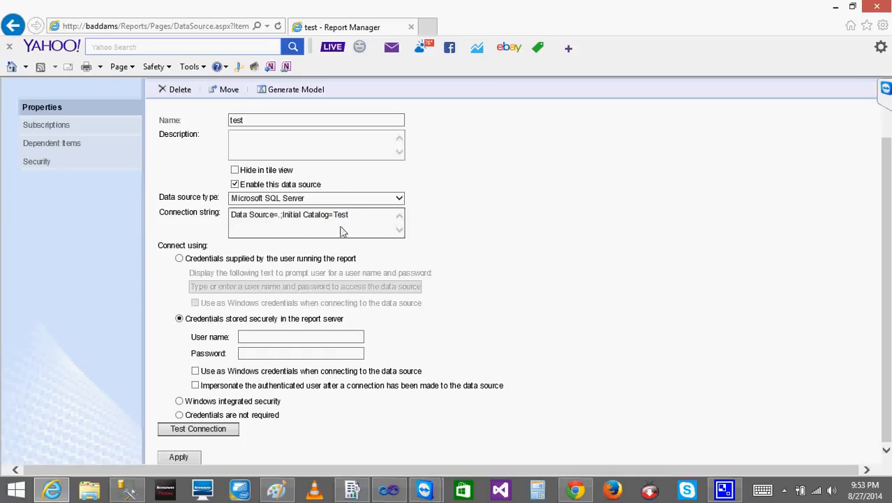
{"action": "left_click", "coordinate": [245, 337]}
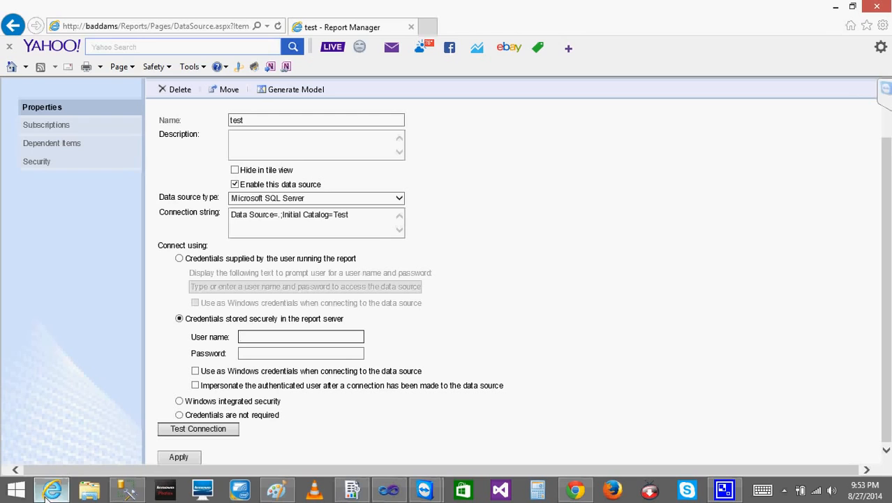
Switch to SQL Server Management Studio and copy the Windows account's login name from the server's security logins
{"action": "left_click", "coordinate": [125, 491]}
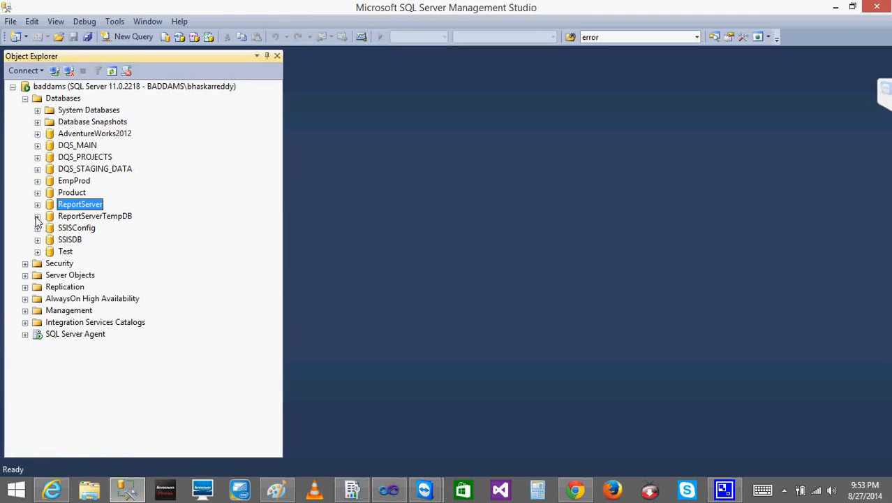
{"action": "left_click", "coordinate": [25, 264]}
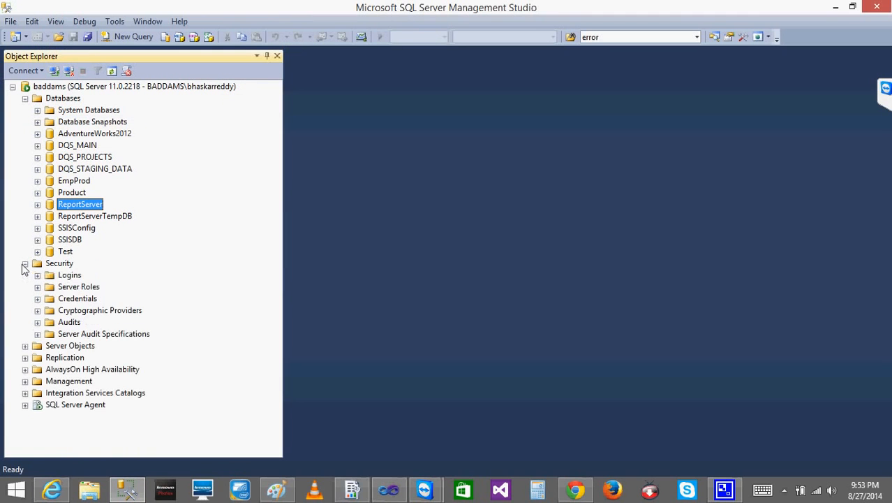
{"action": "left_click", "coordinate": [38, 275]}
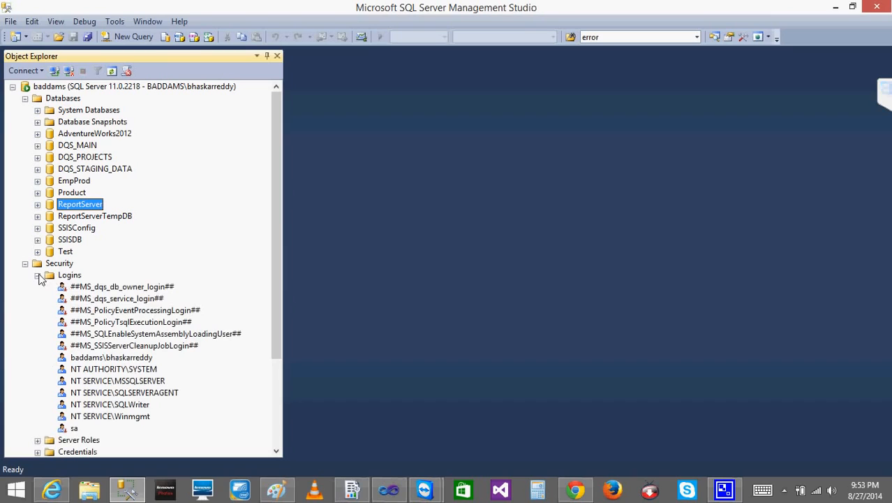
{"action": "left_click", "coordinate": [117, 362]}
{"action": "left_click", "coordinate": [117, 361]}
{"action": "key", "text": "ctrl+c"}
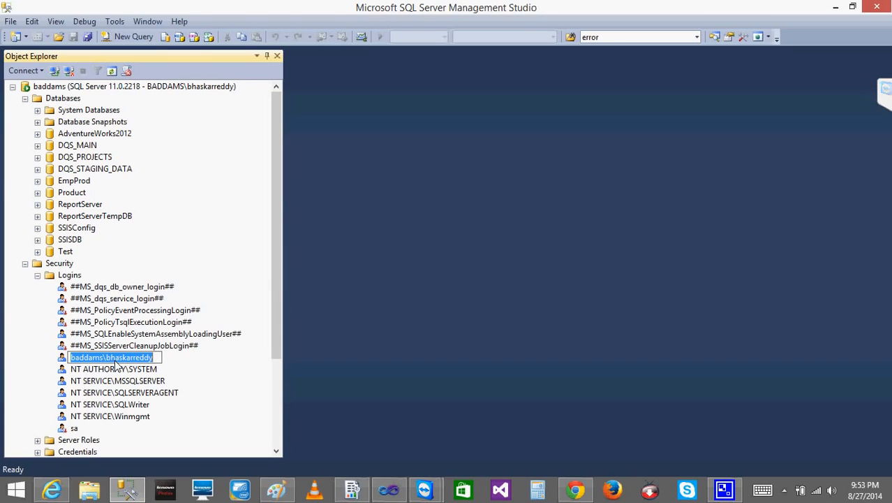
{"action": "left_click", "coordinate": [575, 491]}
{"action": "left_click", "coordinate": [576, 491]}
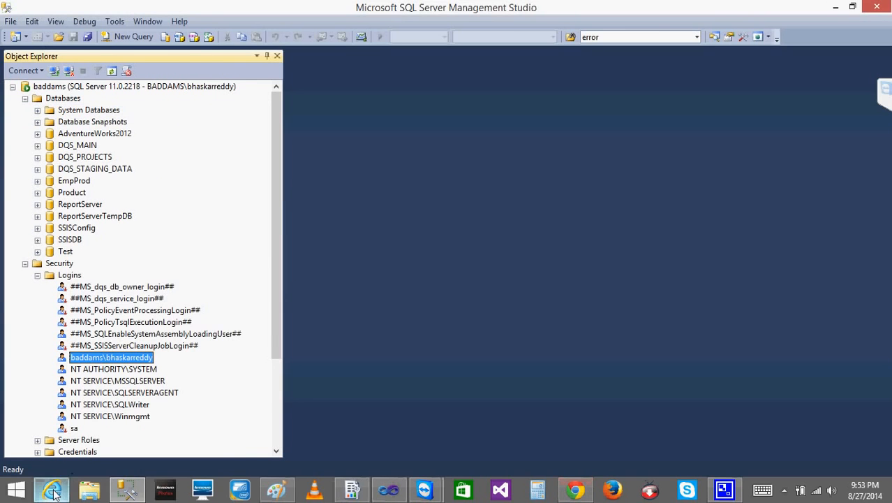
Back in the browser, fill in the stored user name with the copied login, enter the account password and test the connection
{"action": "left_click", "coordinate": [52, 490]}
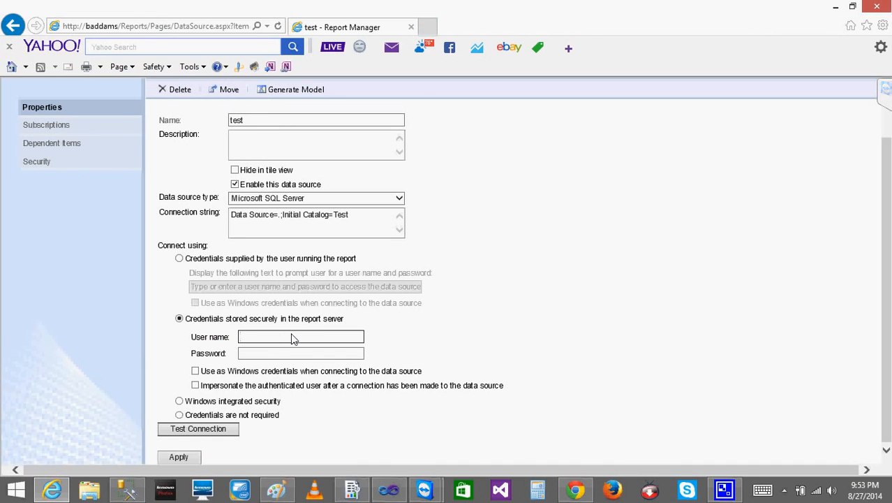
{"action": "key", "text": "ctrl+v"}
{"action": "left_click", "coordinate": [284, 354]}
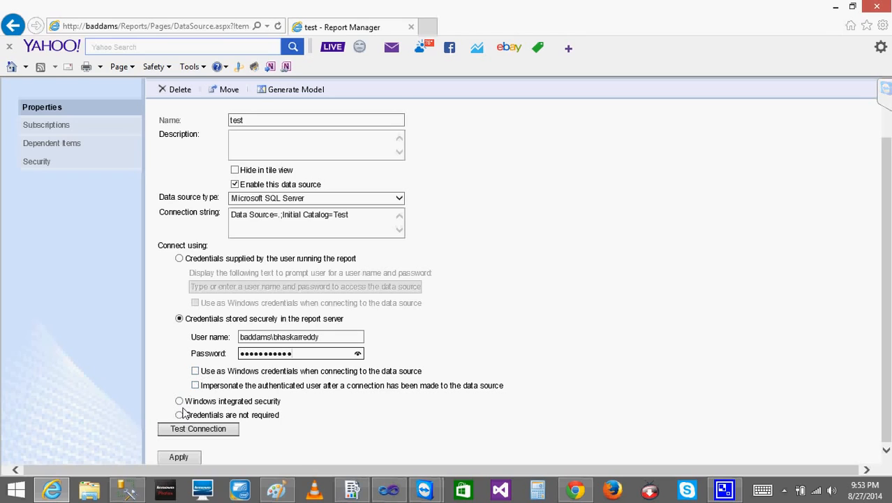
{"action": "left_click", "coordinate": [180, 430]}
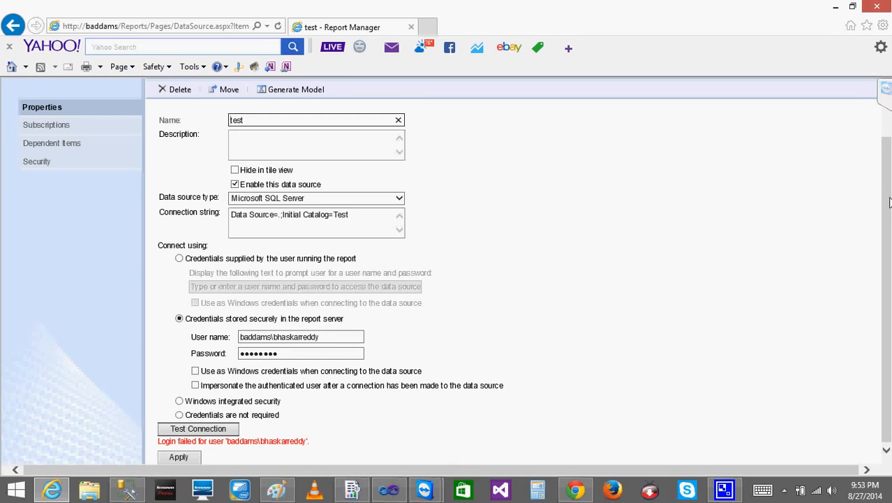
Enable impersonating the authenticated user after connection, re-enter the account password, test the connection and apply the data source settings
{"action": "left_click_drag", "start_coordinate": [887, 200], "coordinate": [887, 201]}
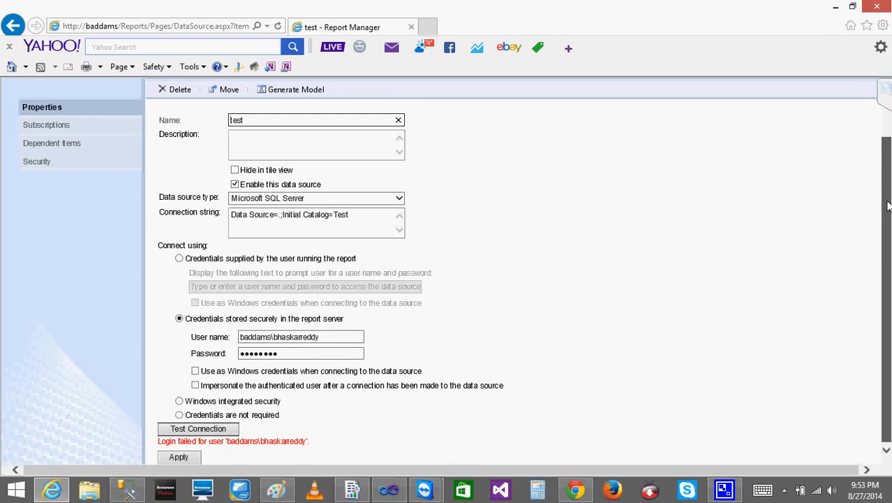
{"action": "left_click", "coordinate": [196, 386]}
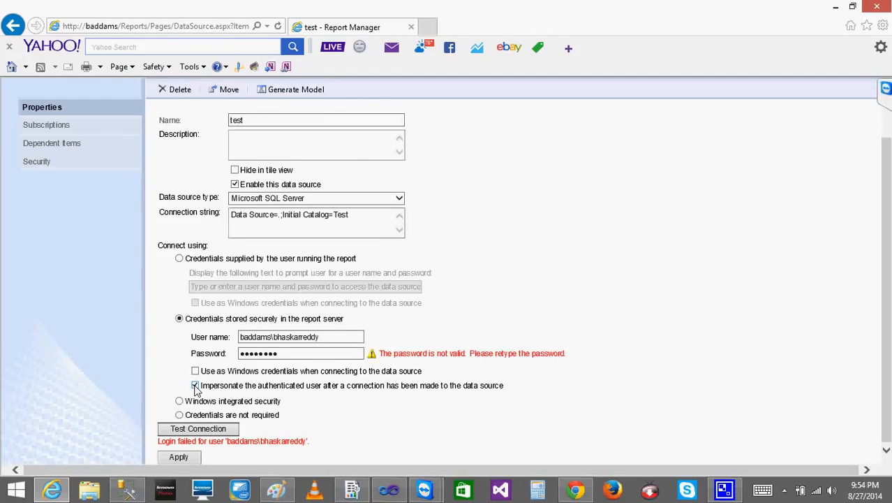
{"action": "double_click", "coordinate": [321, 357]}
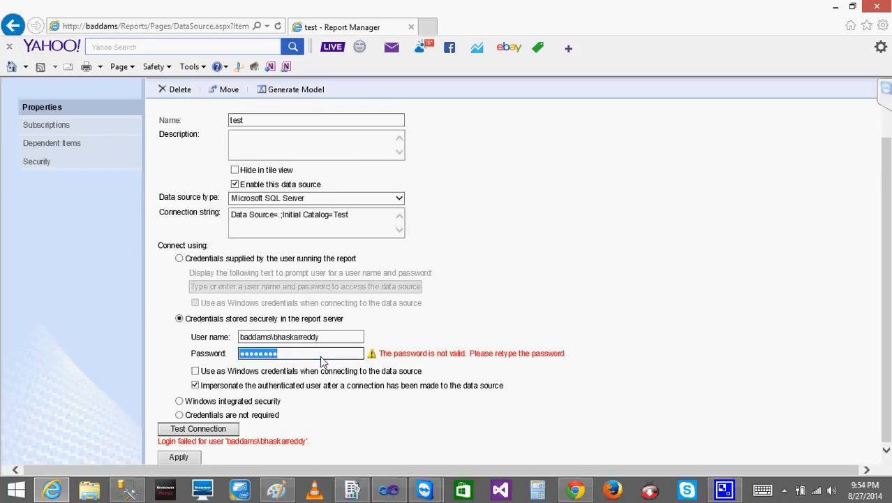
{"action": "key", "text": "BackSpace"}
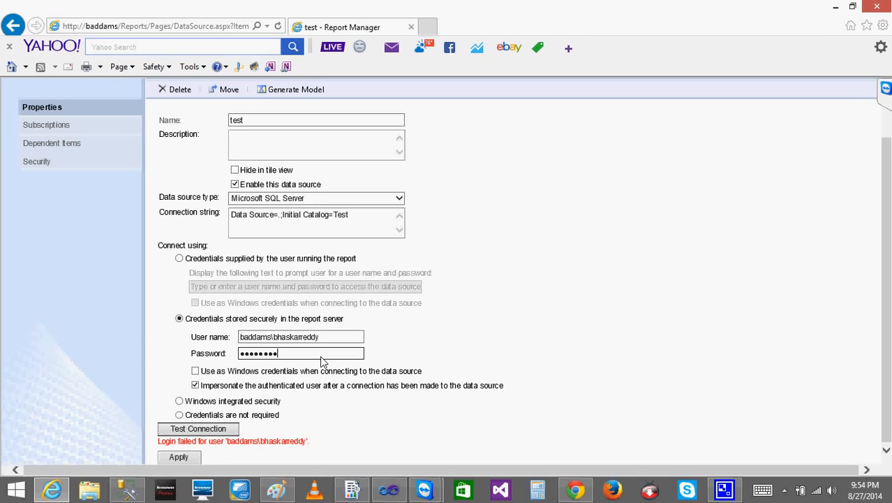
{"action": "left_click", "coordinate": [230, 429]}
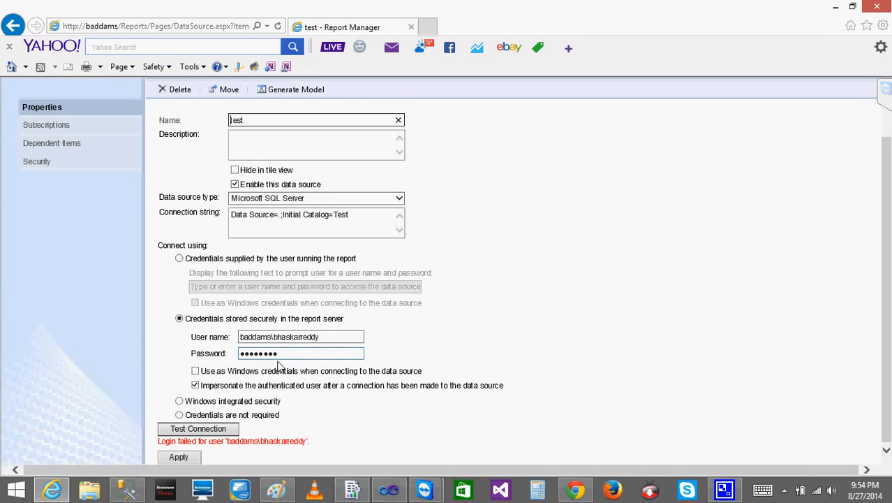
{"action": "left_click", "coordinate": [178, 456]}
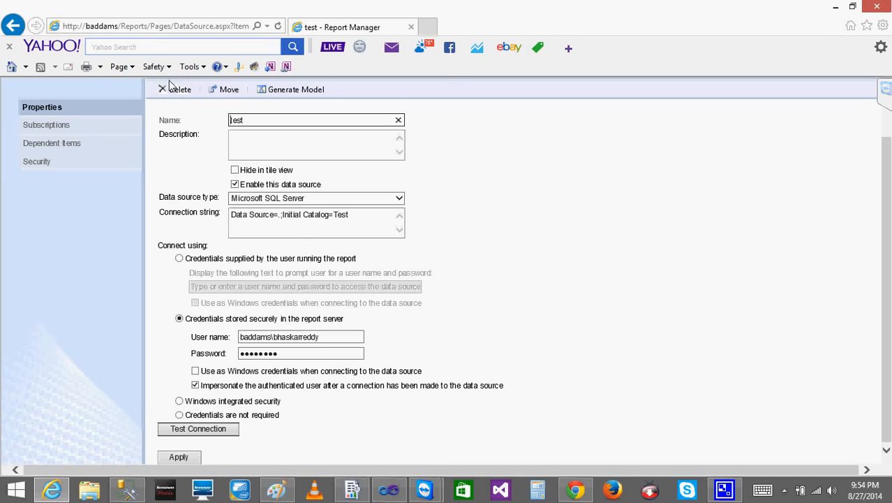
Return to the SSRS Training folder and check the snapshot options in the EMpAddress report's management settings
{"action": "scroll", "coordinate": [888, 131], "scroll_direction": "up", "scroll_amount": 1}
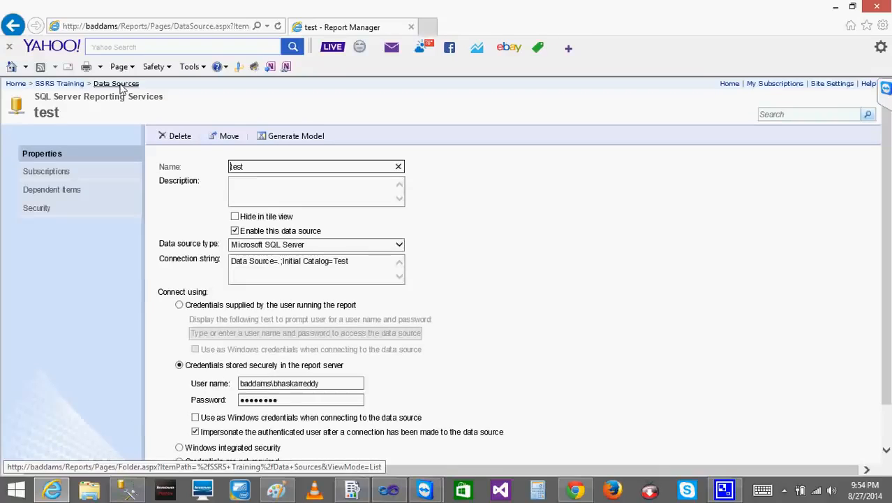
{"action": "left_click", "coordinate": [78, 84]}
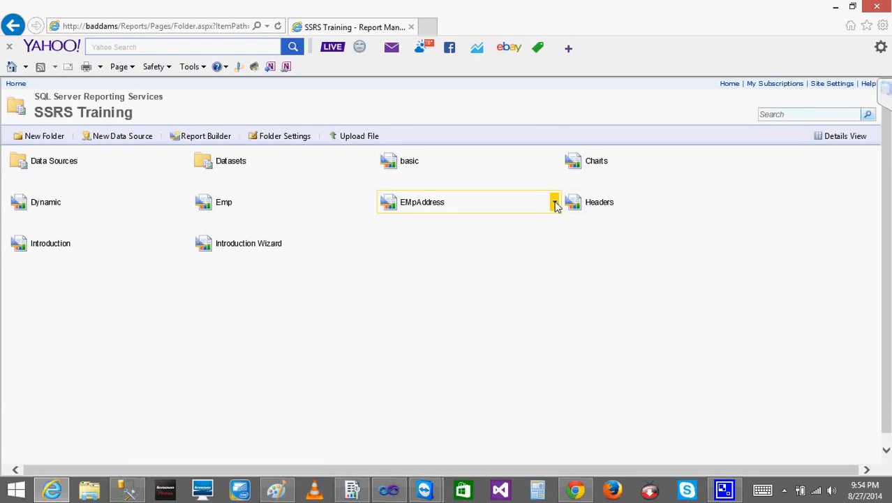
{"action": "left_click", "coordinate": [555, 202]}
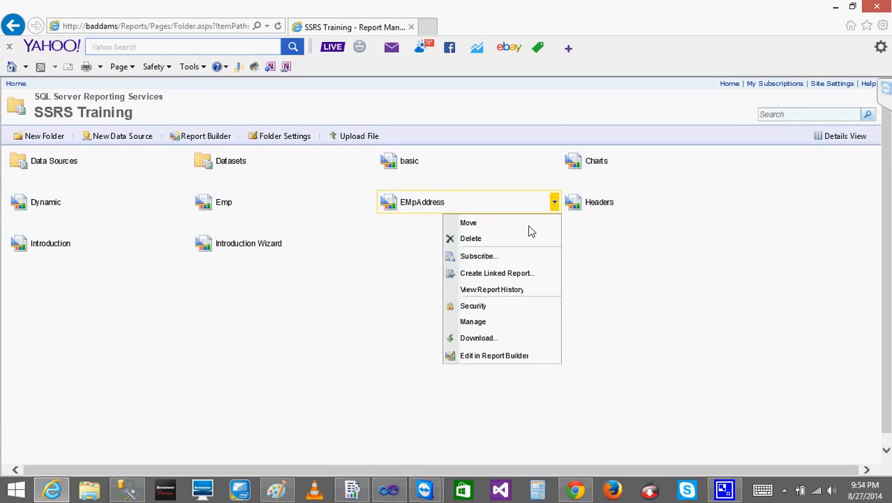
{"action": "left_click", "coordinate": [472, 322]}
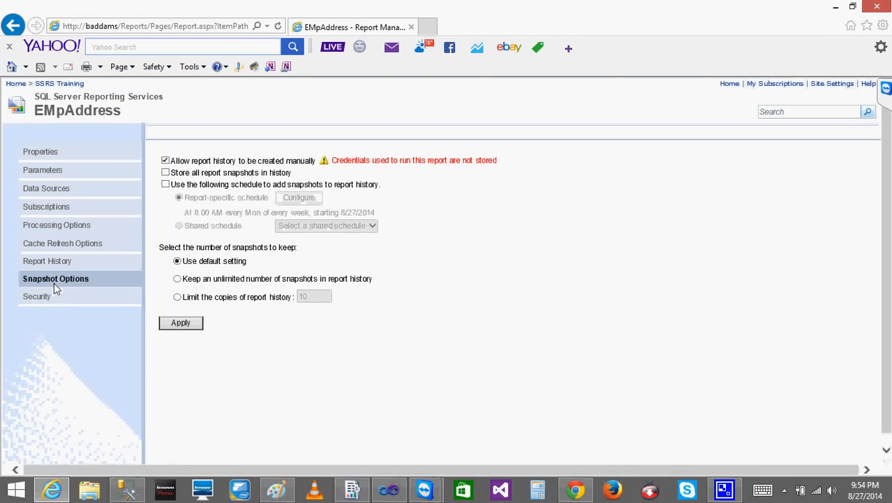
Reopen the test data source from SSRS Training's Data Sources folder and review its stored credential settings
{"action": "left_click", "coordinate": [62, 83]}
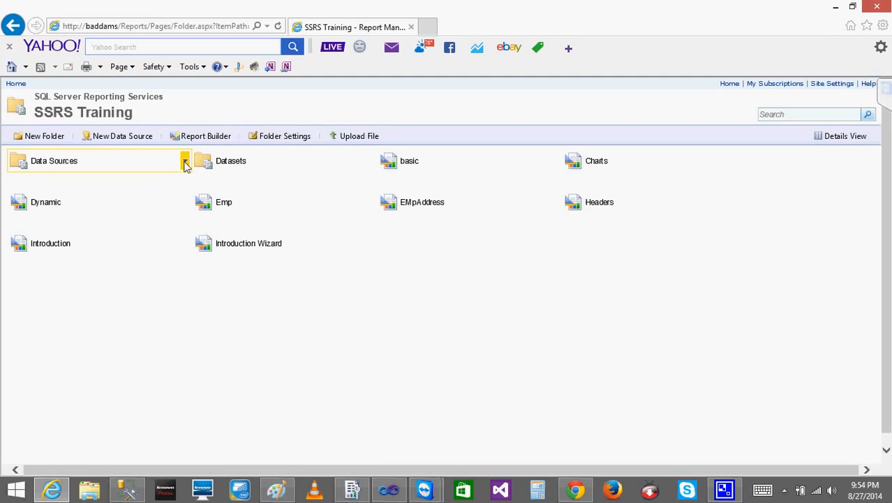
{"action": "left_click", "coordinate": [185, 162]}
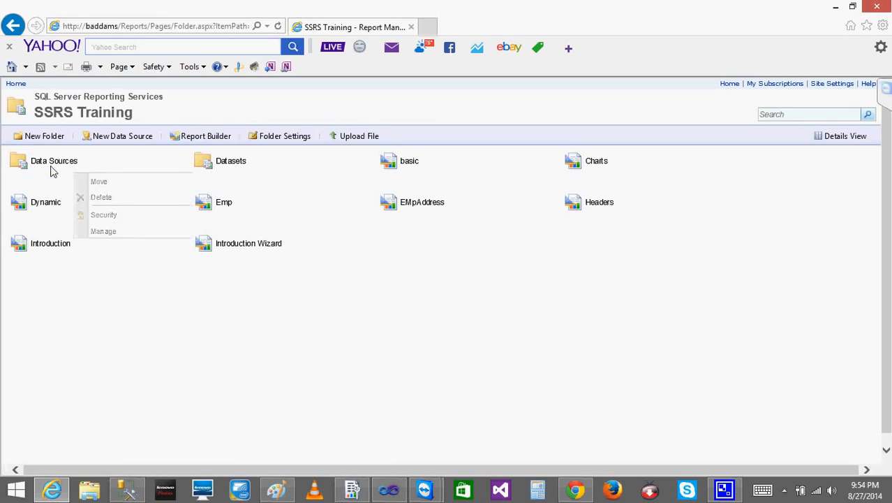
{"action": "left_click", "coordinate": [52, 167]}
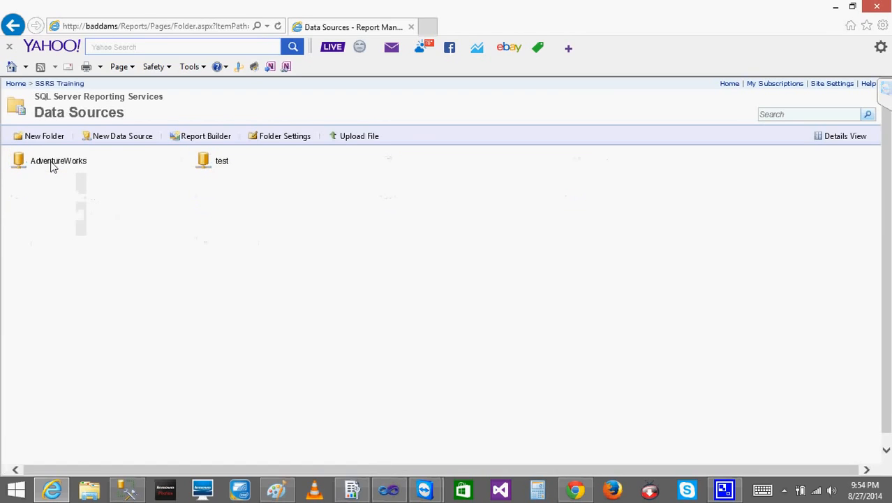
{"action": "left_click", "coordinate": [372, 164]}
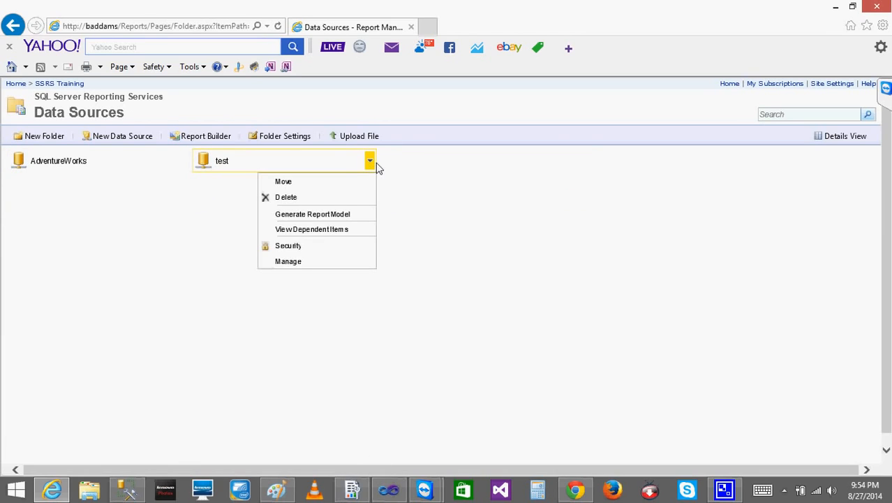
{"action": "left_click", "coordinate": [298, 261]}
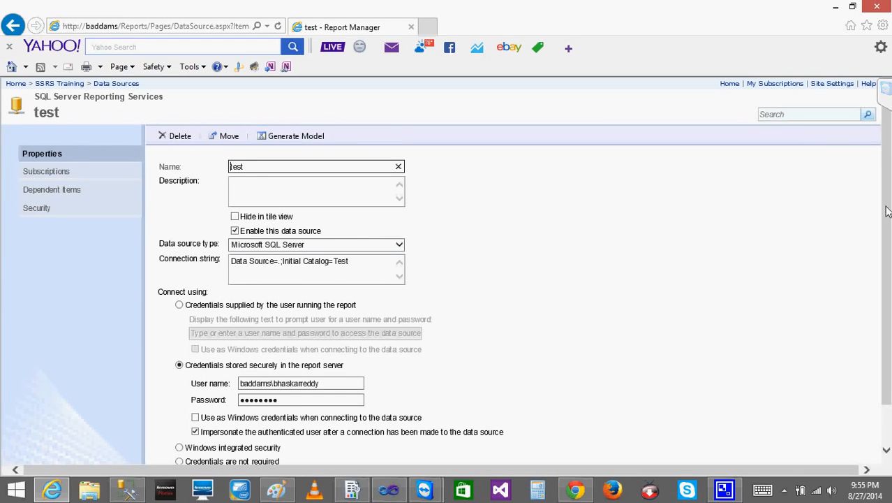
{"action": "scroll", "coordinate": [887, 208], "scroll_direction": "down", "scroll_amount": 1}
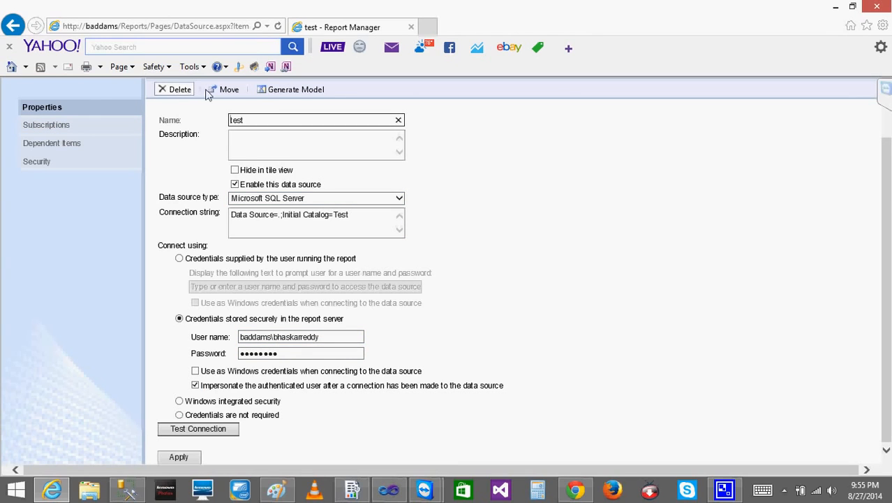
{"action": "scroll", "coordinate": [278, 168], "scroll_direction": "up", "scroll_amount": 2}
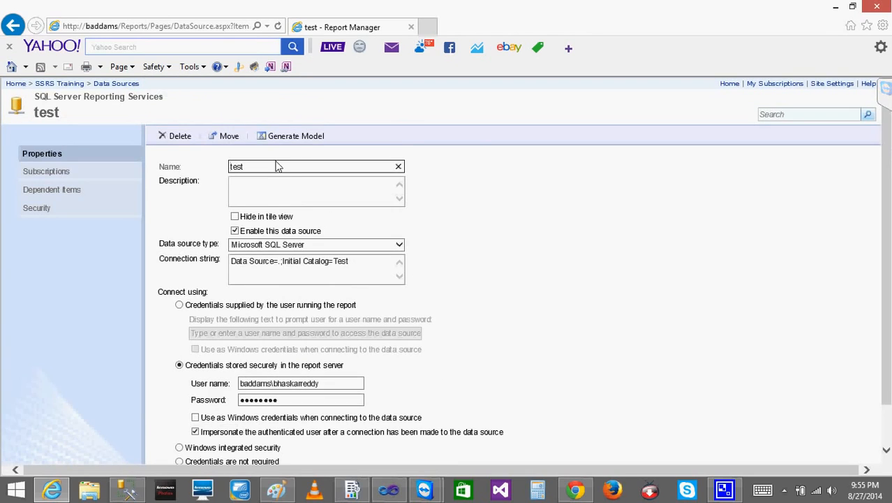
Run the EMpAddress report from the SSRS Training folder with Emp Id 1, then return to the folder
{"action": "left_click", "coordinate": [117, 83]}
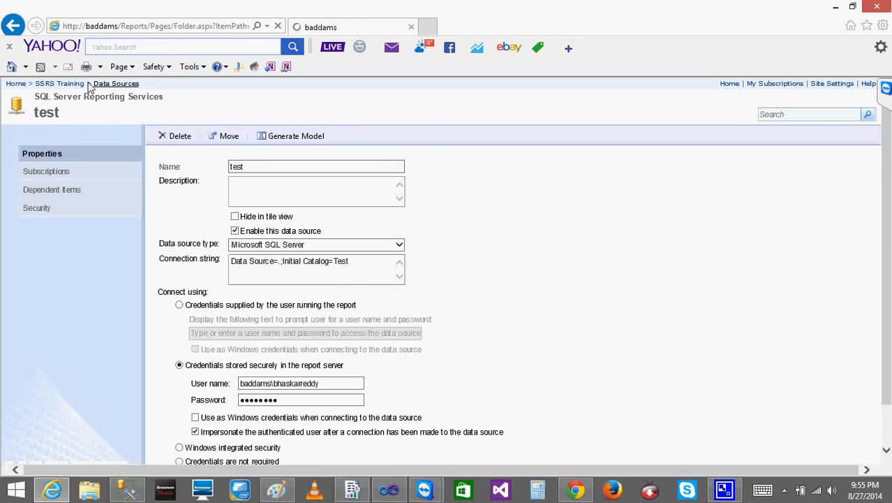
{"action": "left_click", "coordinate": [70, 84]}
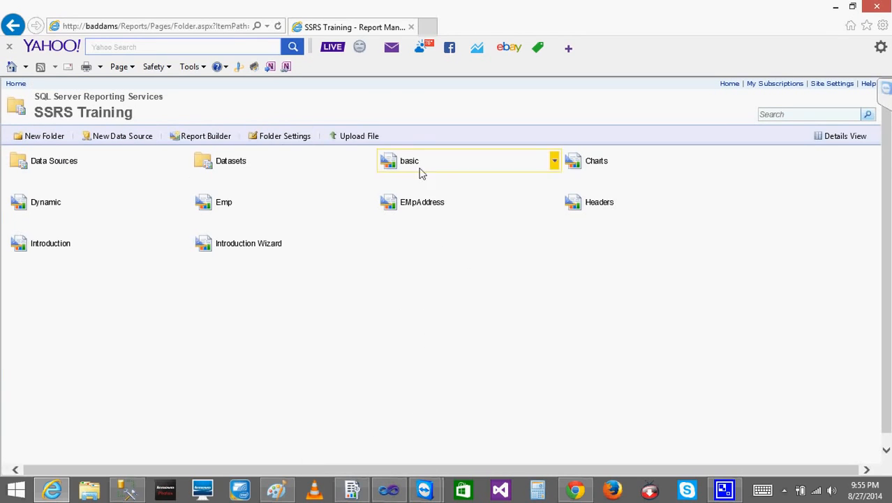
{"action": "left_click", "coordinate": [441, 204]}
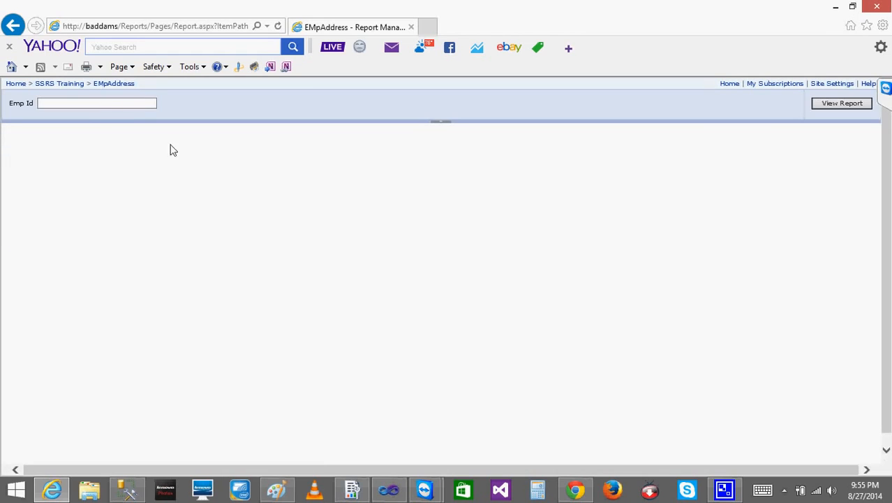
{"action": "left_click", "coordinate": [114, 103]}
{"action": "type", "text": "`"}
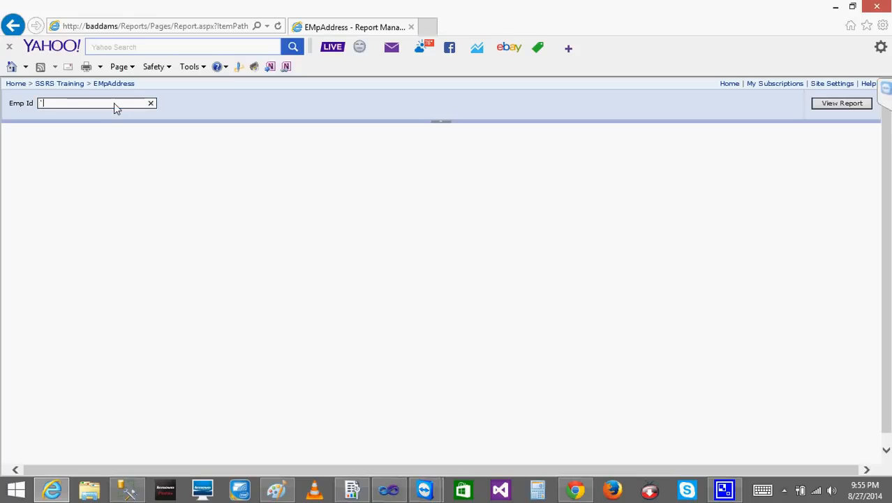
{"action": "key", "text": "BackSpace"}
{"action": "type", "text": "1"}
{"action": "left_click", "coordinate": [838, 104]}
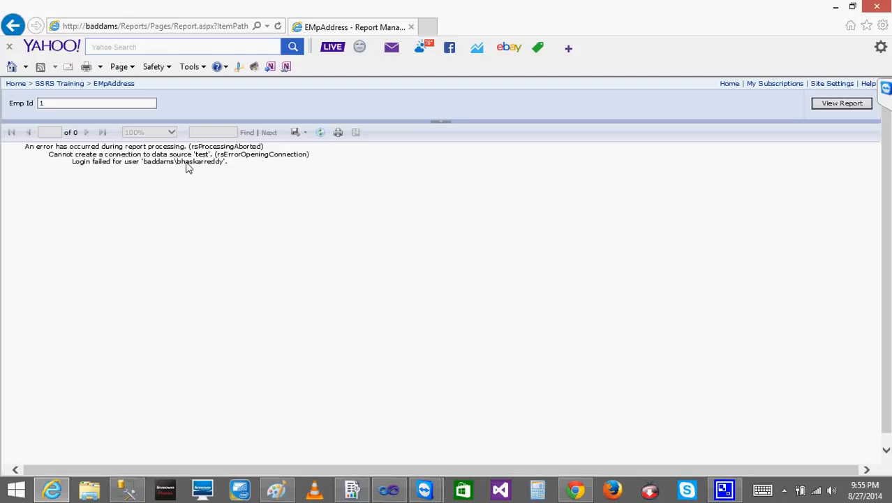
{"action": "left_click", "coordinate": [44, 83]}
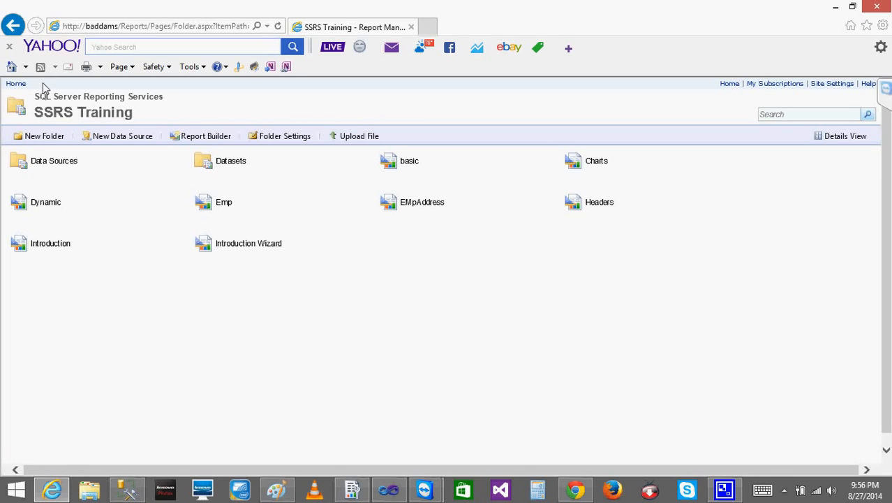
{"action": "mouse_move", "coordinate": [444, 196]}
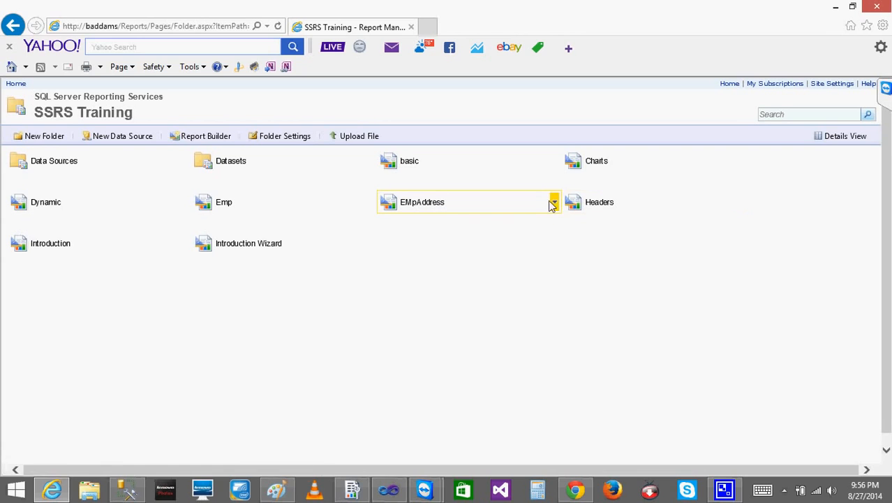
{"action": "left_click", "coordinate": [422, 202]}
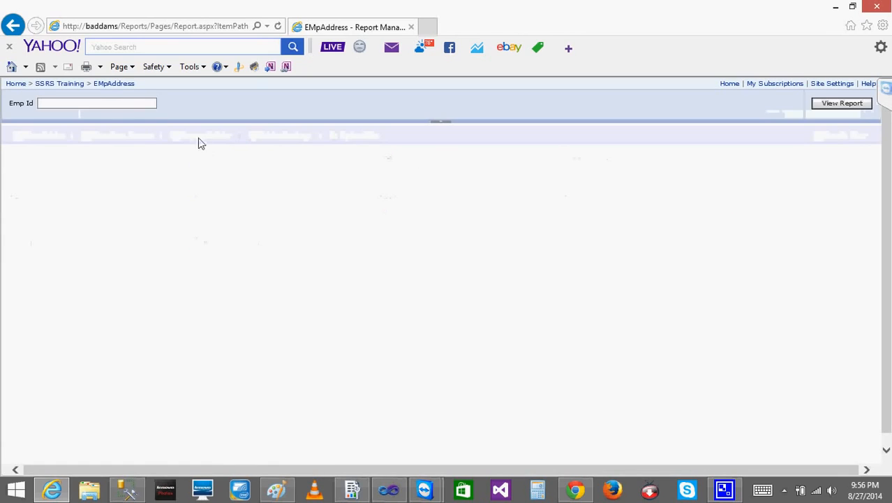
{"action": "left_click", "coordinate": [63, 102]}
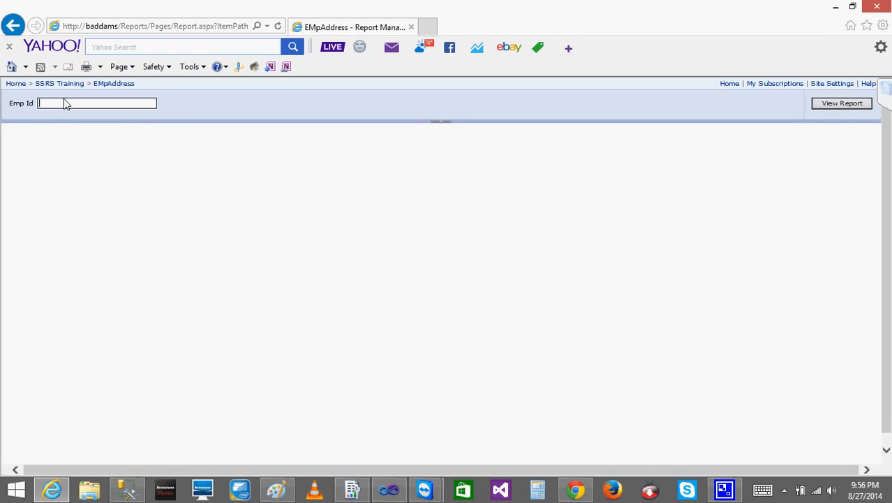
{"action": "type", "text": "1"}
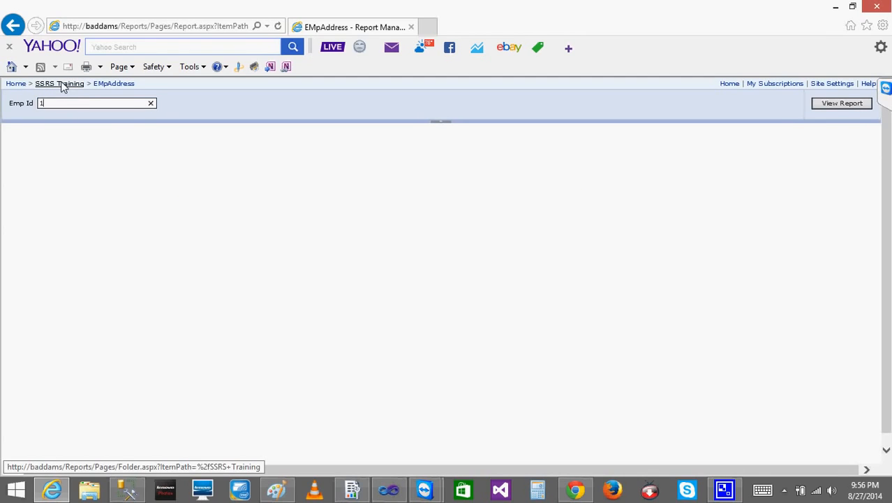
{"action": "left_click", "coordinate": [61, 83]}
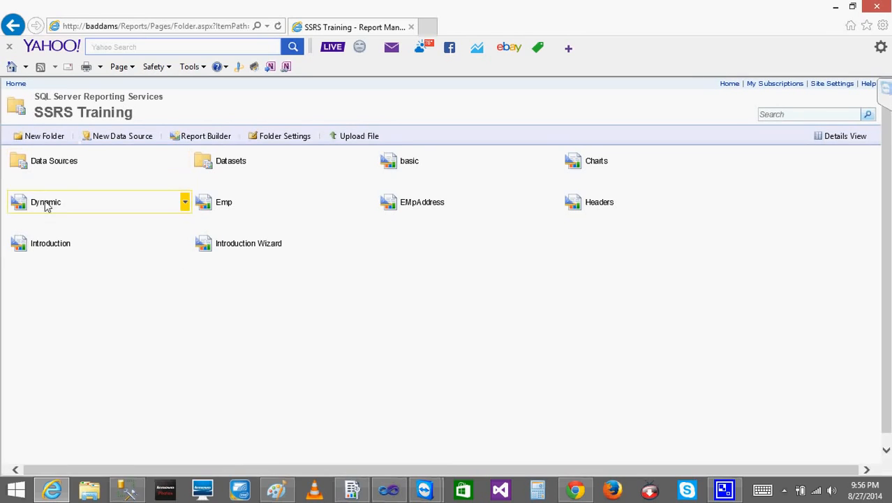
Switch to SQL Server Management Studio and review the logins in the server's Security folder, leaving the folder collapsed
{"action": "left_click", "coordinate": [128, 490]}
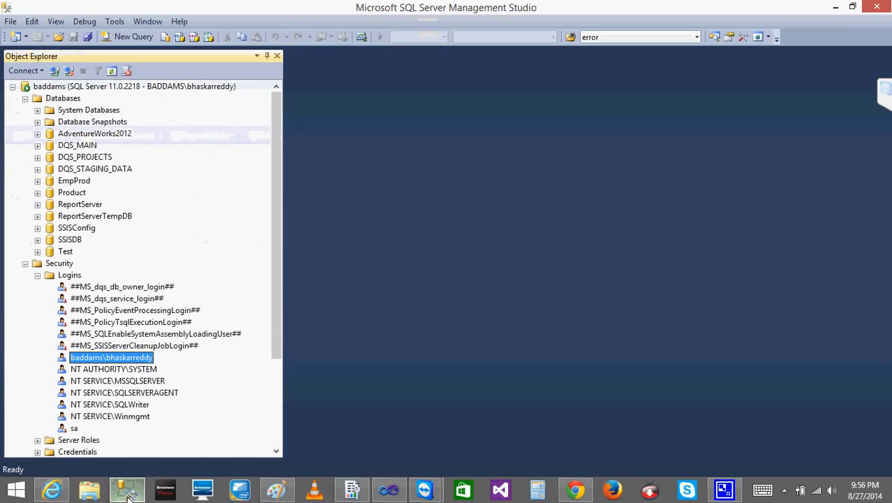
{"action": "left_click", "coordinate": [25, 263]}
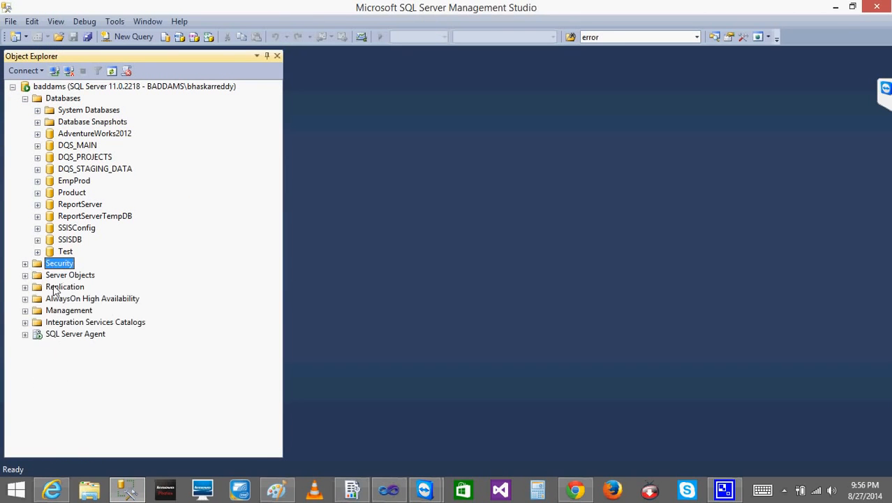
{"action": "left_click", "coordinate": [26, 264]}
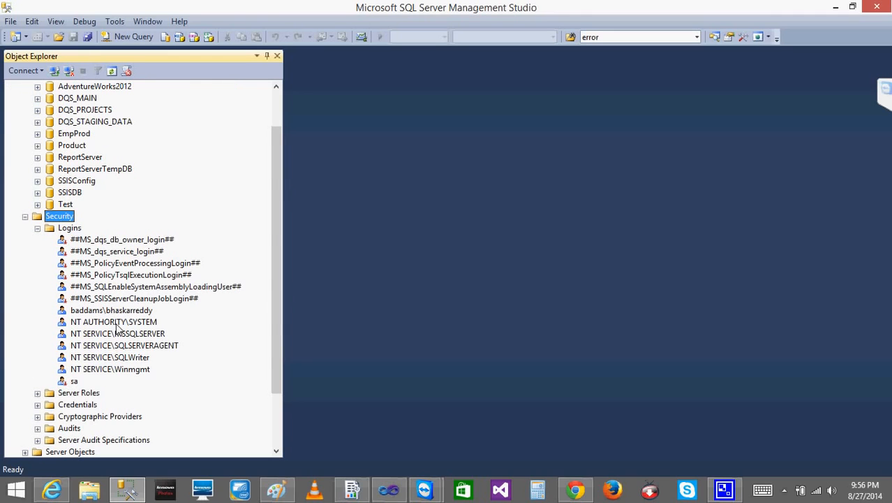
{"action": "left_click", "coordinate": [25, 216]}
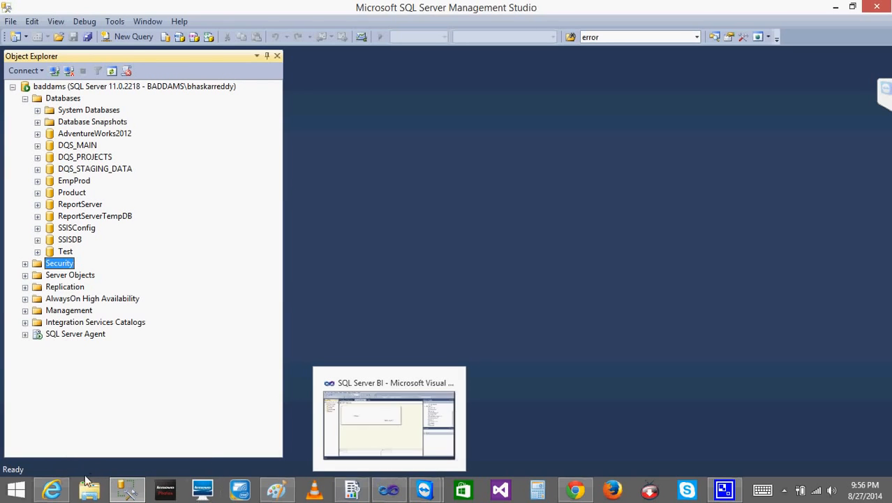
Switch back to the browser and open the management properties of the EMpAddress report
{"action": "left_click", "coordinate": [53, 490]}
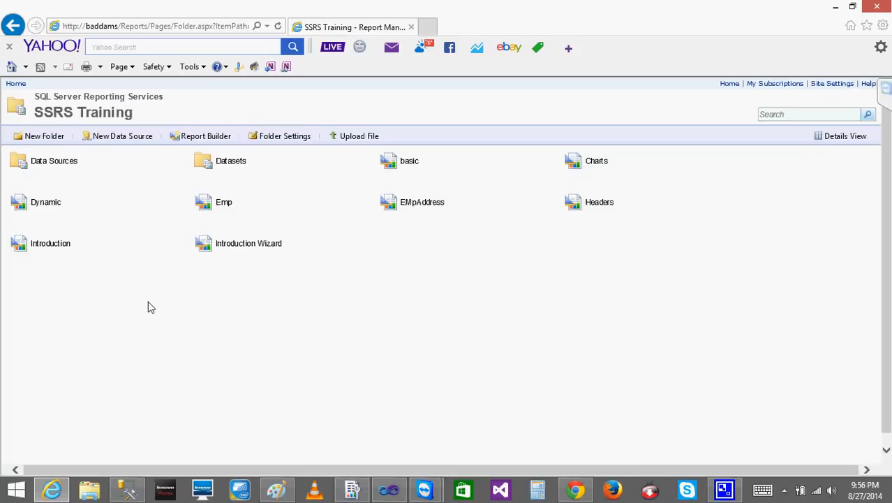
{"action": "mouse_move", "coordinate": [476, 202]}
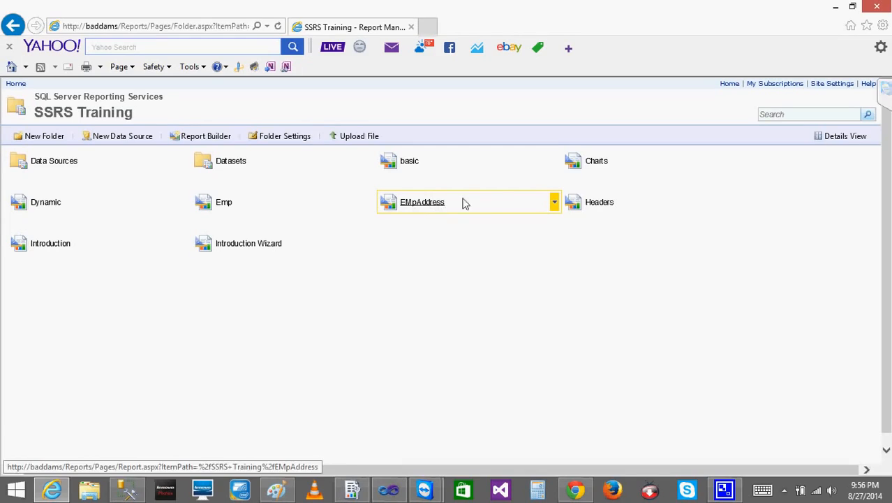
{"action": "left_click", "coordinate": [555, 203]}
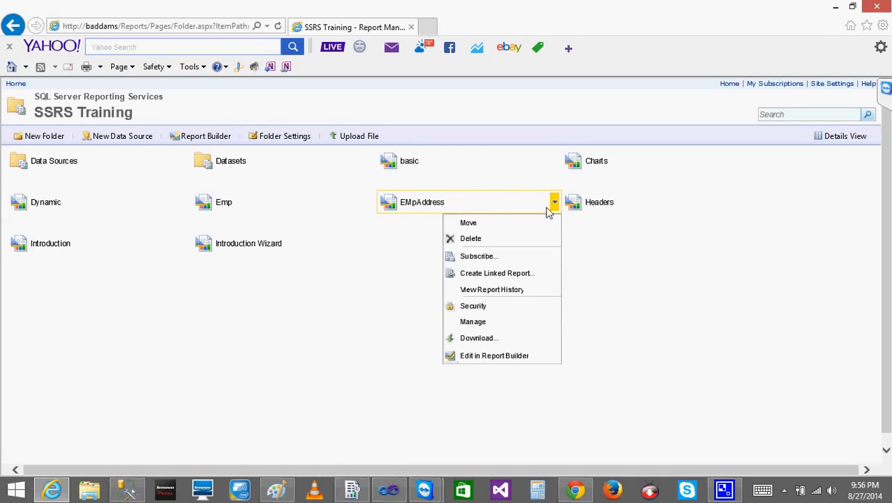
{"action": "left_click", "coordinate": [477, 323]}
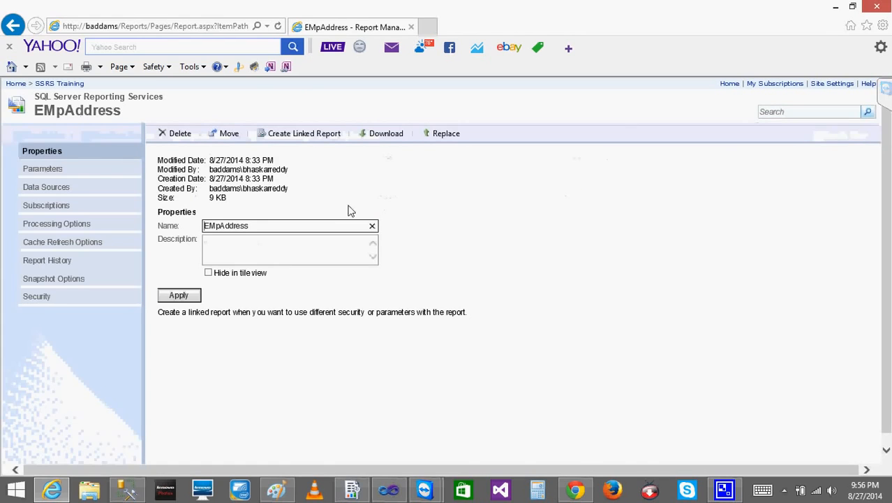
Reopen the EMpAddress report's management from the SSRS Training folder and review its snapshot options
{"action": "left_click", "coordinate": [13, 25]}
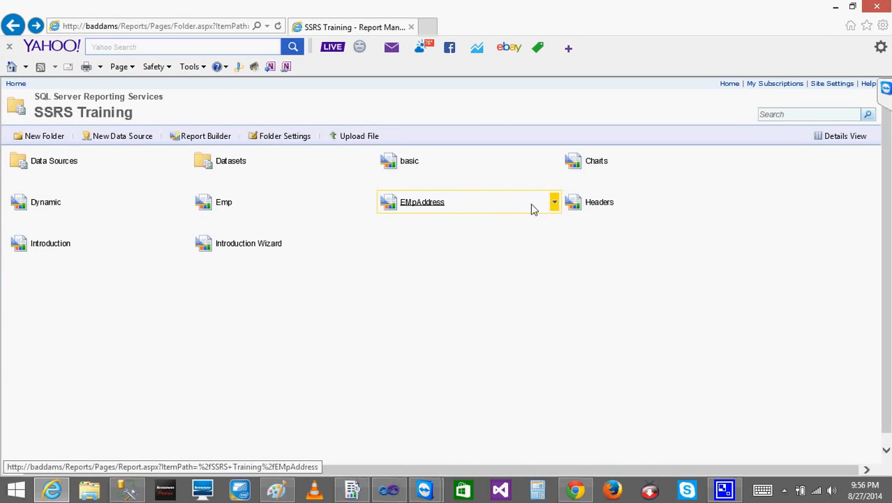
{"action": "left_click", "coordinate": [555, 202]}
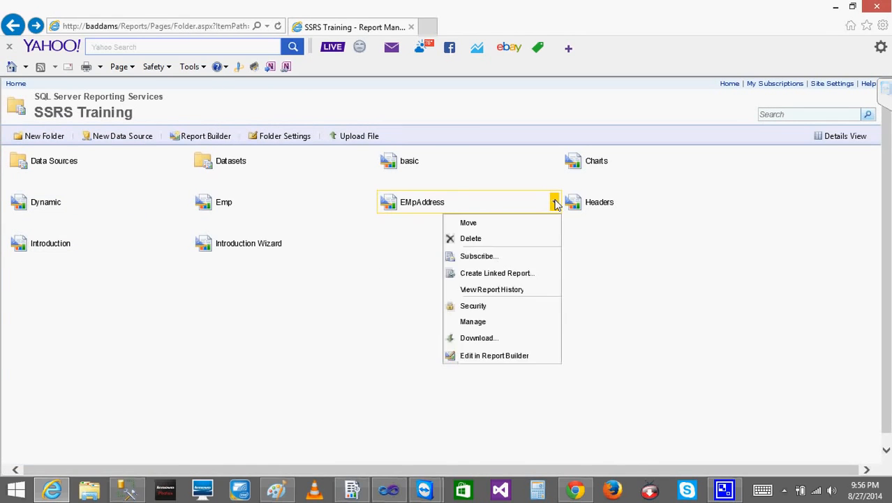
{"action": "left_click", "coordinate": [476, 324]}
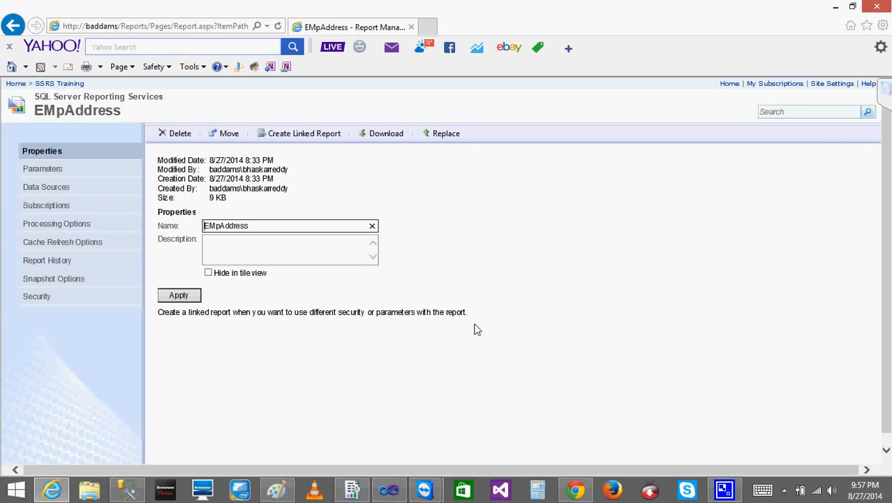
{"action": "left_click", "coordinate": [57, 278]}
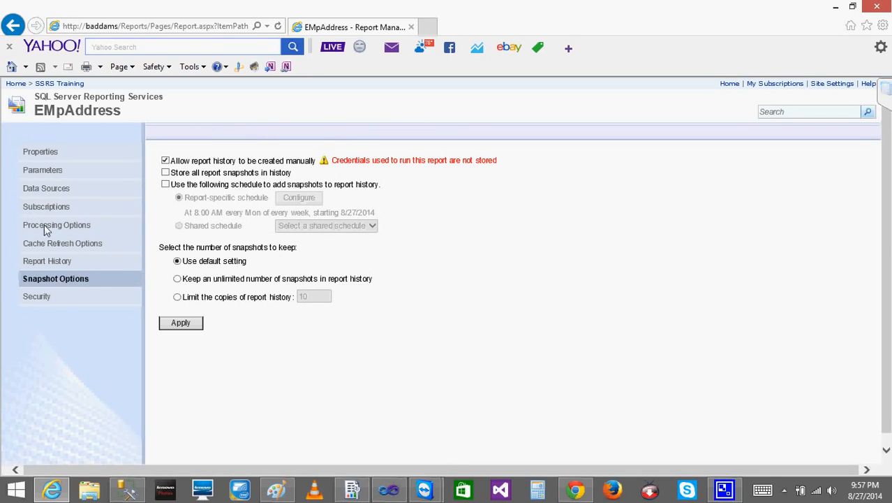
Reopen EMpAddress's management from the SSRS Training folder and switch its test data source to a custom Microsoft SQL Server data source
{"action": "left_click", "coordinate": [55, 84]}
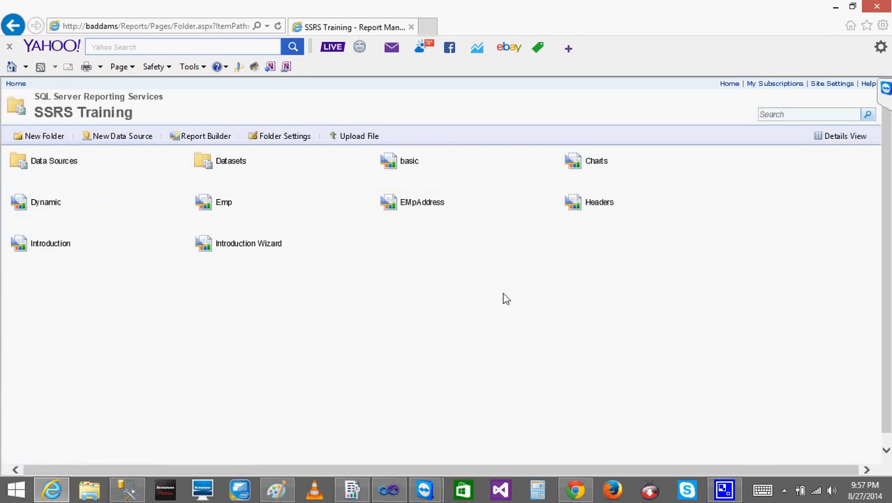
{"action": "left_click", "coordinate": [555, 203]}
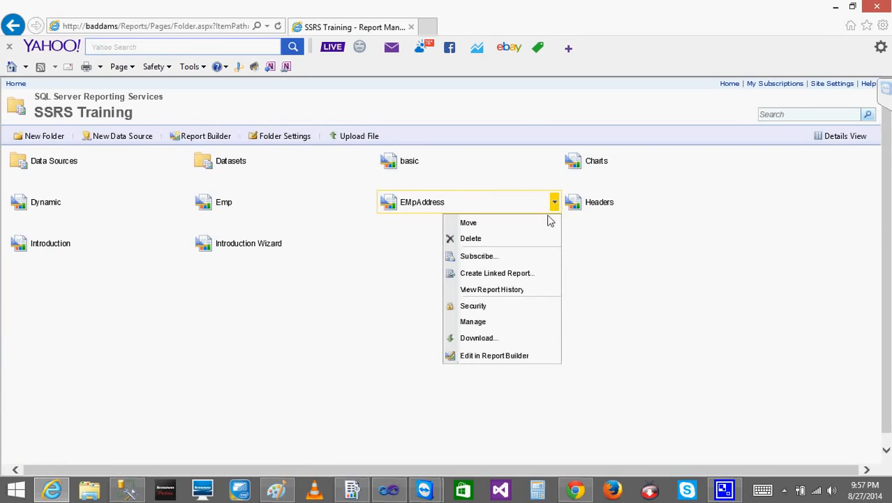
{"action": "left_click", "coordinate": [472, 321]}
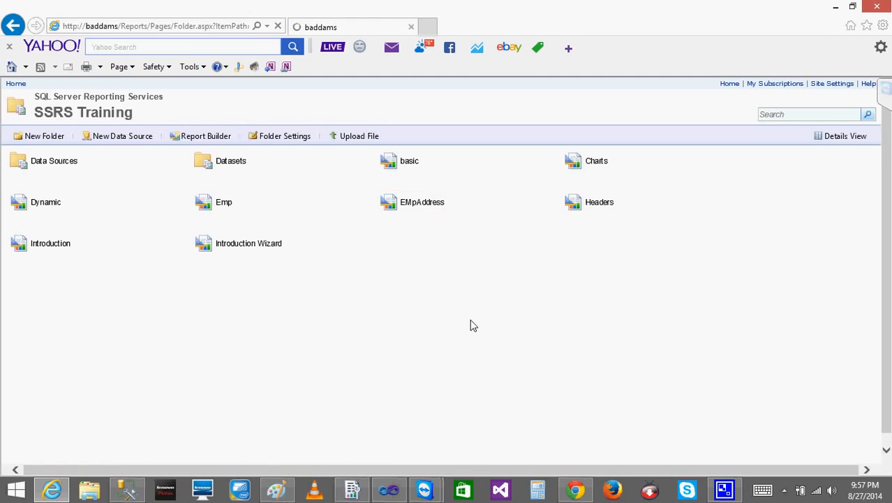
{"action": "left_click", "coordinate": [59, 191]}
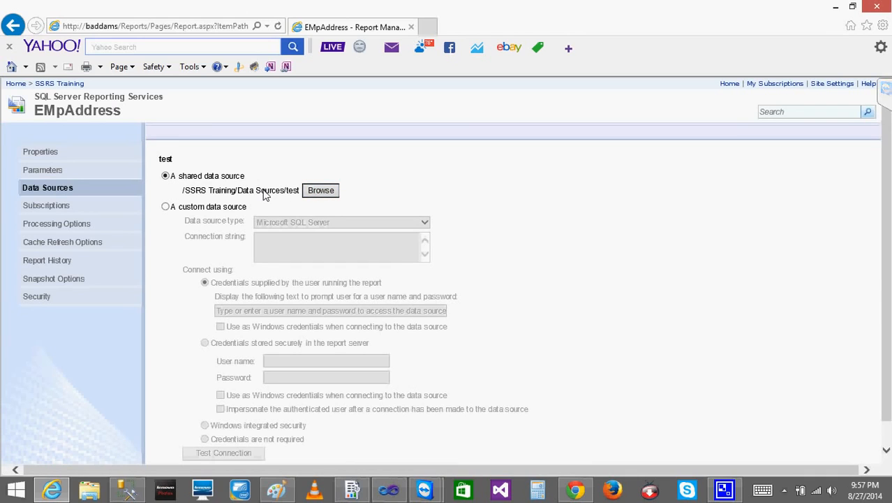
{"action": "left_click", "coordinate": [166, 207]}
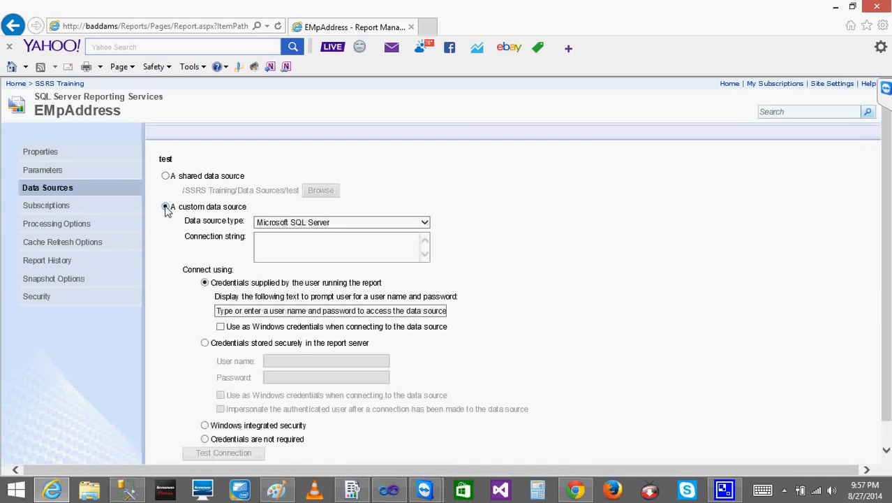
{"action": "left_click", "coordinate": [303, 260]}
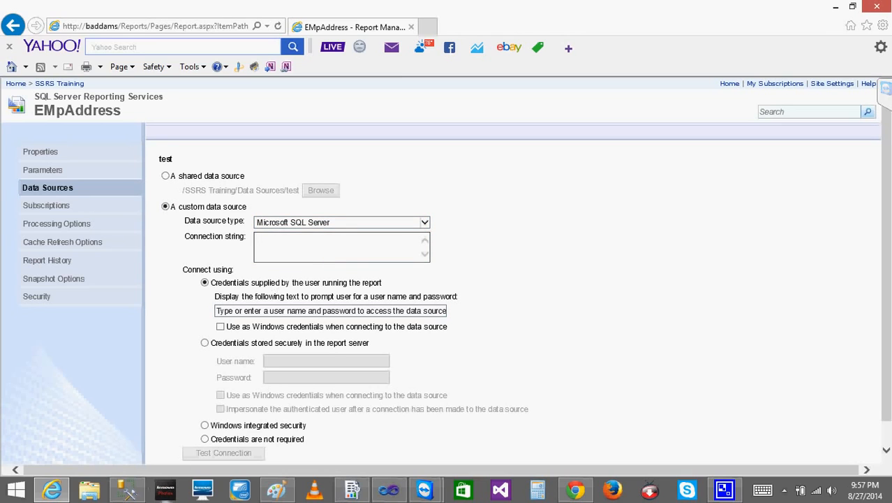
Switch to Visual Studio and copy the connection string from the Test data source of the Charts.rdl report
{"action": "left_click", "coordinate": [384, 493]}
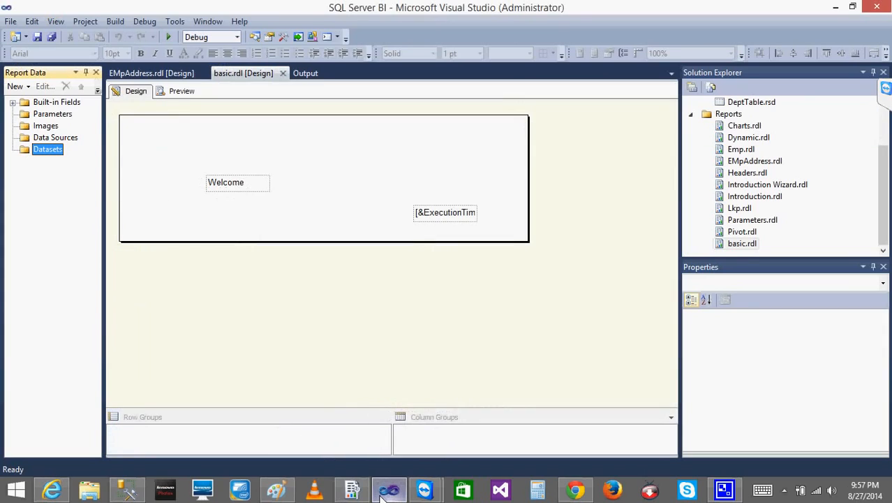
{"action": "left_click", "coordinate": [36, 138]}
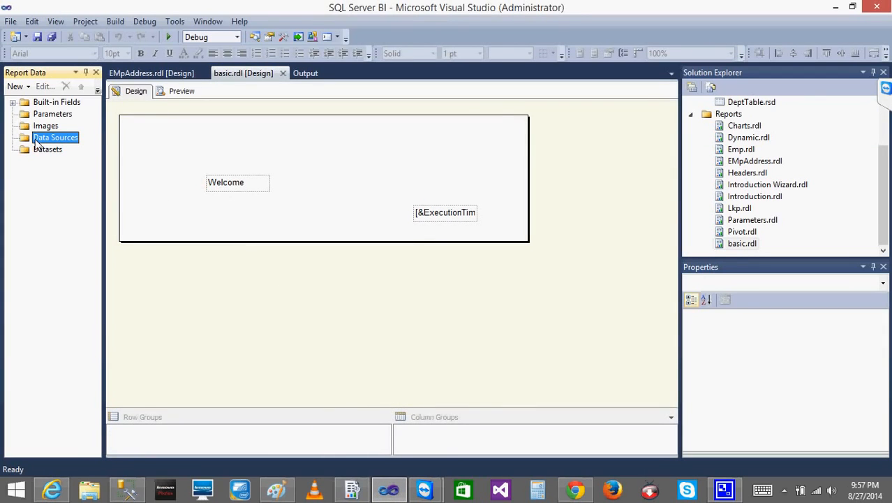
{"action": "left_click", "coordinate": [139, 75]}
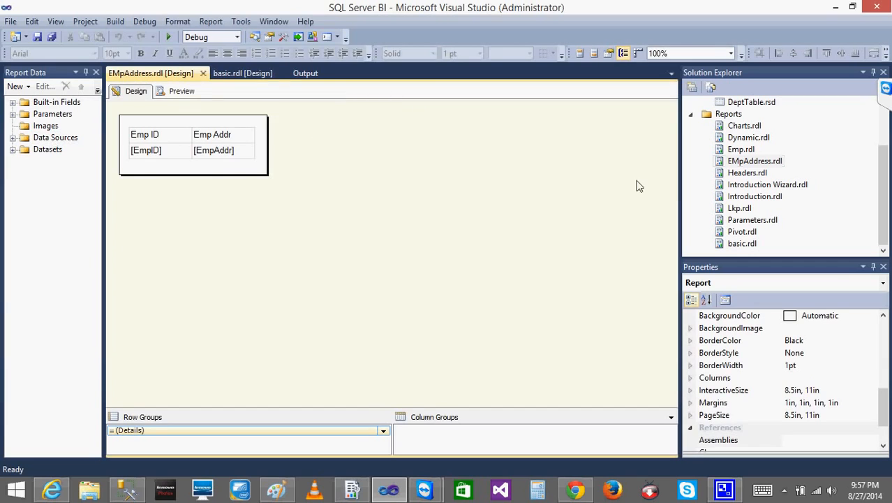
{"action": "double_click", "coordinate": [748, 127]}
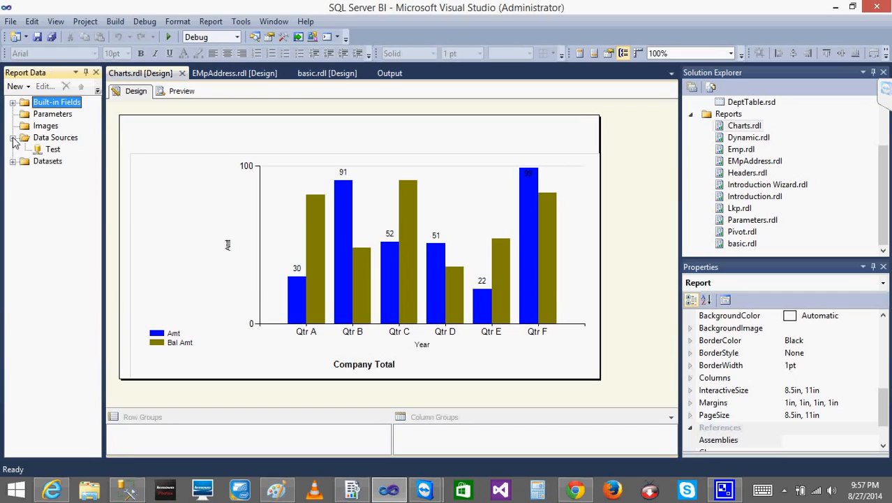
{"action": "double_click", "coordinate": [53, 149]}
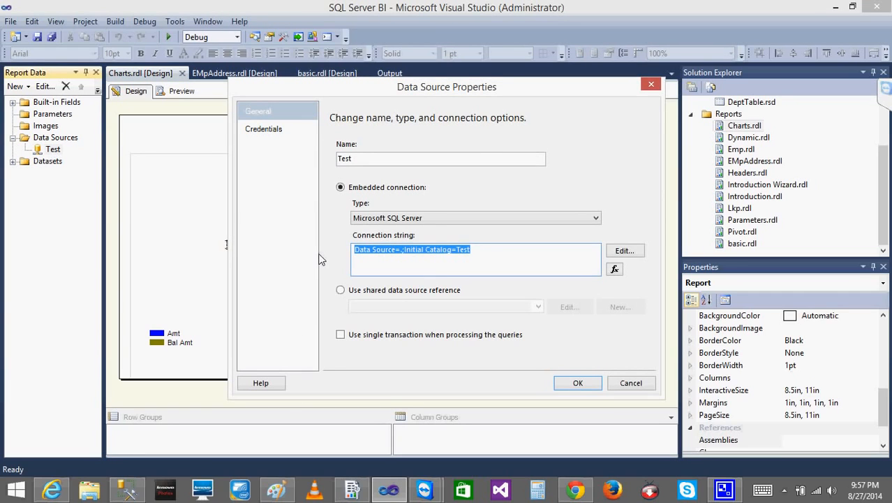
{"action": "left_click", "coordinate": [127, 488]}
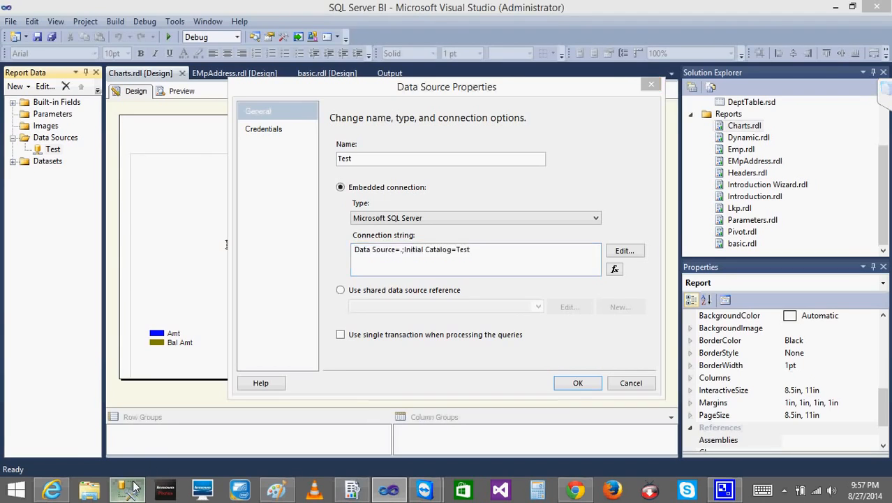
{"action": "left_click", "coordinate": [390, 491]}
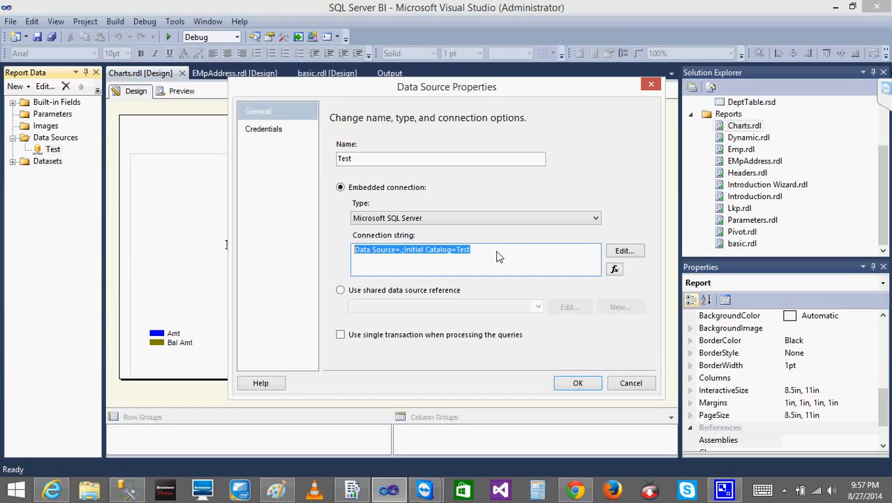
Switch back to the browser, set the custom data source's connection string to "Data Source=.;Initial Catalog=Test" and apply the change
{"action": "left_click", "coordinate": [52, 489]}
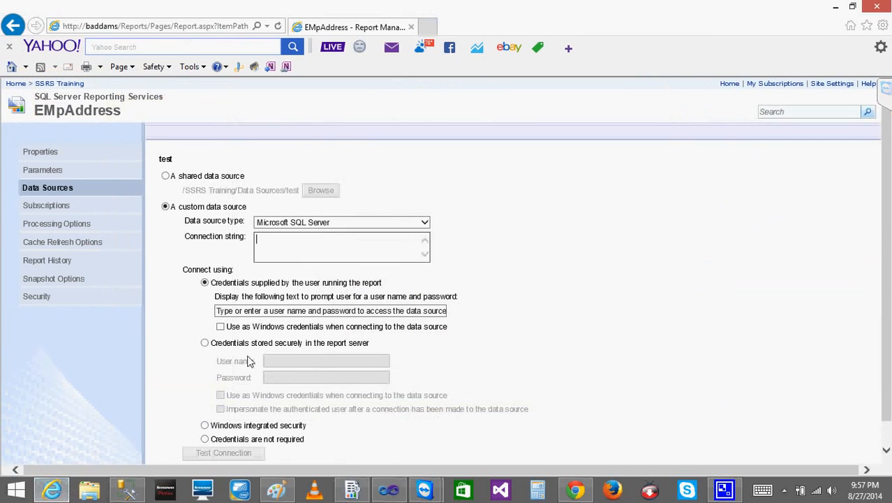
{"action": "type", "text": "Data Source=.;Initial Catalog=Test"}
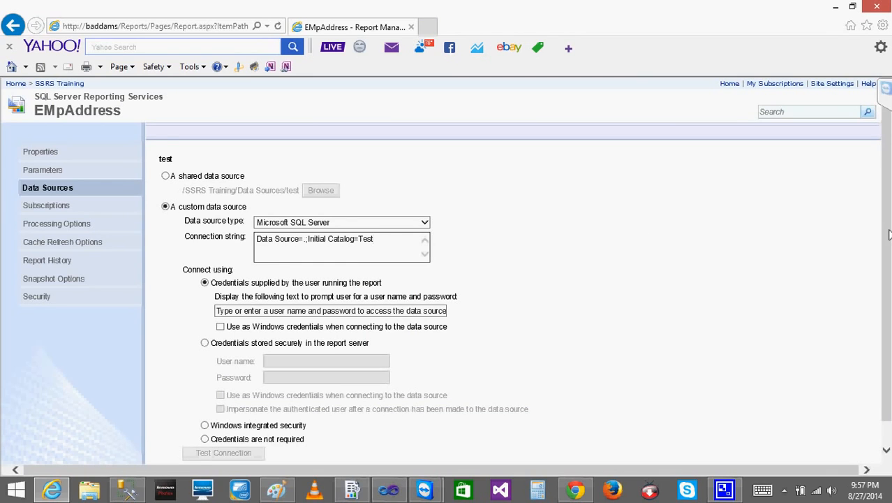
{"action": "scroll", "coordinate": [889, 234], "scroll_direction": "down", "scroll_amount": 1}
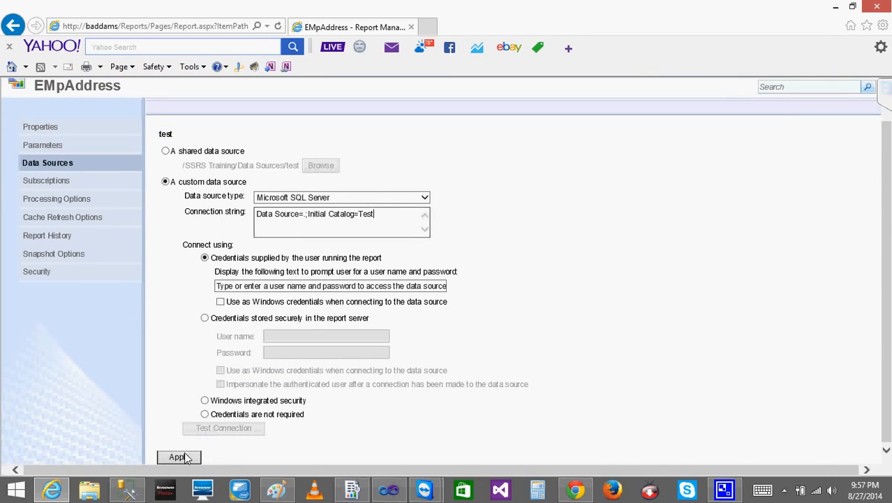
{"action": "left_click", "coordinate": [182, 457]}
{"action": "left_click", "coordinate": [178, 457]}
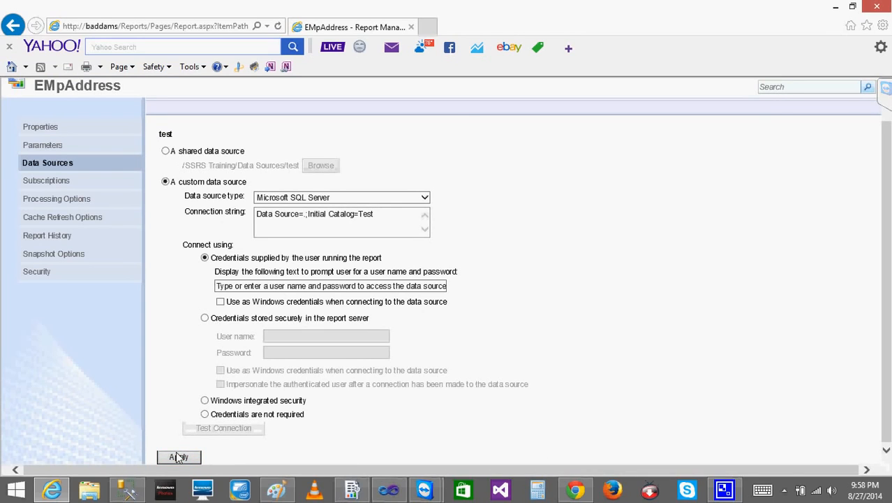
Open the EMpAddress report from its management page
{"action": "left_click", "coordinate": [54, 124]}
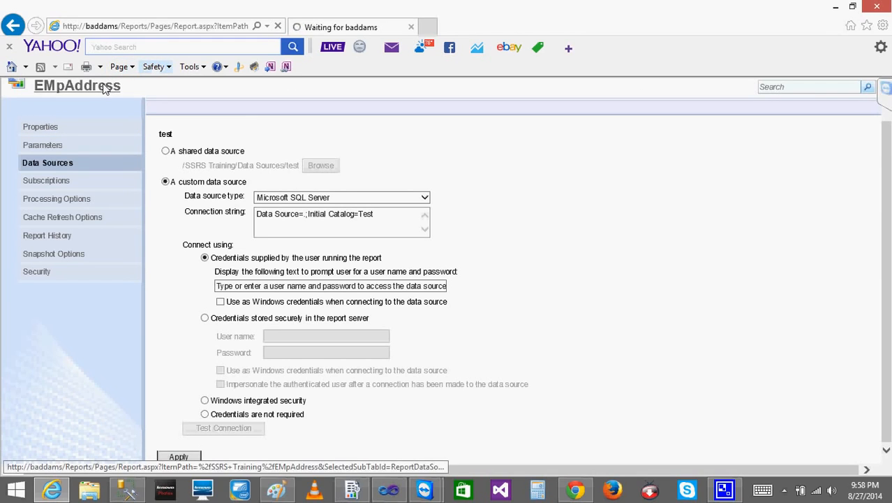
{"action": "left_click", "coordinate": [104, 123]}
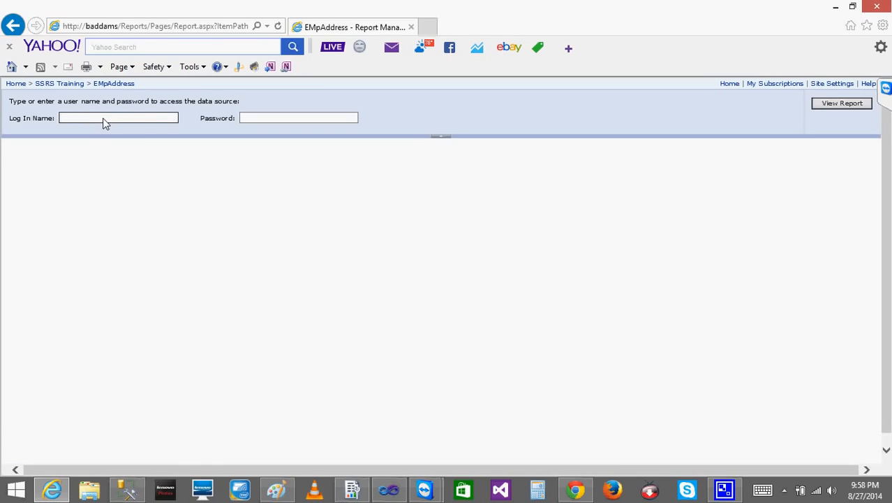
{"action": "key", "text": "ctrl+v"}
{"action": "key", "text": "Tab"}
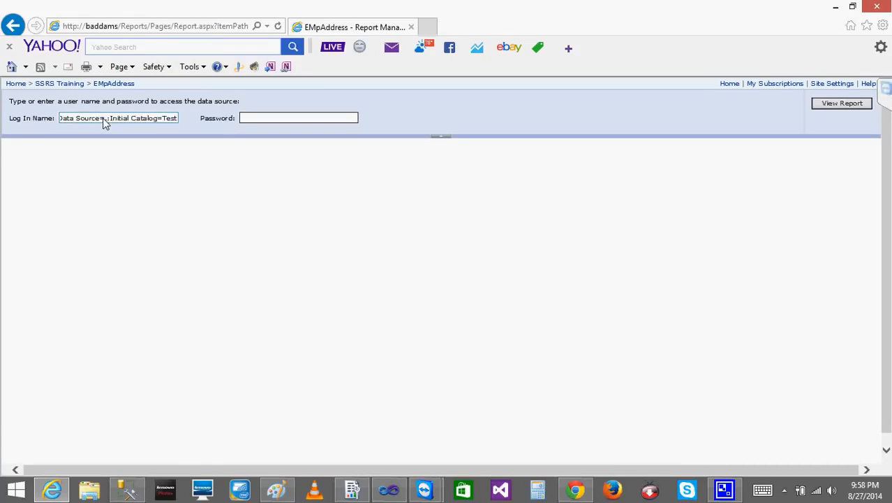
{"action": "left_click", "coordinate": [157, 119]}
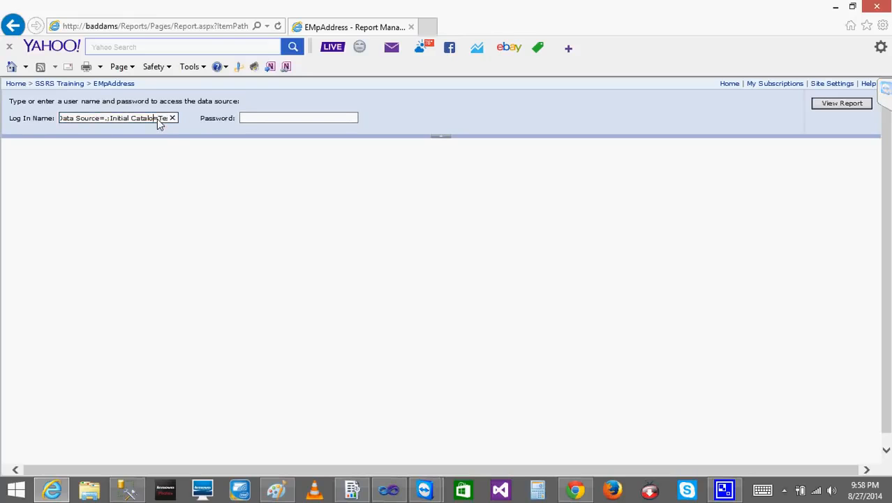
{"action": "key", "text": "BackSpace"}
{"action": "key", "text": "BackSpace"}
{"action": "key", "text": "BackSpace"}
{"action": "key", "text": "BackSpace"}
{"action": "key", "text": "BackSpace"}
{"action": "key", "text": "BackSpace"}
{"action": "key", "text": "BackSpace"}
{"action": "key", "text": "BackSpace"}
{"action": "key", "text": "BackSpace"}
{"action": "key", "text": "BackSpace"}
{"action": "key", "text": "BackSpace"}
{"action": "key", "text": "BackSpace"}
{"action": "key", "text": "BackSpace"}
{"action": "key", "text": "BackSpace"}
{"action": "key", "text": "BackSpace"}
{"action": "key", "text": "BackSpace"}
{"action": "key", "text": "BackSpace"}
{"action": "key", "text": "BackSpace"}
{"action": "key", "text": "BackSpace"}
{"action": "key", "text": "BackSpace"}
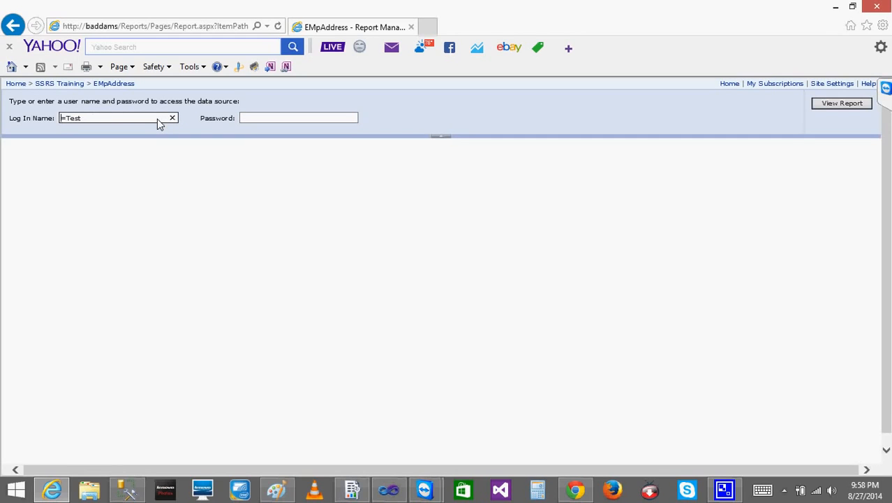
{"action": "key", "text": "BackSpace"}
{"action": "key", "text": "BackSpace"}
{"action": "key", "text": "BackSpace"}
{"action": "key", "text": "BackSpace"}
Switch to SQL Server Management Studio and copy the Windows user account's login name from the server's Security logins
{"action": "left_click", "coordinate": [126, 489]}
{"action": "left_click", "coordinate": [37, 251]}
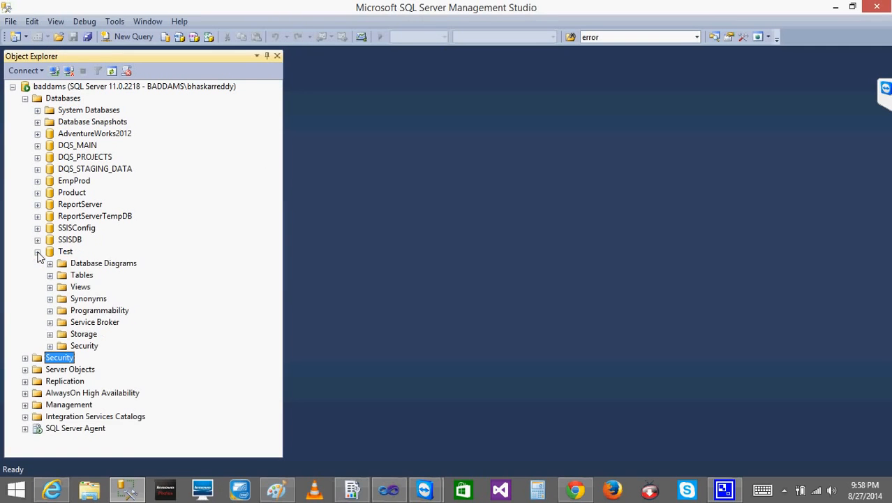
{"action": "left_click", "coordinate": [50, 275]}
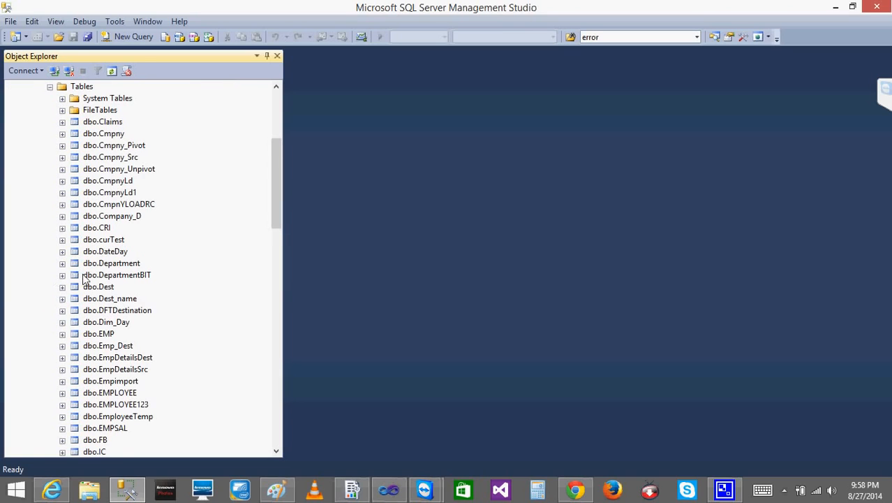
{"action": "left_click", "coordinate": [49, 86]}
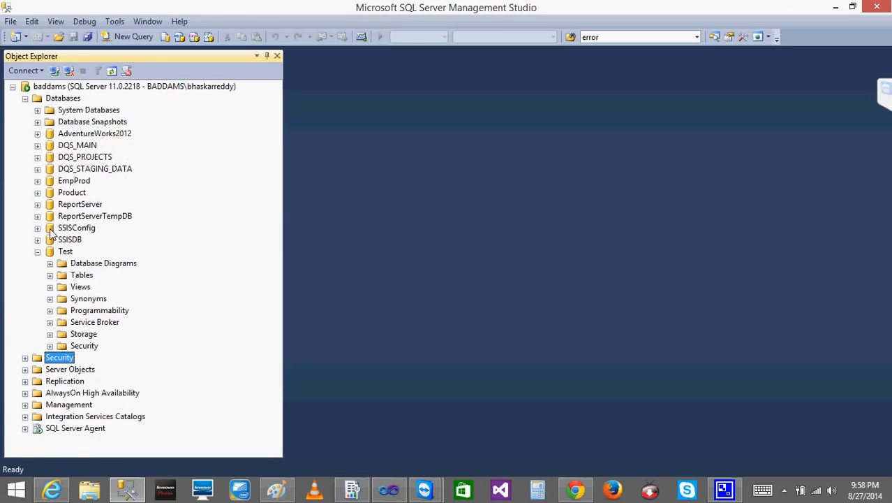
{"action": "left_click", "coordinate": [37, 252]}
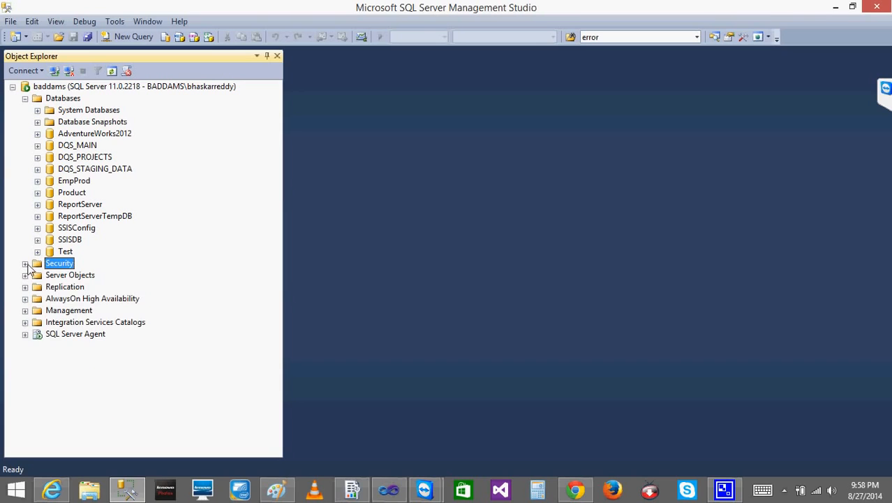
{"action": "left_click", "coordinate": [25, 263]}
{"action": "left_click", "coordinate": [98, 311]}
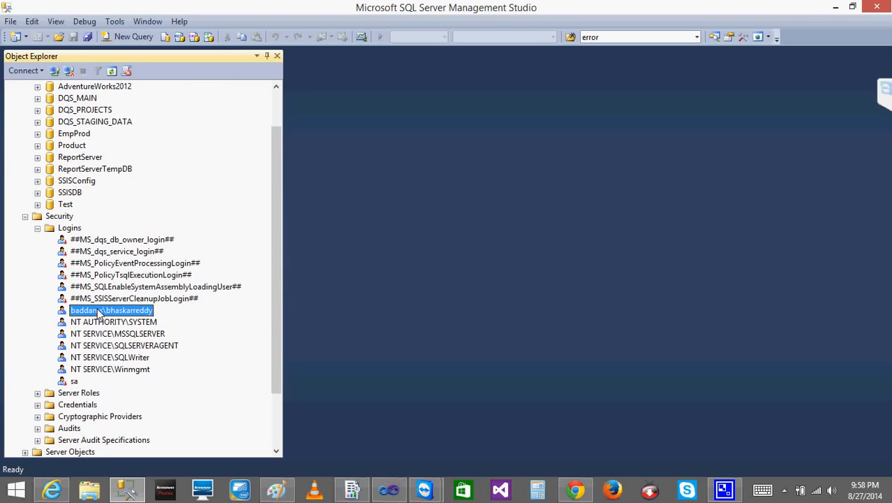
{"action": "left_click", "coordinate": [99, 312]}
{"action": "key", "text": "ctrl+c"}
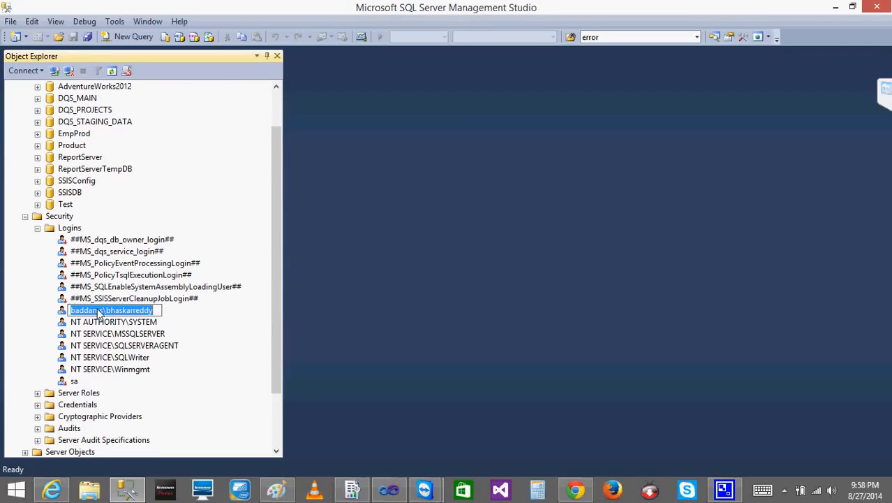
Switch back to the browser and run the EMpAddress report for Emp Id 1 using the Windows account's login name and password
{"action": "left_click", "coordinate": [45, 491]}
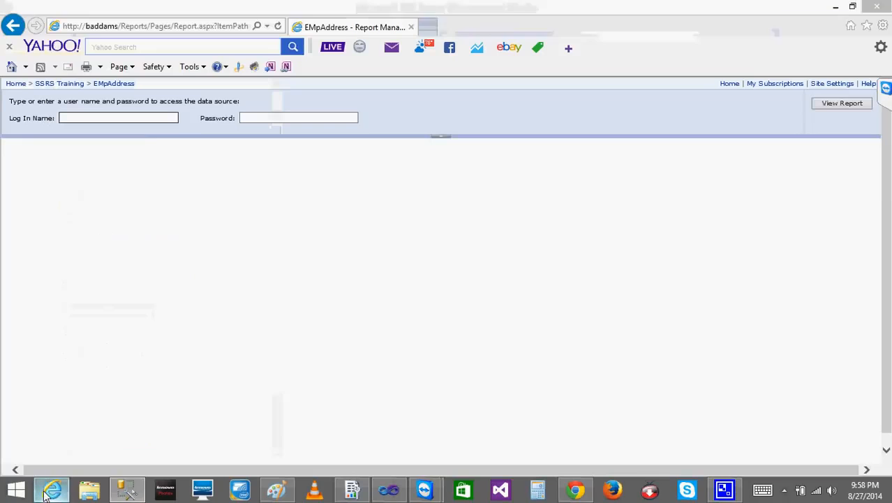
{"action": "key", "text": "ctrl+v"}
{"action": "key", "text": "Tab"}
{"action": "type", "text": "*******"}
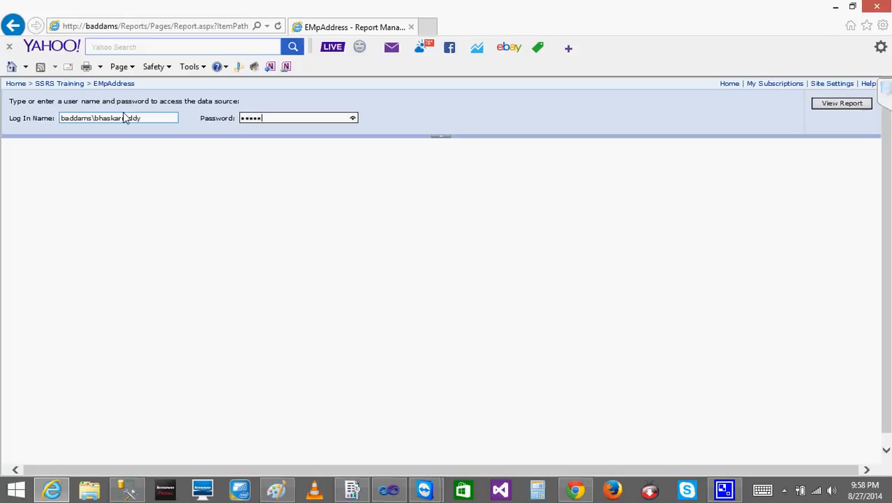
{"action": "type", "text": "***"}
{"action": "left_click", "coordinate": [830, 104]}
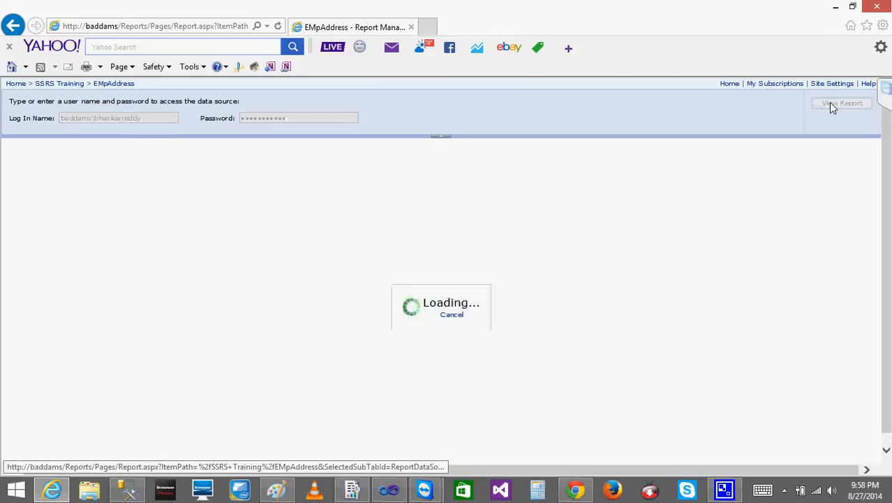
{"action": "left_click", "coordinate": [92, 113]}
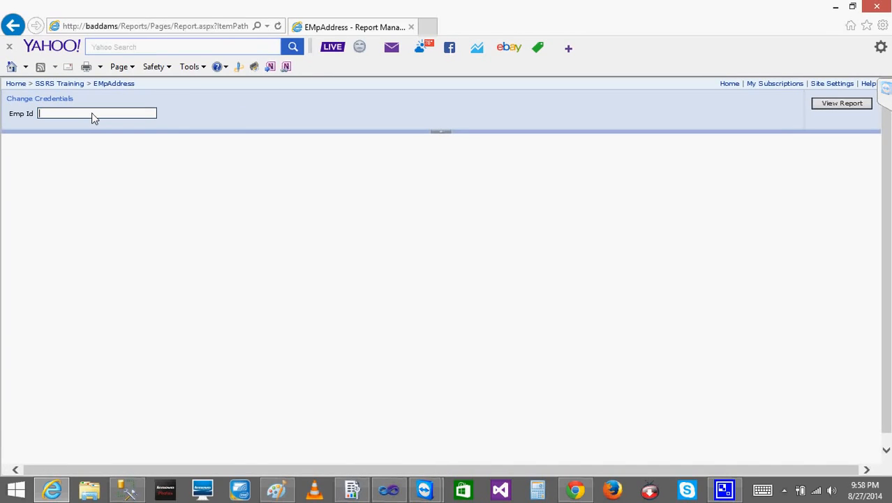
{"action": "type", "text": "1"}
{"action": "left_click", "coordinate": [830, 106]}
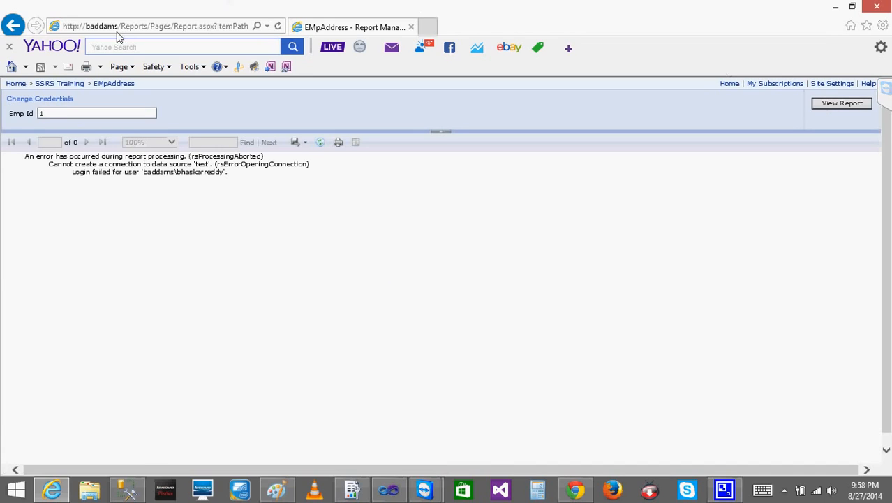
Open the Emp report and the Dynamic report from the SSRS Training folder to check whether they run
{"action": "left_click", "coordinate": [55, 85]}
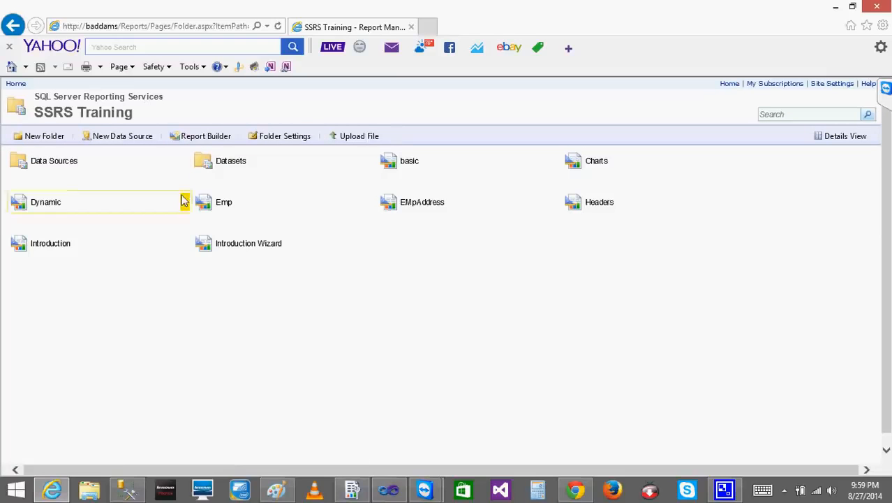
{"action": "left_click", "coordinate": [224, 207]}
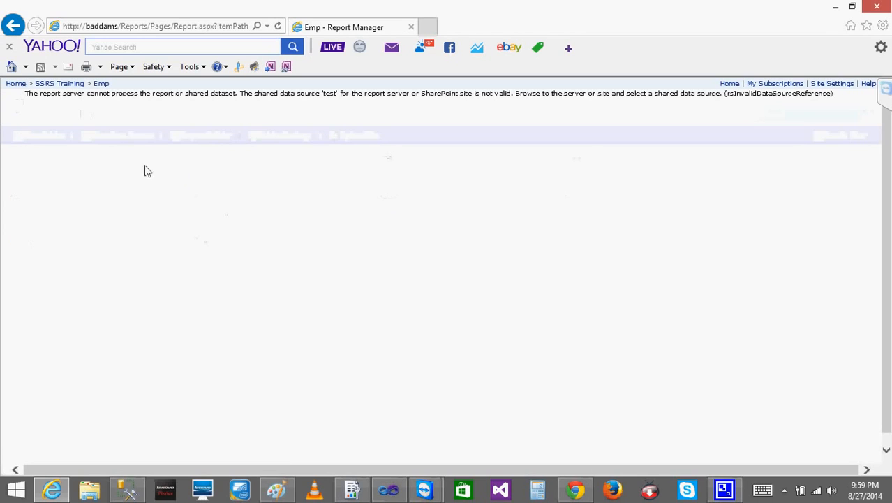
{"action": "left_click", "coordinate": [12, 26]}
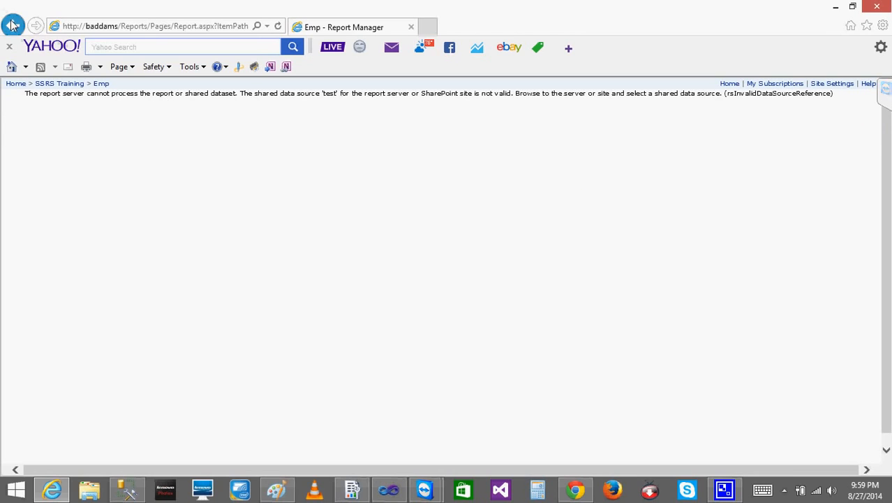
{"action": "left_click", "coordinate": [45, 203]}
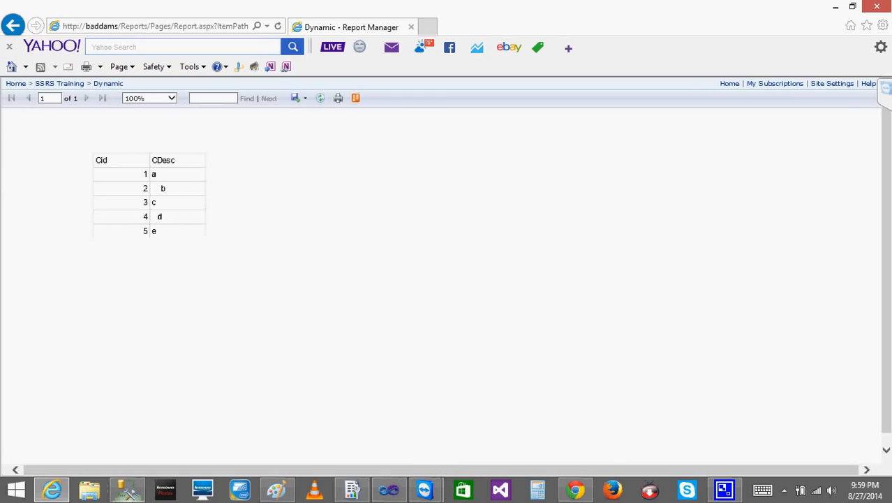
Switch to Visual Studio and close the Charts report's data source properties without saving changes
{"action": "left_click", "coordinate": [127, 489]}
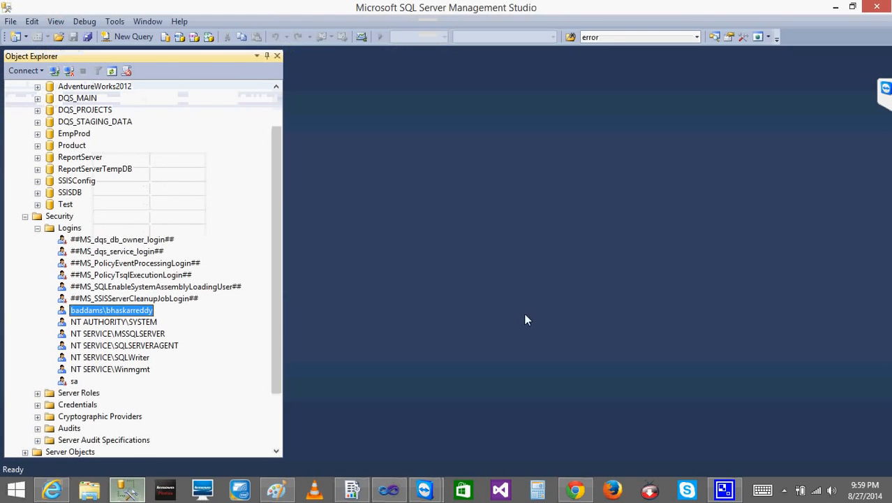
{"action": "left_click", "coordinate": [126, 491]}
{"action": "left_click", "coordinate": [388, 490]}
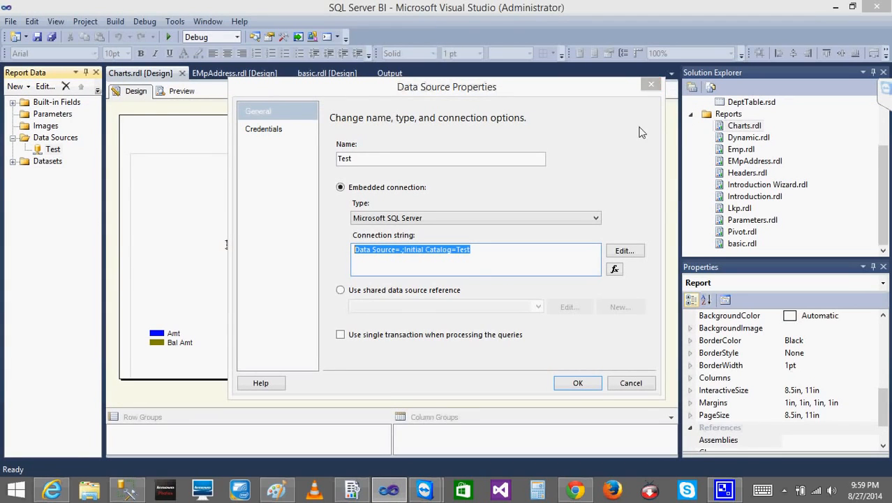
{"action": "left_click", "coordinate": [630, 384]}
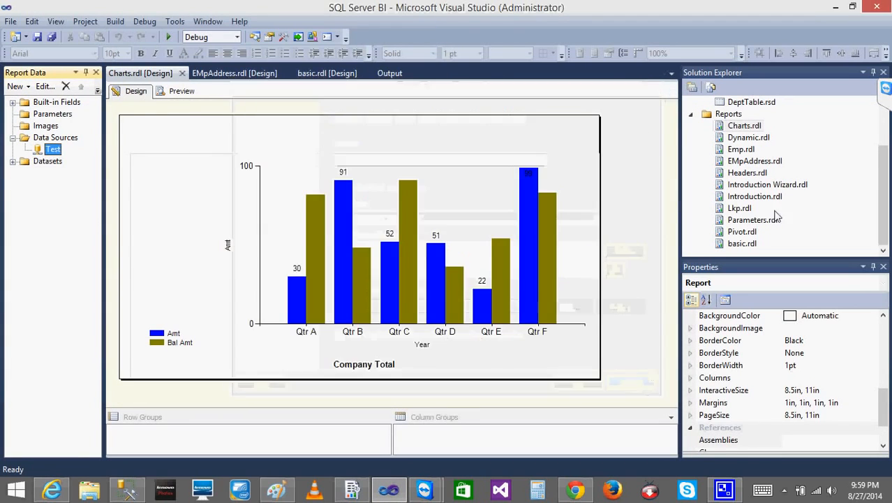
Open the Dynamic.rdl report and examine the connection and credential settings of its Test data source
{"action": "left_click", "coordinate": [737, 140]}
{"action": "double_click", "coordinate": [737, 140]}
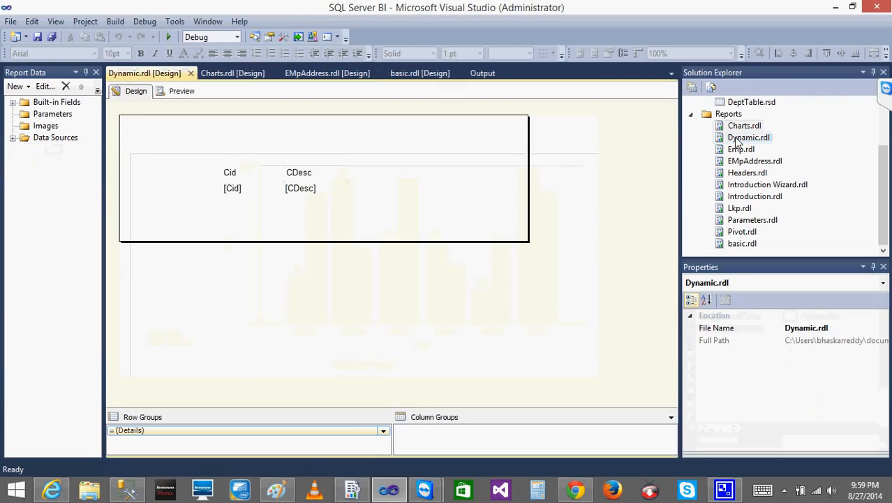
{"action": "left_click", "coordinate": [14, 138]}
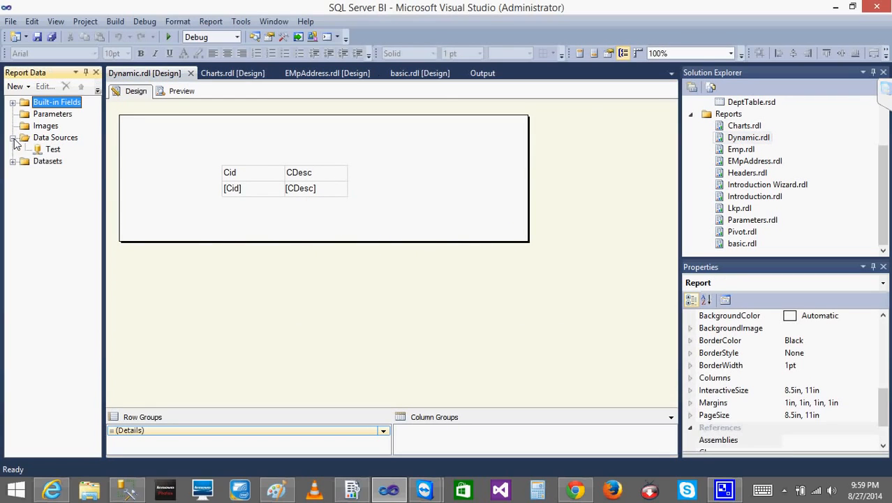
{"action": "left_click", "coordinate": [53, 150]}
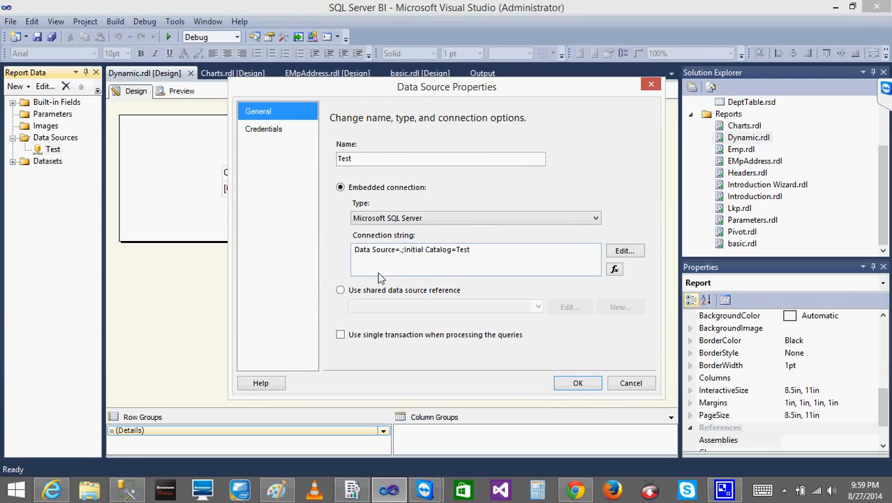
{"action": "left_click", "coordinate": [263, 129]}
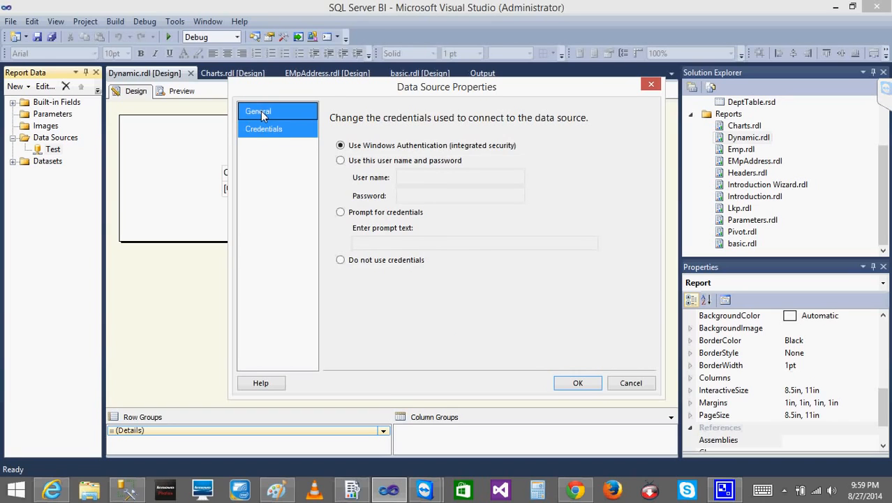
{"action": "left_click", "coordinate": [261, 113]}
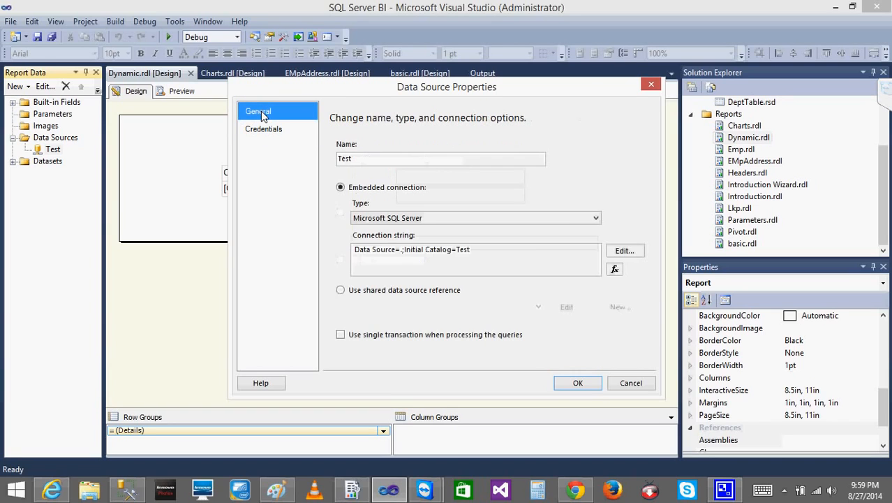
{"action": "left_click", "coordinate": [632, 384]}
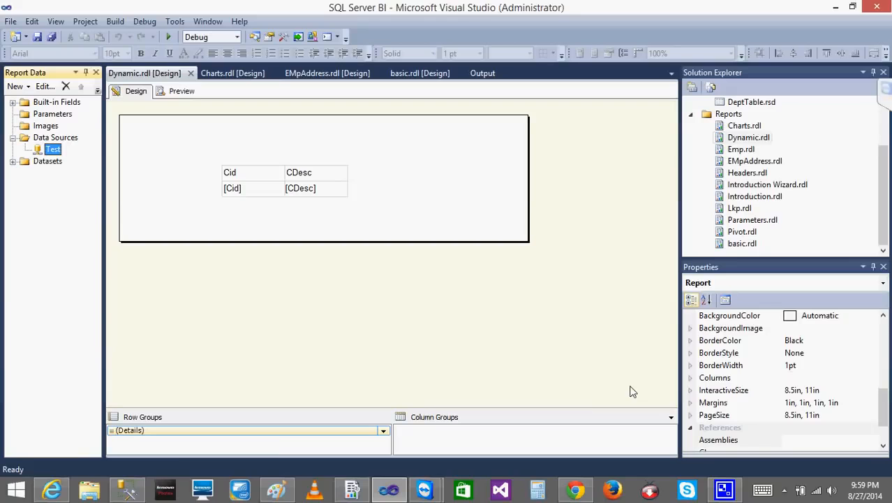
Switch back to the browser and return to the SSRS Training folder
{"action": "left_click", "coordinate": [52, 488]}
{"action": "left_click", "coordinate": [53, 84]}
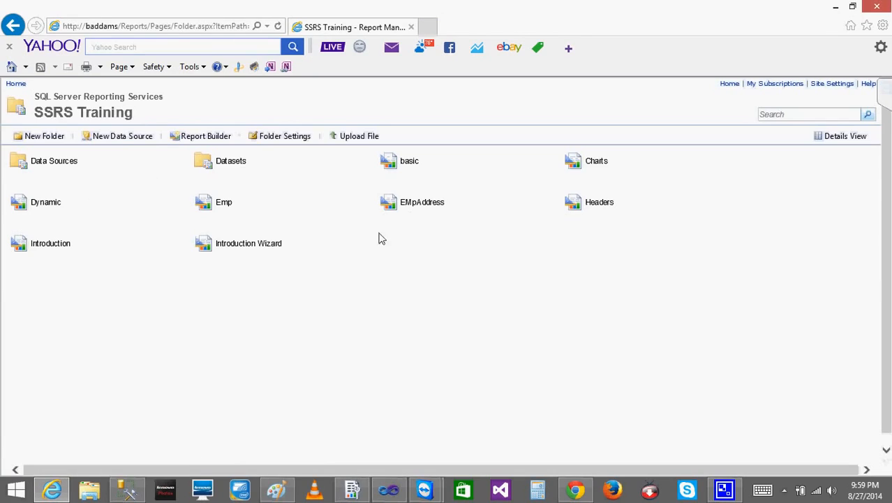
{"action": "left_click", "coordinate": [428, 203]}
{"action": "left_click", "coordinate": [125, 116]}
{"action": "type", "text": "baddams\\bhaskarreddy"}
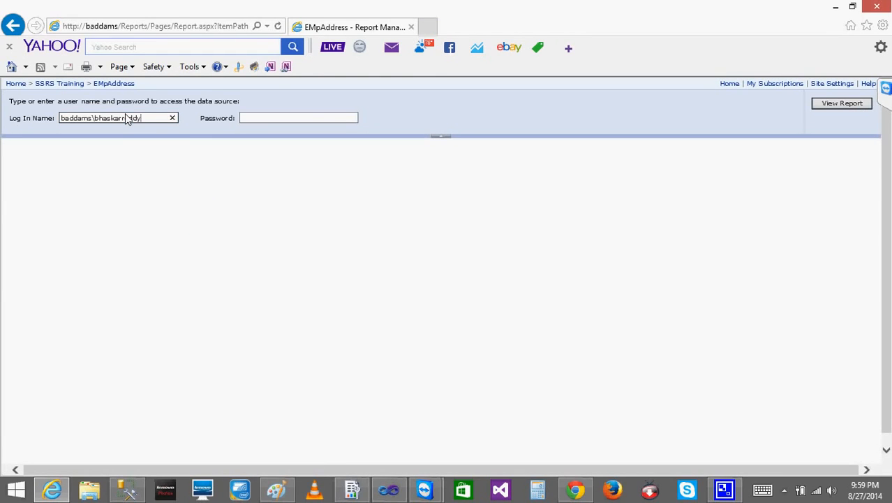
{"action": "left_click", "coordinate": [62, 83]}
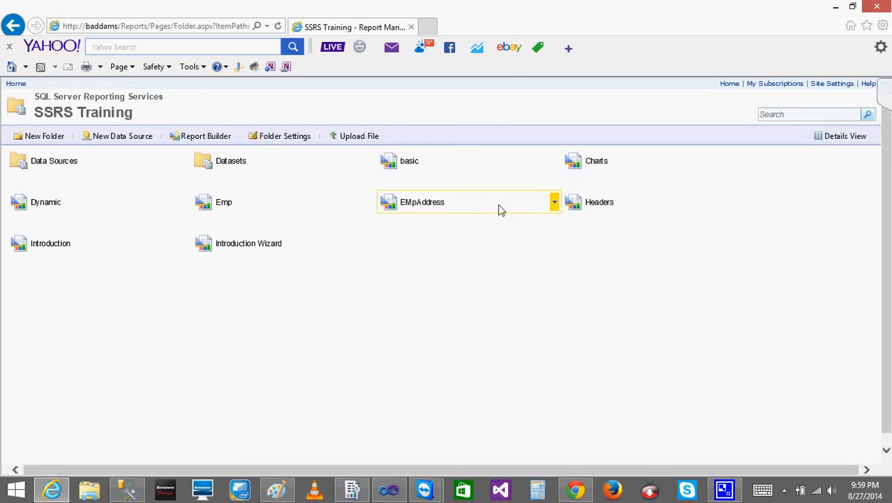
In the EMpAddress report's data source settings, set the custom data source to connect using Windows integrated security and apply the change
{"action": "left_click", "coordinate": [554, 203]}
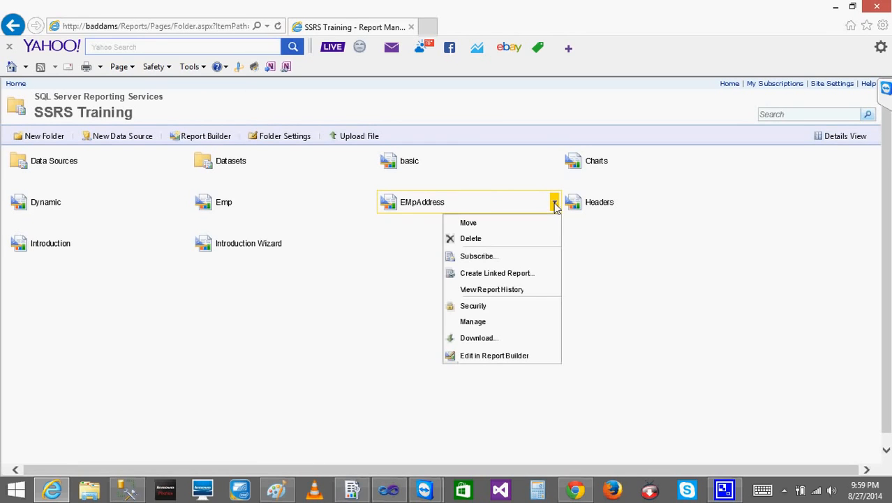
{"action": "left_click", "coordinate": [472, 323]}
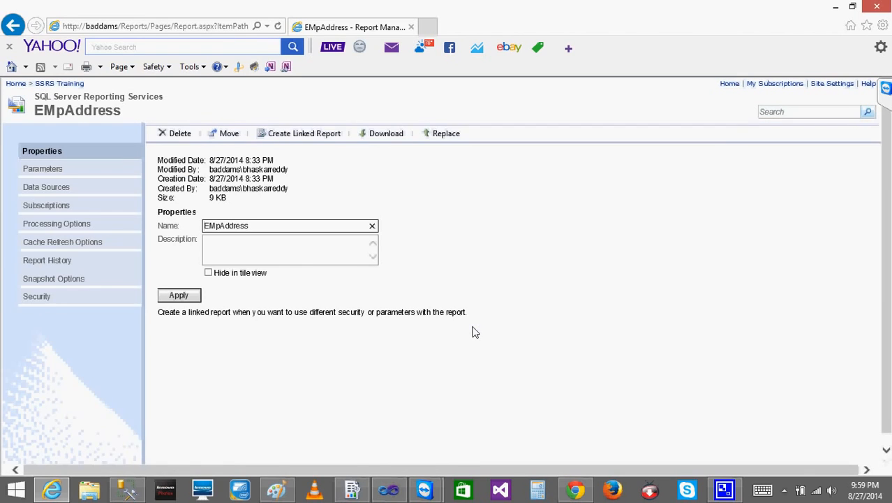
{"action": "left_click", "coordinate": [42, 187]}
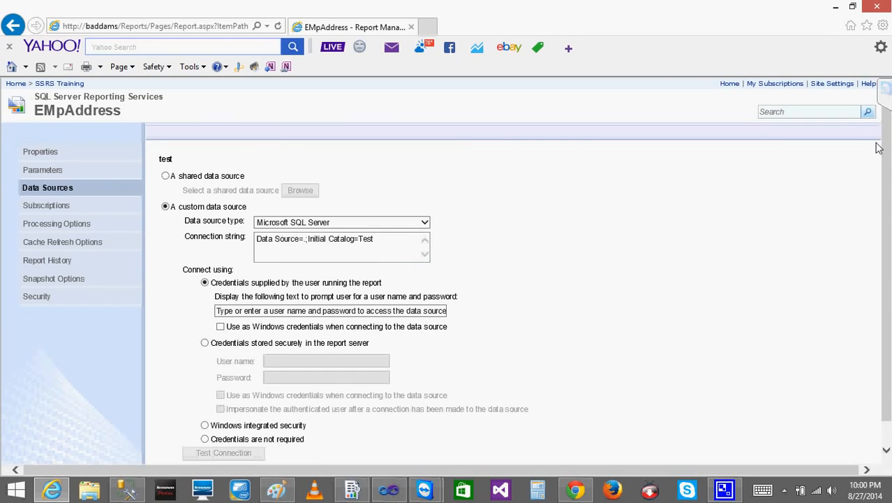
{"action": "scroll", "coordinate": [887, 160], "scroll_direction": "down", "scroll_amount": 1}
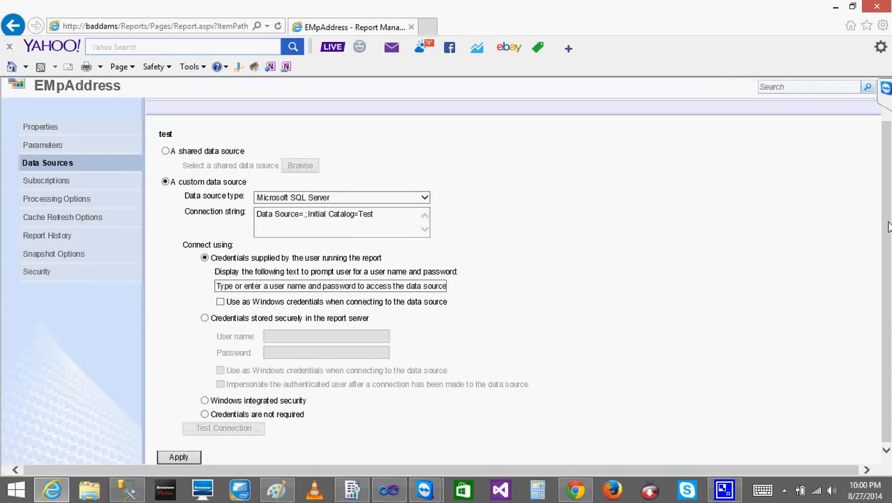
{"action": "left_click", "coordinate": [204, 401]}
{"action": "left_click", "coordinate": [183, 457]}
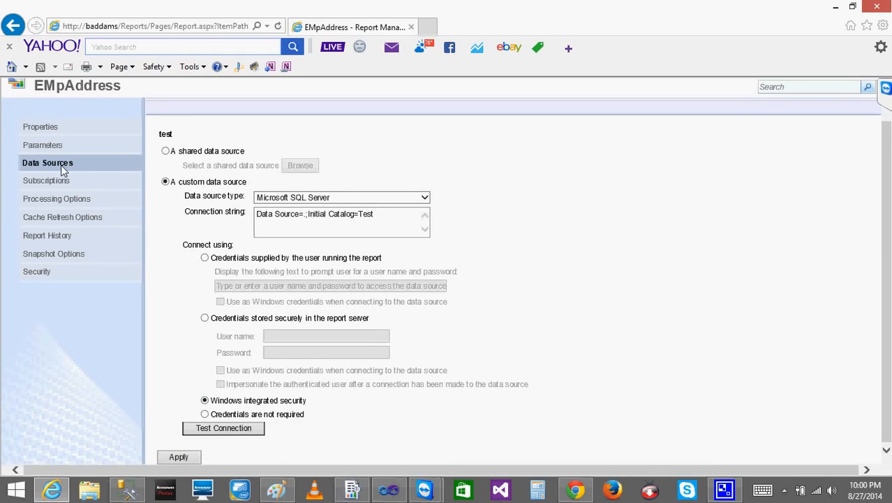
Open the EMpAddress report from its management page and run it for Emp Id 1
{"action": "left_click", "coordinate": [87, 90]}
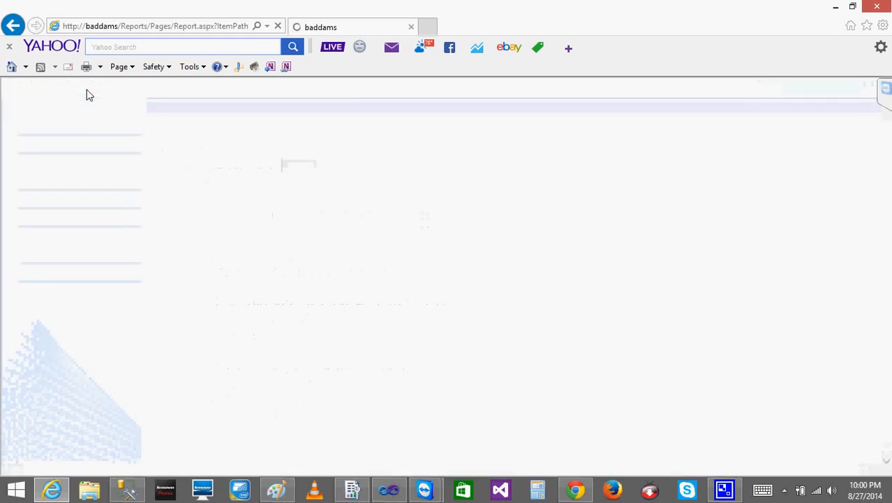
{"action": "type", "text": "1"}
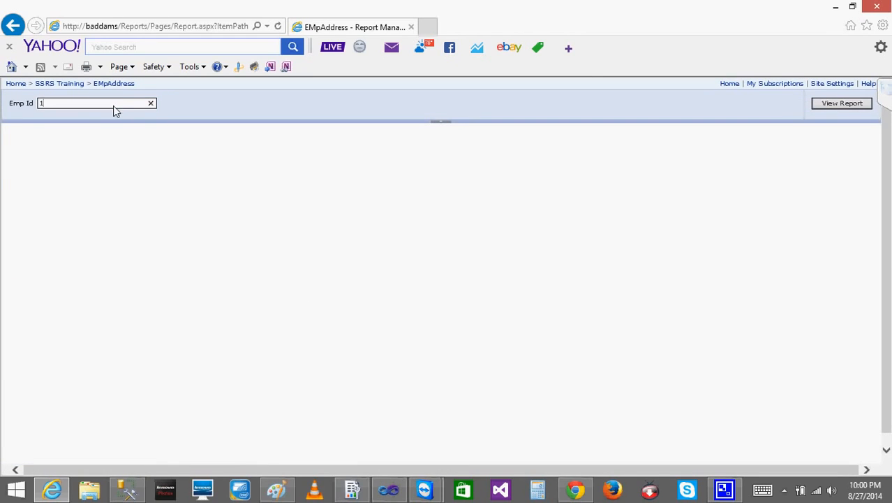
{"action": "left_click", "coordinate": [841, 105]}
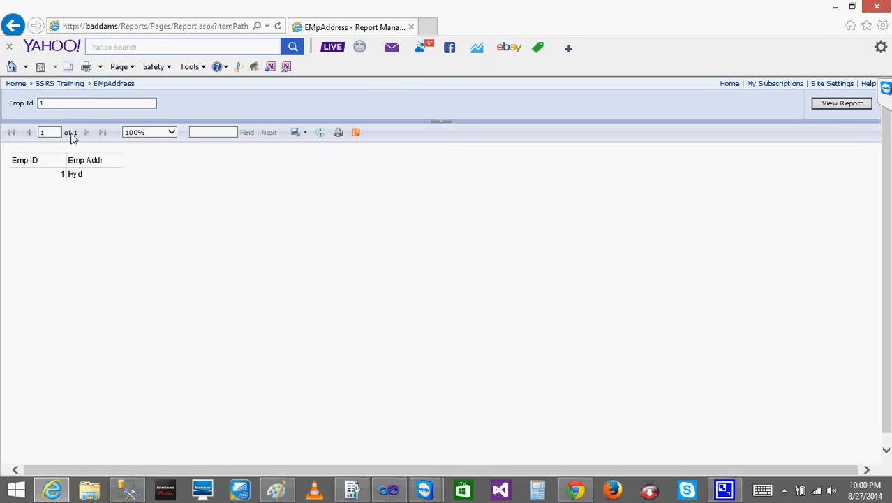
View the EMpAddress report's management page from the SSRS Training folder and return to the folder
{"action": "left_click", "coordinate": [58, 85]}
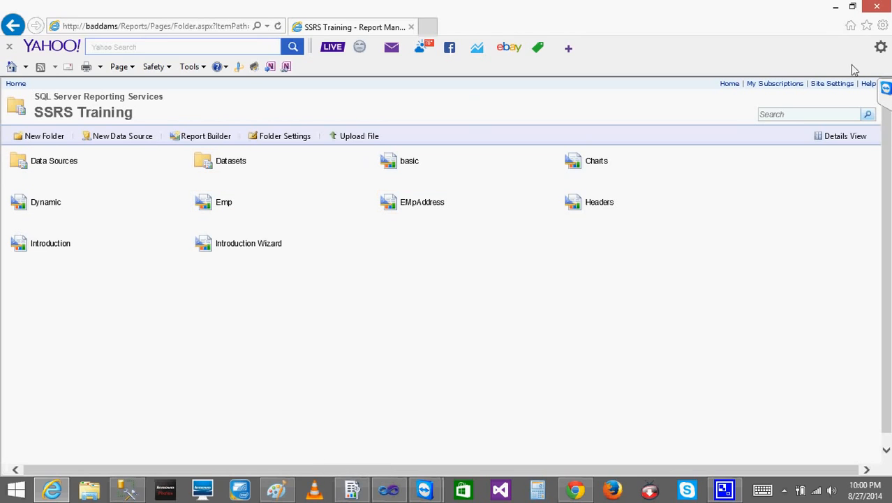
{"action": "left_click", "coordinate": [835, 7]}
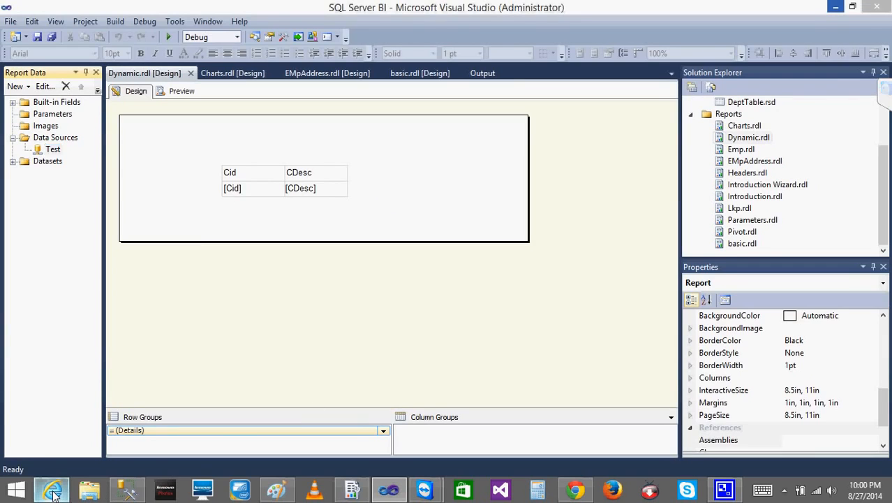
{"action": "left_click", "coordinate": [54, 491]}
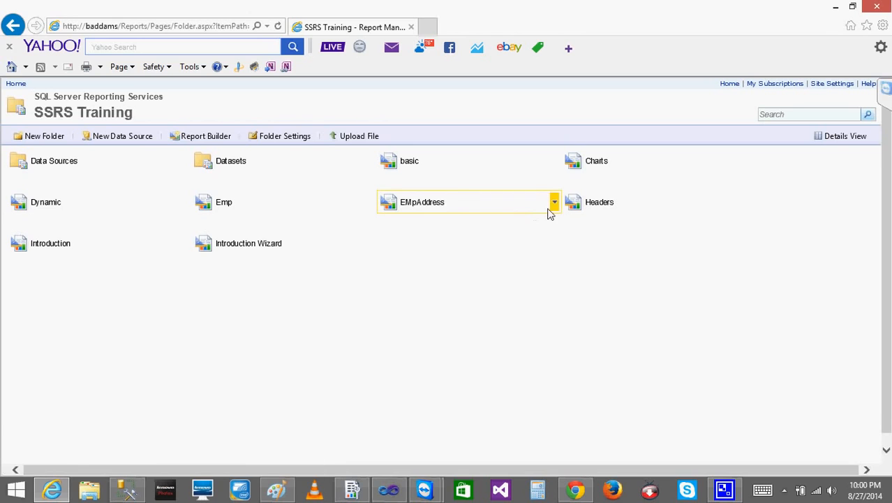
{"action": "left_click", "coordinate": [553, 204]}
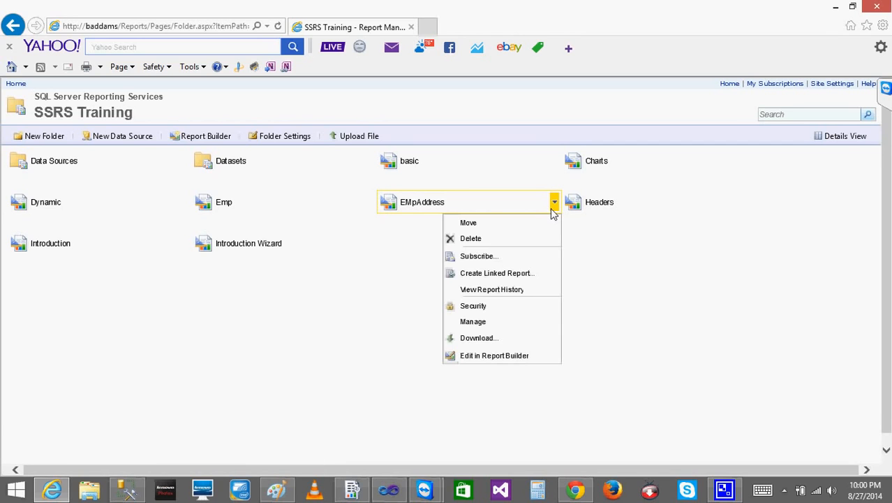
{"action": "left_click", "coordinate": [475, 323]}
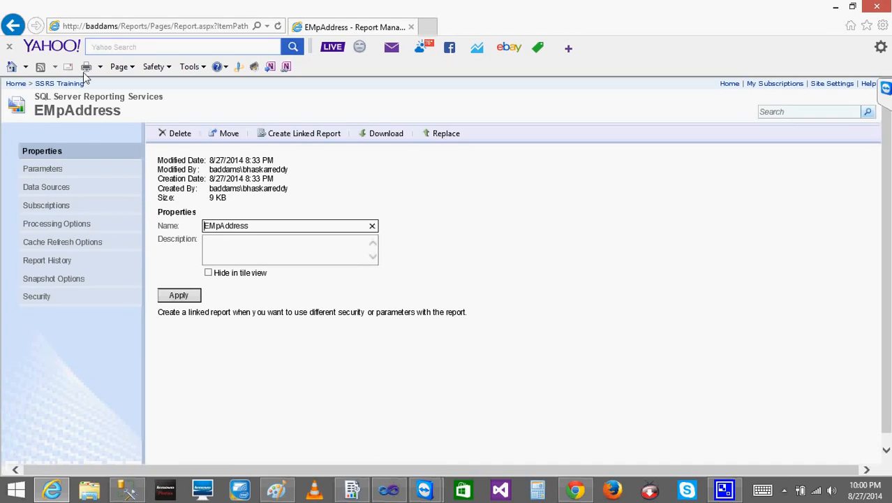
{"action": "left_click", "coordinate": [58, 84]}
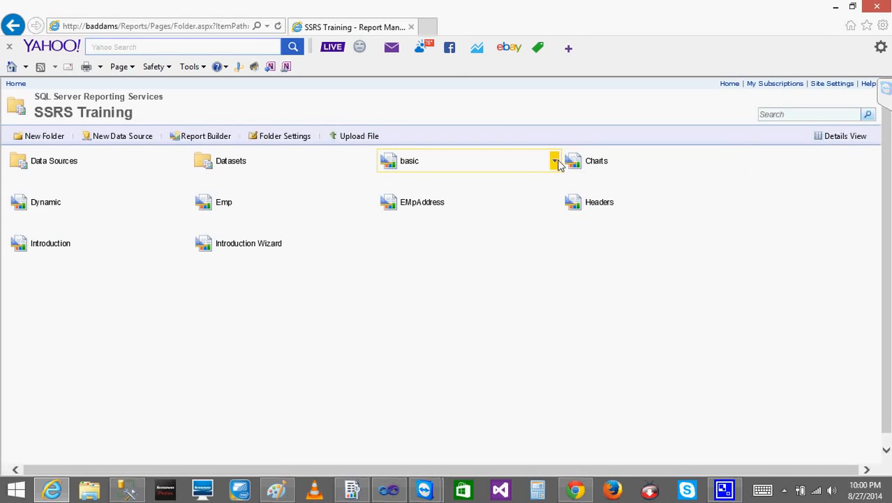
View the basic report's management page from the SSRS Training folder and return to the folder
{"action": "left_click", "coordinate": [554, 160]}
{"action": "left_click", "coordinate": [475, 280]}
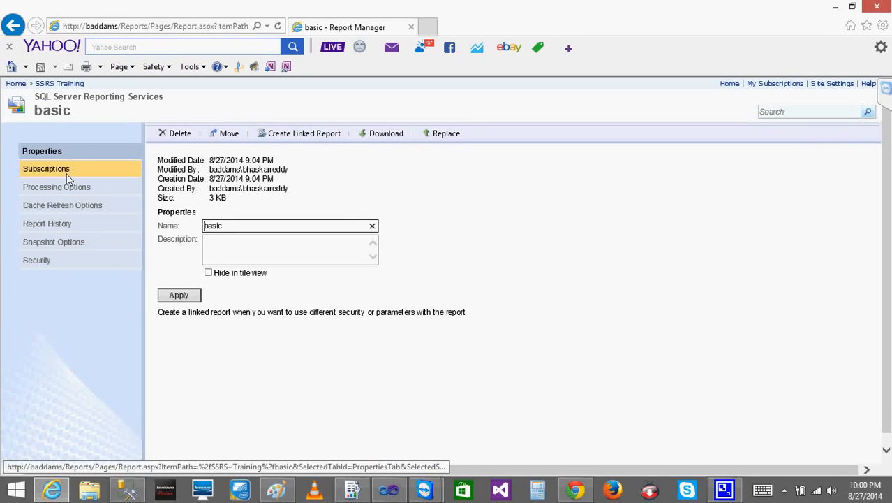
{"action": "left_click", "coordinate": [15, 27]}
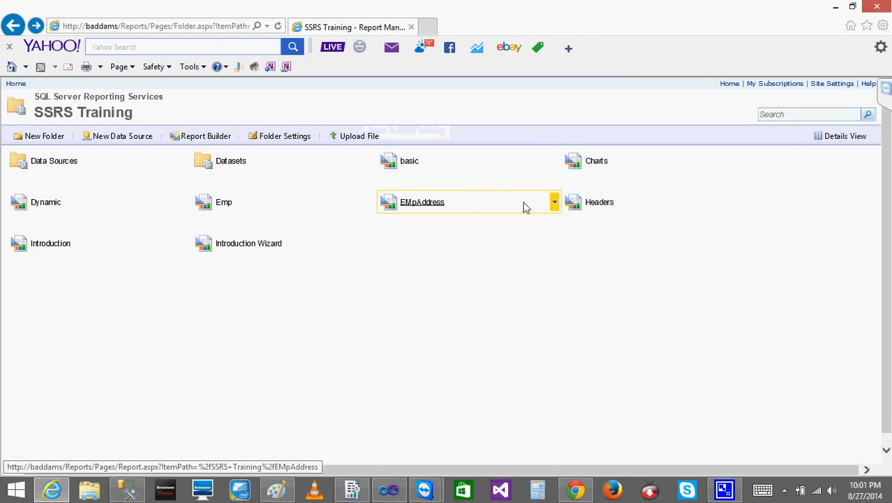
Open the EMpAddress report's management page and view its data source and parameter settings
{"action": "left_click", "coordinate": [554, 202]}
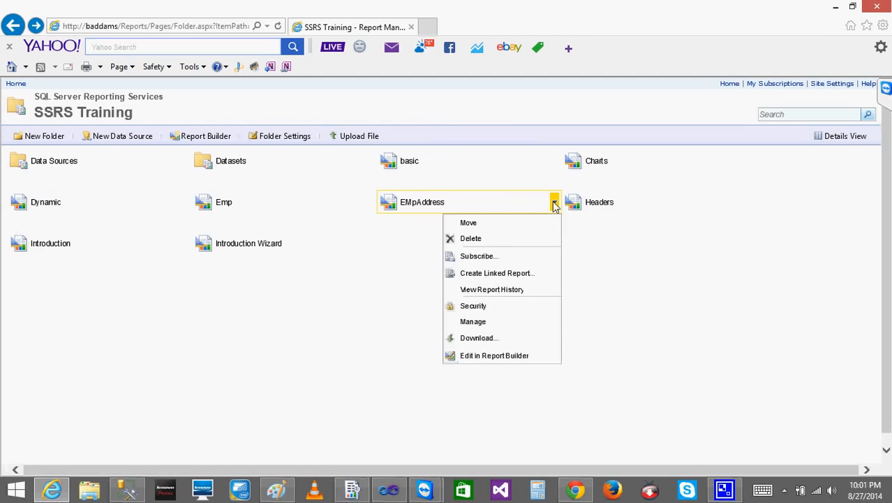
{"action": "left_click", "coordinate": [473, 321]}
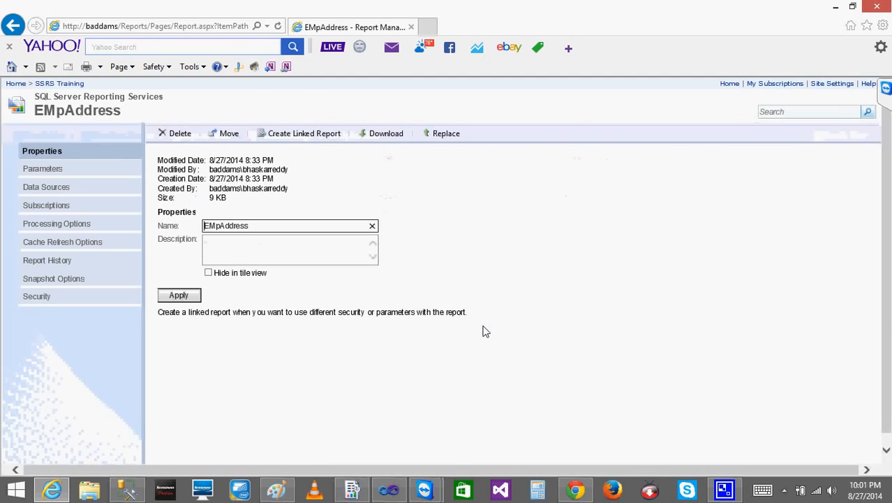
{"action": "left_click", "coordinate": [56, 188]}
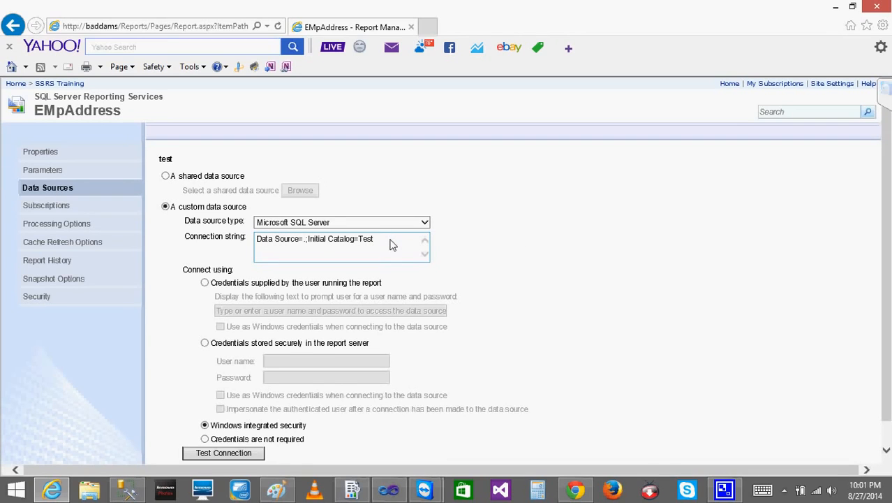
{"action": "left_click", "coordinate": [43, 170]}
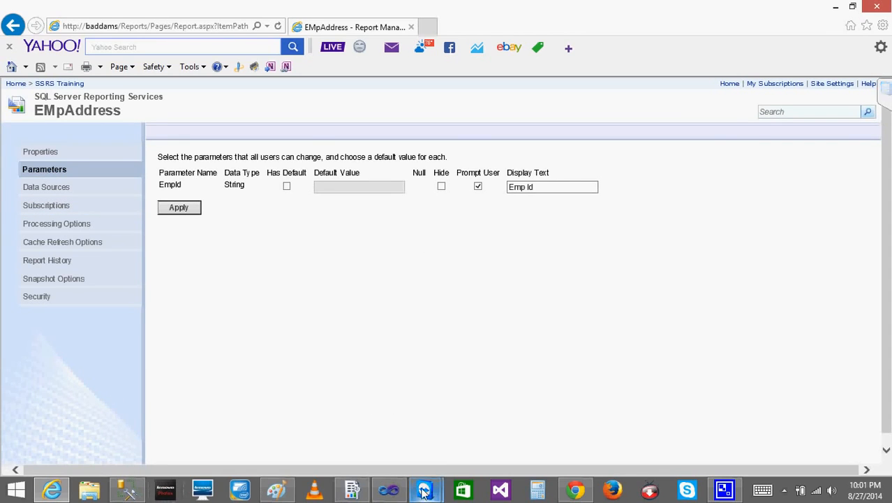
Switch to Visual Studio, open the EMpAddress.rdl report design and expand its report parameters
{"action": "left_click", "coordinate": [391, 491]}
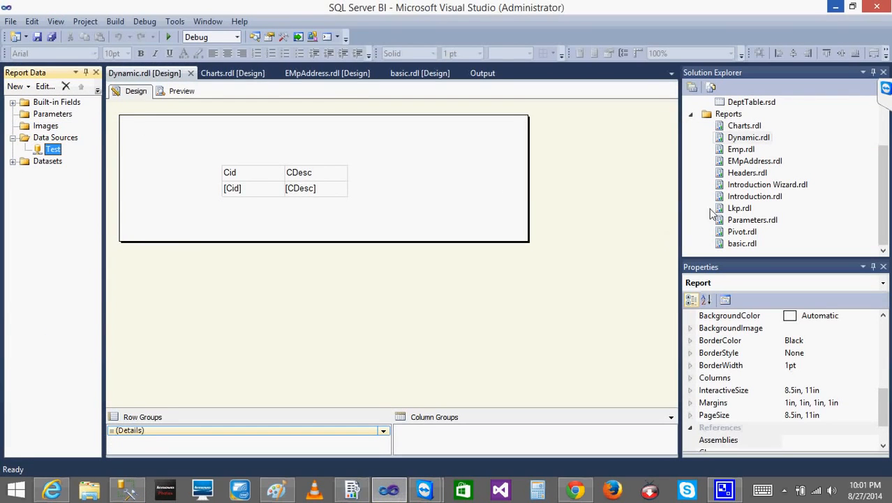
{"action": "double_click", "coordinate": [754, 161]}
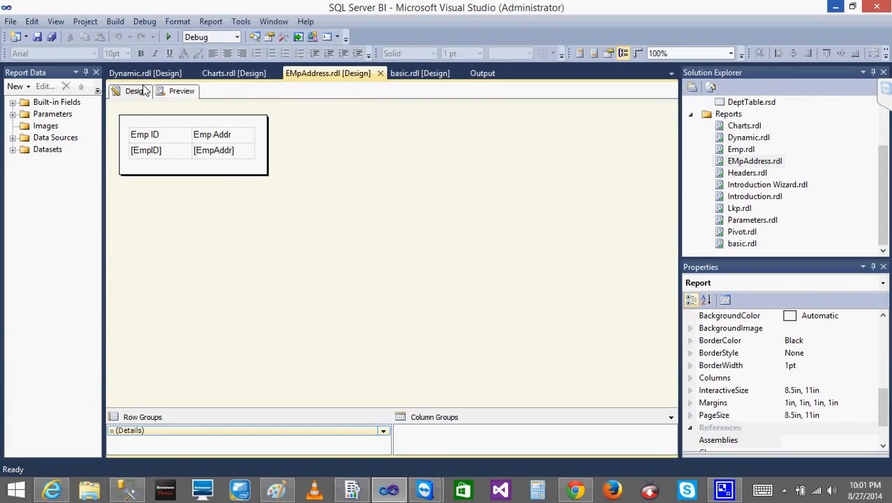
{"action": "left_click", "coordinate": [15, 115]}
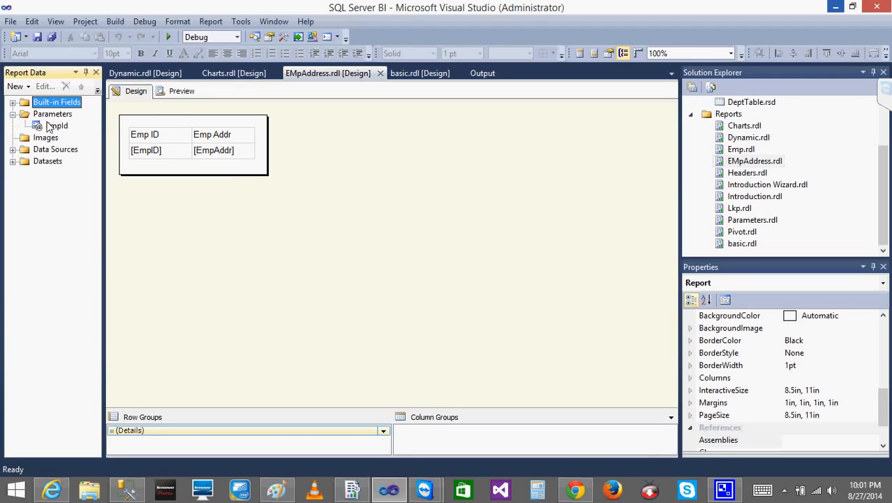
{"action": "left_click", "coordinate": [51, 491]}
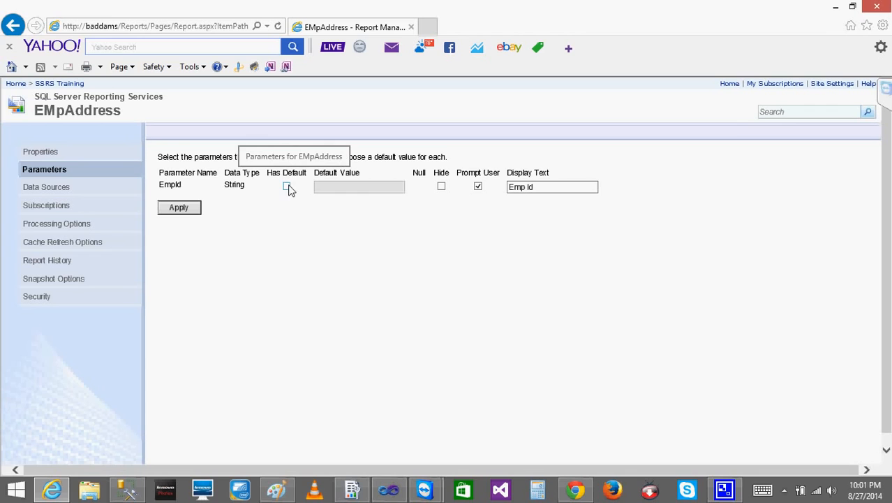
{"action": "left_click", "coordinate": [278, 490]}
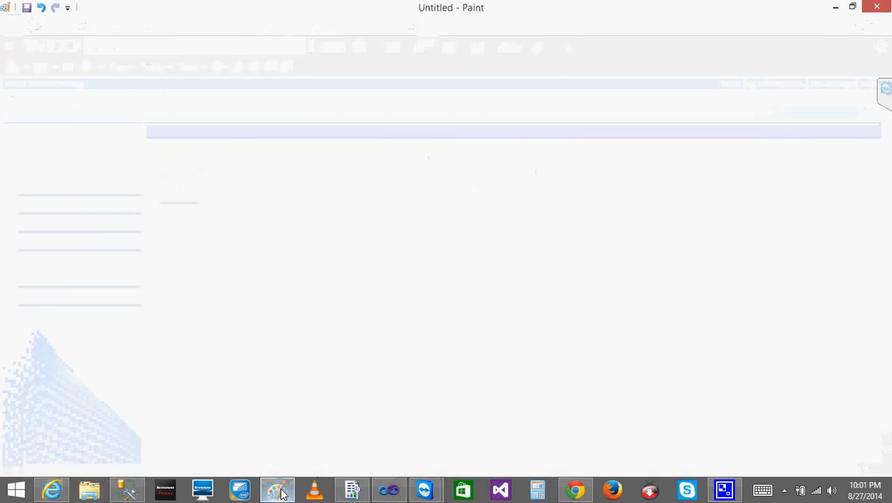
{"action": "left_click", "coordinate": [277, 490]}
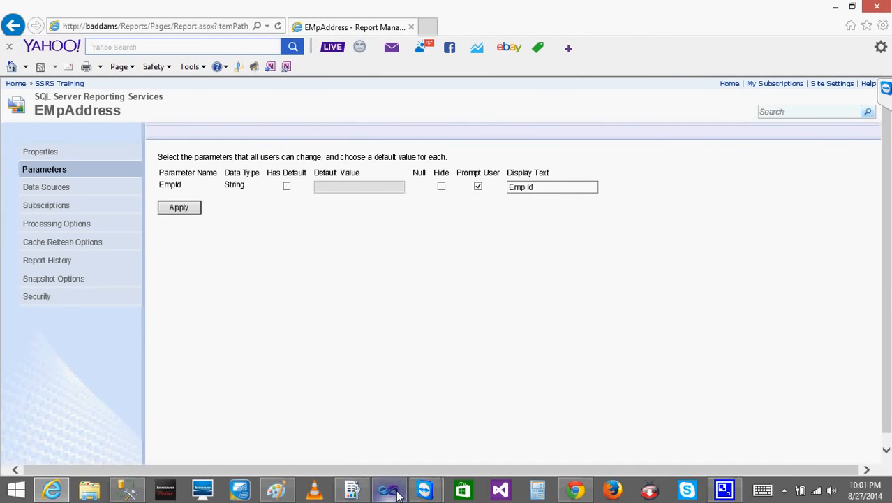
{"action": "left_click", "coordinate": [127, 491]}
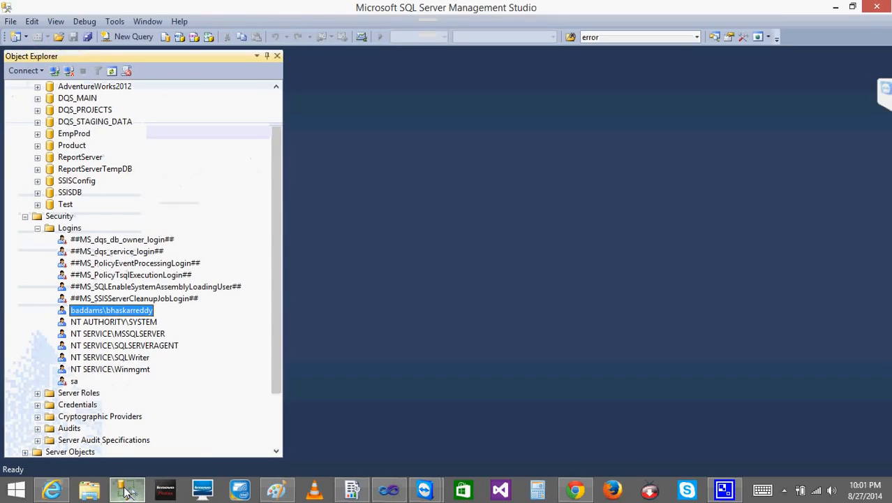
{"action": "left_click", "coordinate": [127, 491]}
In Visual Studio, specify 1 as the default value of the EmpId parameter and preview the EMpAddress report
{"action": "left_click", "coordinate": [391, 493]}
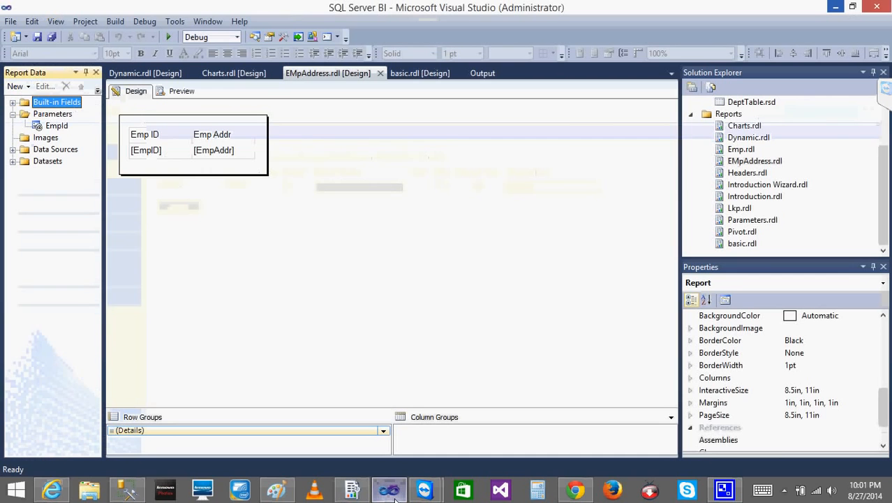
{"action": "double_click", "coordinate": [38, 128]}
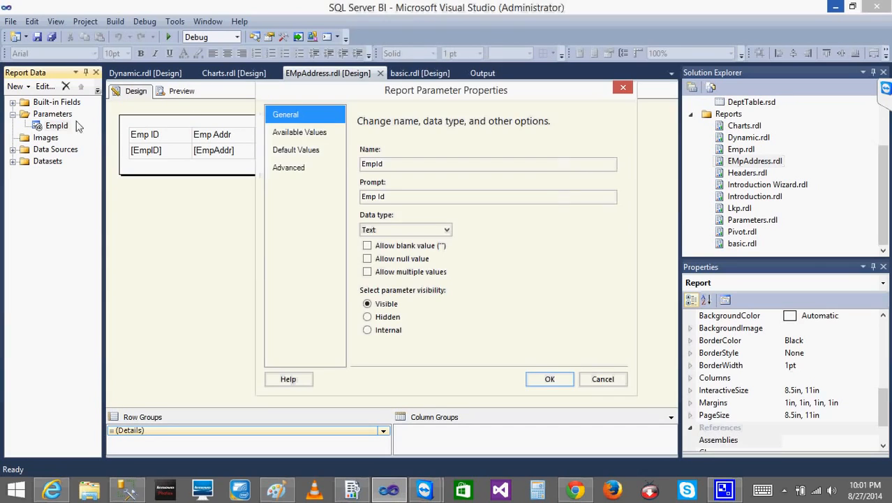
{"action": "left_click", "coordinate": [301, 151]}
{"action": "left_click", "coordinate": [367, 176]}
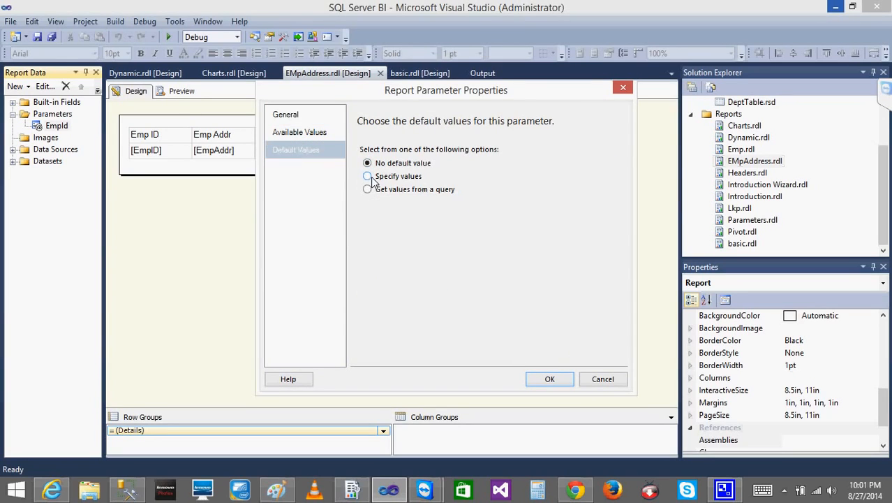
{"action": "left_click", "coordinate": [372, 217]}
{"action": "type", "text": "1"}
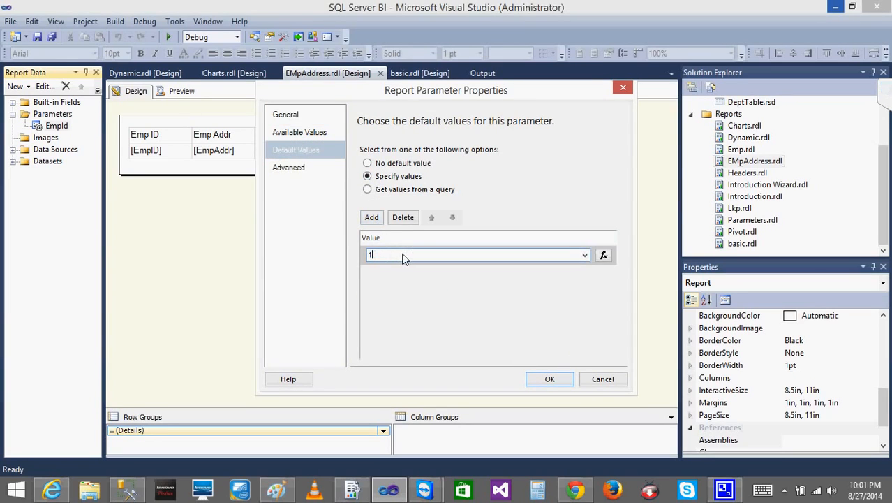
{"action": "left_click", "coordinate": [550, 378]}
{"action": "left_click", "coordinate": [182, 92]}
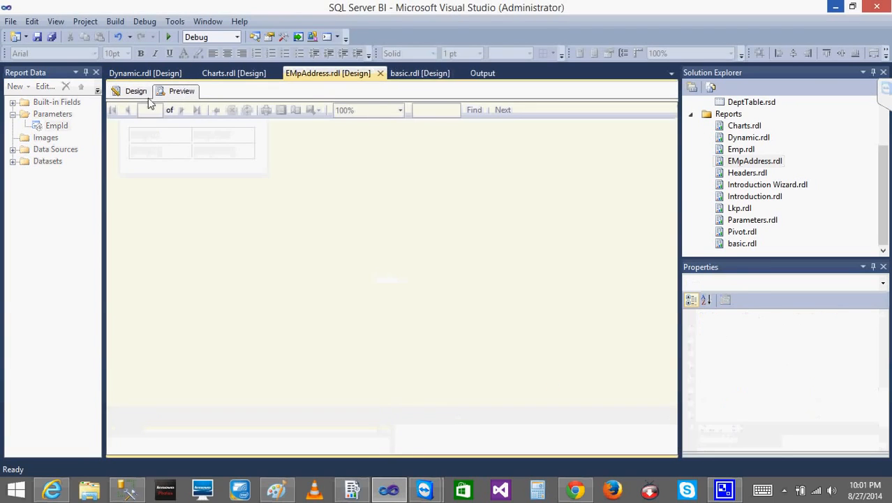
Switch to Report Manager in the browser, give the EmpId parameter a default value of 1 and apply the change
{"action": "left_click", "coordinate": [51, 490]}
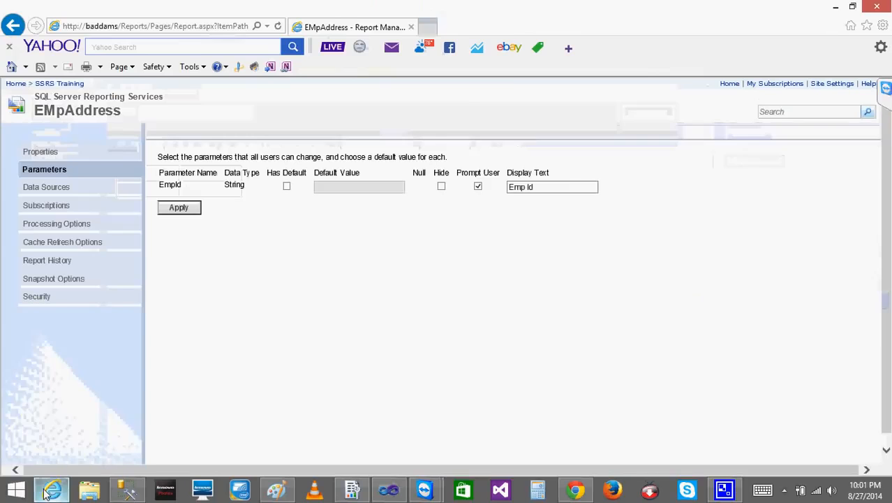
{"action": "left_click", "coordinate": [287, 187]}
{"action": "left_click", "coordinate": [337, 190]}
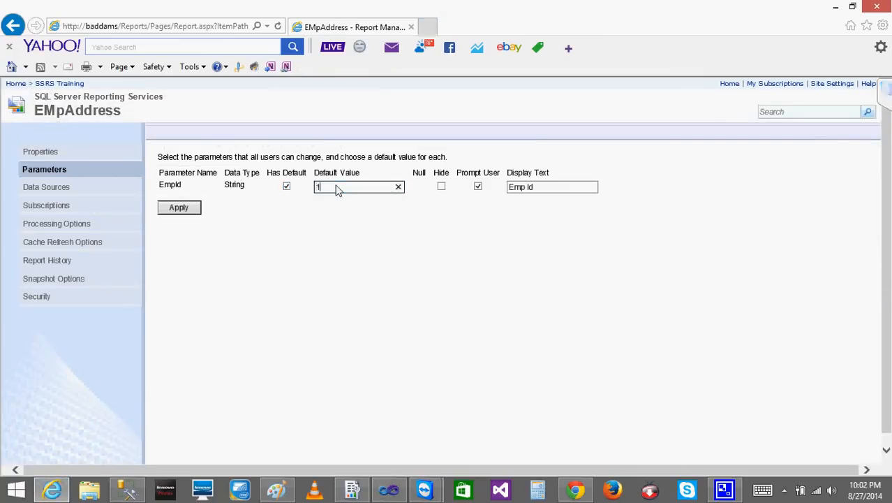
{"action": "left_click", "coordinate": [187, 210]}
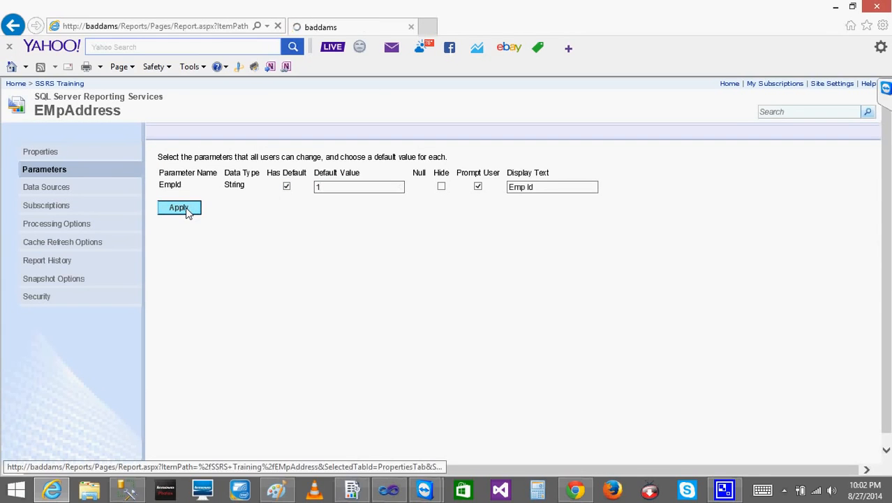
Run the EMpAddress report with its default parameter and return to the SSRS Training folder
{"action": "left_click", "coordinate": [98, 111]}
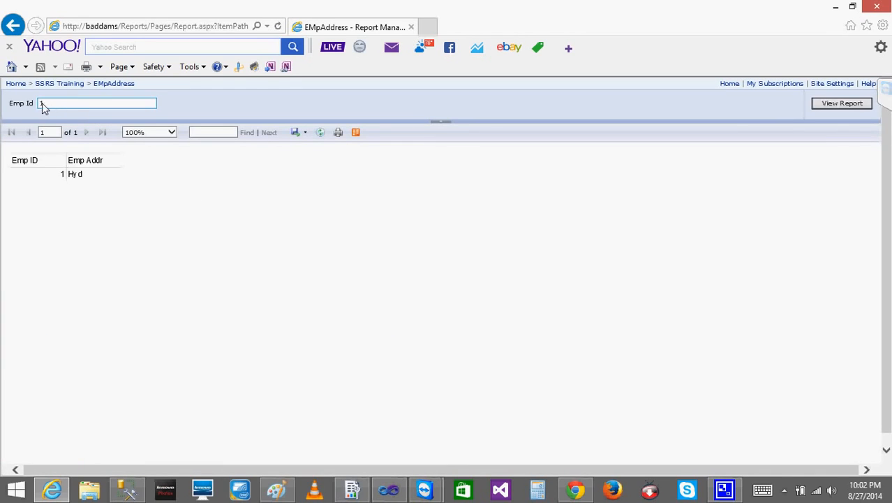
{"action": "left_click", "coordinate": [114, 84]}
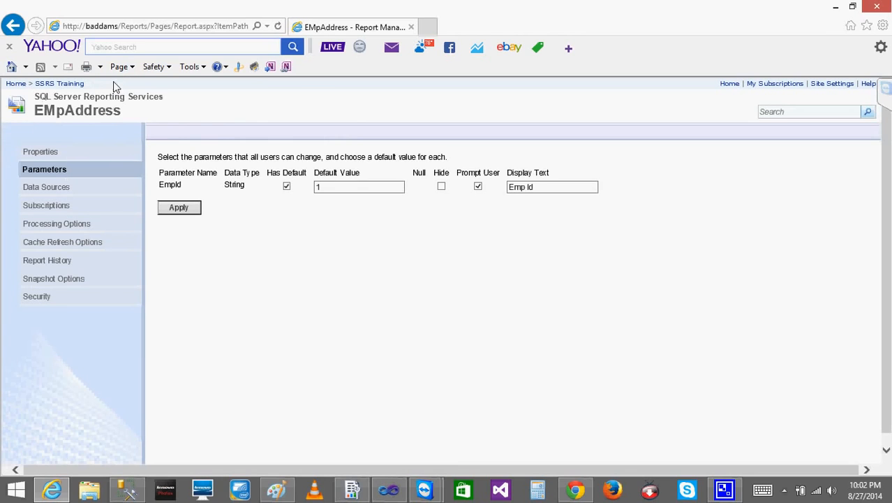
{"action": "left_click", "coordinate": [64, 85]}
Try to hide EMpAddress's EmpId parameter, check the report and return to the SSRS Training folder
{"action": "mouse_move", "coordinate": [483, 203]}
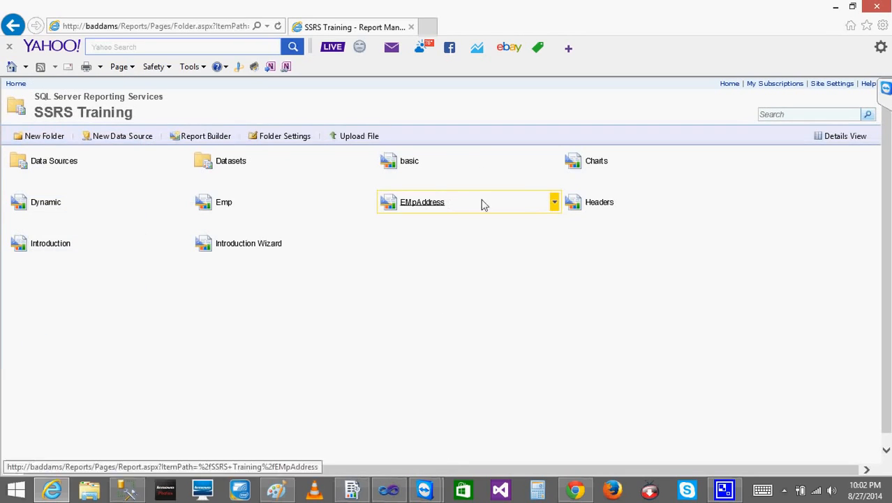
{"action": "left_click", "coordinate": [555, 204]}
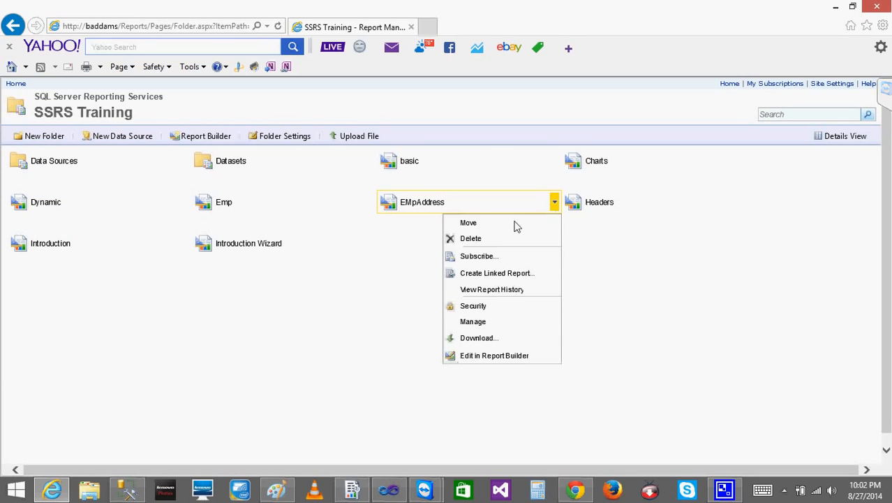
{"action": "left_click", "coordinate": [484, 322]}
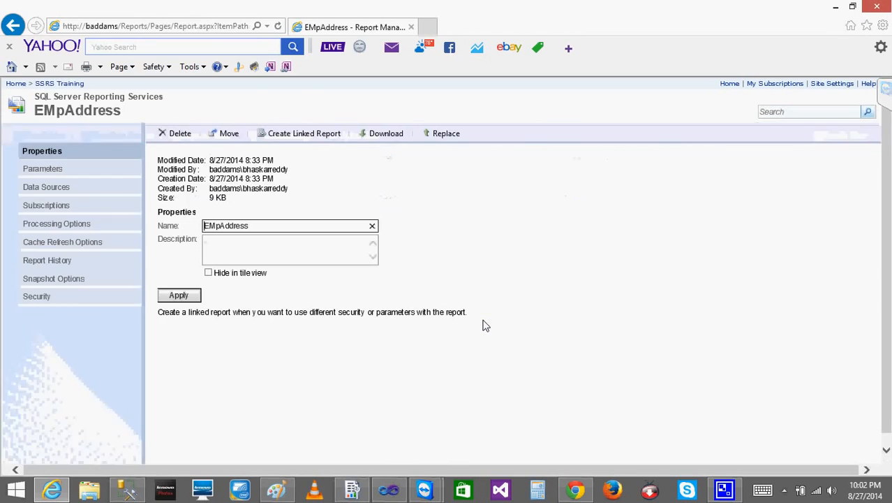
{"action": "left_click", "coordinate": [76, 168]}
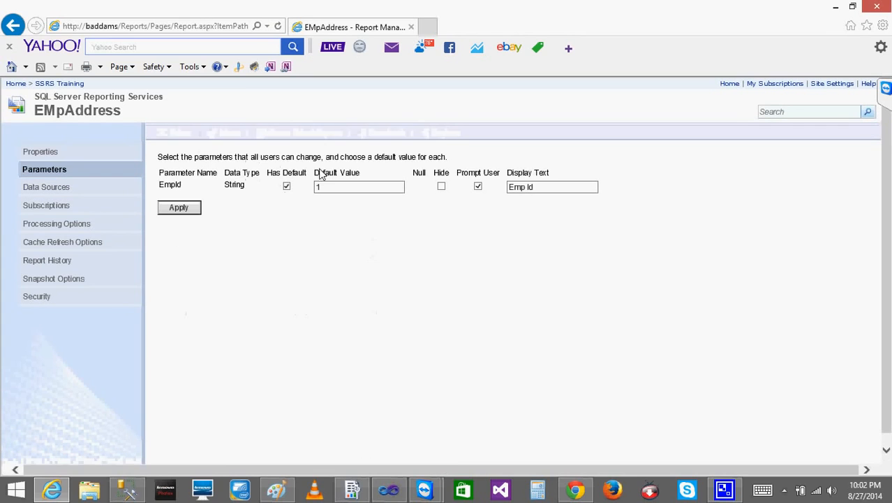
{"action": "left_click", "coordinate": [442, 186]}
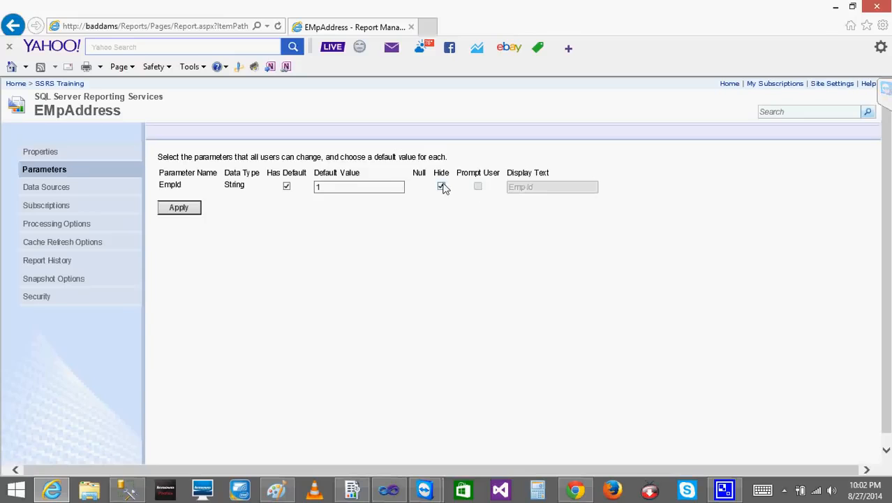
{"action": "left_click", "coordinate": [70, 112]}
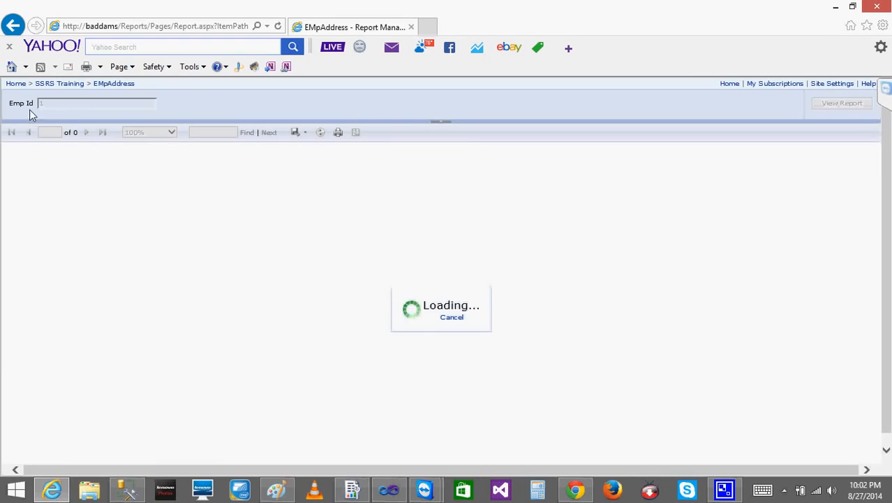
{"action": "left_click", "coordinate": [101, 84]}
{"action": "left_click", "coordinate": [65, 84]}
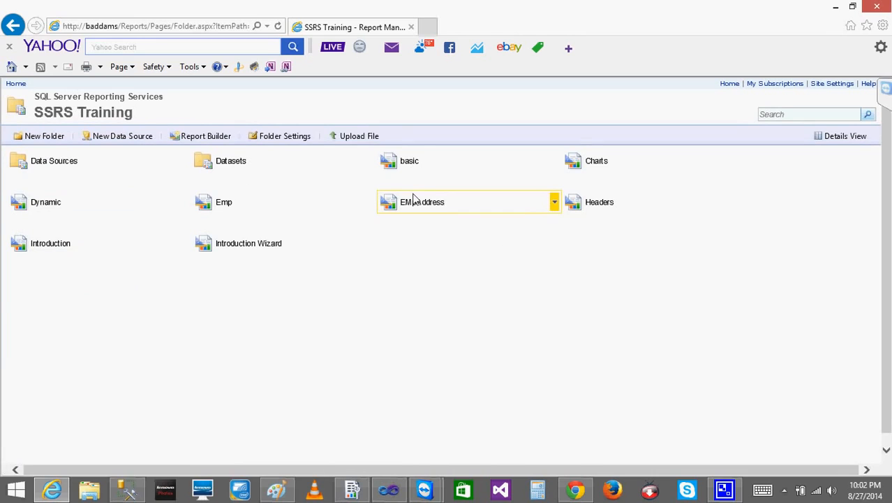
In EMpAddress's parameter settings, set EmpId to hidden, apply the change and run the report
{"action": "left_click", "coordinate": [555, 203]}
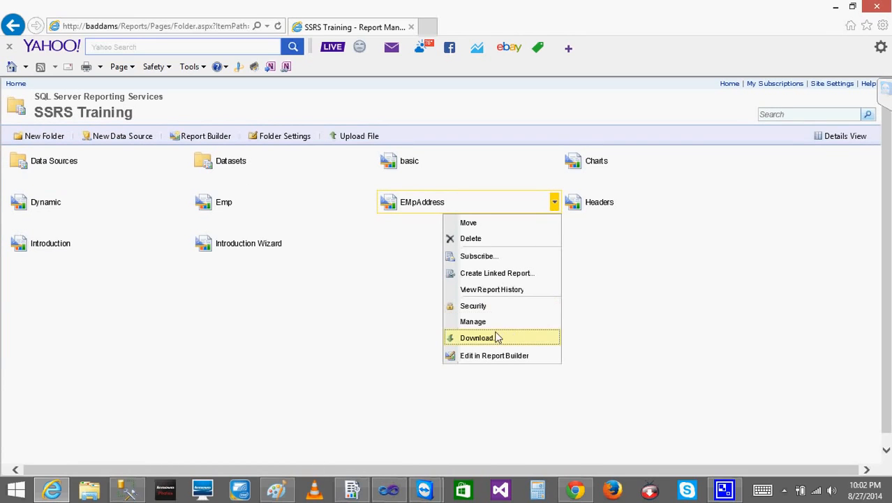
{"action": "left_click", "coordinate": [473, 322]}
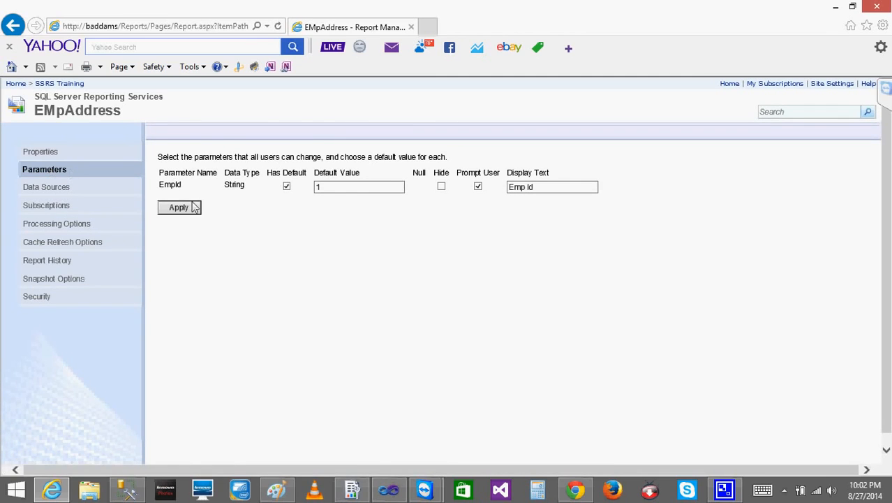
{"action": "left_click", "coordinate": [441, 187]}
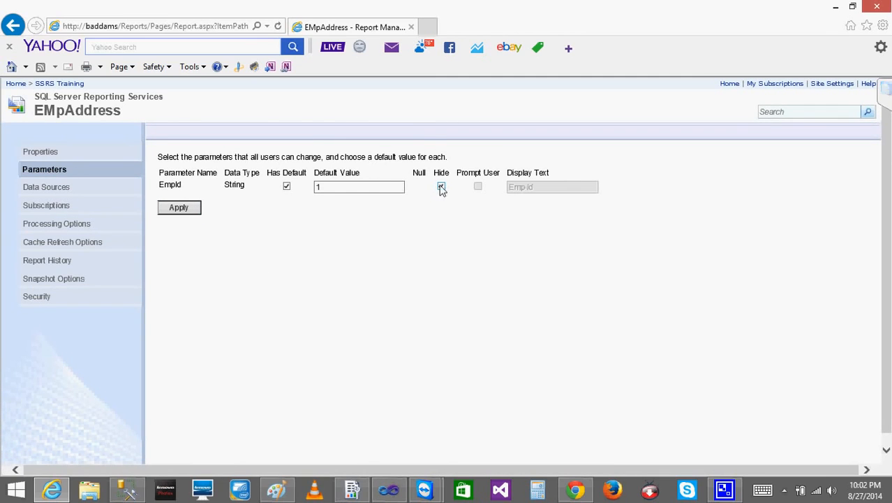
{"action": "left_click", "coordinate": [193, 215]}
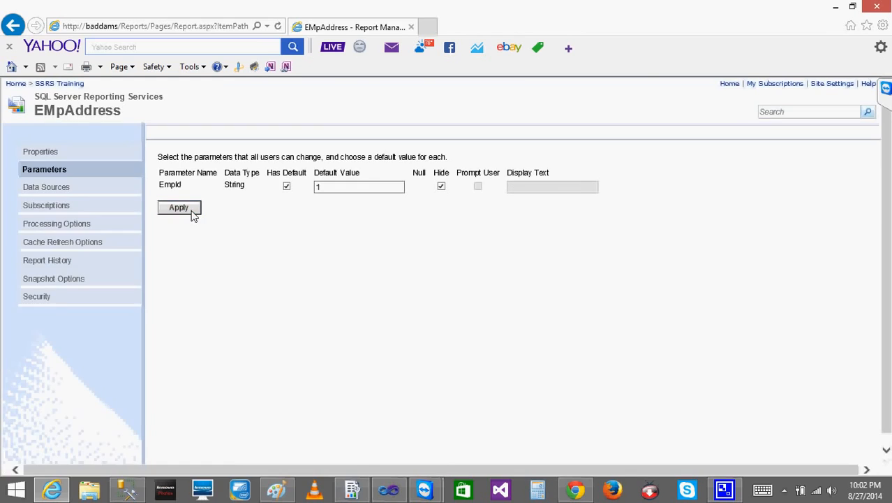
{"action": "left_click", "coordinate": [80, 116]}
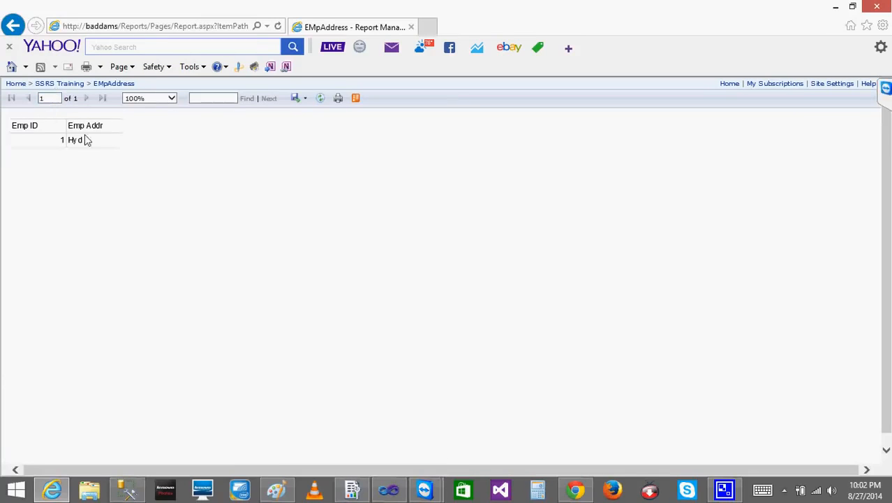
Switch to Visual Studio, set the EmpId parameter's visibility to Hidden in EMpAddress.rdl, preview the report and return to the browser
{"action": "left_click", "coordinate": [389, 491]}
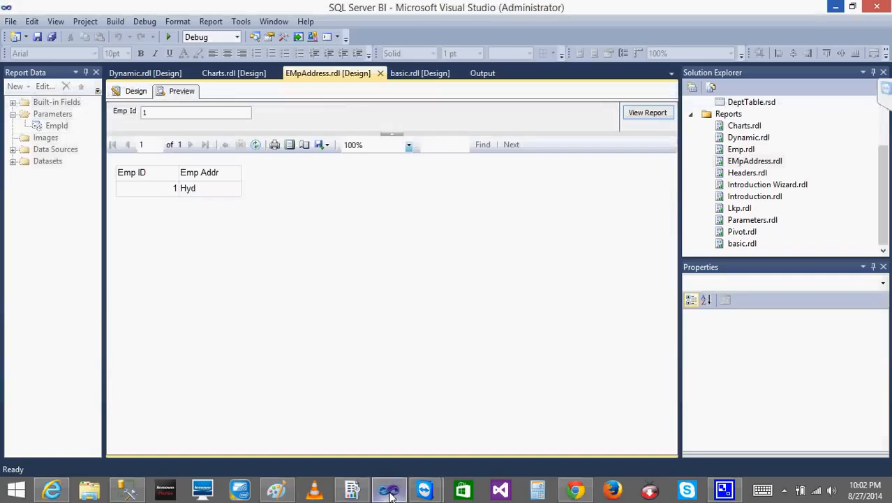
{"action": "left_click", "coordinate": [148, 96]}
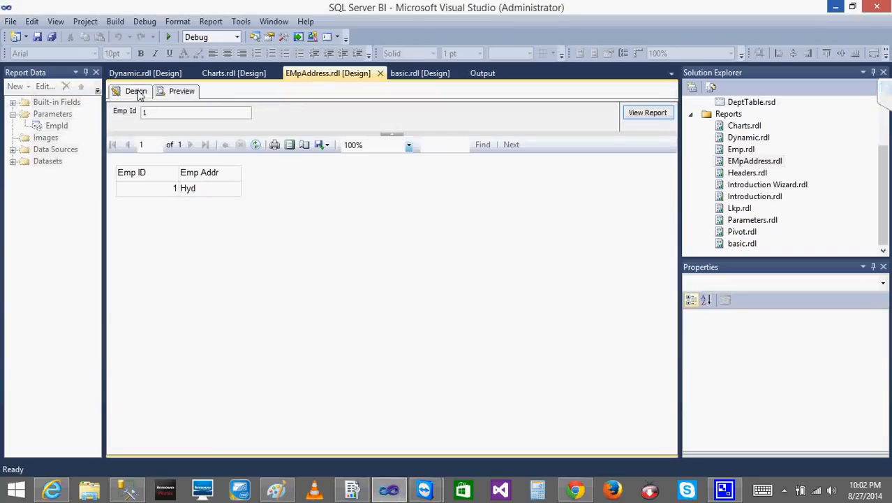
{"action": "left_click", "coordinate": [57, 127]}
{"action": "double_click", "coordinate": [56, 126]}
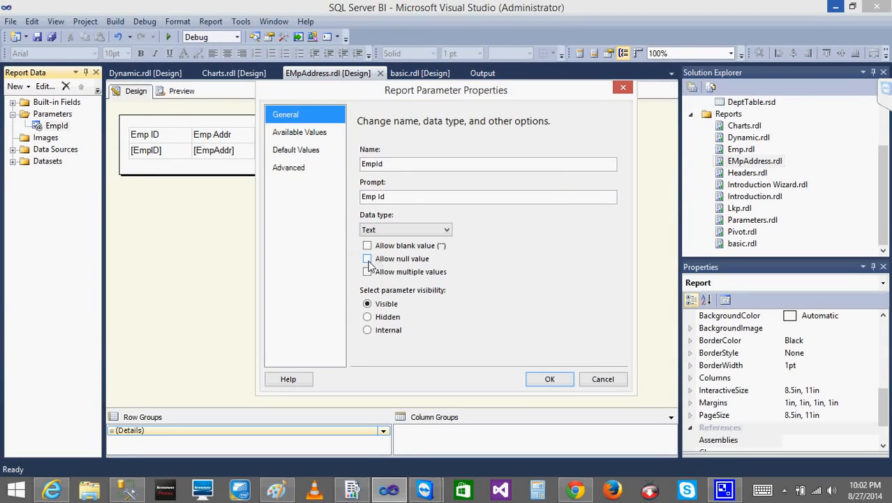
{"action": "left_click", "coordinate": [368, 317]}
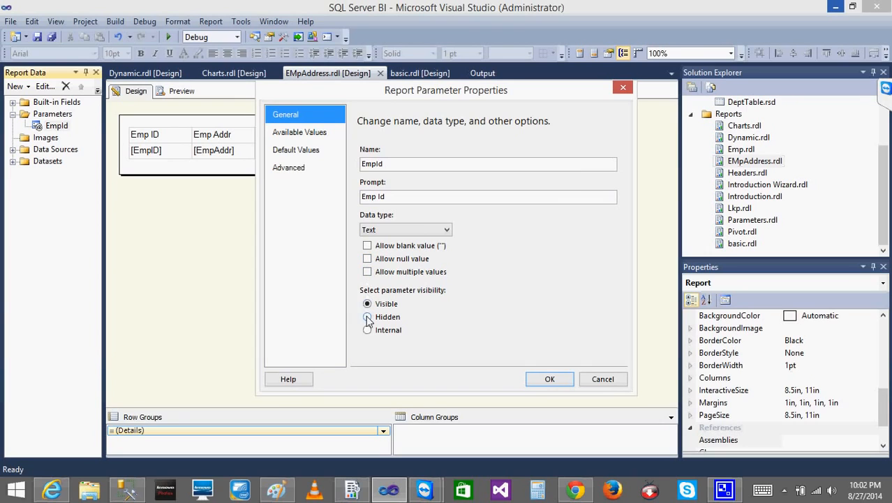
{"action": "left_click", "coordinate": [551, 379]}
{"action": "left_click", "coordinate": [179, 92]}
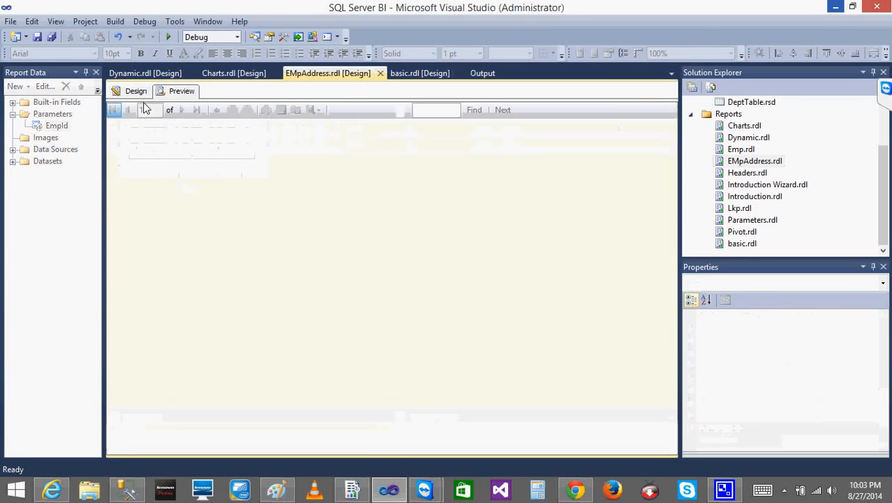
{"action": "left_click", "coordinate": [833, 7]}
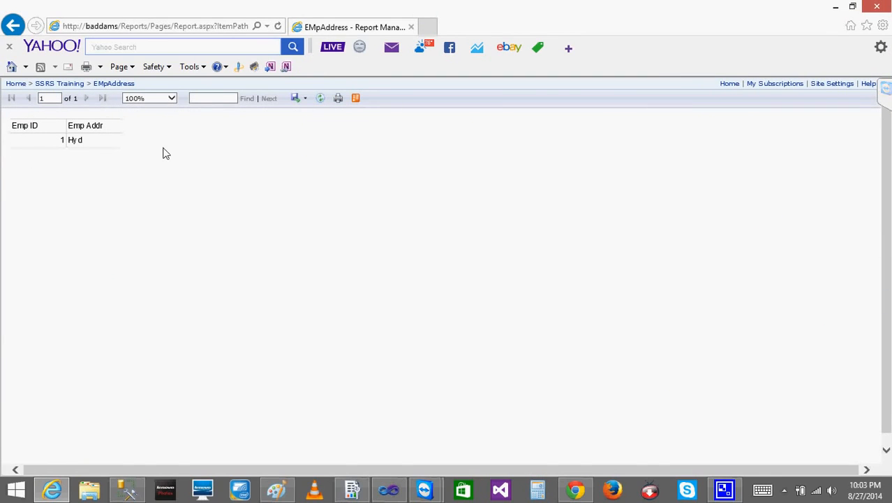
Launch Report Builder from the SSRS Training folder, dismiss the Getting Started dialog and look over the report data folders
{"action": "left_click", "coordinate": [64, 83]}
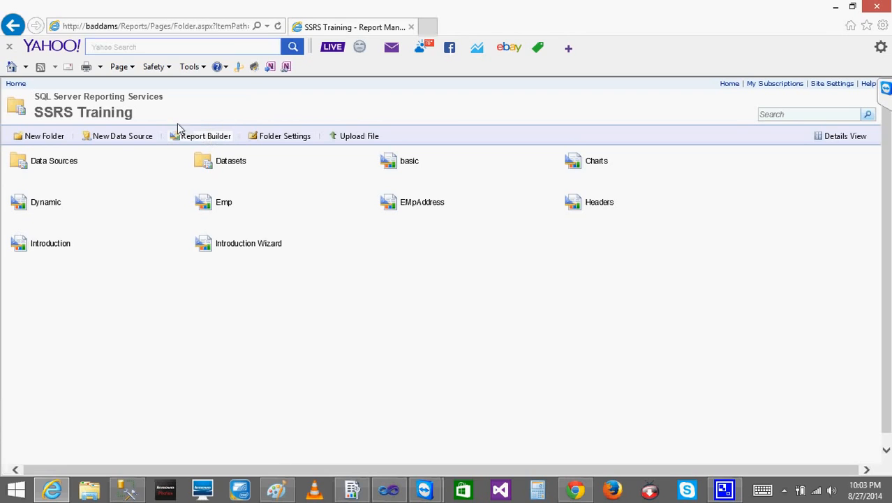
{"action": "left_click", "coordinate": [212, 141]}
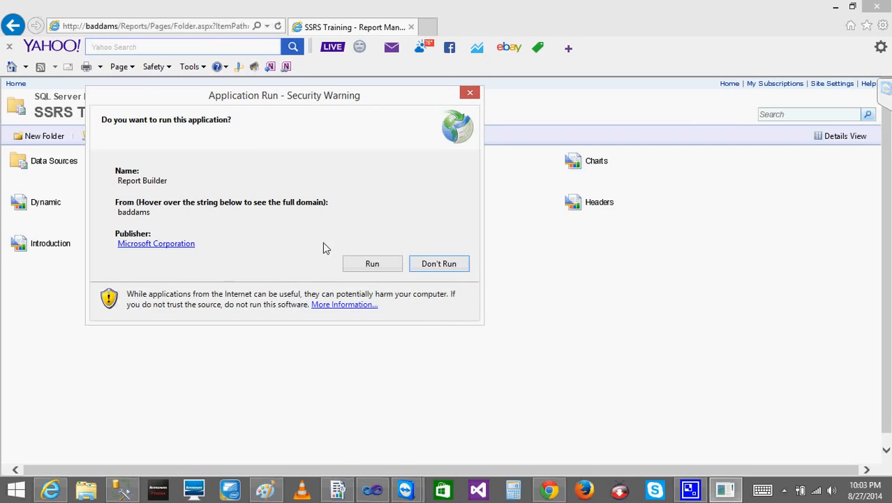
{"action": "left_click", "coordinate": [371, 262]}
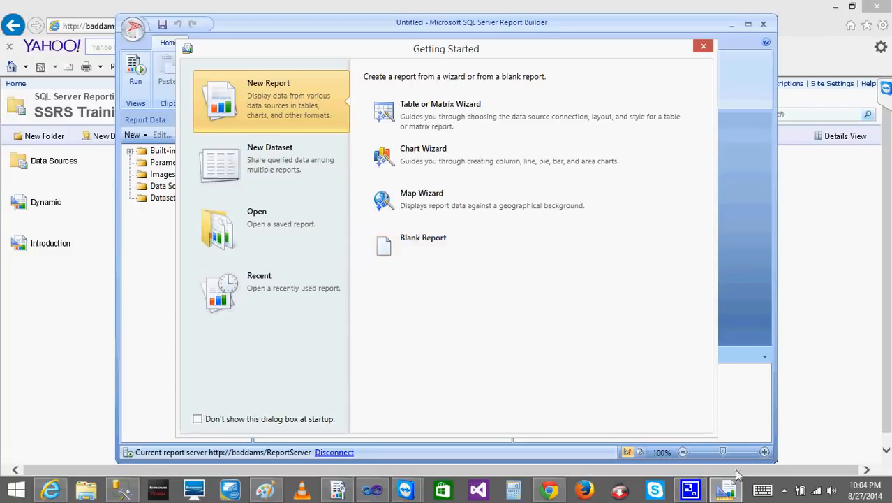
{"action": "left_click", "coordinate": [704, 47]}
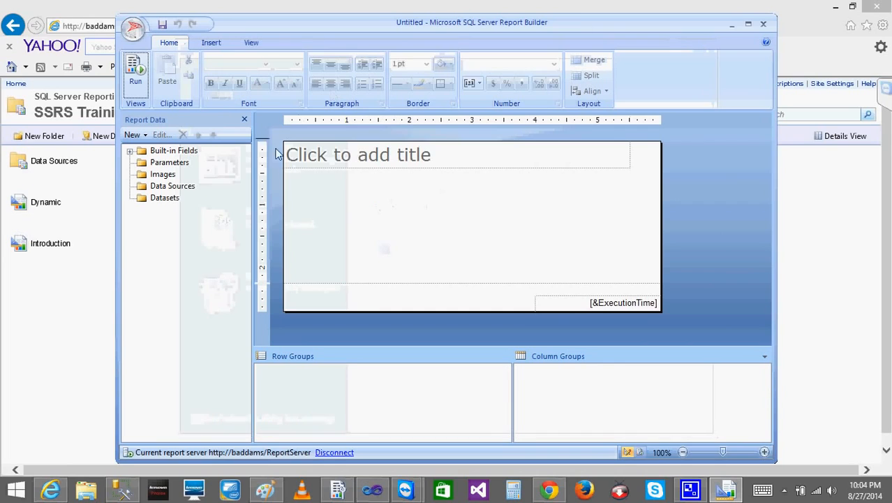
{"action": "left_click", "coordinate": [165, 175]}
{"action": "left_click", "coordinate": [168, 165]}
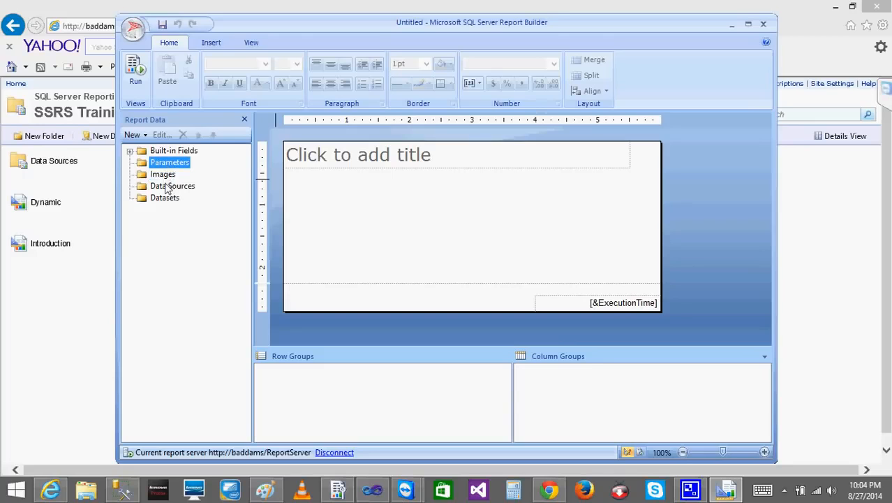
{"action": "left_click", "coordinate": [168, 185]}
{"action": "left_click", "coordinate": [165, 200]}
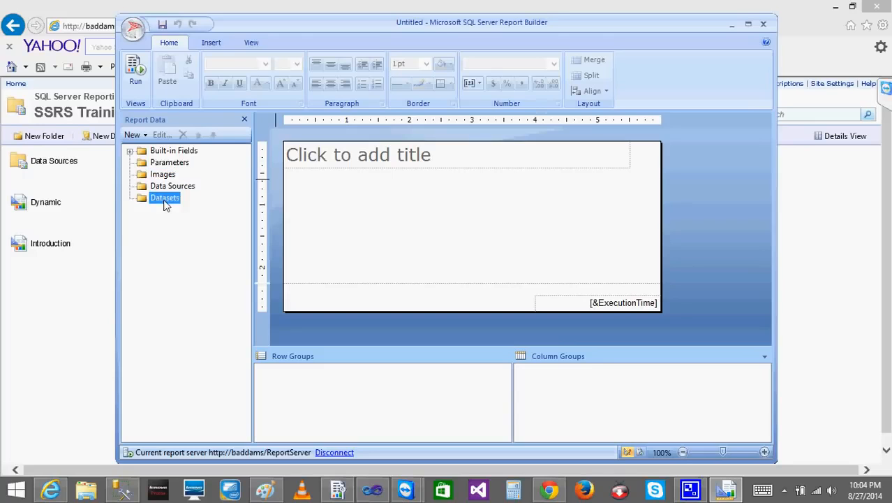
Insert a text box reading "Welcome" directly below the title in the blank report
{"action": "left_click", "coordinate": [217, 43]}
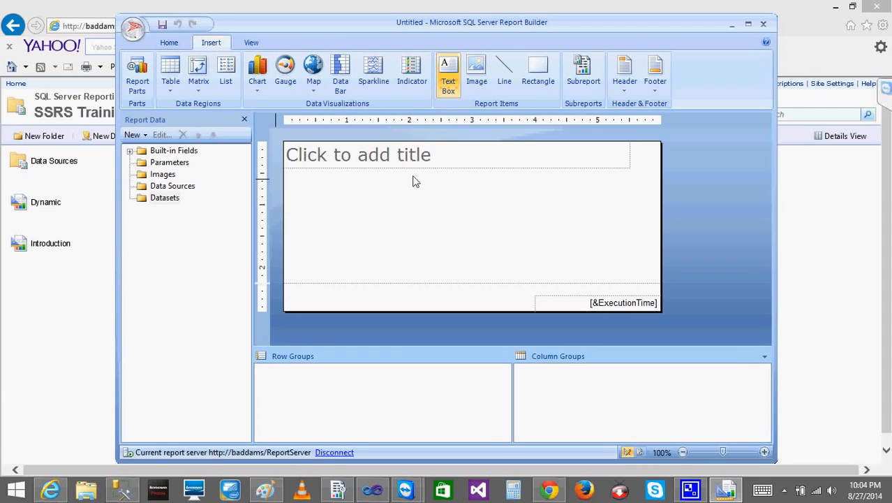
{"action": "left_click", "coordinate": [449, 76]}
{"action": "left_click", "coordinate": [285, 167]}
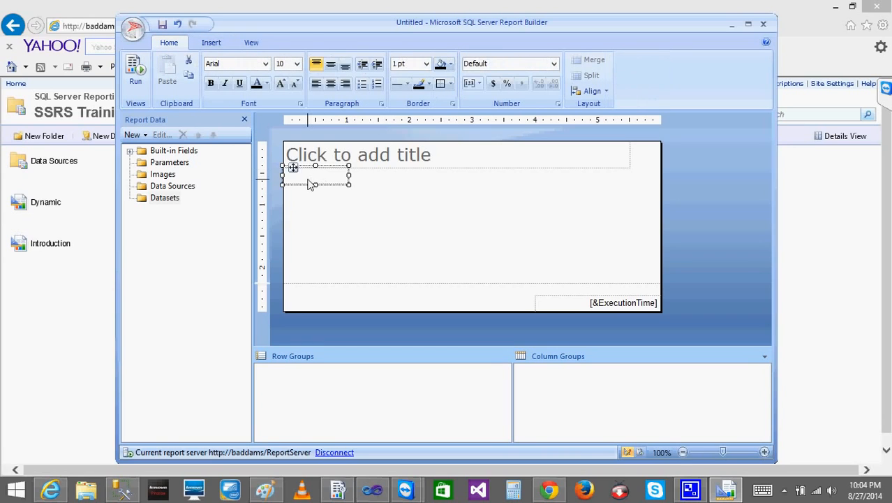
{"action": "left_click", "coordinate": [311, 184]}
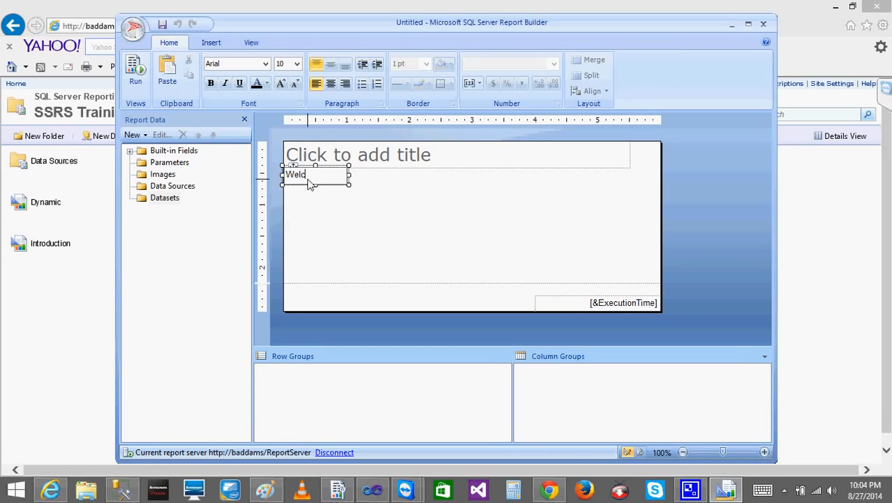
{"action": "left_click", "coordinate": [318, 210]}
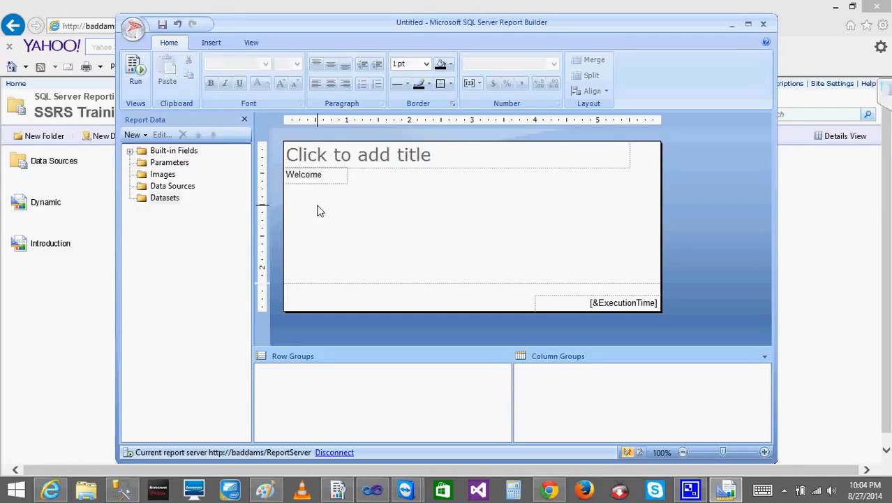
Run the report to preview it and return to design view, keeping Report Builder open
{"action": "left_click", "coordinate": [135, 70]}
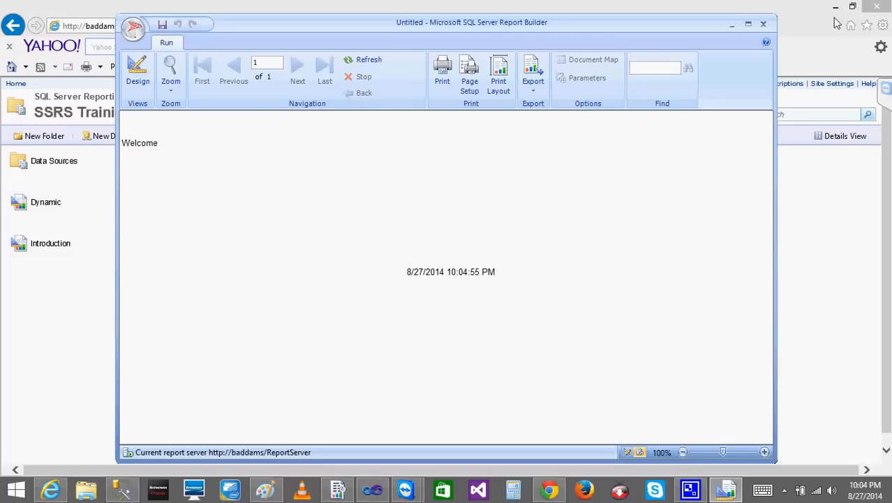
{"action": "left_click", "coordinate": [763, 24]}
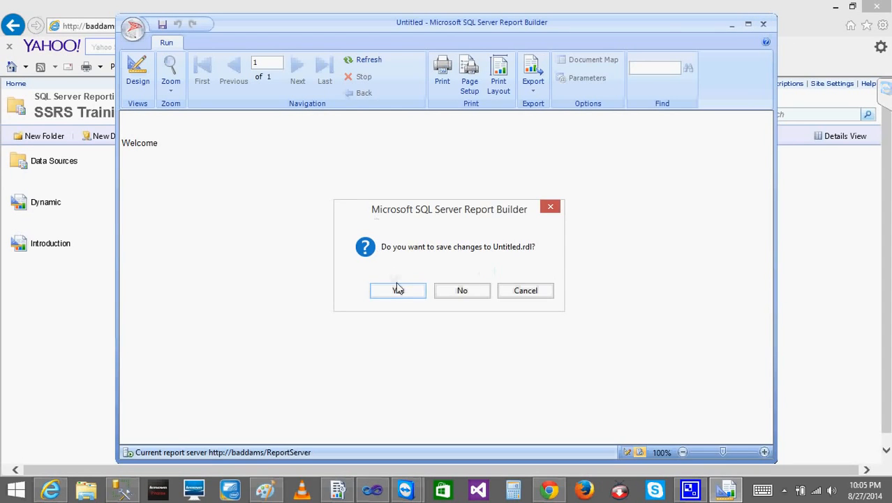
{"action": "left_click", "coordinate": [518, 290]}
{"action": "left_click", "coordinate": [138, 72]}
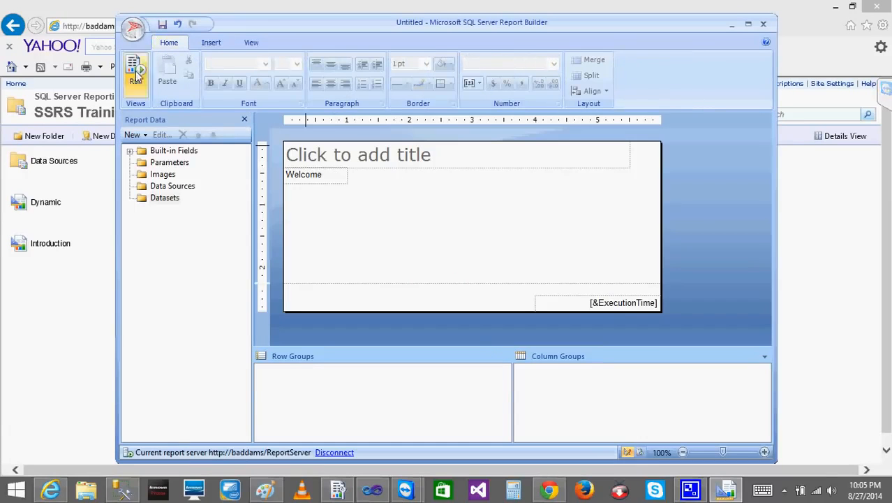
Save the report as Untitled.rdl in the report server's SSRS Training folder and close Report Builder
{"action": "left_click", "coordinate": [162, 25]}
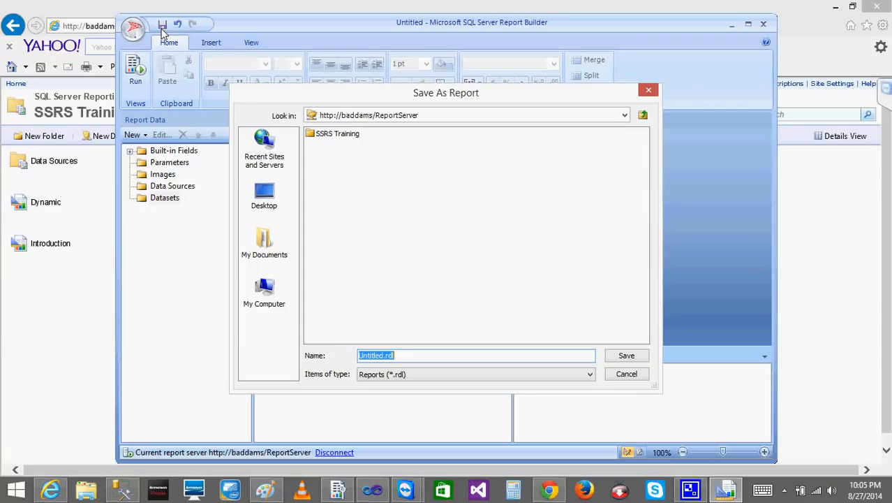
{"action": "left_click", "coordinate": [427, 115]}
{"action": "left_click", "coordinate": [428, 117]}
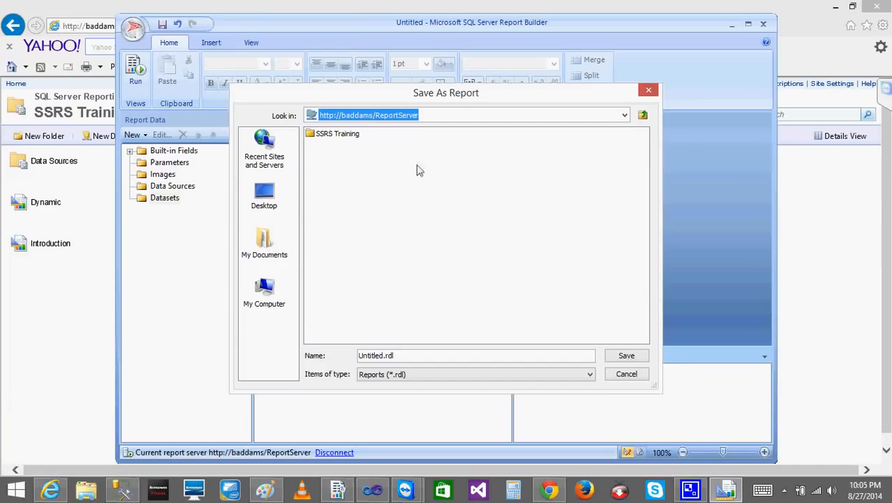
{"action": "double_click", "coordinate": [328, 135]}
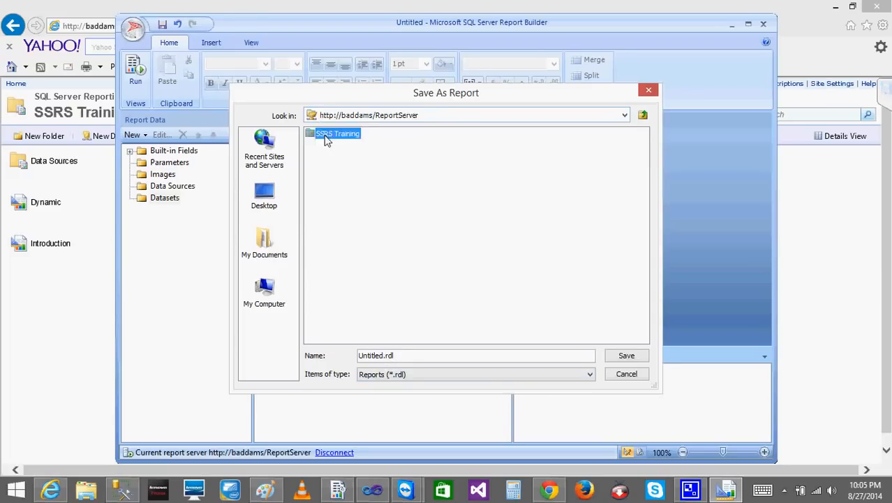
{"action": "left_click", "coordinate": [628, 355]}
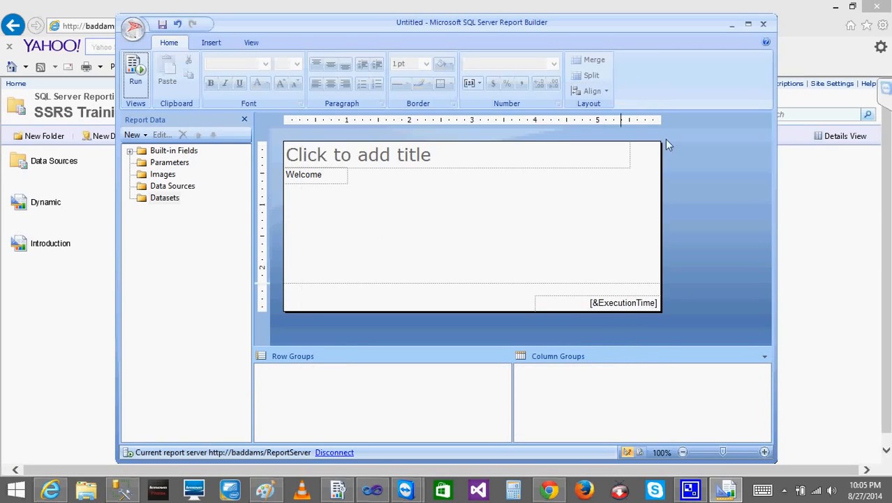
{"action": "left_click", "coordinate": [763, 26]}
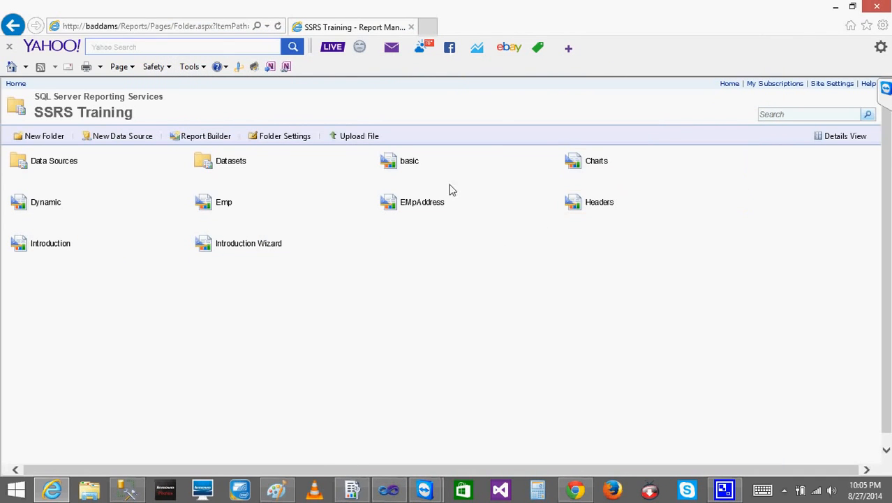
Refresh the SSRS Training folder in Report Manager, run the Untitled report and return to the folder
{"action": "left_click", "coordinate": [277, 26]}
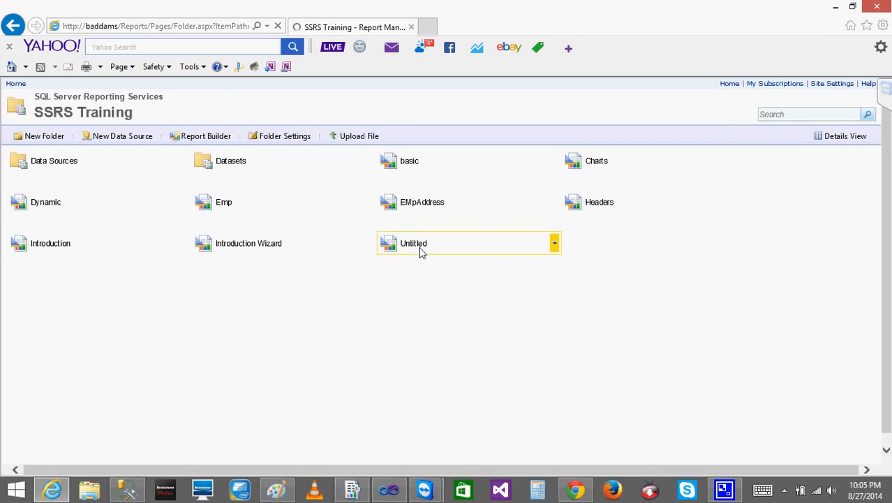
{"action": "left_click", "coordinate": [418, 248]}
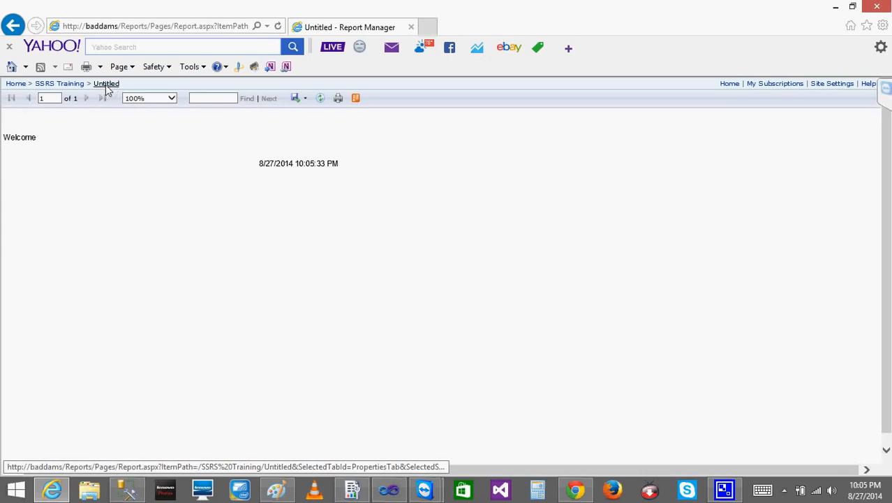
{"action": "left_click", "coordinate": [61, 84]}
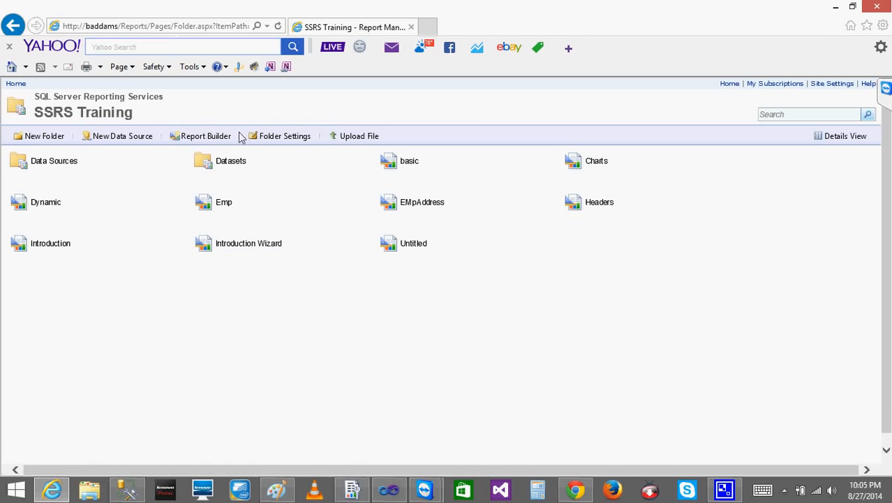
Launch Report Builder again and examine the items that can be inserted into EMpAddress.rdl in Visual Studio before returning to the browser
{"action": "left_click", "coordinate": [213, 136]}
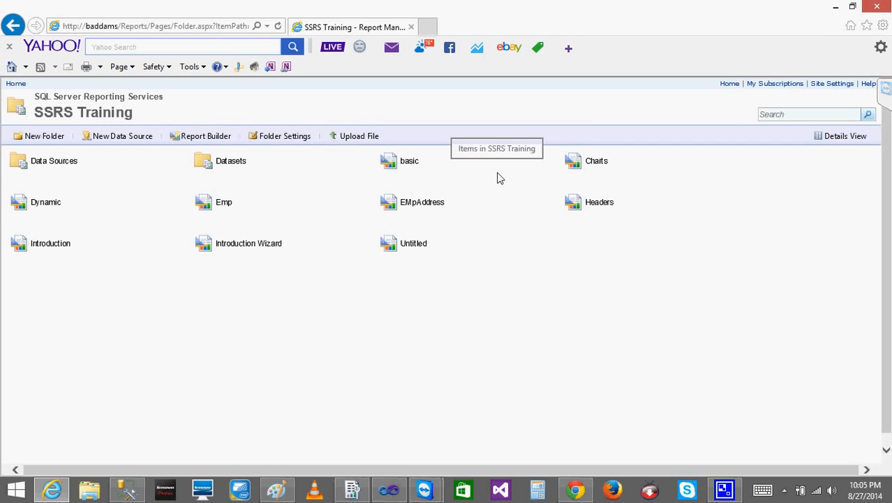
{"action": "left_click", "coordinate": [382, 491]}
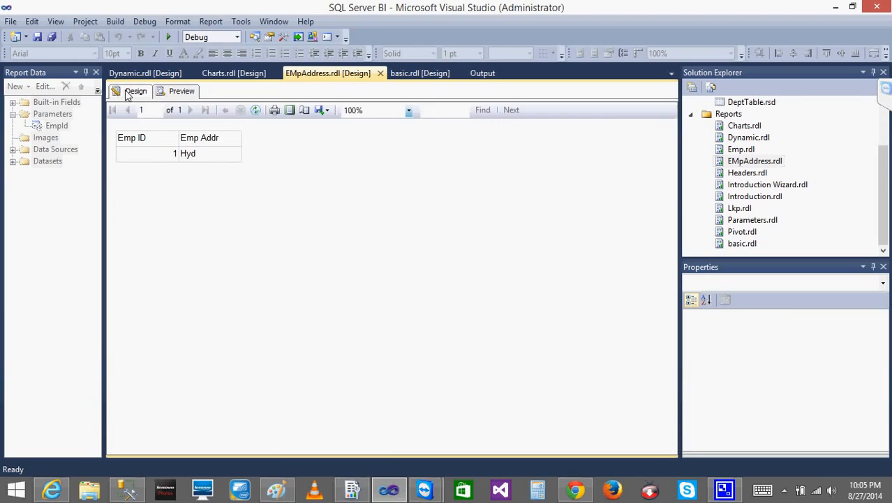
{"action": "left_click", "coordinate": [127, 93]}
{"action": "left_click", "coordinate": [44, 125]}
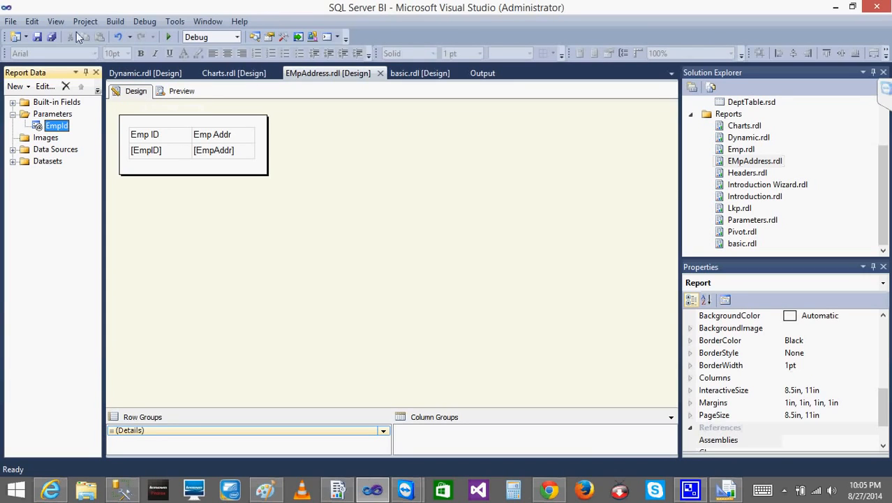
{"action": "right_click", "coordinate": [426, 188]}
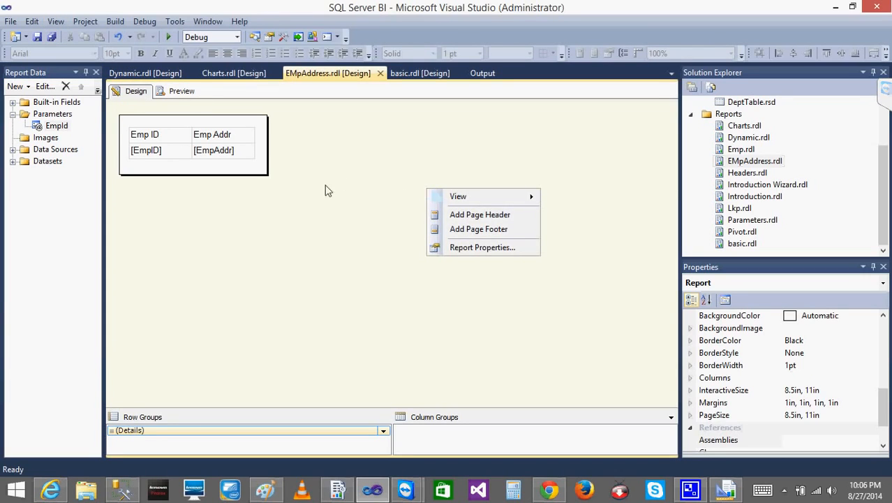
{"action": "right_click", "coordinate": [245, 153]}
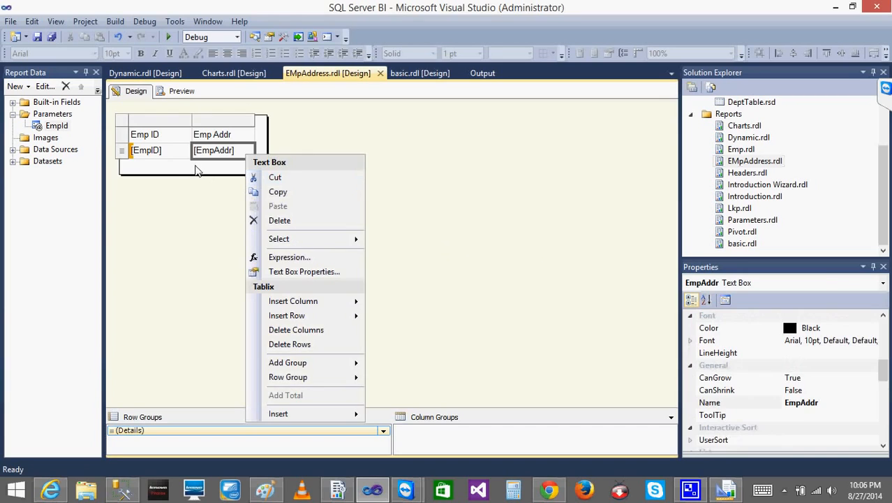
{"action": "right_click", "coordinate": [196, 167]}
{"action": "mouse_move", "coordinate": [258, 216]}
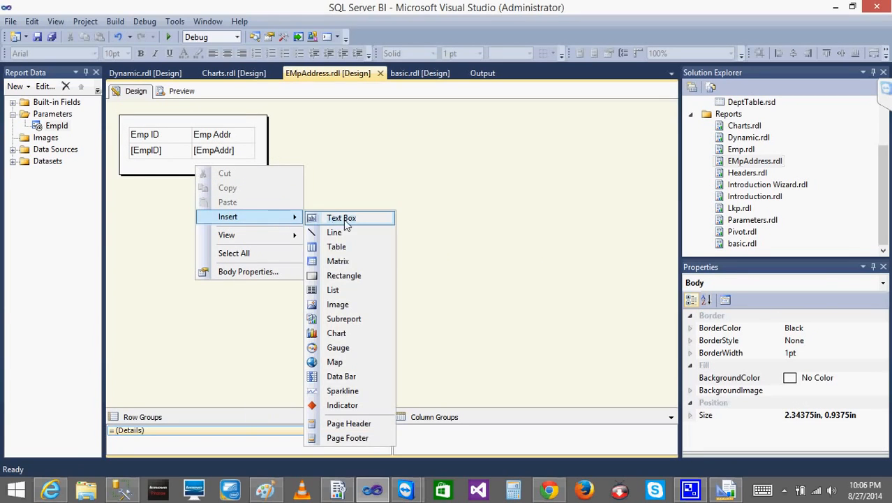
{"action": "left_click", "coordinate": [423, 391]}
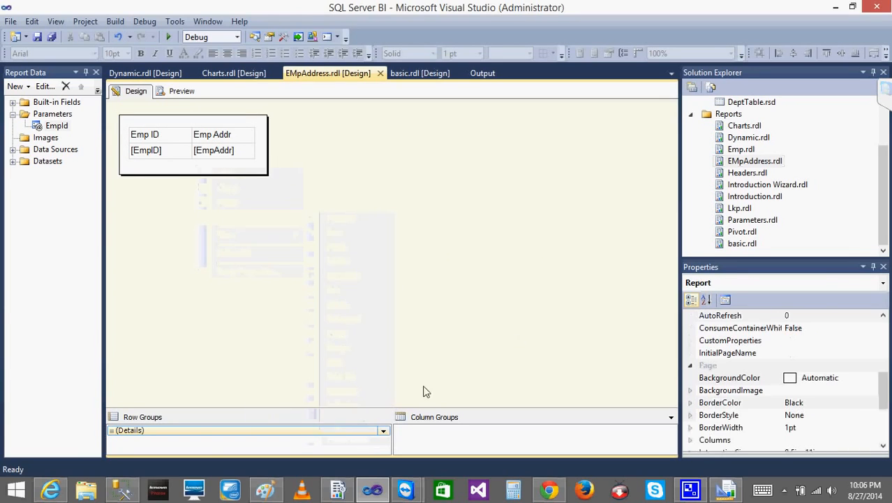
{"action": "left_click", "coordinate": [52, 493]}
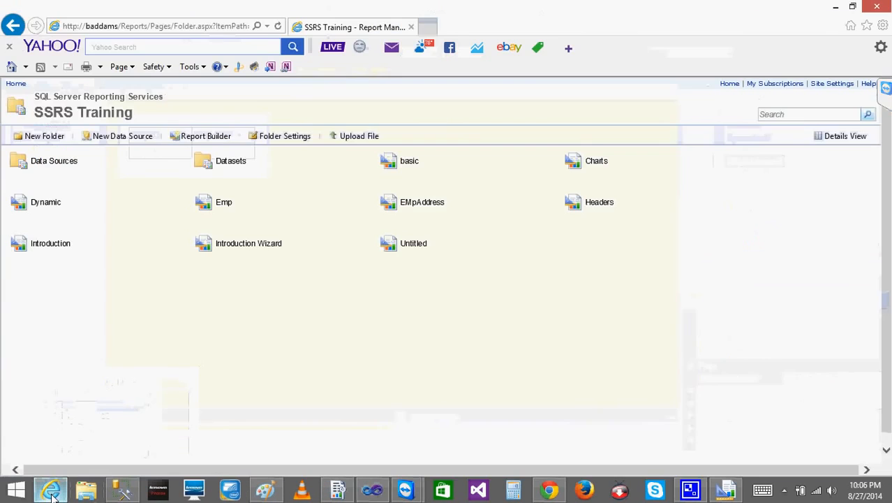
Switch to Report Builder, dismiss the getting-started dialog, and examine the blank report's data folders and insert options
{"action": "left_click", "coordinate": [726, 490]}
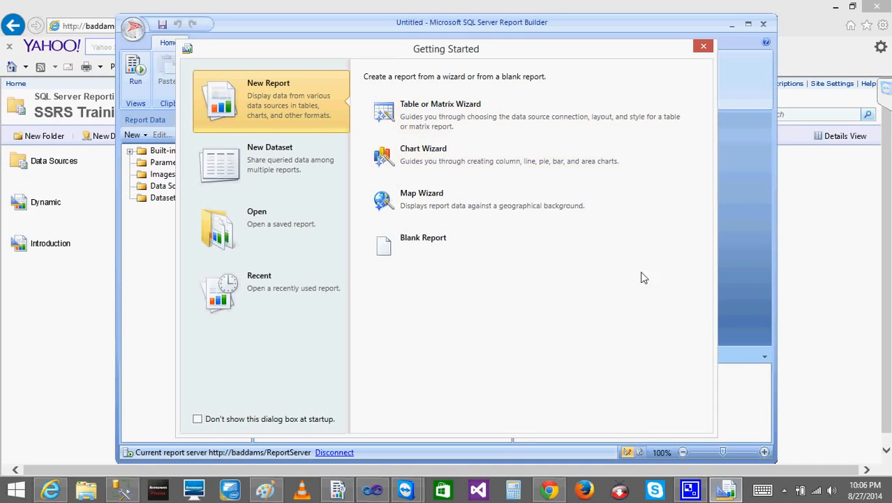
{"action": "left_click", "coordinate": [704, 47]}
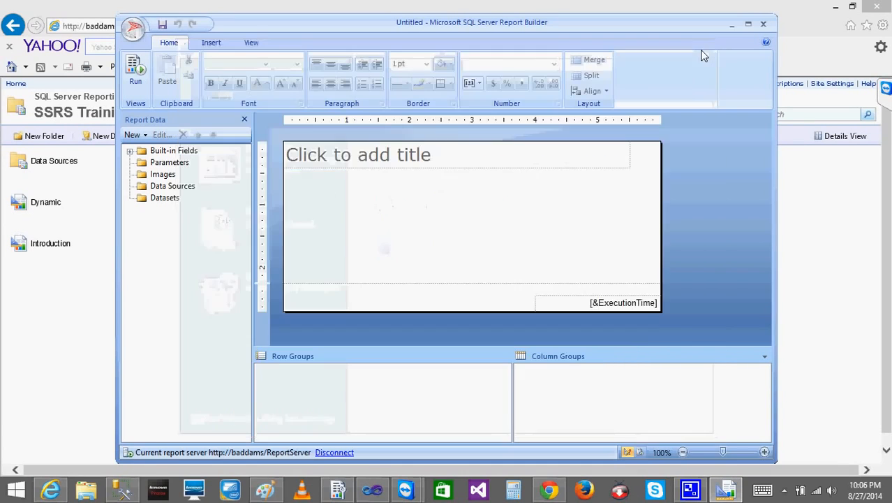
{"action": "left_click", "coordinate": [157, 165]}
{"action": "left_click", "coordinate": [159, 174]}
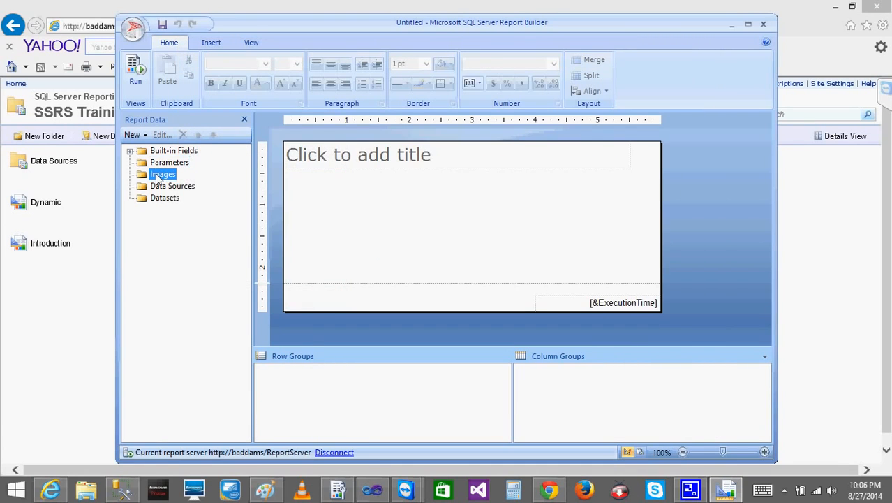
{"action": "right_click", "coordinate": [422, 219]}
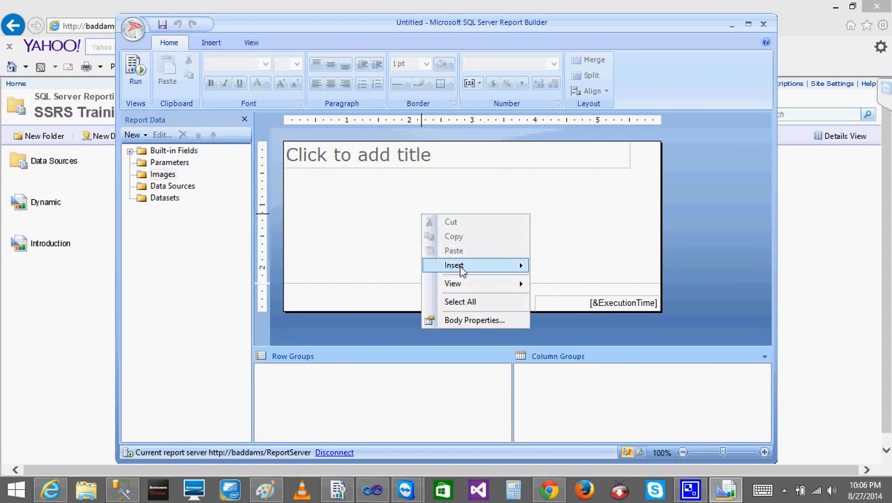
{"action": "mouse_move", "coordinate": [461, 266]}
{"action": "left_click", "coordinate": [332, 202]}
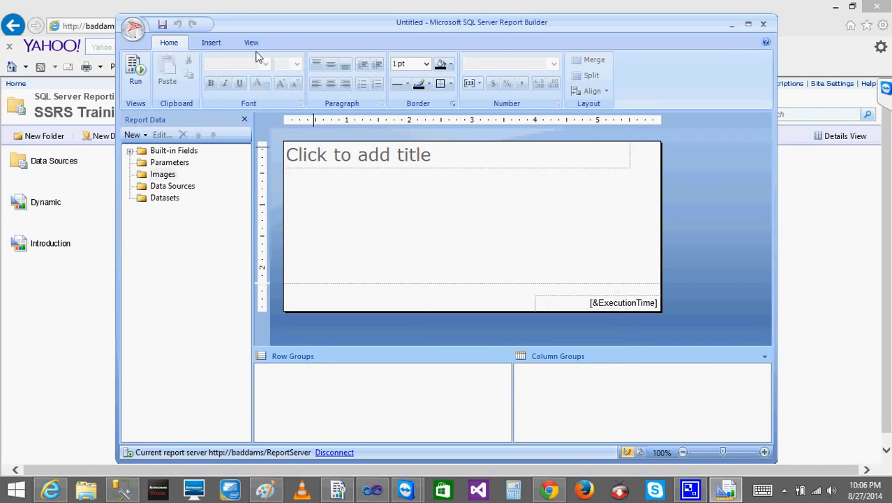
{"action": "left_click", "coordinate": [219, 42]}
{"action": "left_click", "coordinate": [169, 42]}
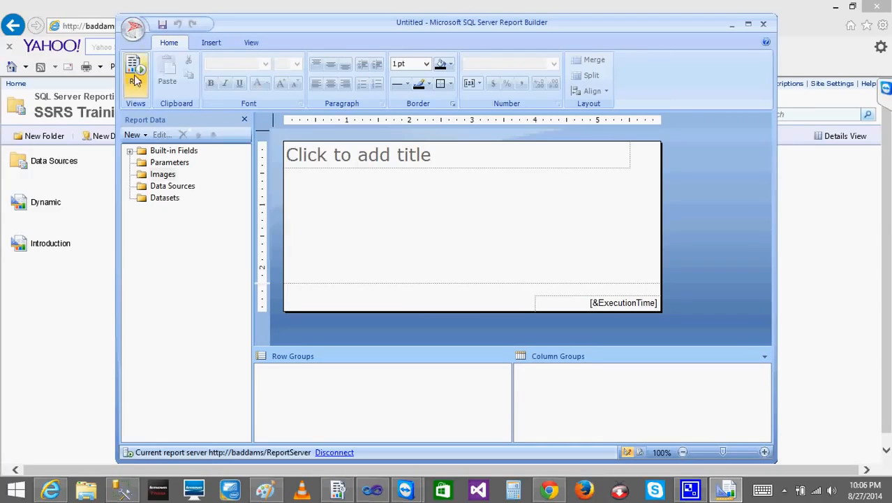
Examine the report servers and local folders available for saving the untitled report, then cancel saving and close Report Builder
{"action": "left_click", "coordinate": [161, 25]}
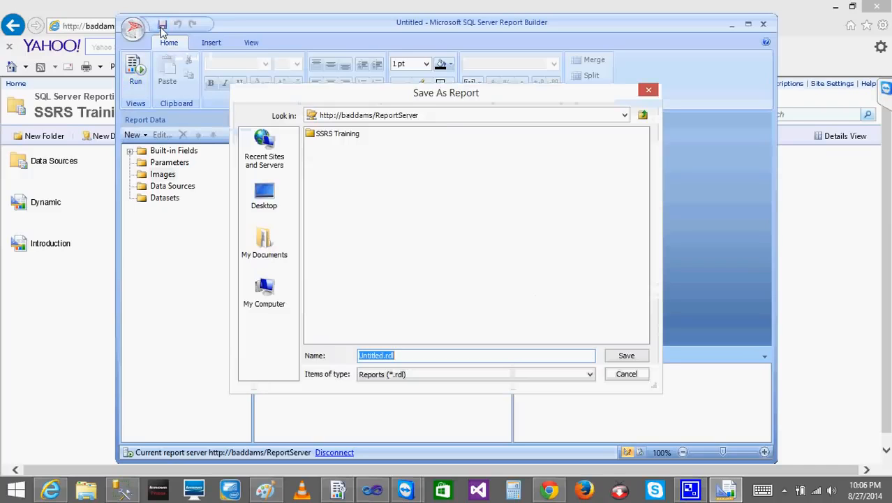
{"action": "left_click", "coordinate": [422, 119]}
{"action": "left_click", "coordinate": [393, 120]}
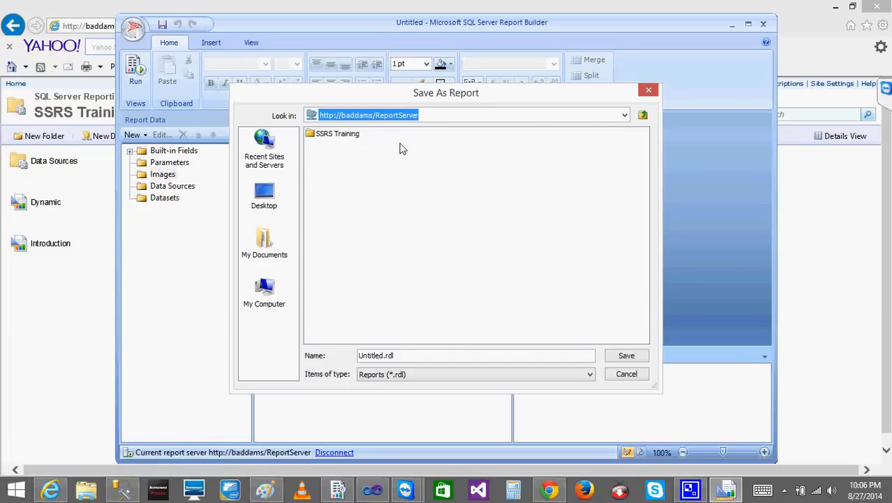
{"action": "left_click", "coordinate": [643, 115]}
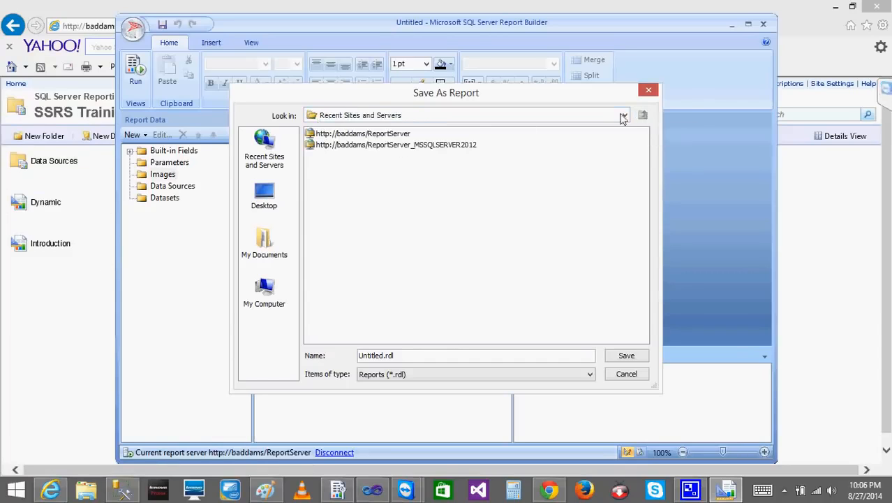
{"action": "left_click", "coordinate": [347, 145]}
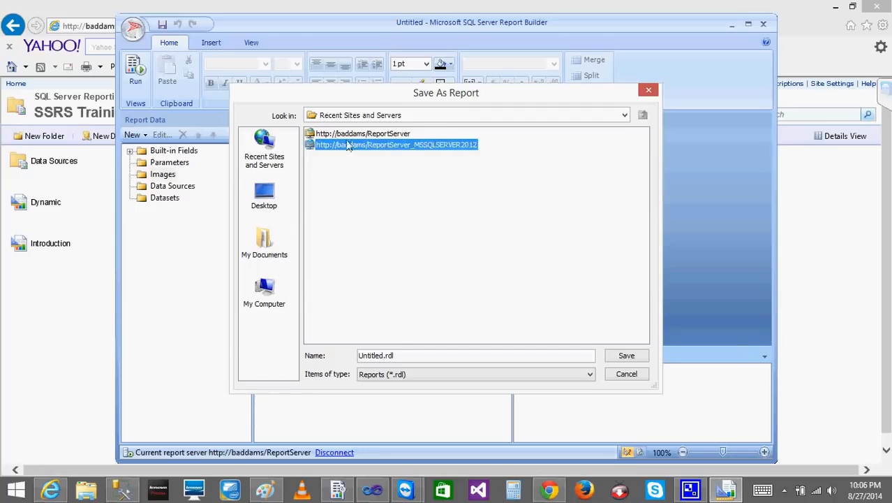
{"action": "left_click", "coordinate": [345, 134]}
{"action": "left_click", "coordinate": [345, 145]}
{"action": "left_click", "coordinate": [255, 200]}
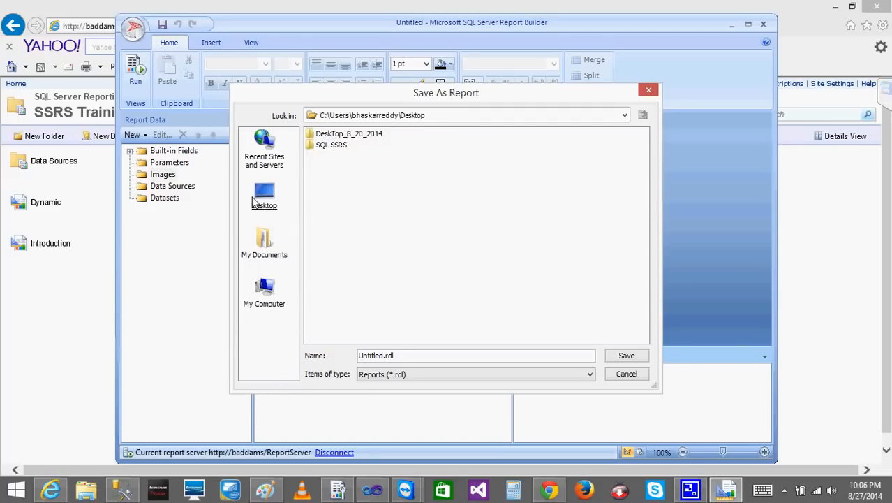
{"action": "left_click", "coordinate": [270, 223]}
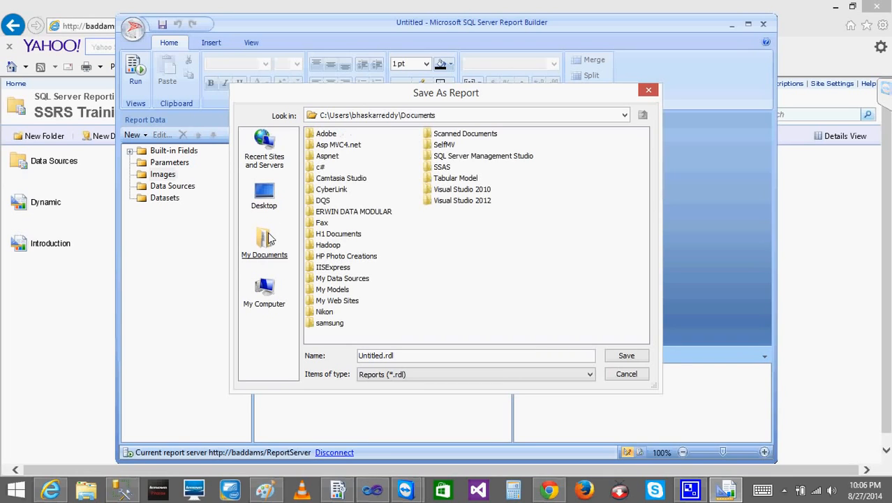
{"action": "left_click", "coordinate": [270, 147]}
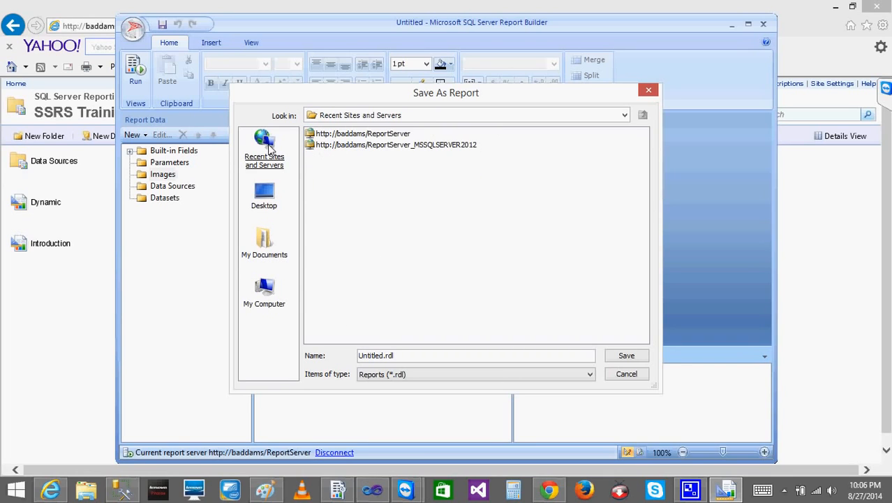
{"action": "left_click", "coordinate": [390, 137]}
{"action": "left_click", "coordinate": [630, 374]}
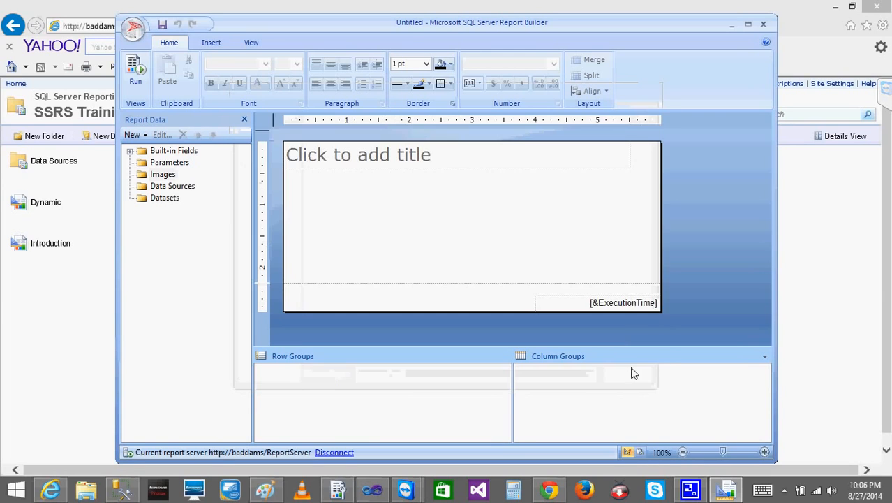
{"action": "left_click", "coordinate": [763, 24]}
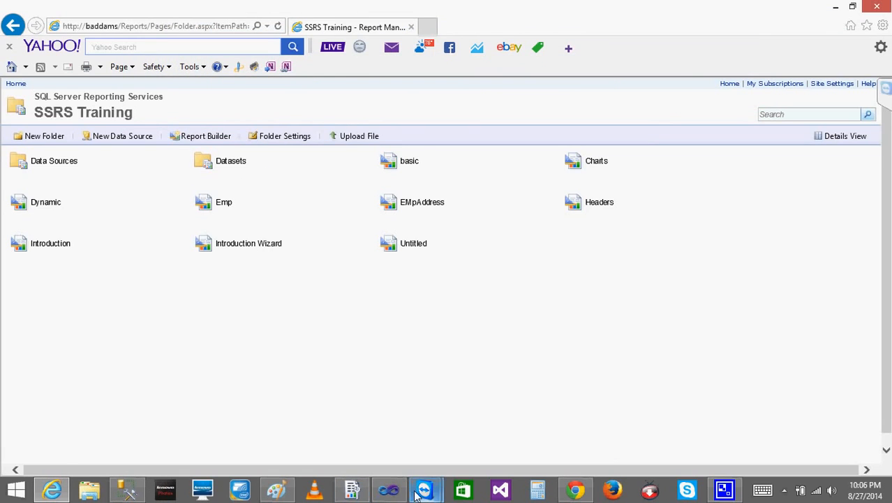
Switch to Visual Studio, review the SSRS Training project's data sources, datasets and reports, and return to Report Manager in the browser
{"action": "left_click", "coordinate": [389, 491]}
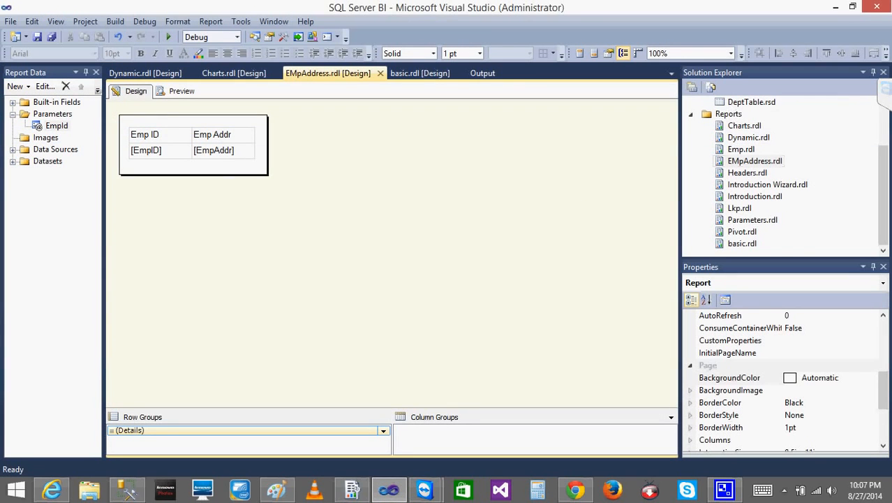
{"action": "left_click", "coordinate": [885, 134]}
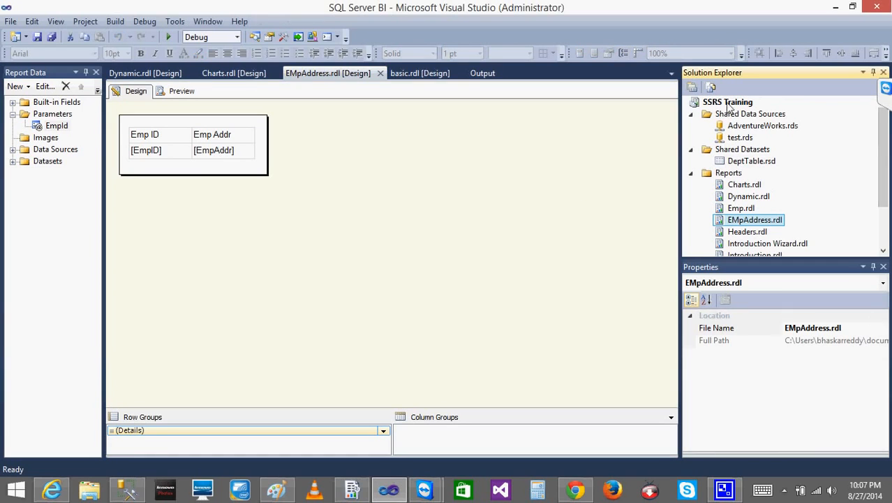
{"action": "left_click", "coordinate": [836, 7]}
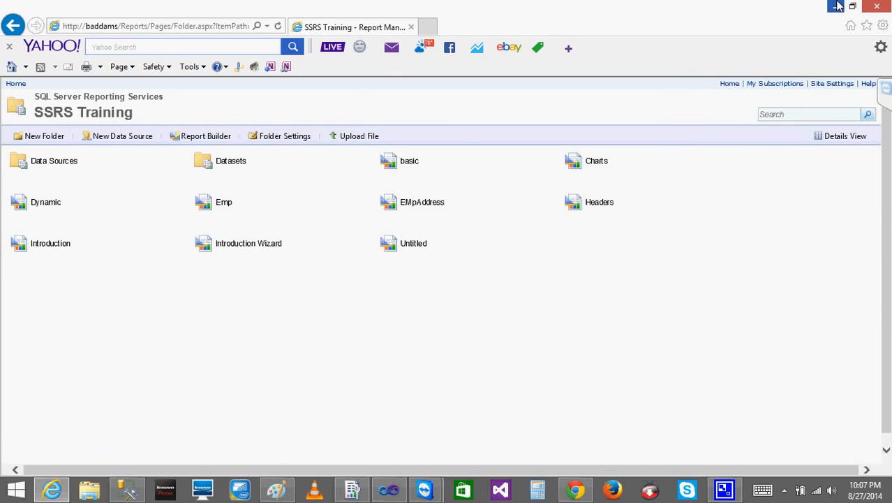
Launch Report Builder from the SSRS Training folder, view its blank report design surface and close it
{"action": "left_click", "coordinate": [212, 139]}
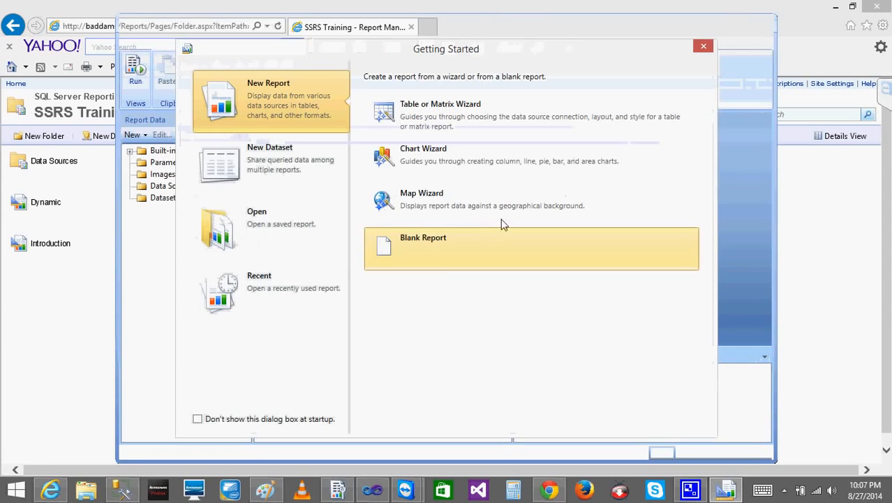
{"action": "left_click", "coordinate": [702, 46]}
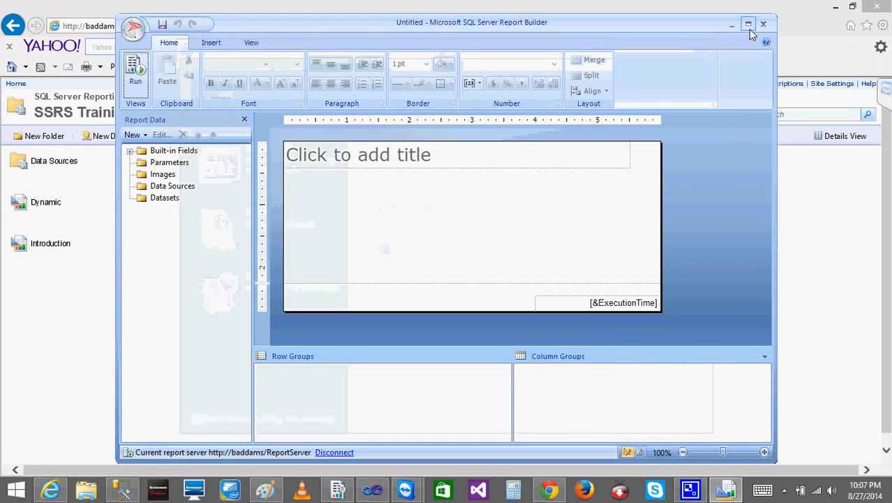
{"action": "left_click", "coordinate": [764, 25]}
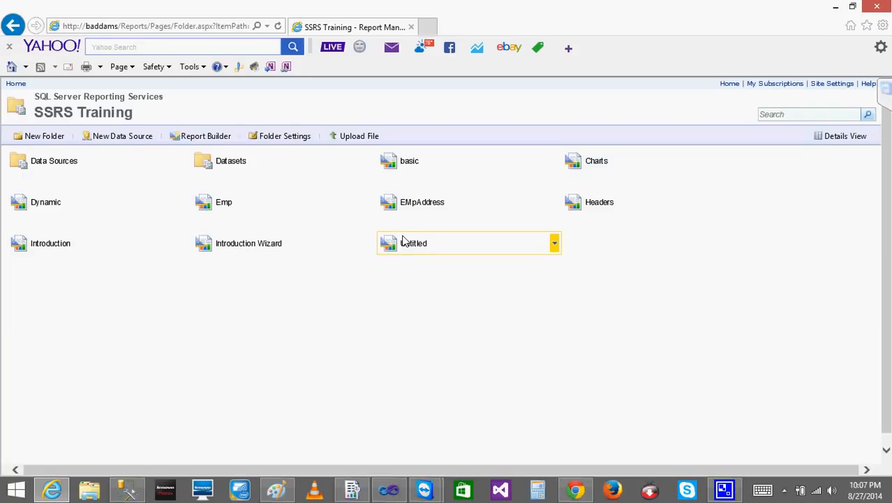
{"action": "left_click", "coordinate": [784, 491]}
{"action": "right_click", "coordinate": [751, 362]}
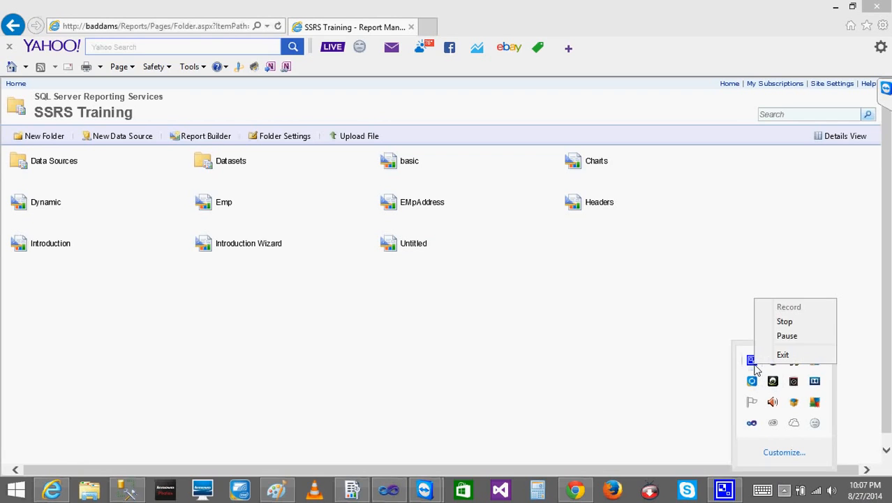